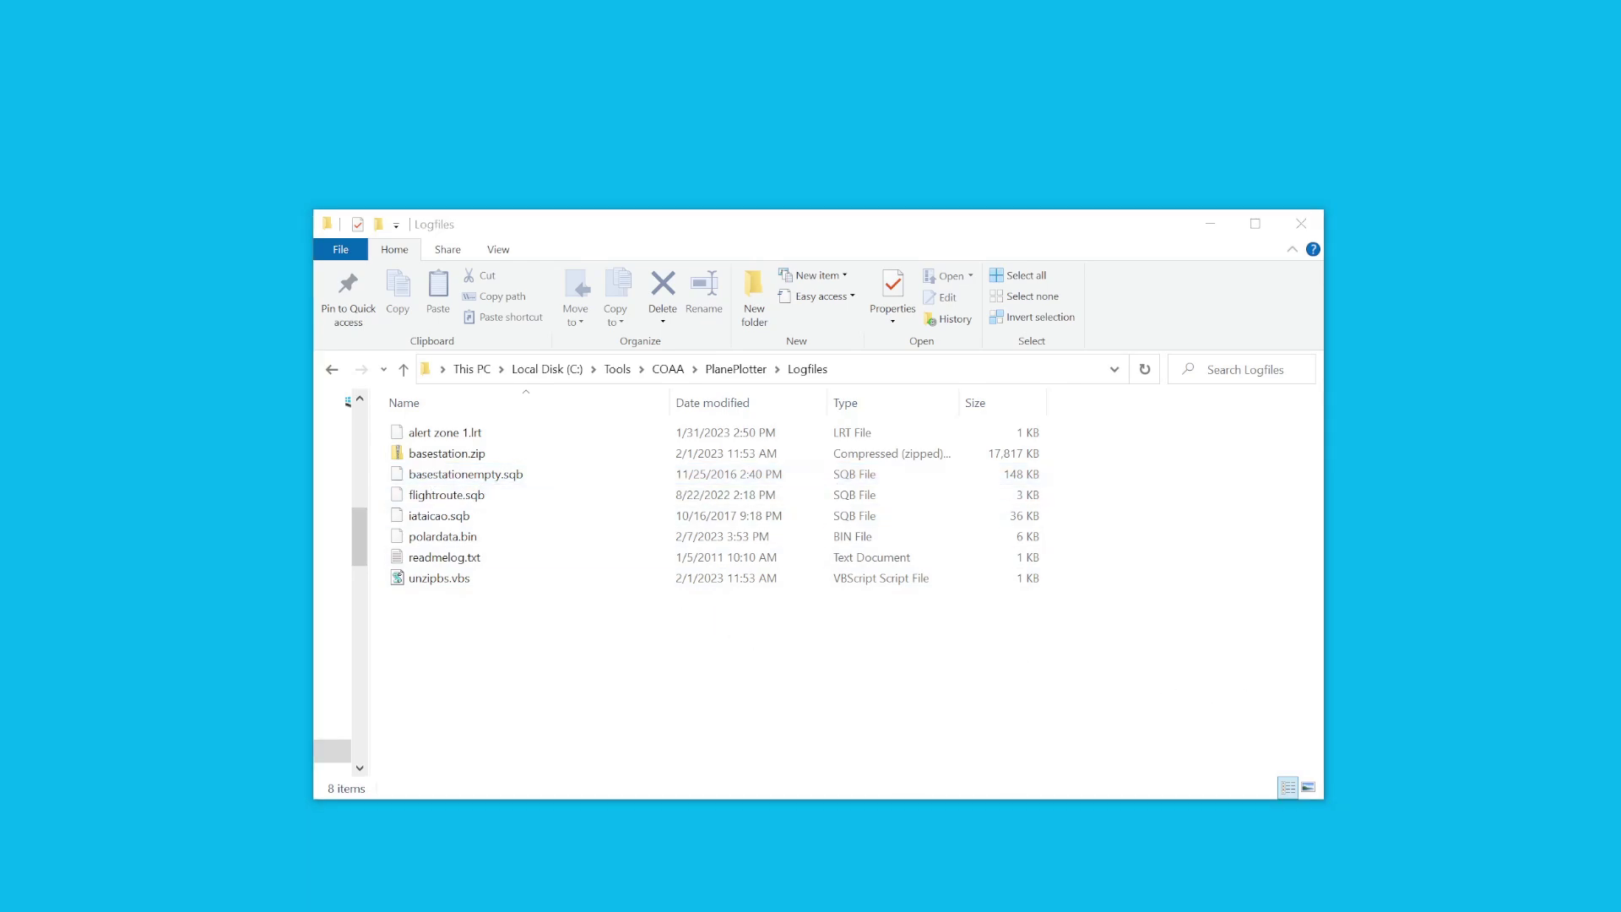
Place basestation.sqb in the PlanePlotter Logfiles folder and minimize the folder window
left_click_drag(1464, 636, 549, 633)
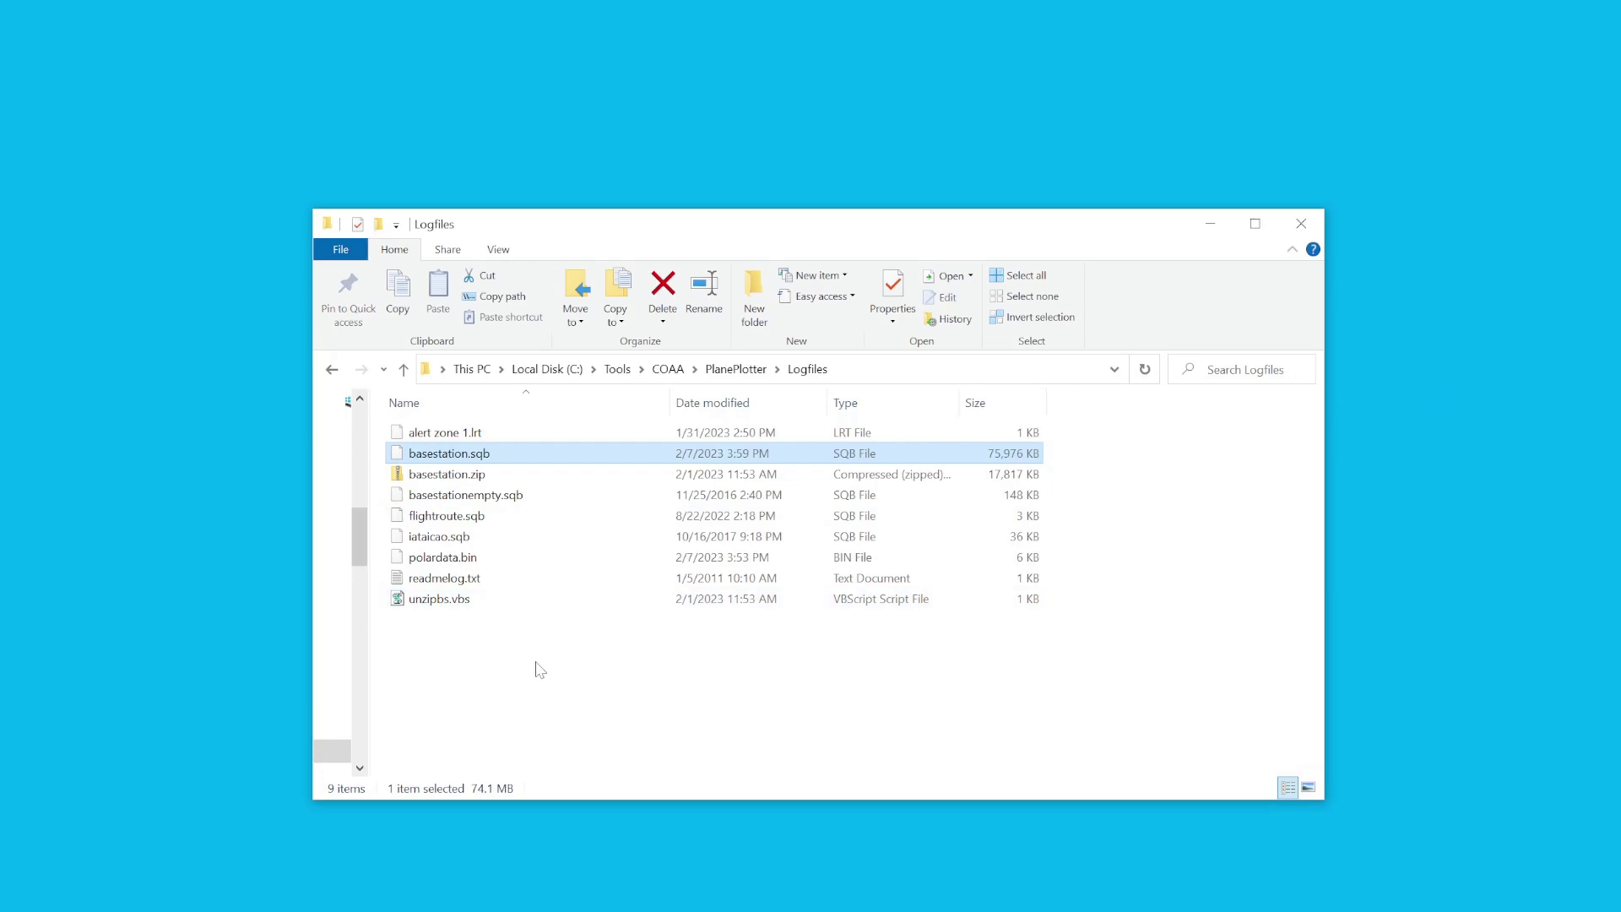
left_click(1209, 224)
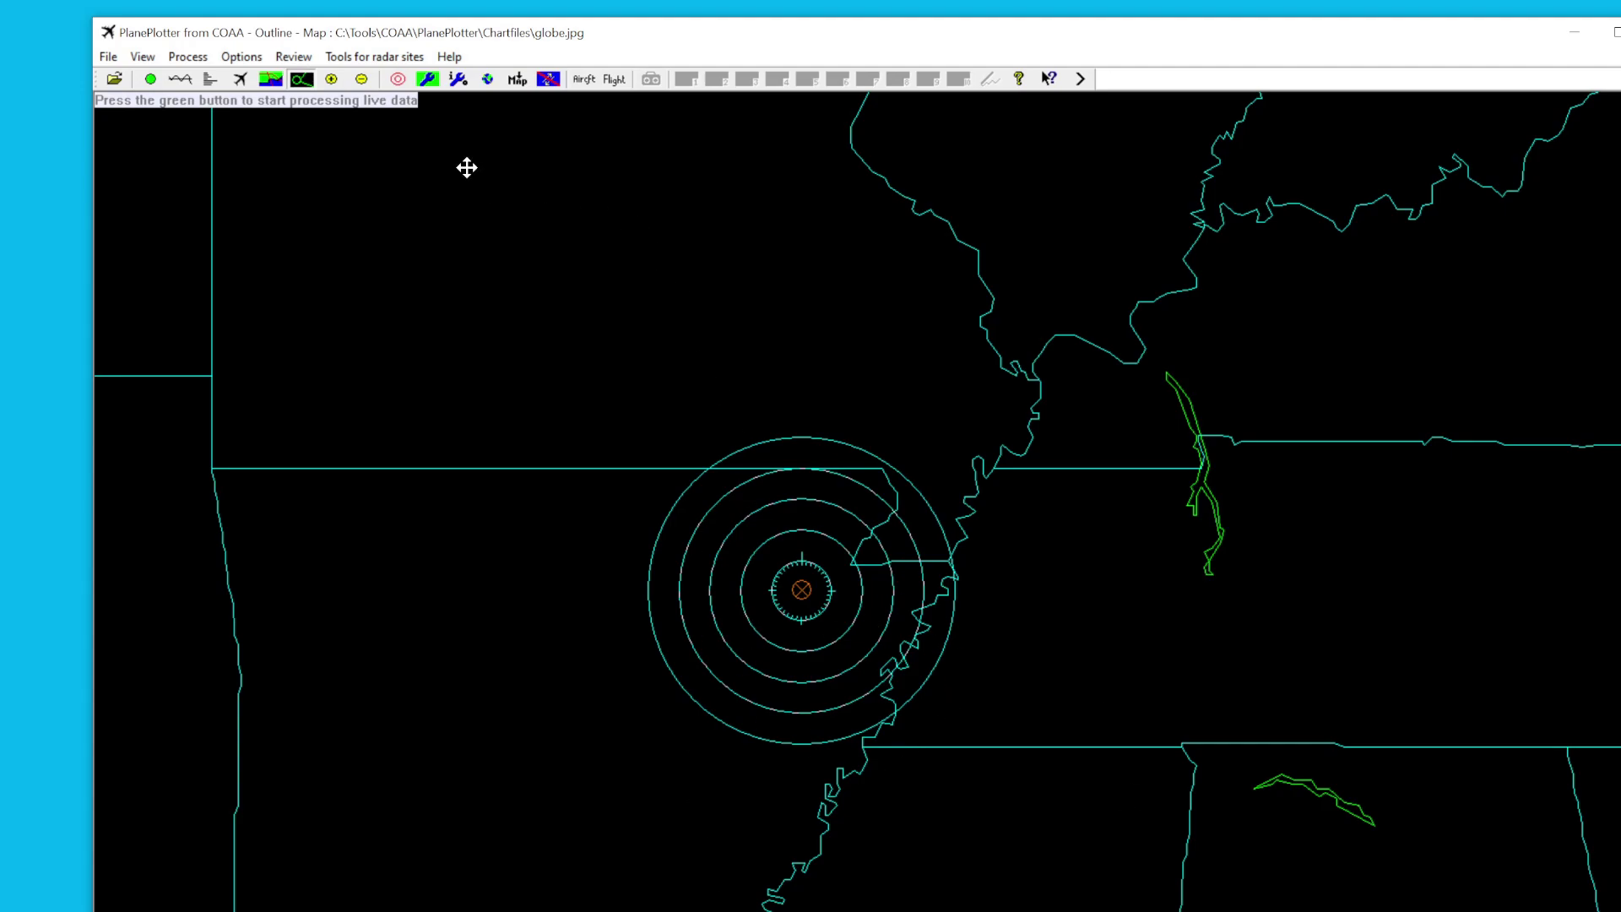
In PlanePlotter, set basestation.sqb from the Logfiles folder as the SQB aircraft database
left_click(242, 56)
mouse_move(280, 271)
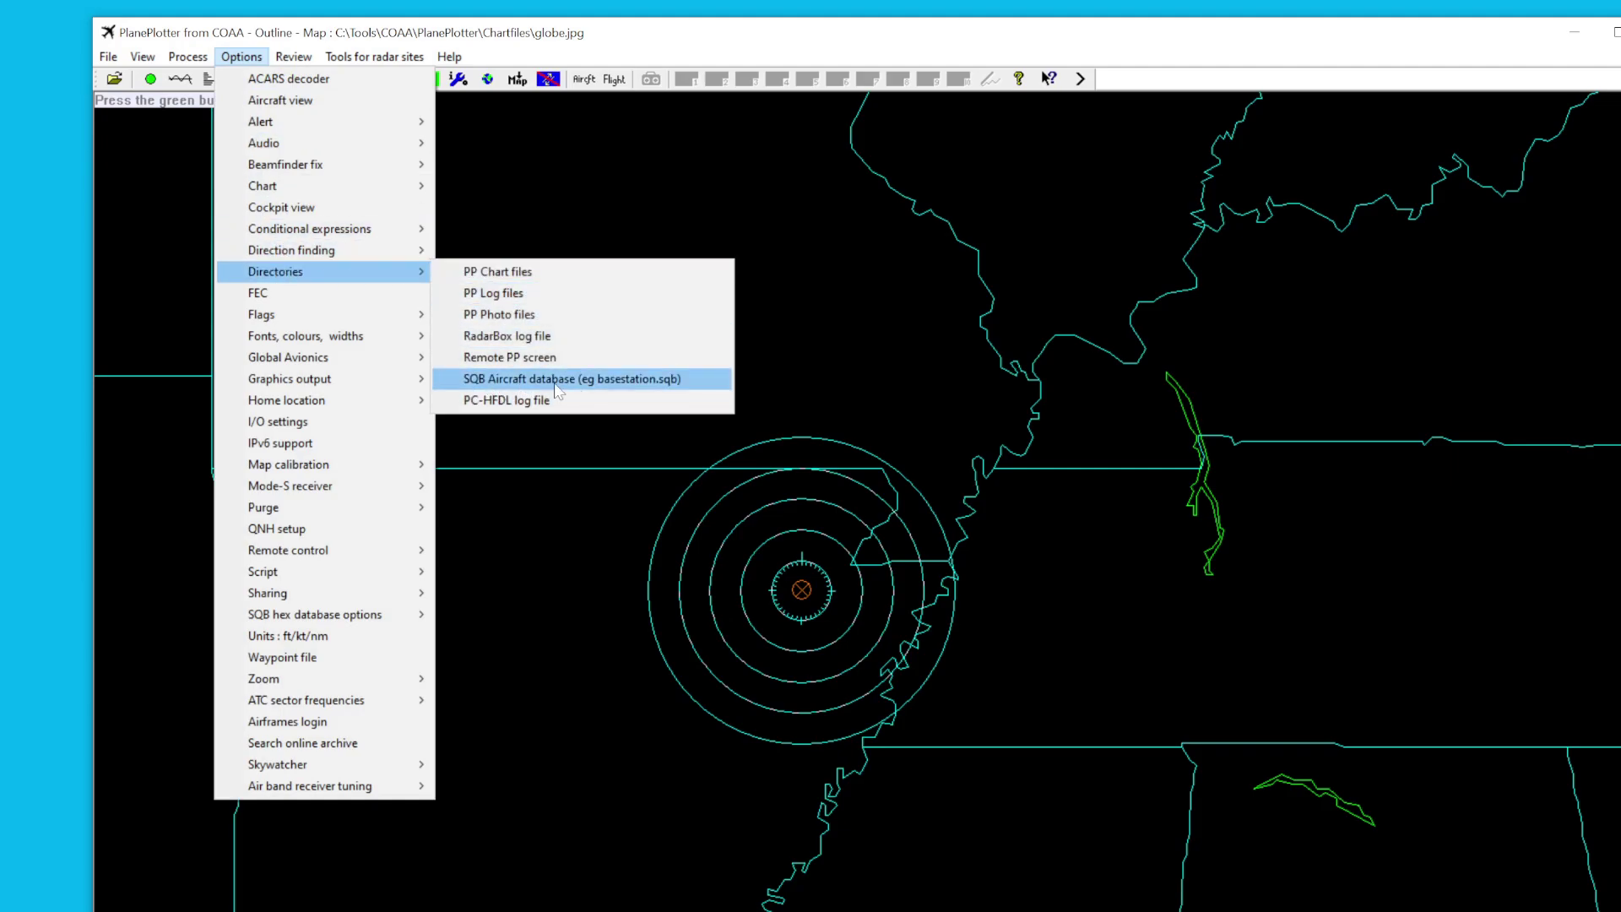
left_click(591, 382)
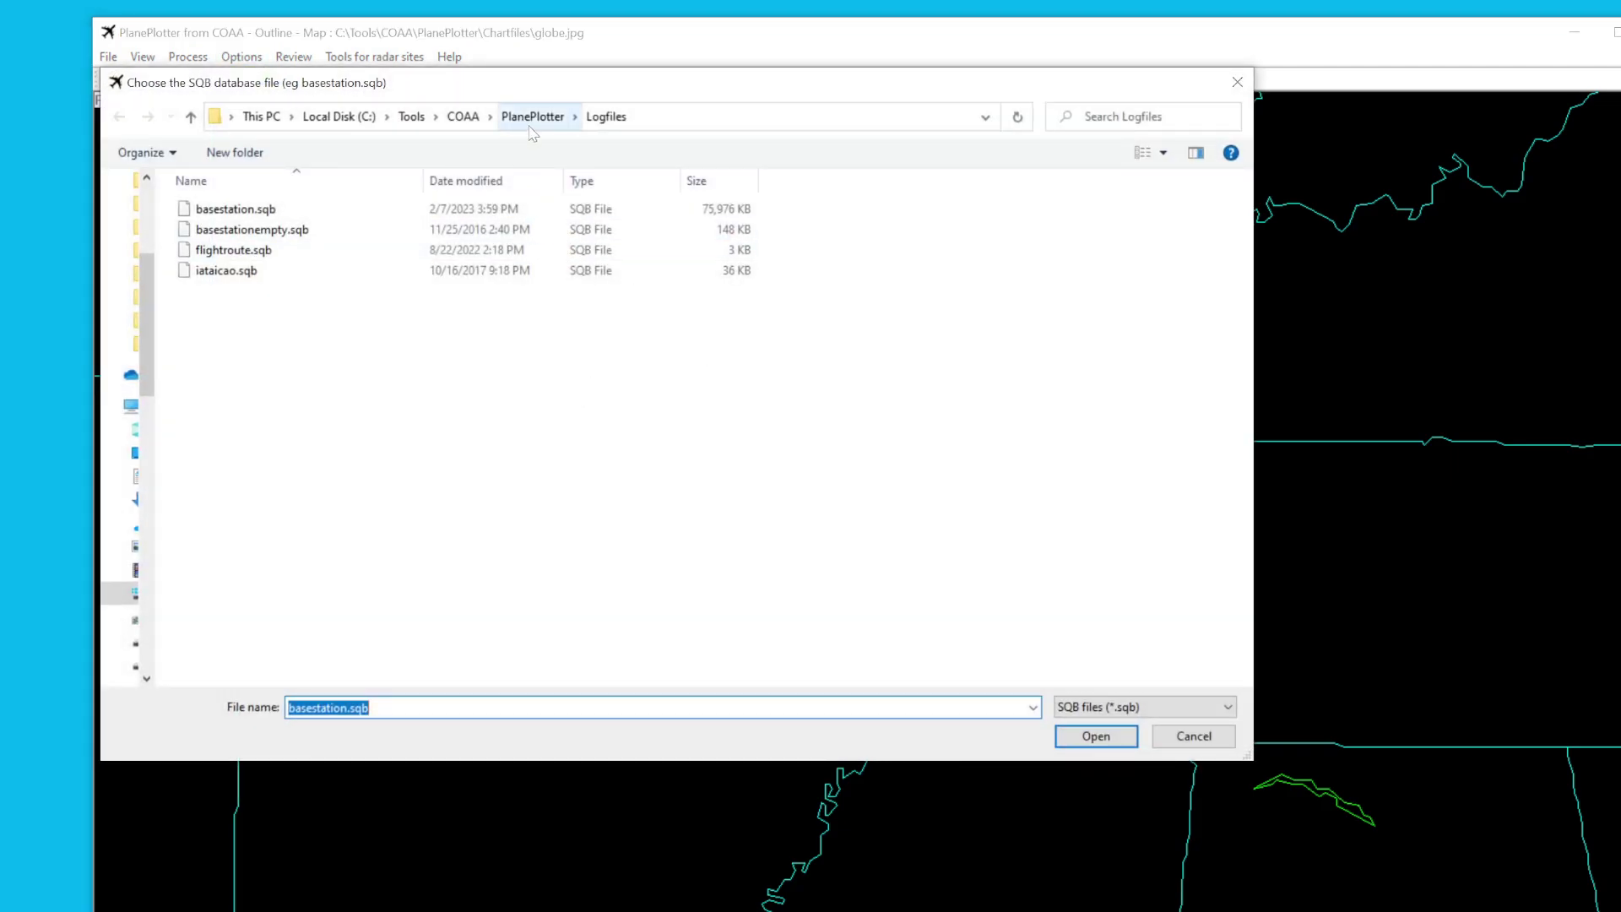
left_click_drag(528, 91, 669, 132)
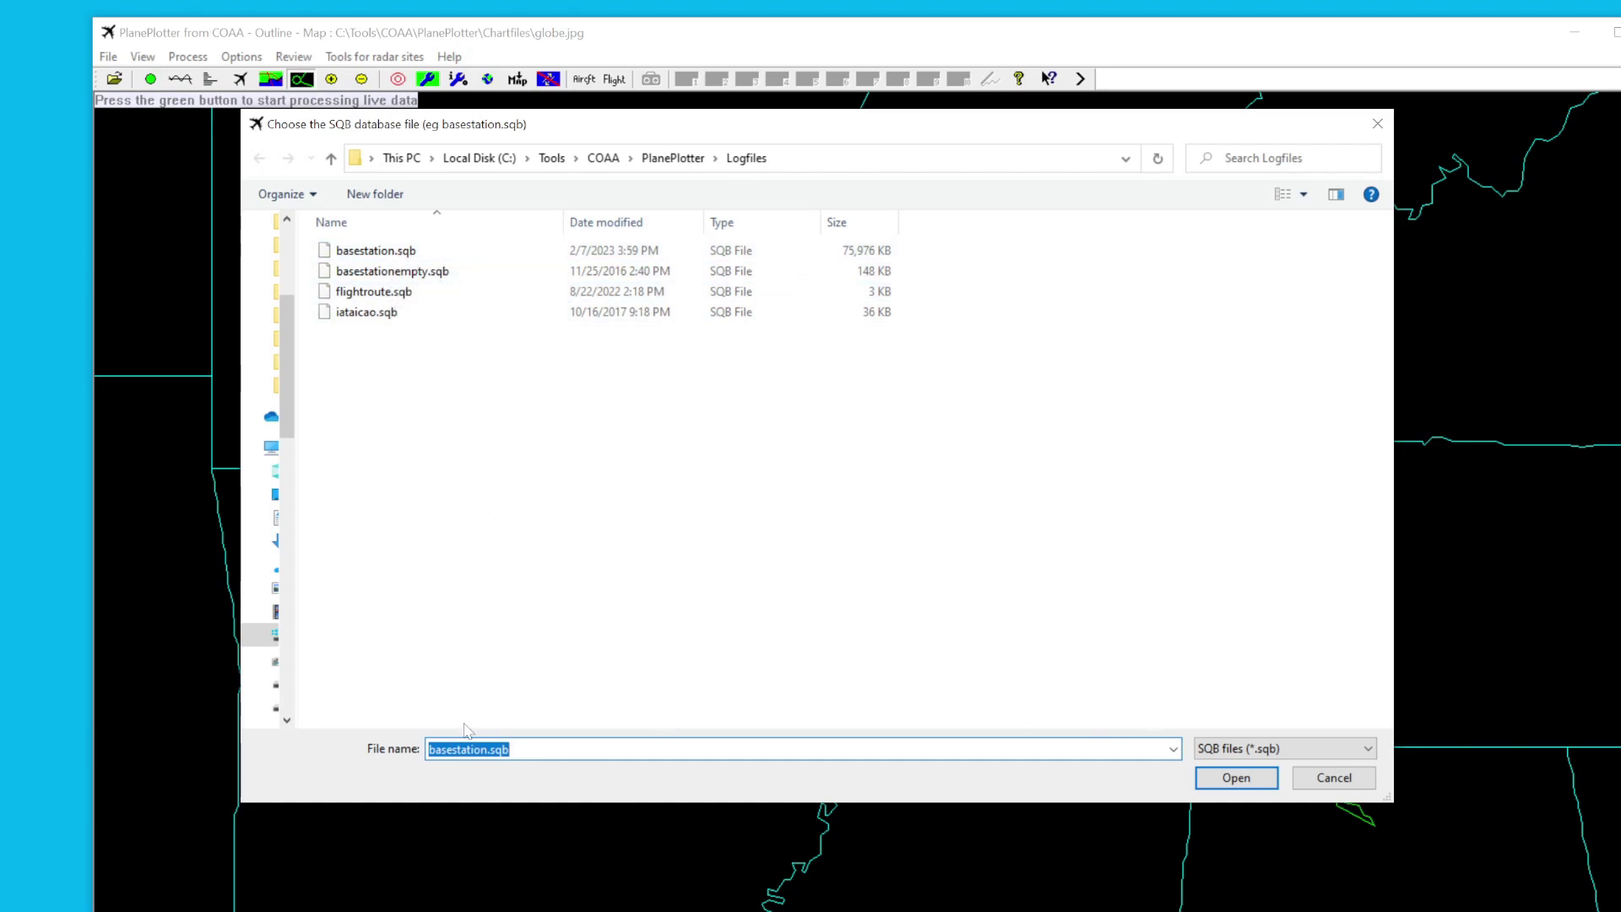
left_click(1237, 778)
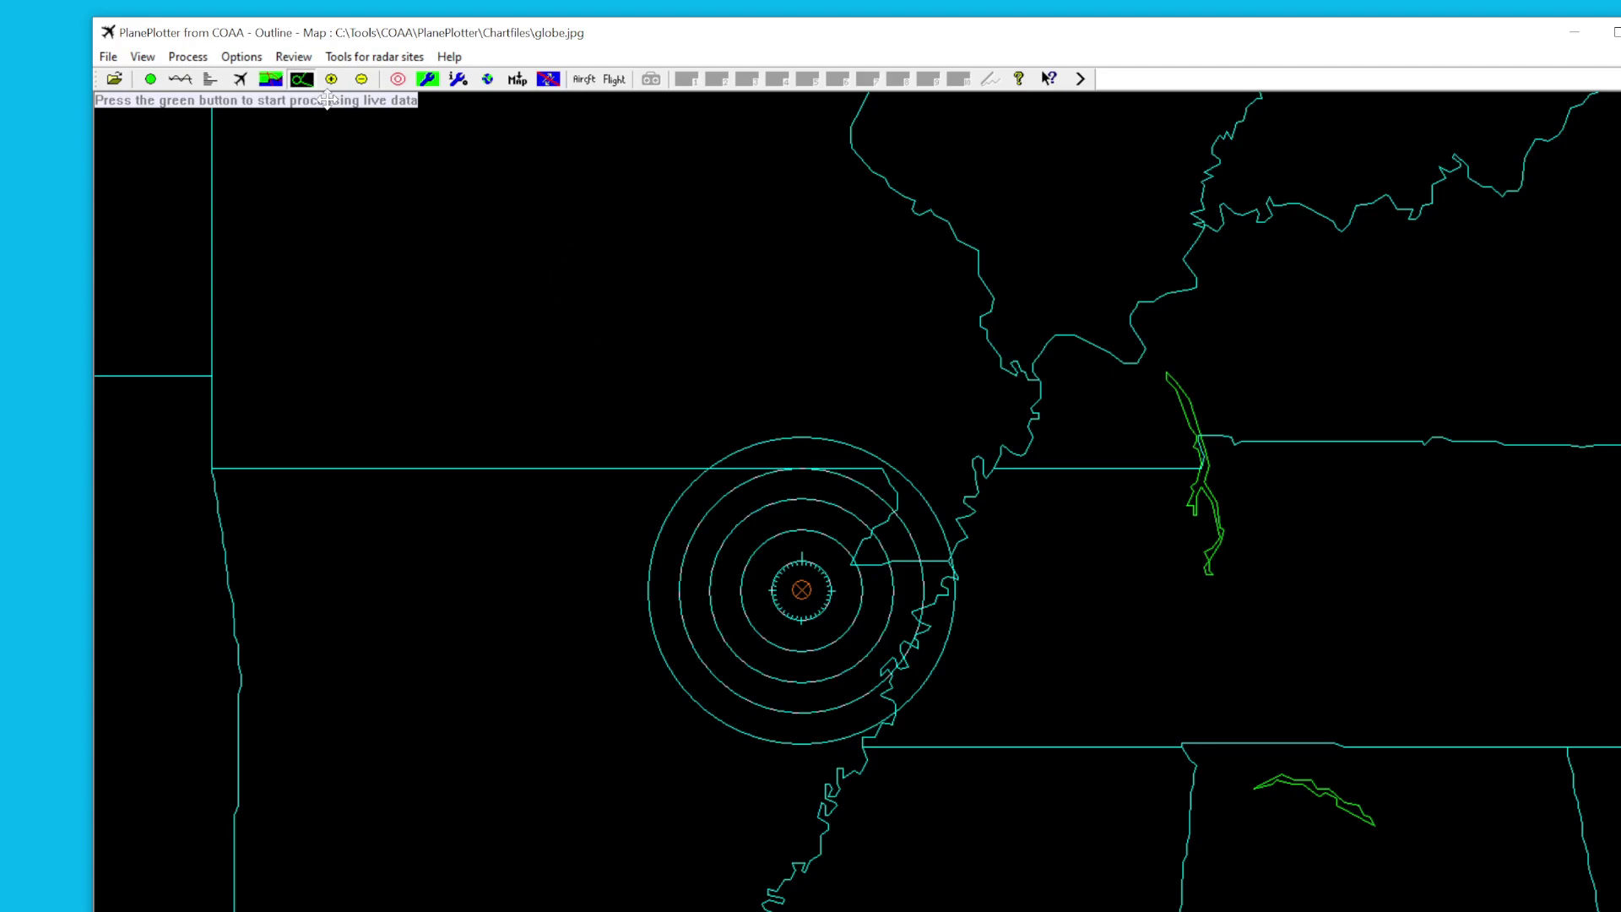
Add Alert origin to the alert message fields and accept the selection
left_click(239, 58)
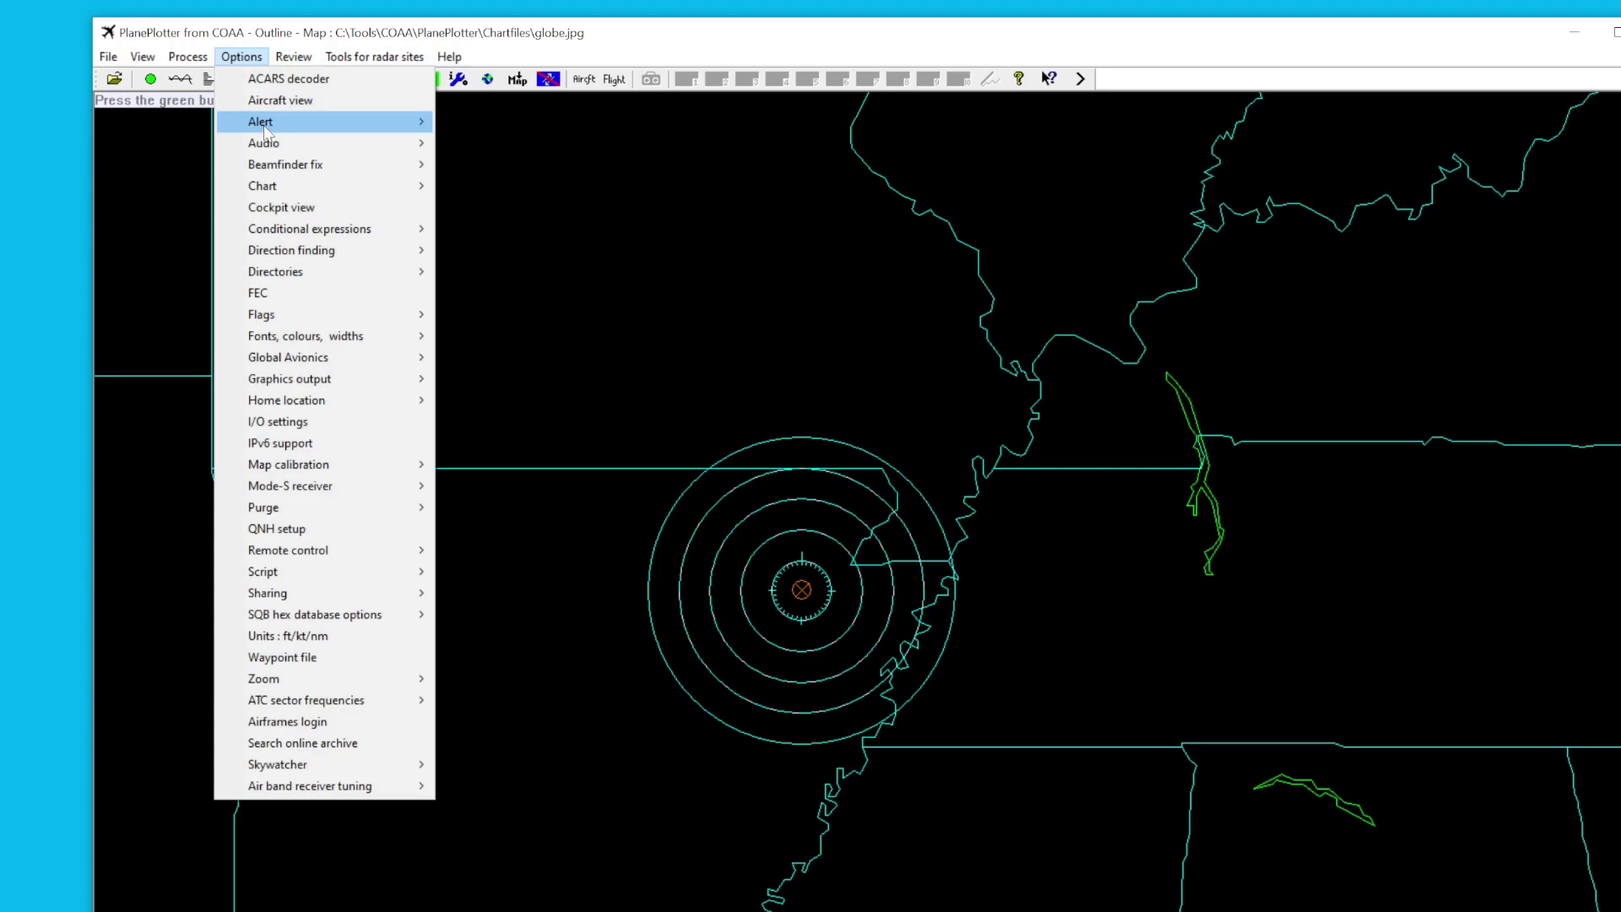
mouse_move(266, 131)
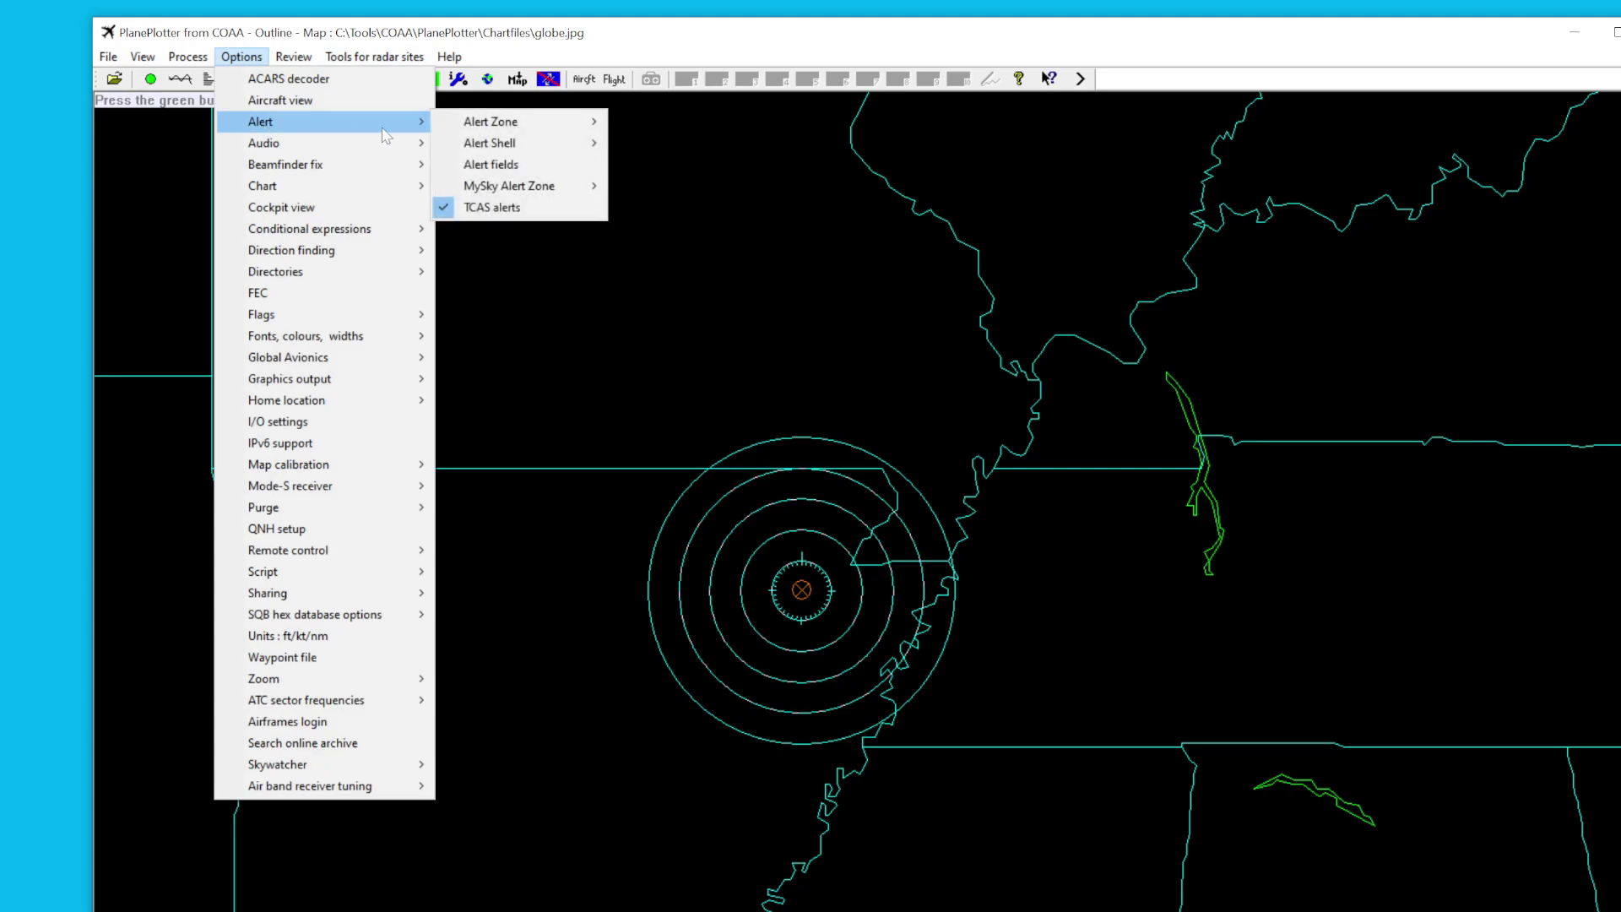
left_click(518, 166)
left_click_drag(930, 479, 982, 270)
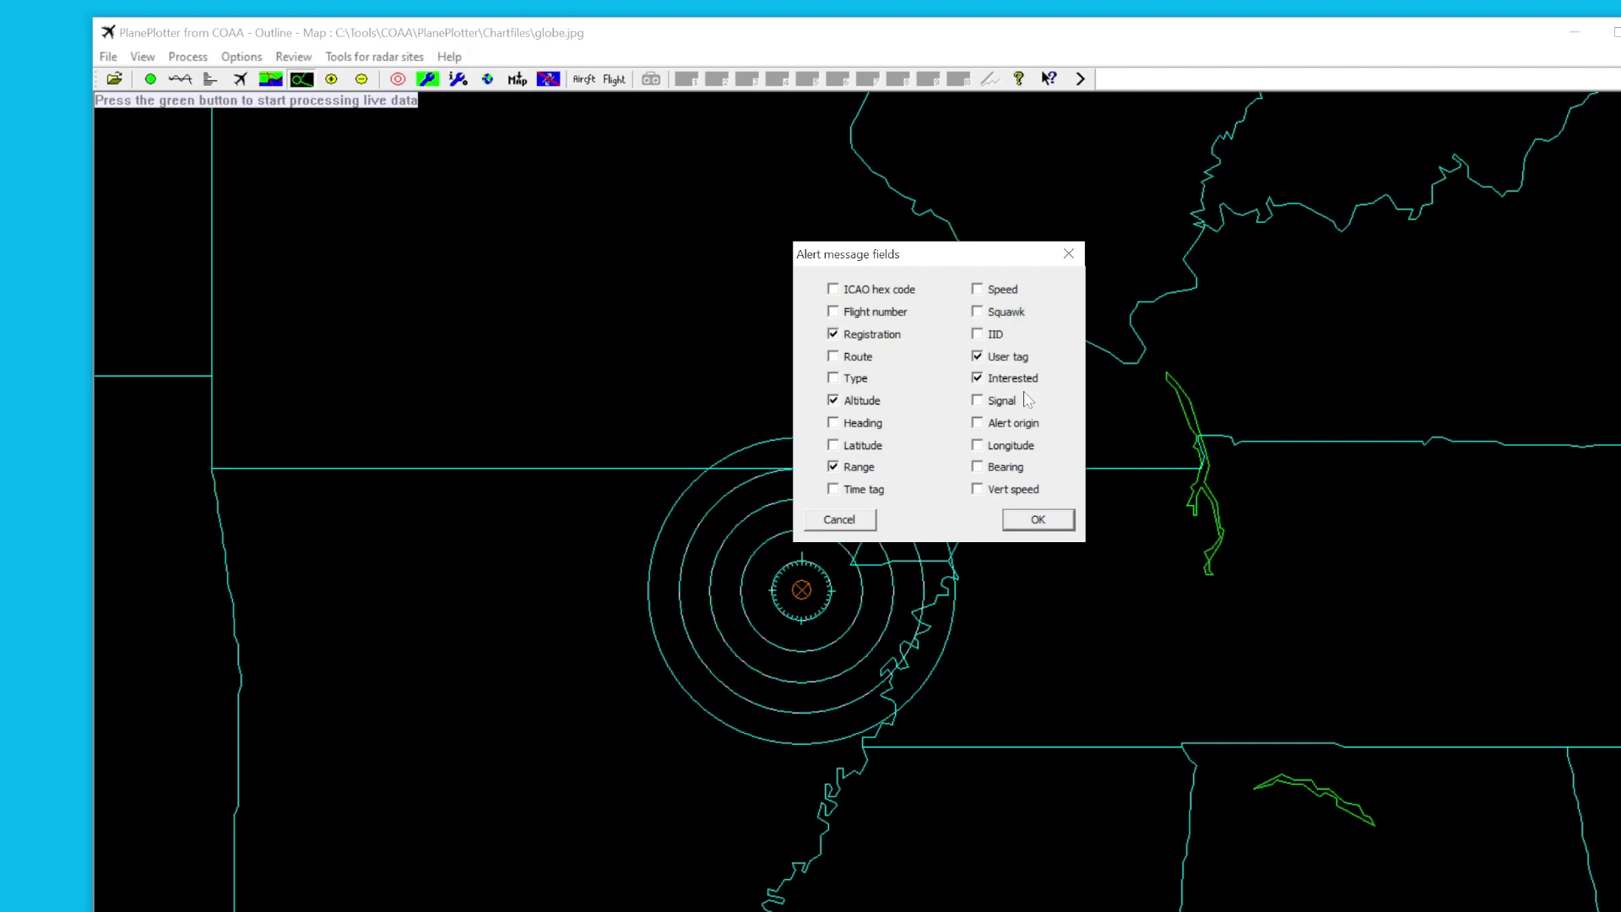
left_click(982, 427)
left_click(1037, 519)
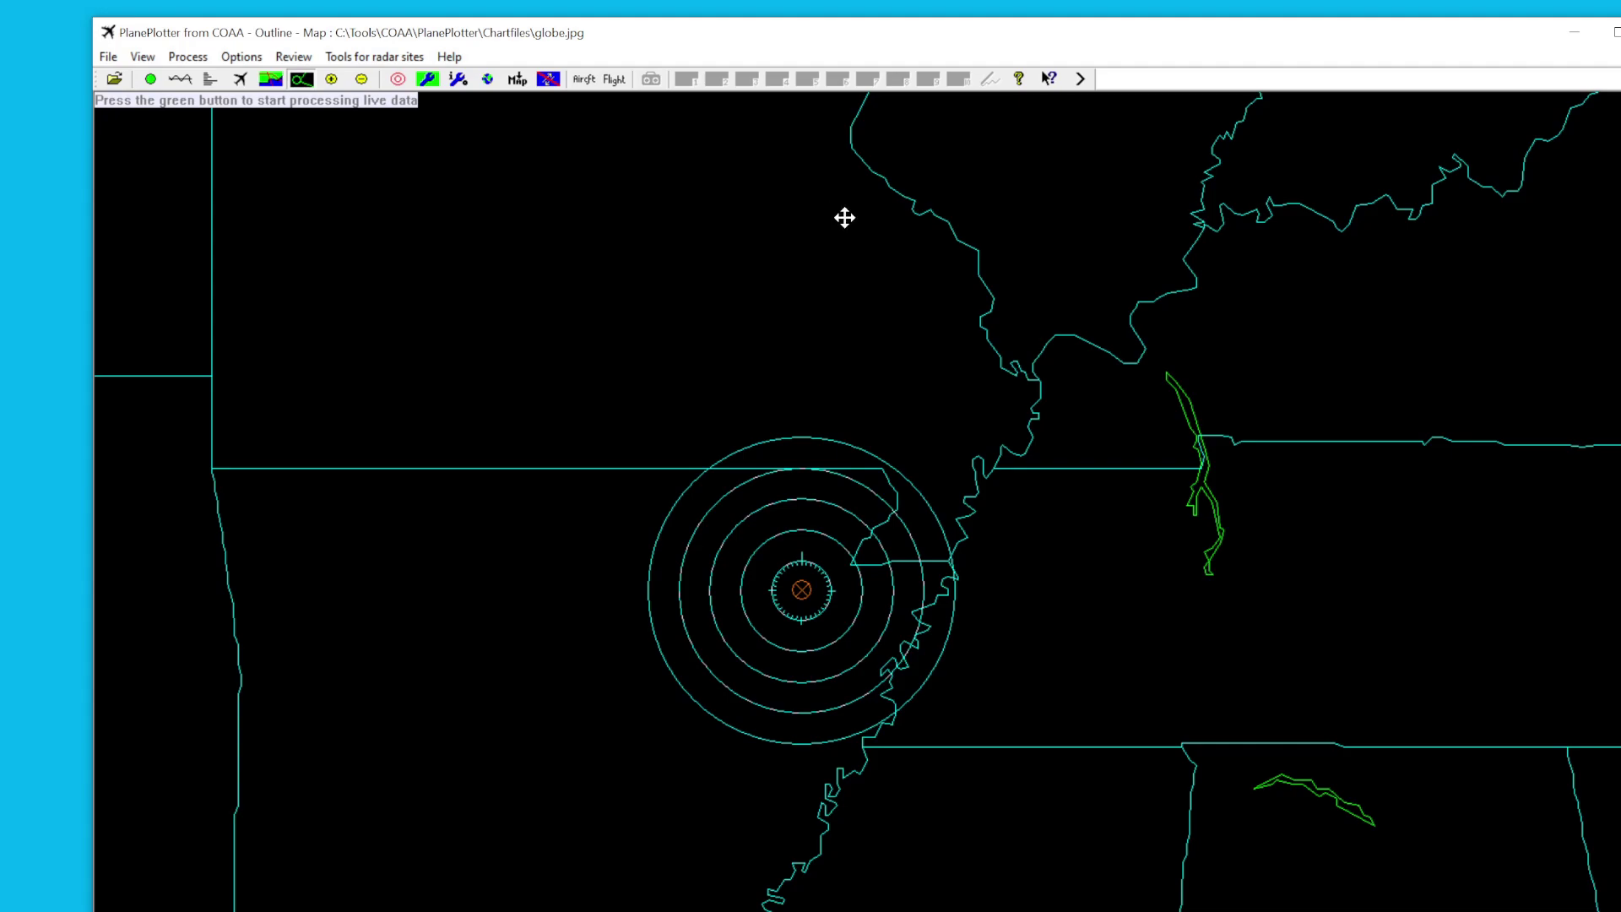
Add a seven-sided alert zone polygon enclosing the range rings around the home location, and leave zone adding mode
left_click(241, 56)
mouse_move(287, 120)
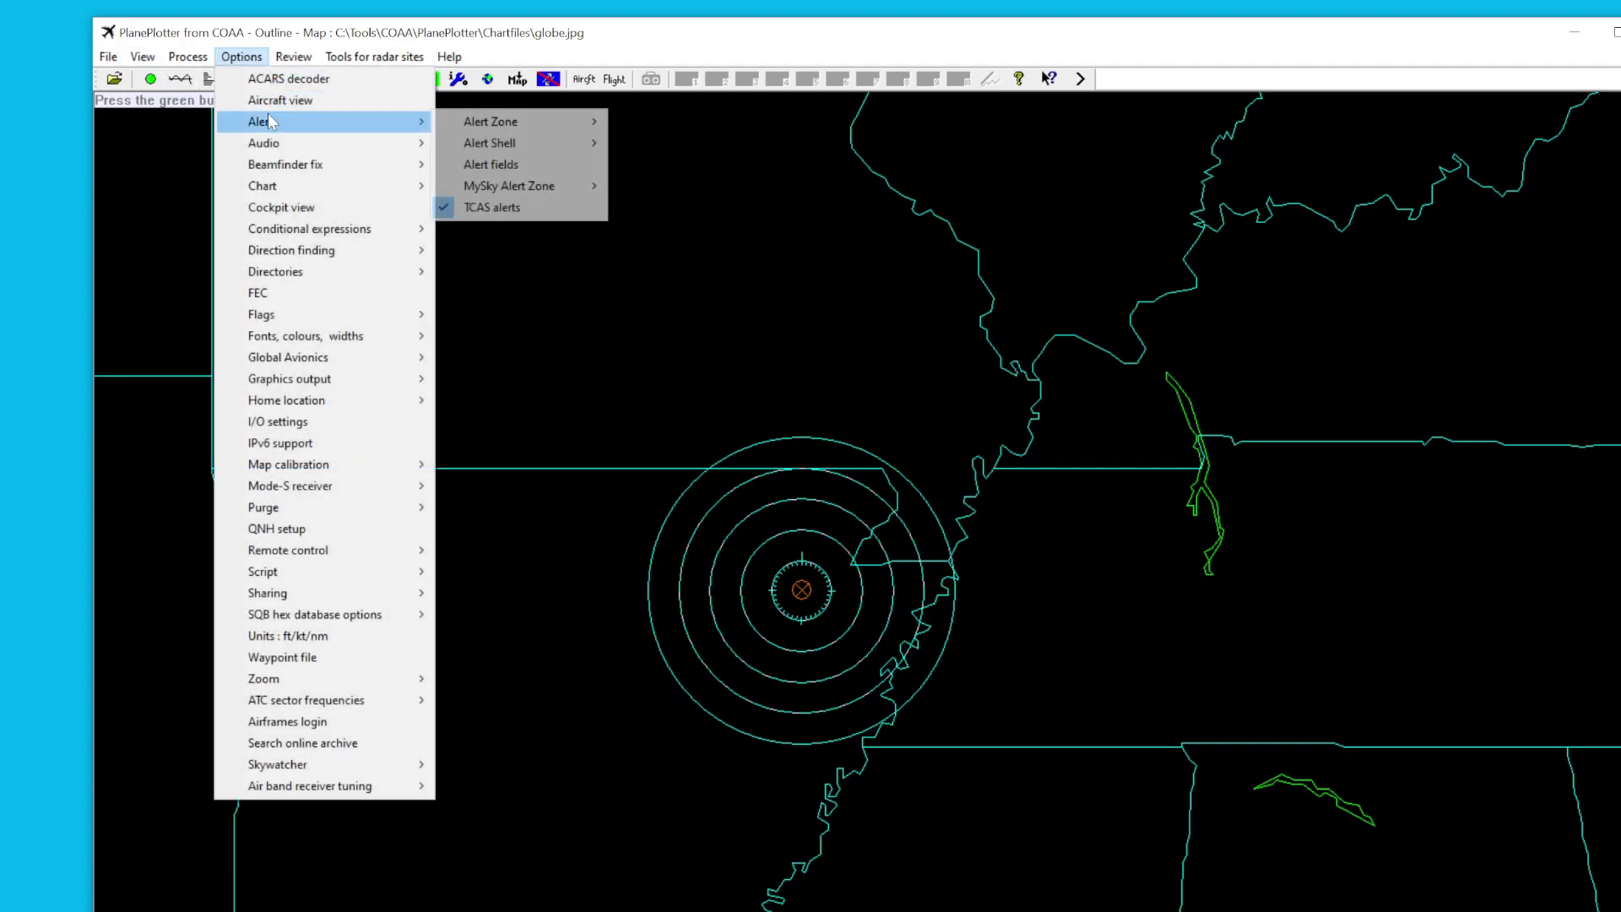
mouse_move(501, 124)
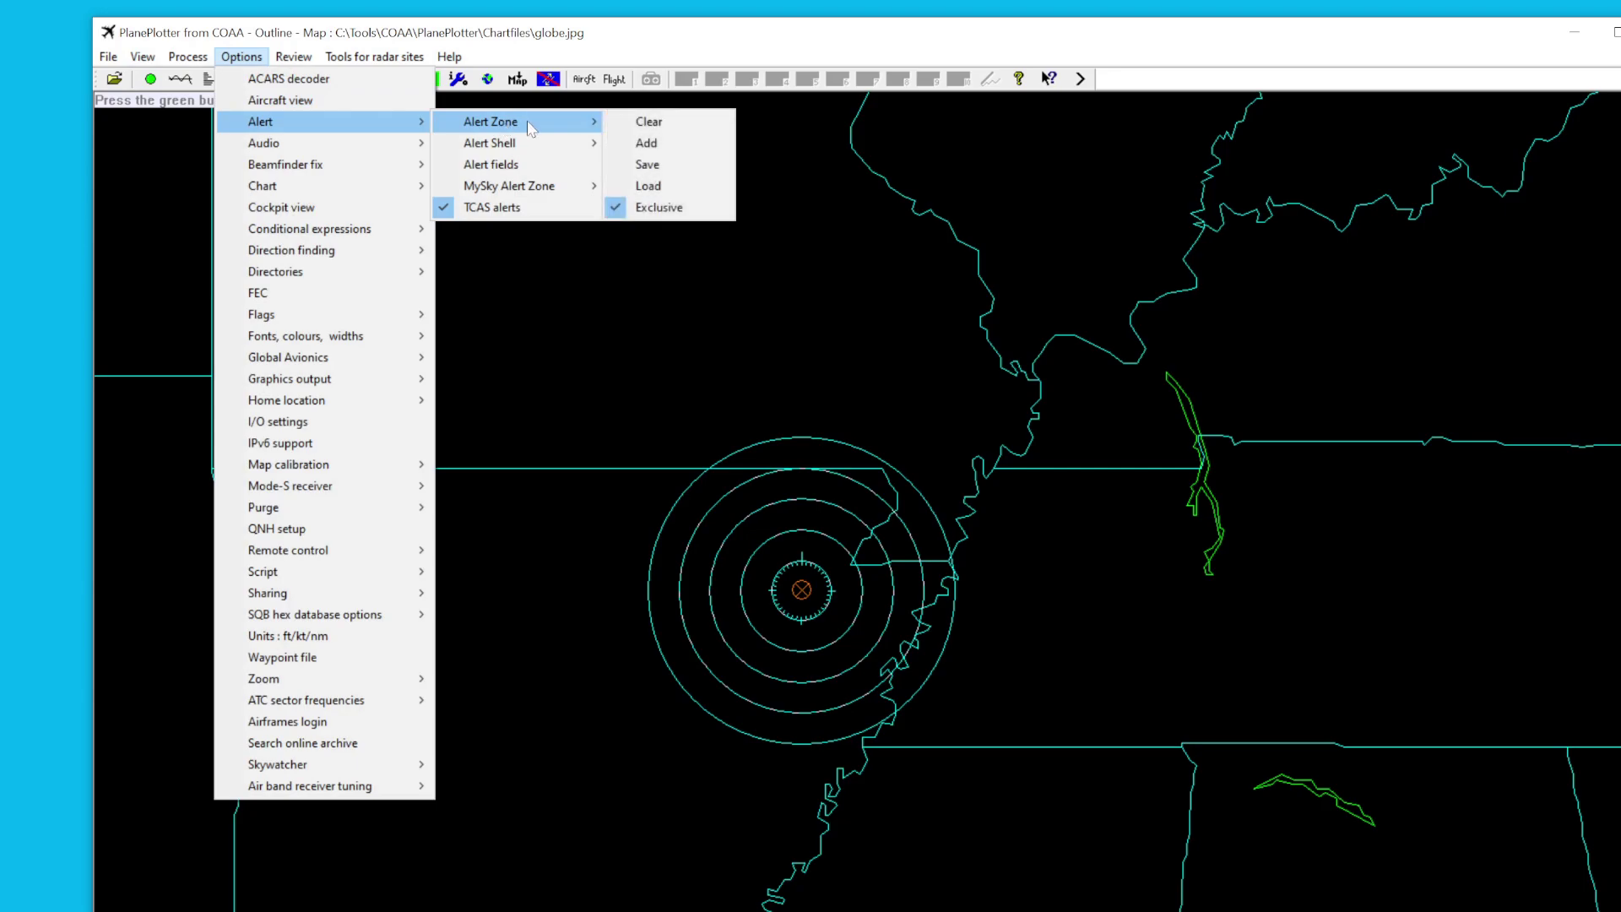
left_click(717, 142)
left_click(933, 410)
left_click(989, 549)
left_click(964, 726)
left_click(812, 786)
left_click(653, 700)
left_click(611, 496)
left_click(241, 57)
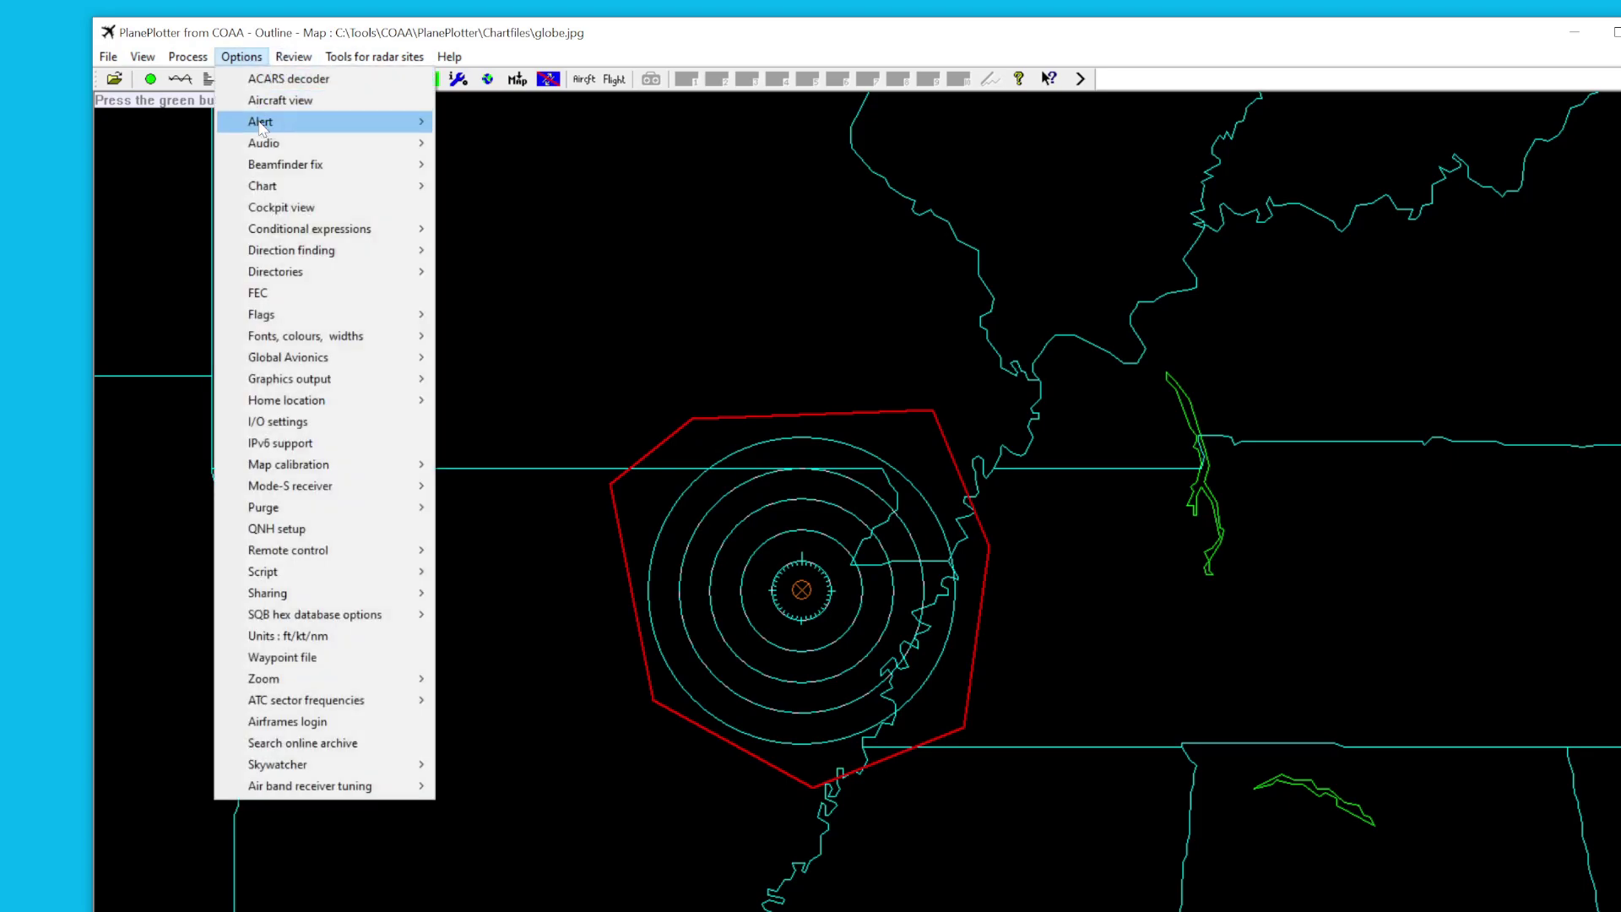
mouse_move(260, 125)
mouse_move(530, 122)
left_click(660, 134)
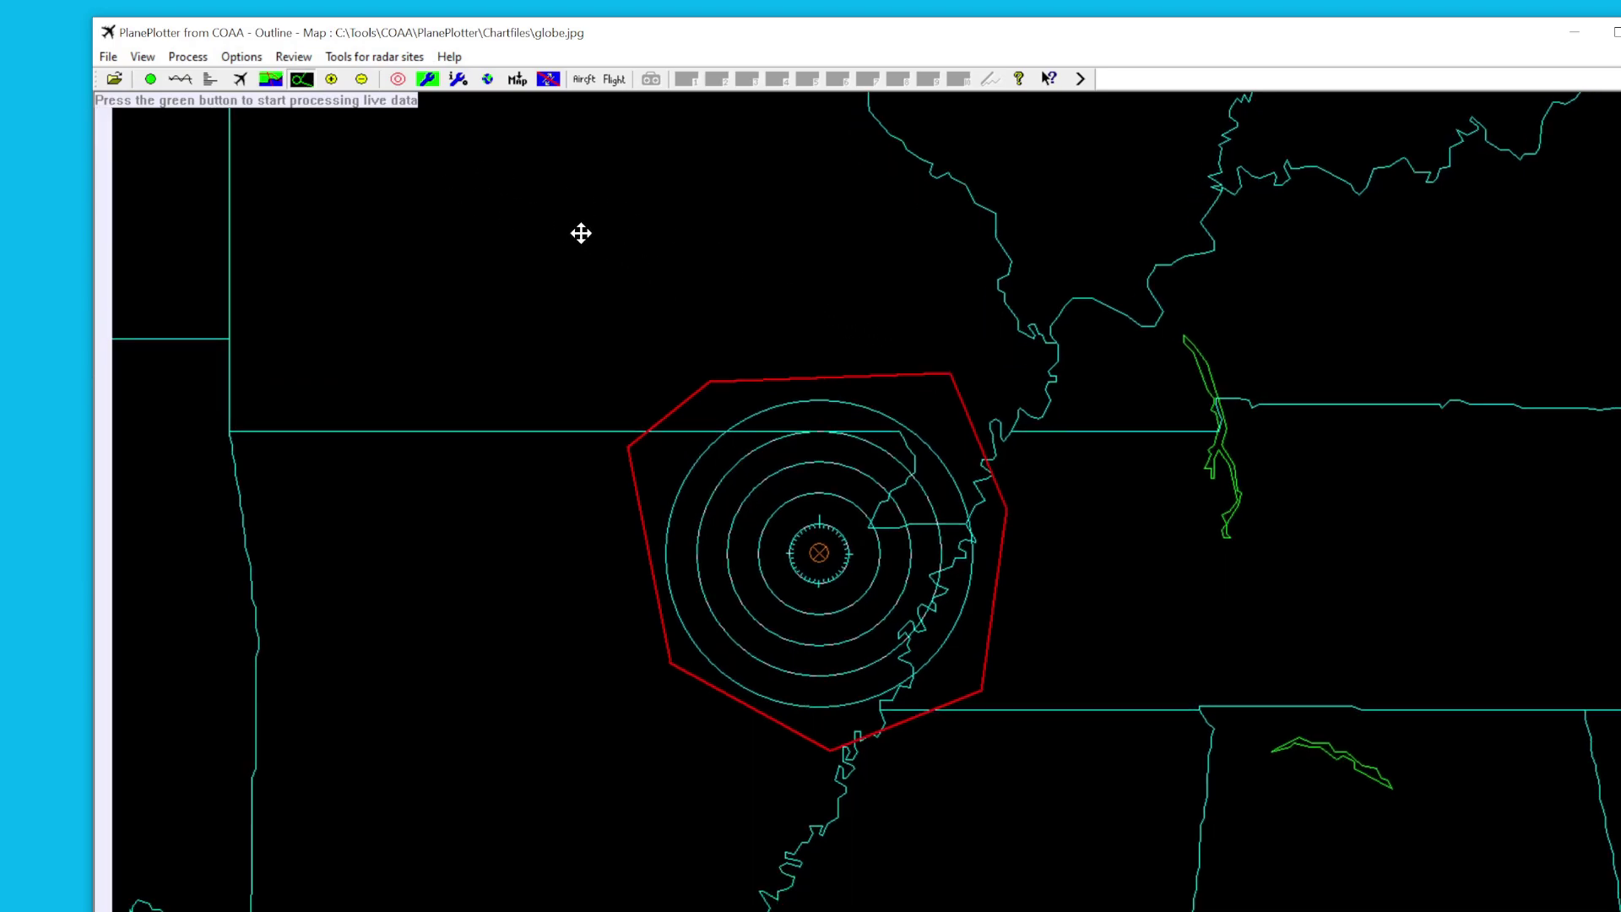
Review the alert zone options, including Clear, Add, Save, Load and Exclusive, without changing them
left_click(241, 56)
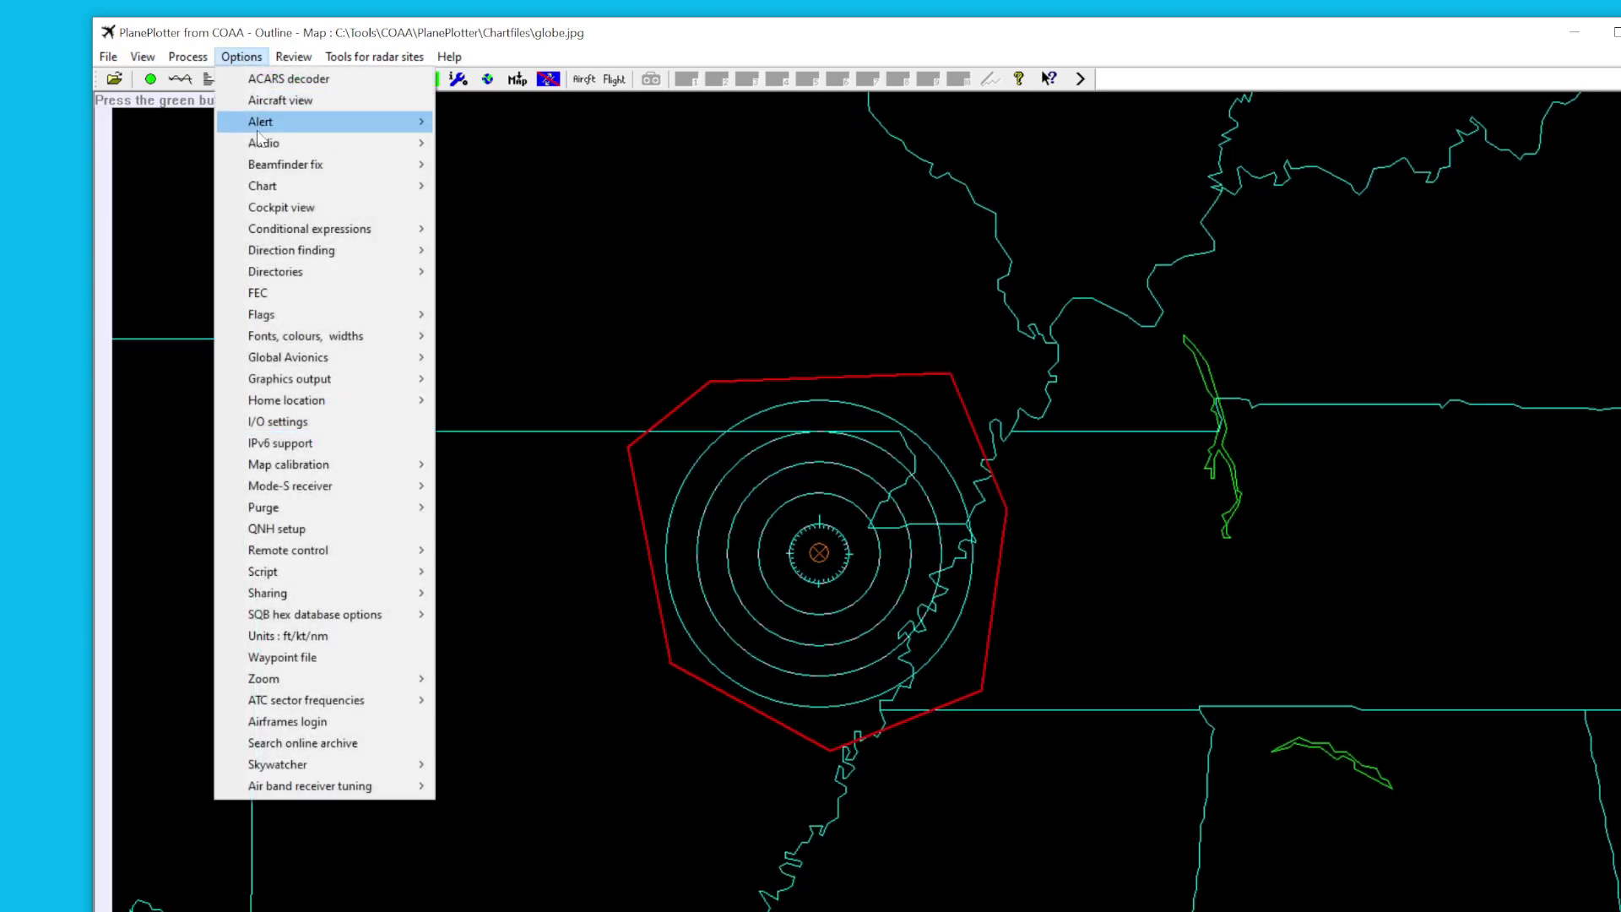
mouse_move(258, 128)
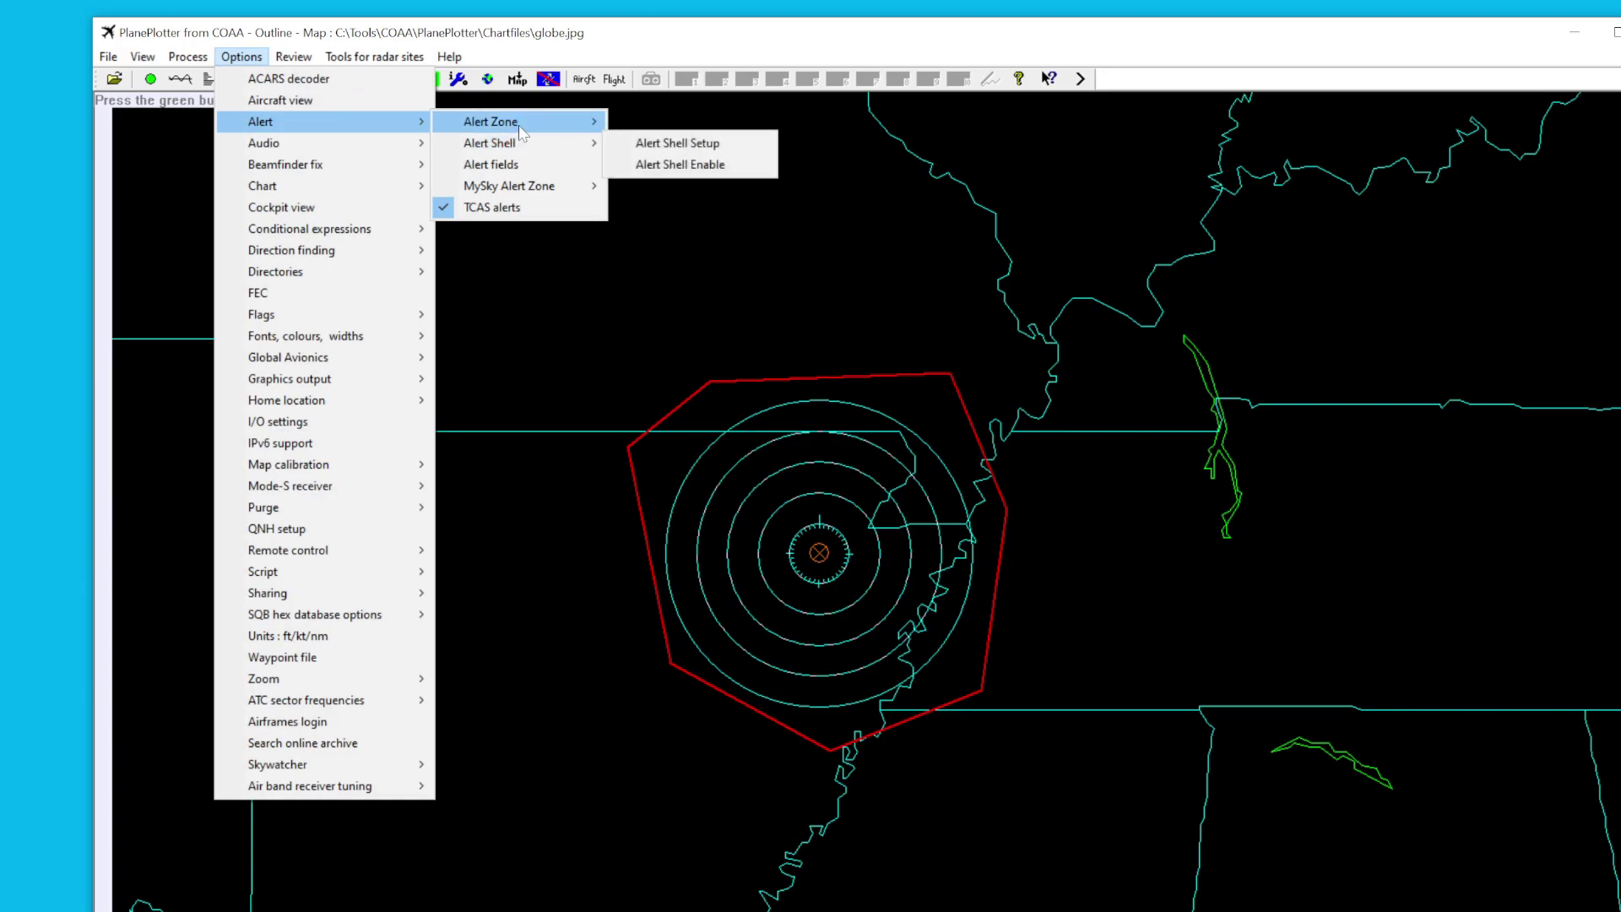
mouse_move(522, 130)
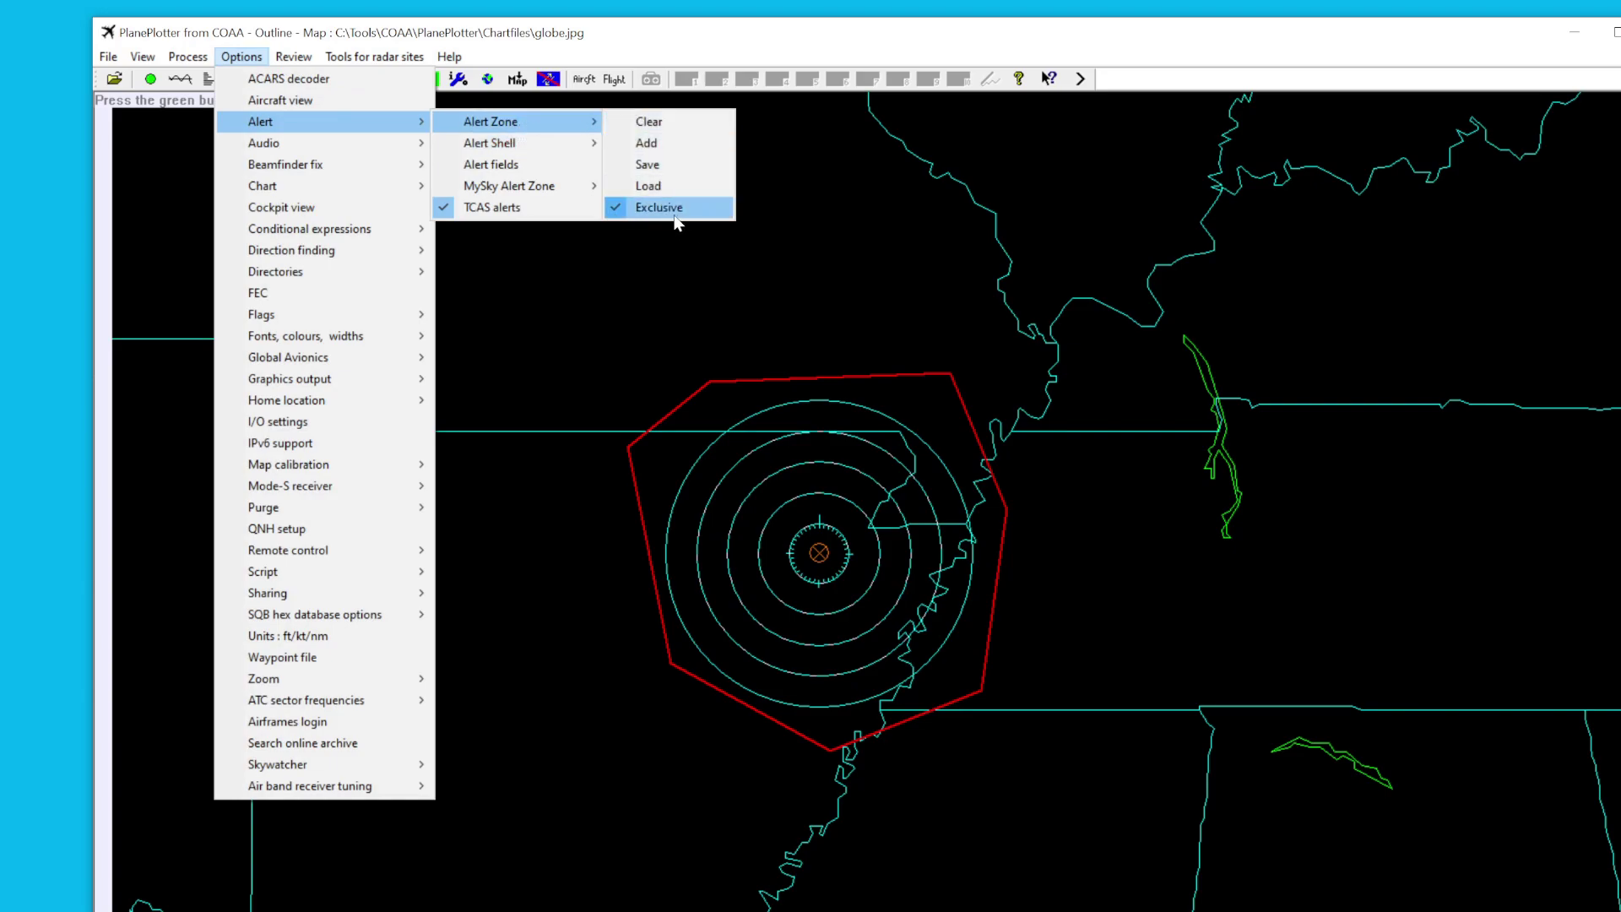
left_click(672, 298)
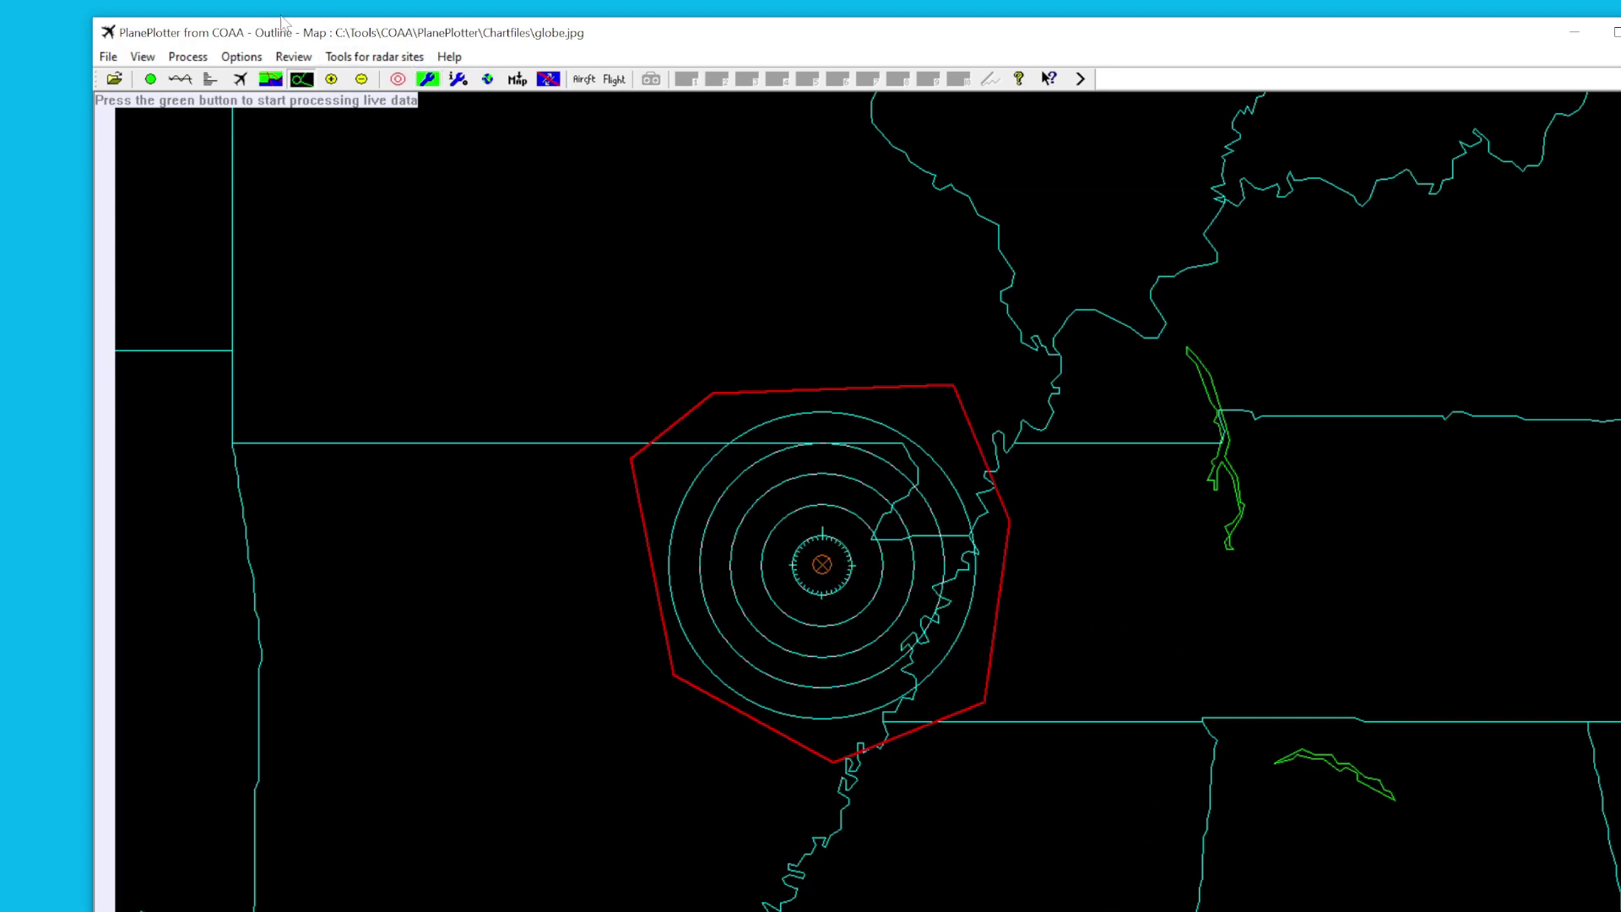
left_click(241, 57)
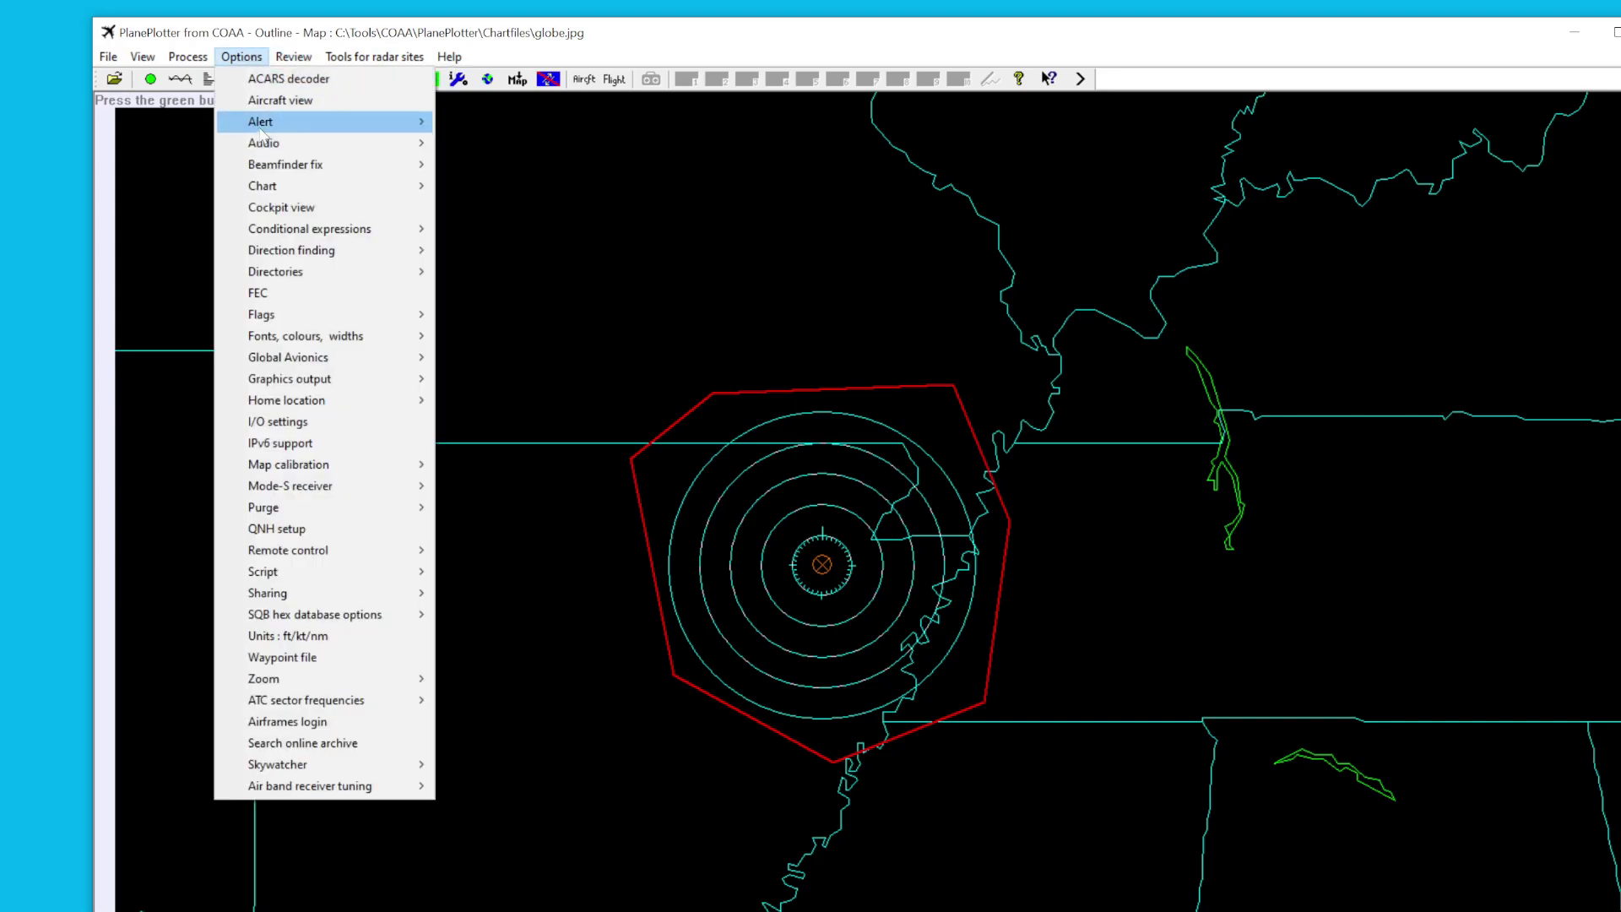
mouse_move(328, 124)
mouse_move(521, 128)
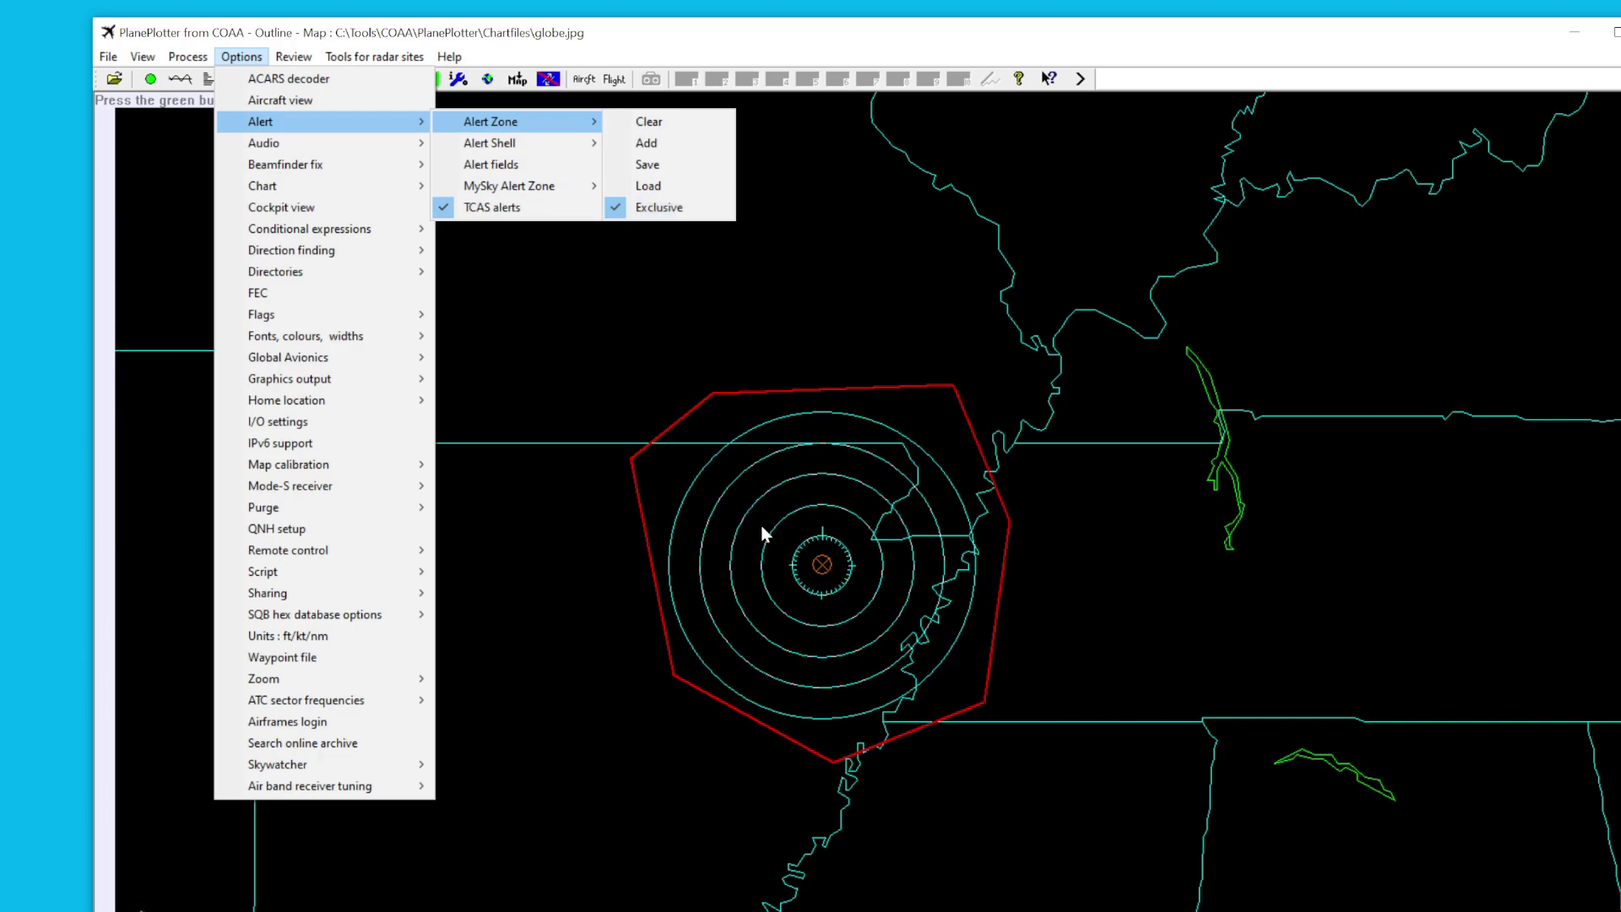
left_click(848, 328)
left_click_drag(644, 496, 636, 524)
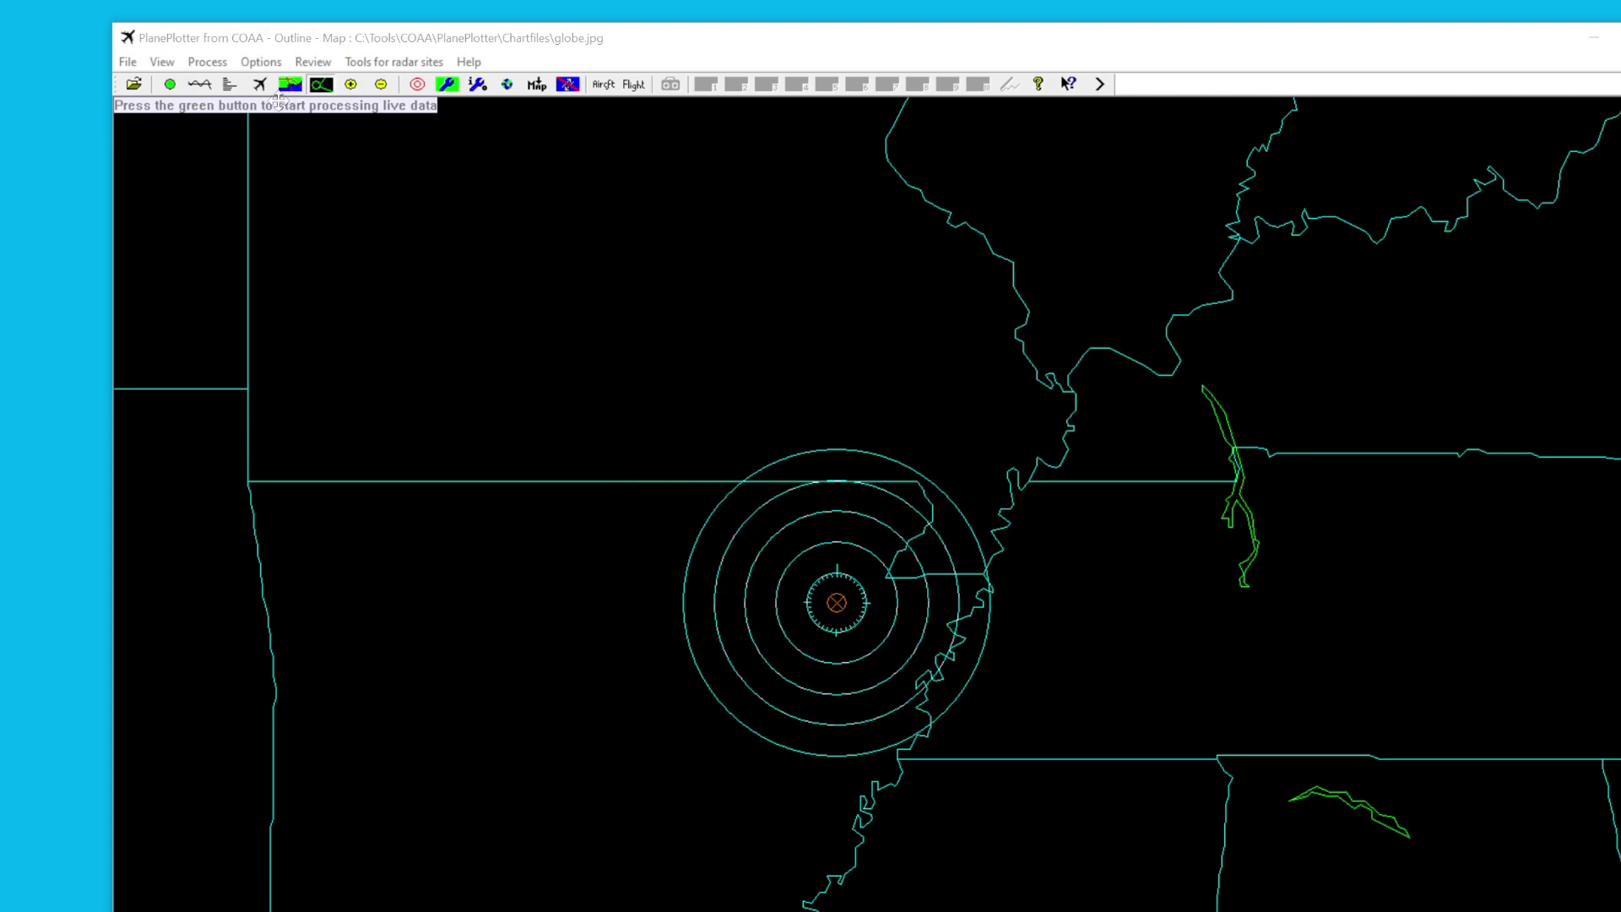
Review the SQB hex database options for updating, adding and marking aircraft records
left_click(261, 62)
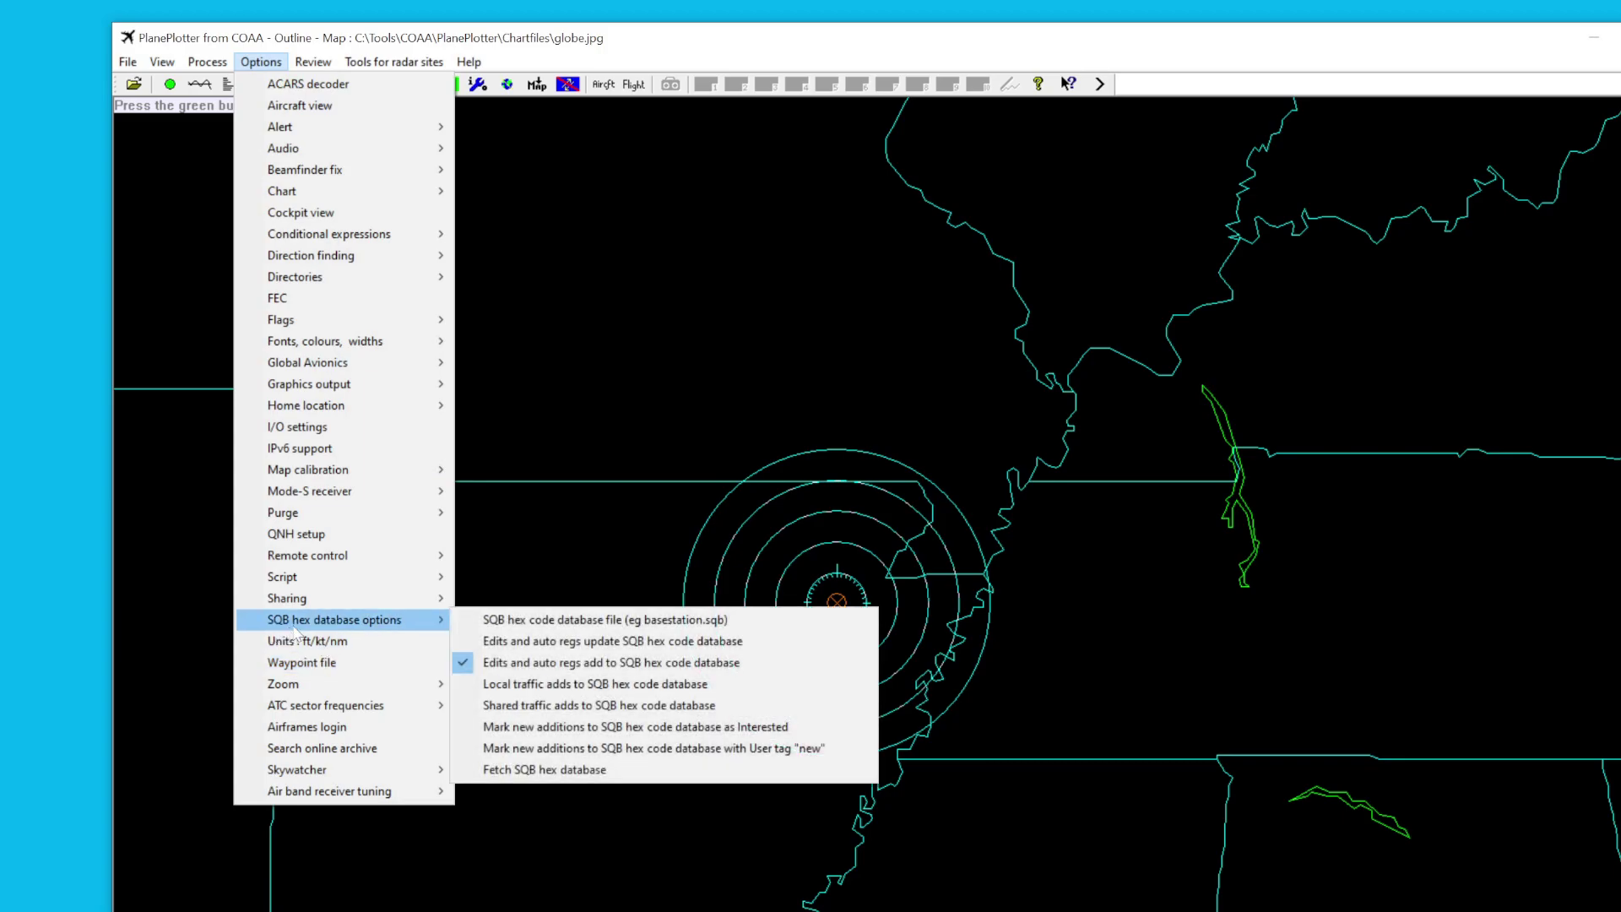
mouse_move(373, 625)
left_click(1617, 772)
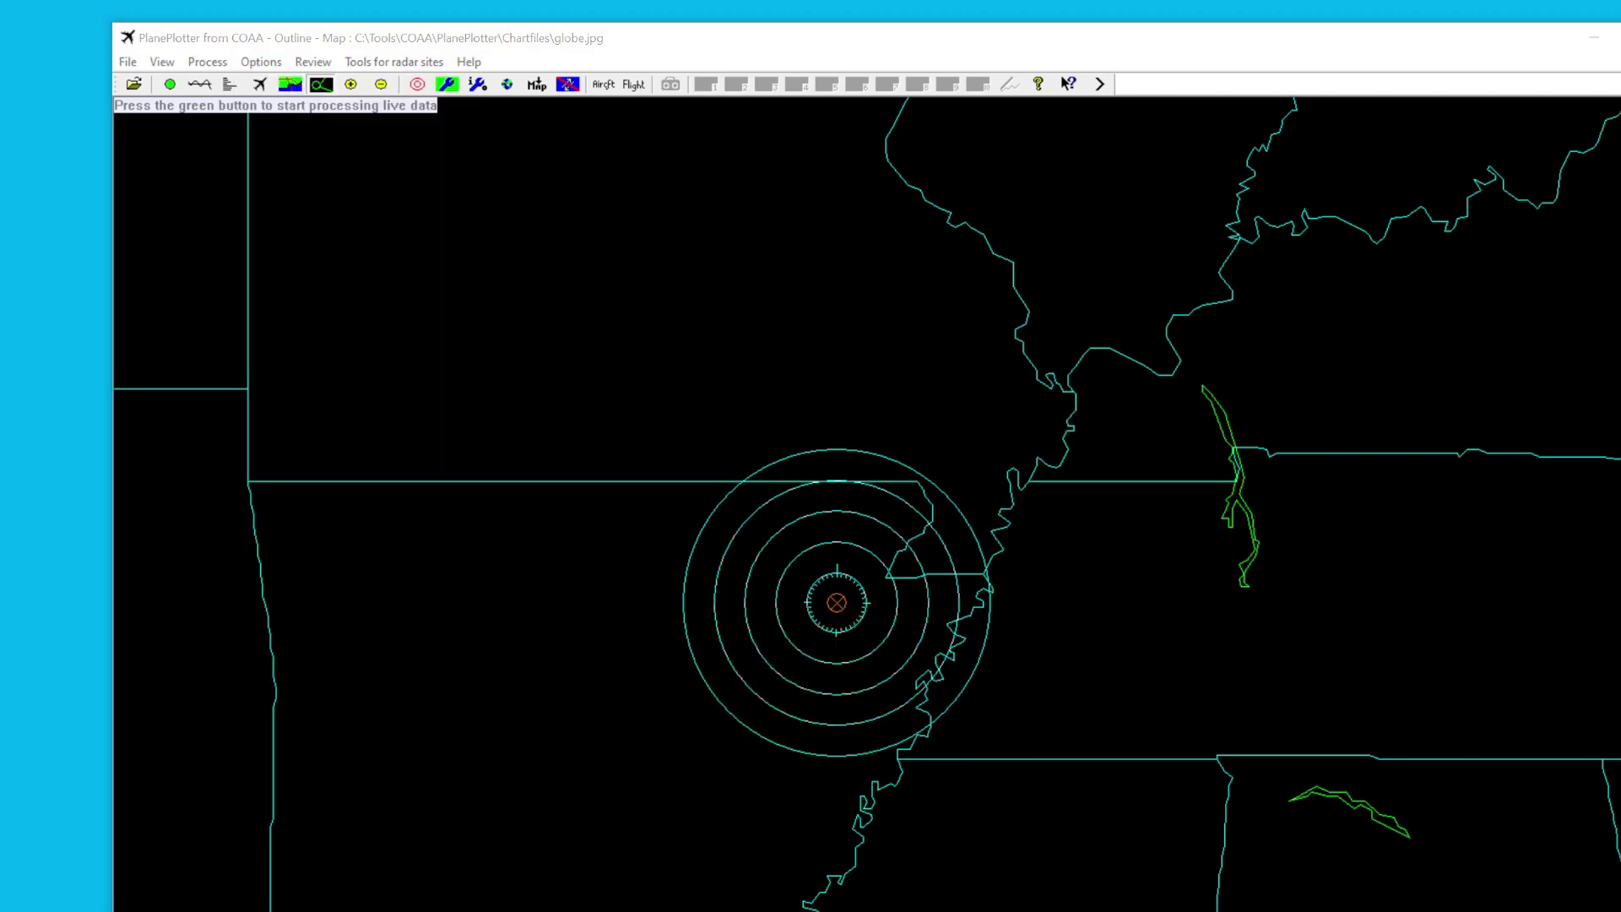
Switch to File Explorer, locate basestation.sqb in the Logfiles folder, and minimize the window
left_click(760, 909)
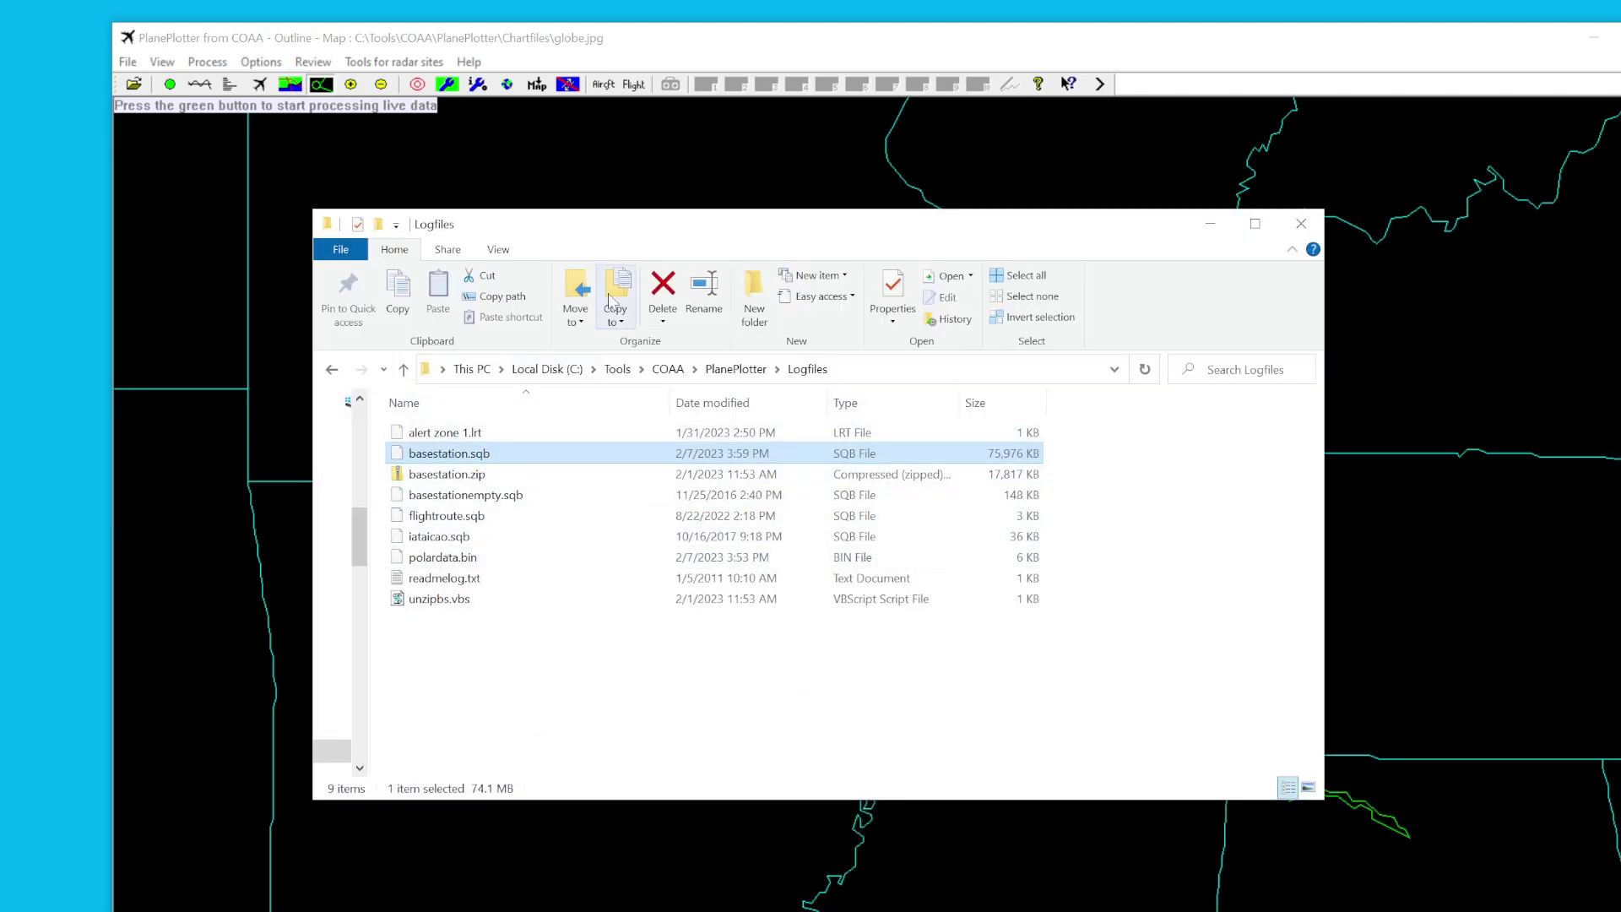
left_click_drag(619, 243, 651, 289)
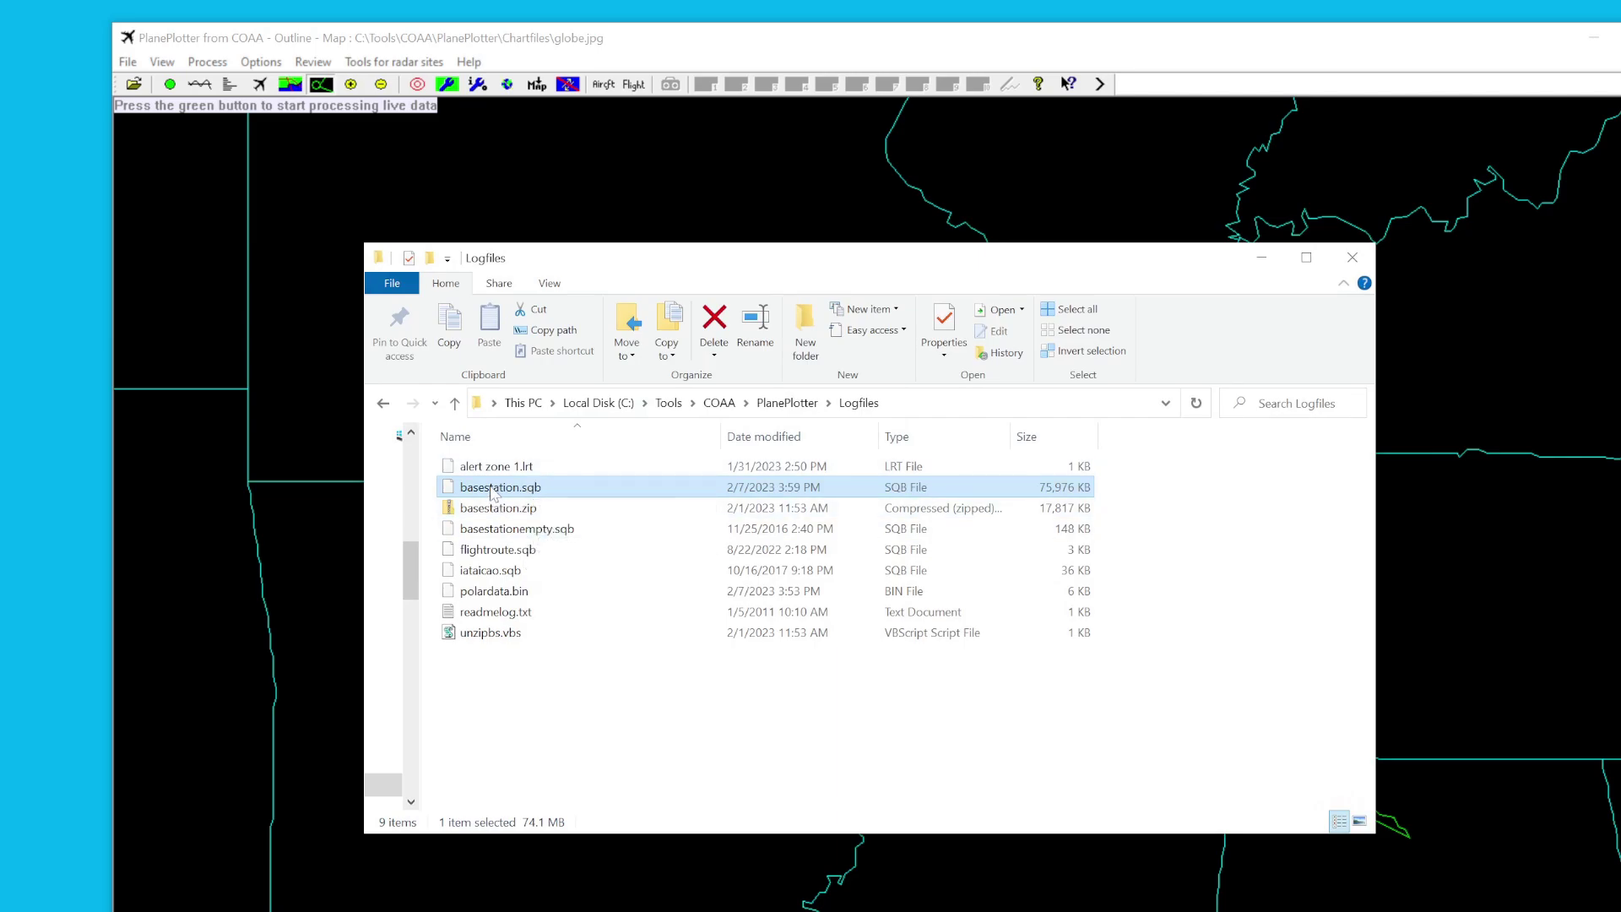
left_click_drag(571, 264, 600, 260)
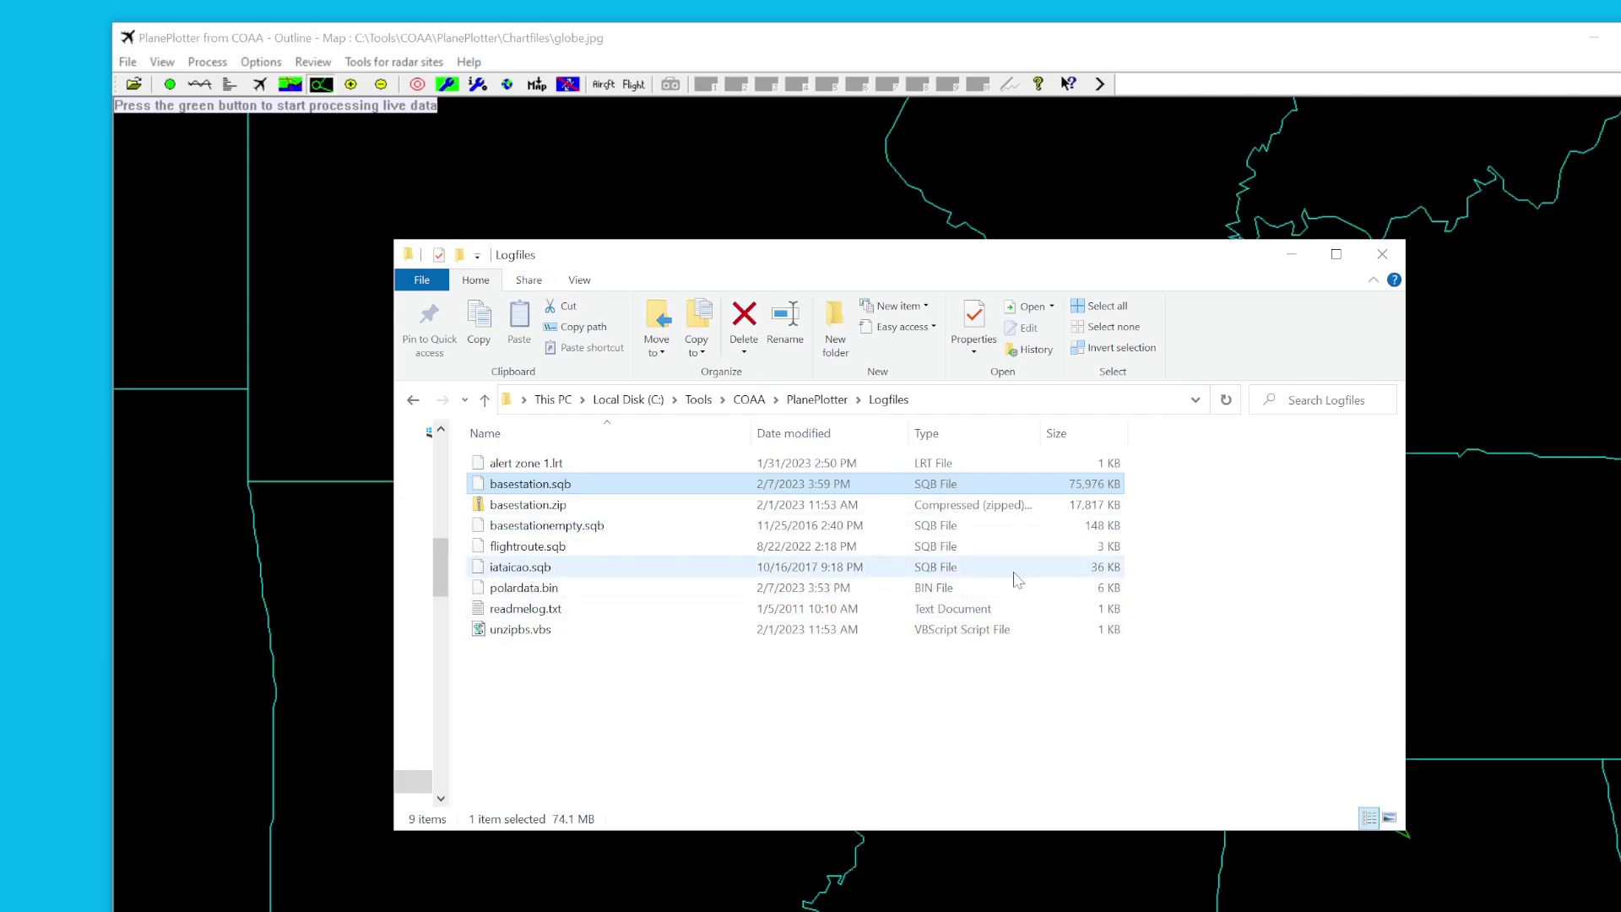
left_click(1291, 256)
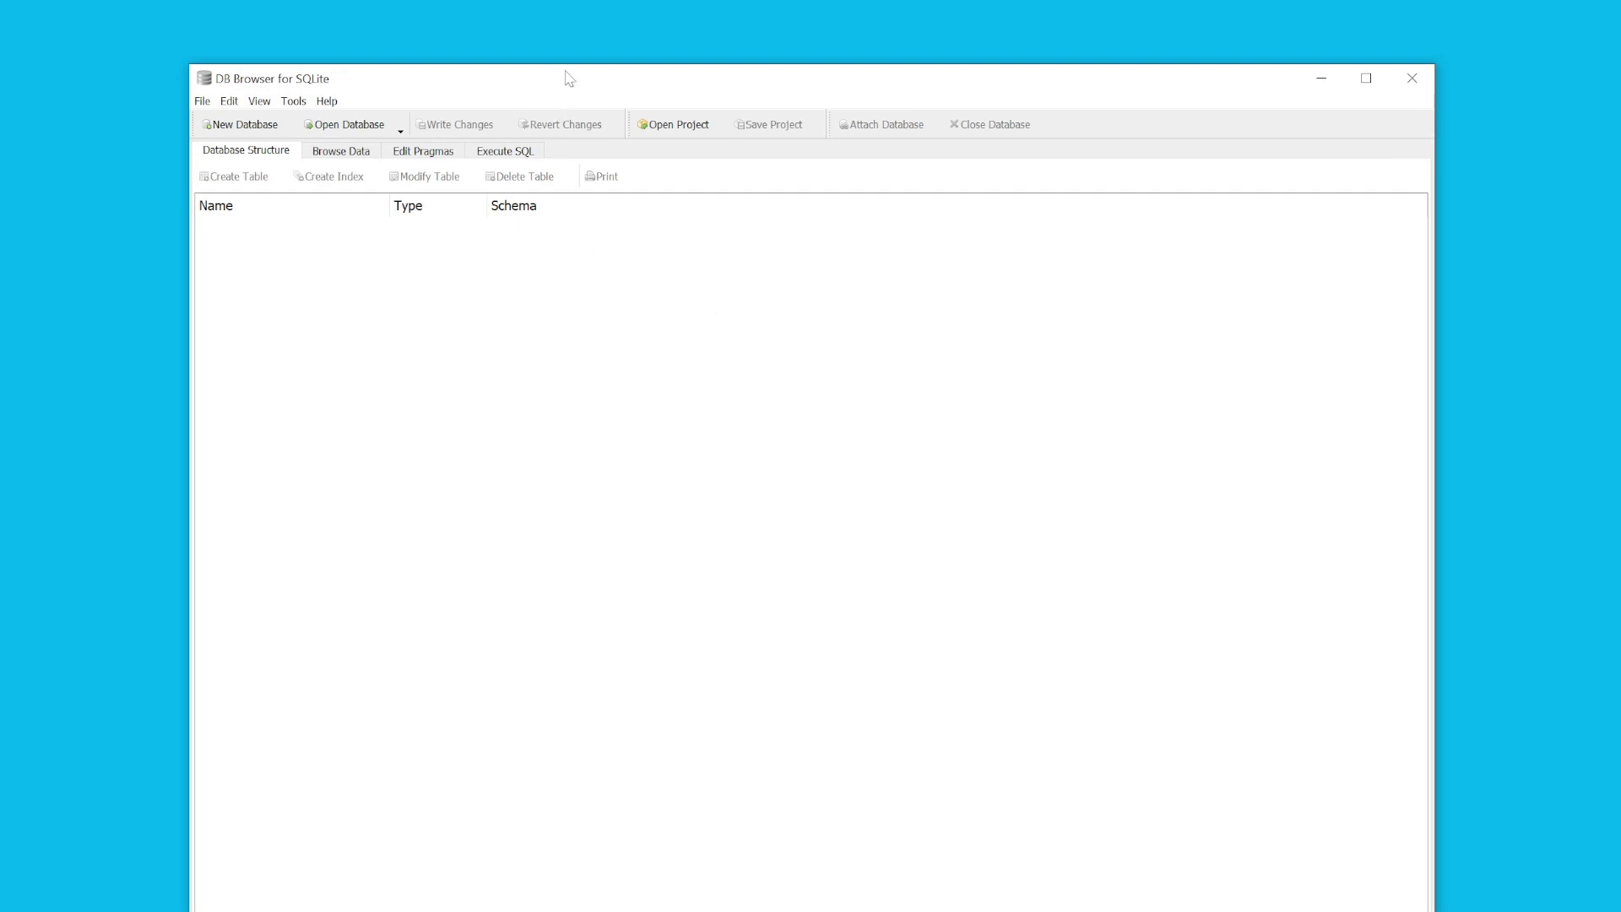
In DB Browser for SQLite, open the basestation.sqb database from the Spy Plane Data folder on the USB drive
left_click_drag(571, 80, 606, 87)
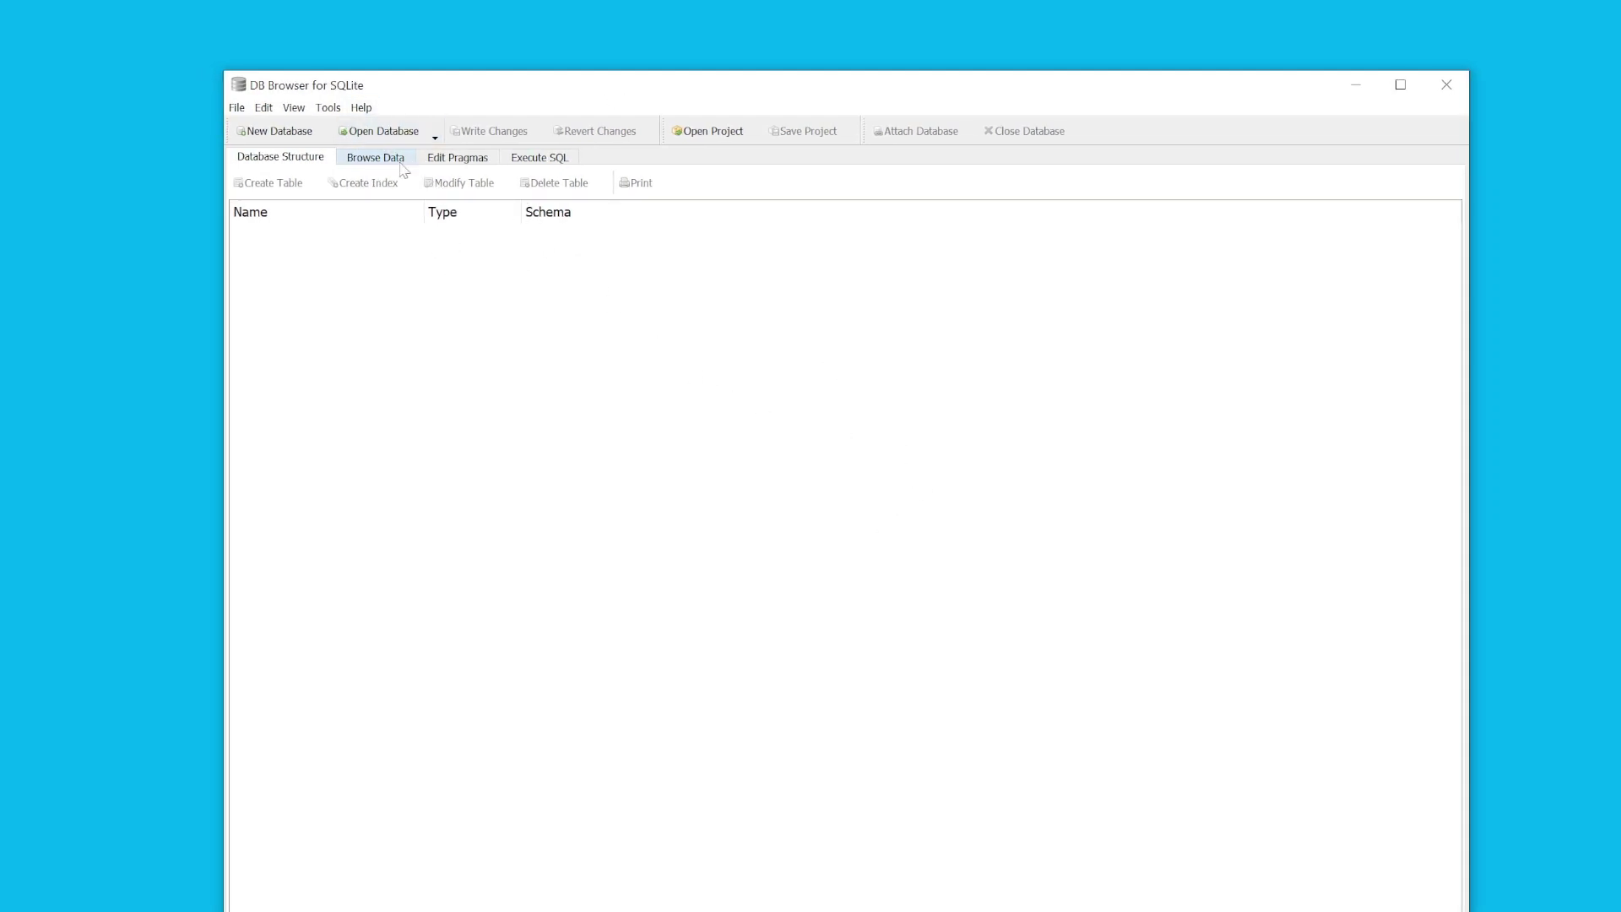
left_click(376, 133)
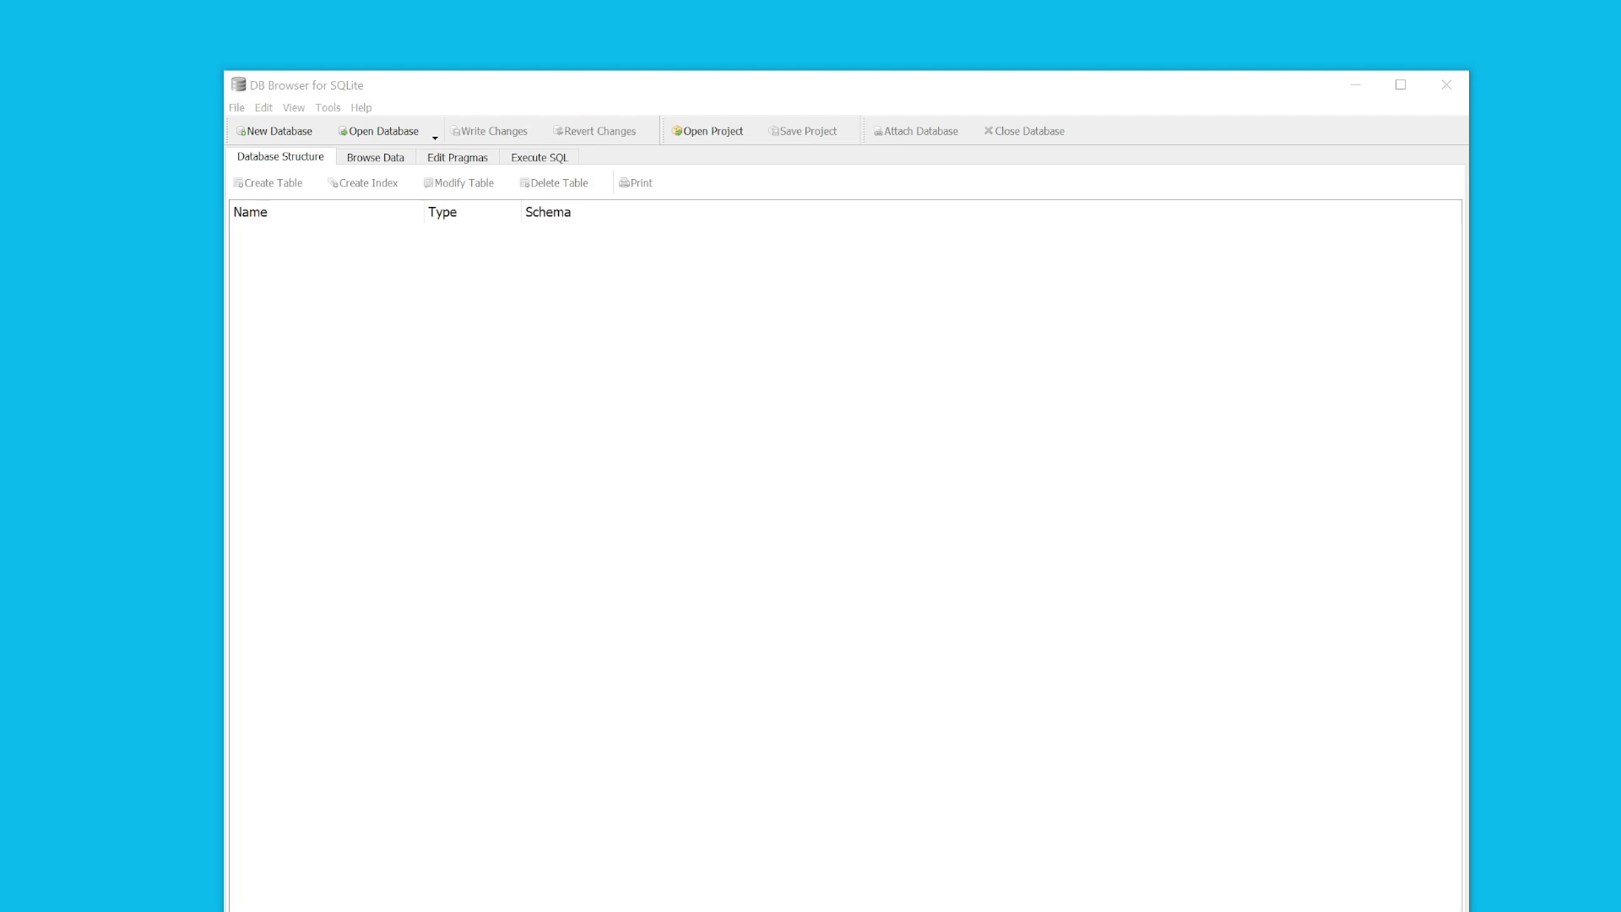
key("ctrl+o")
left_click_drag(867, 164, 691, 206)
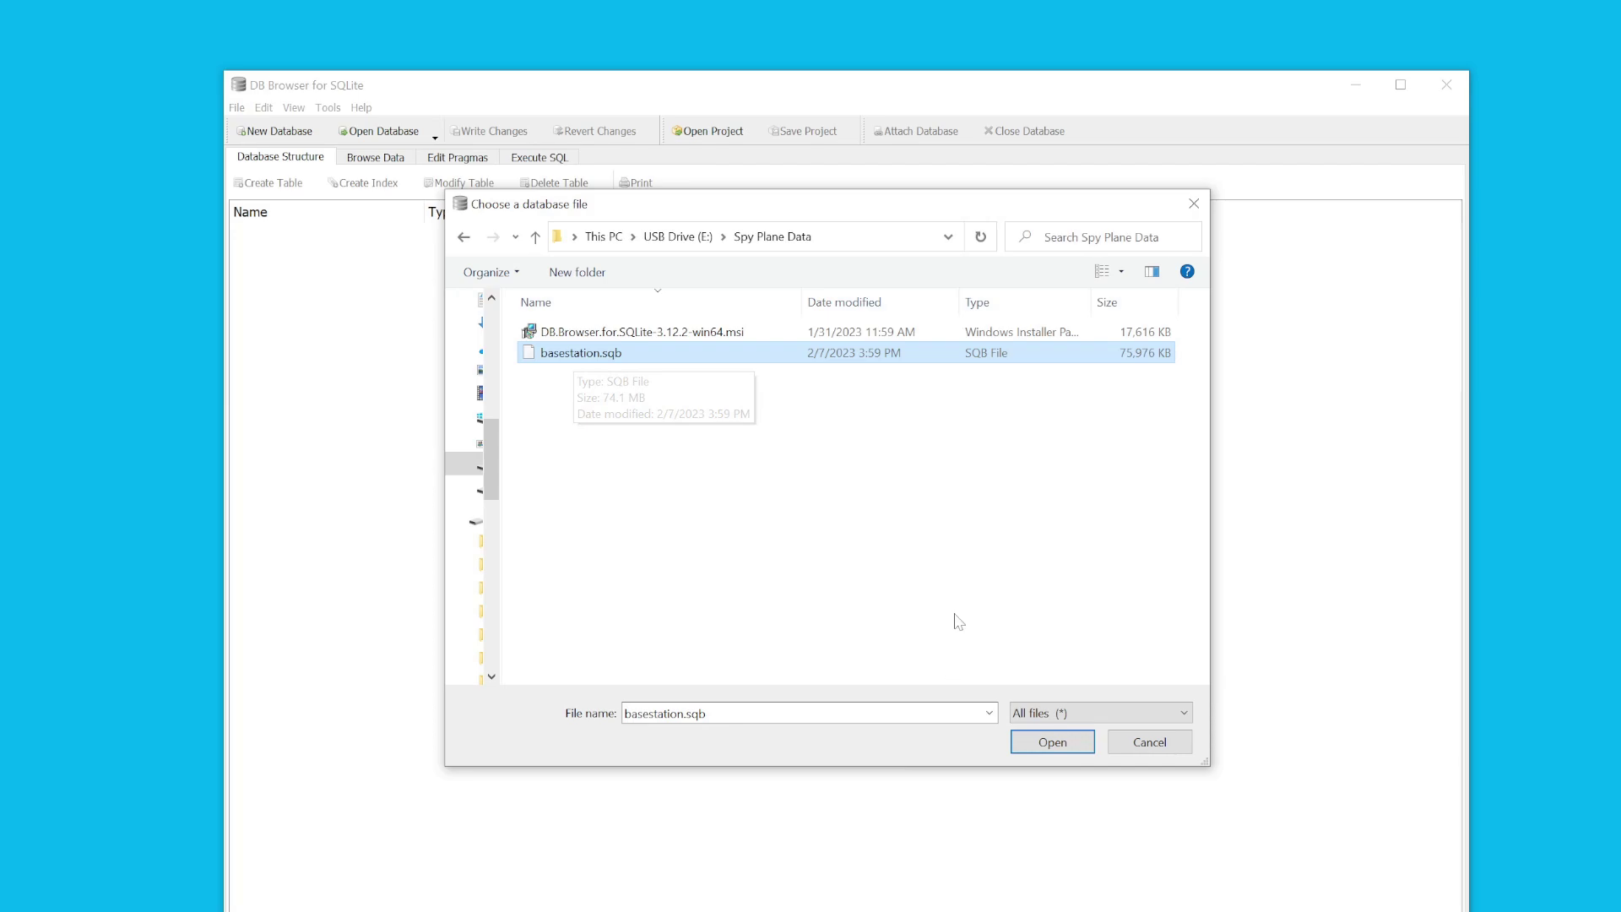
left_click(1043, 746)
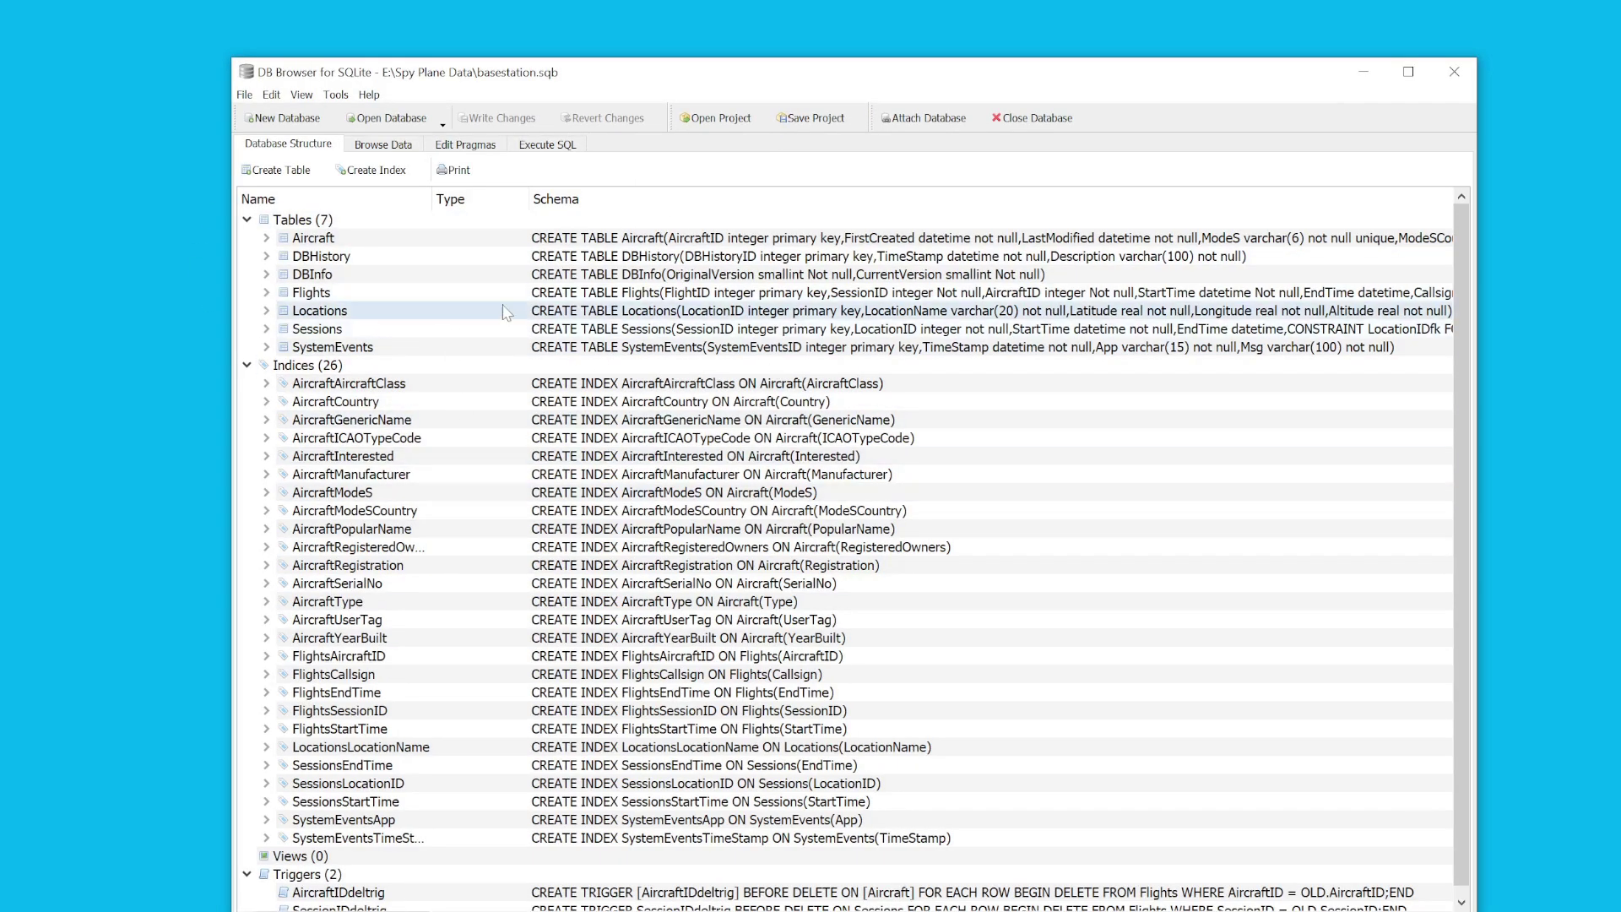
Browse the data of the Aircraft table and examine the records near its end
left_click(380, 147)
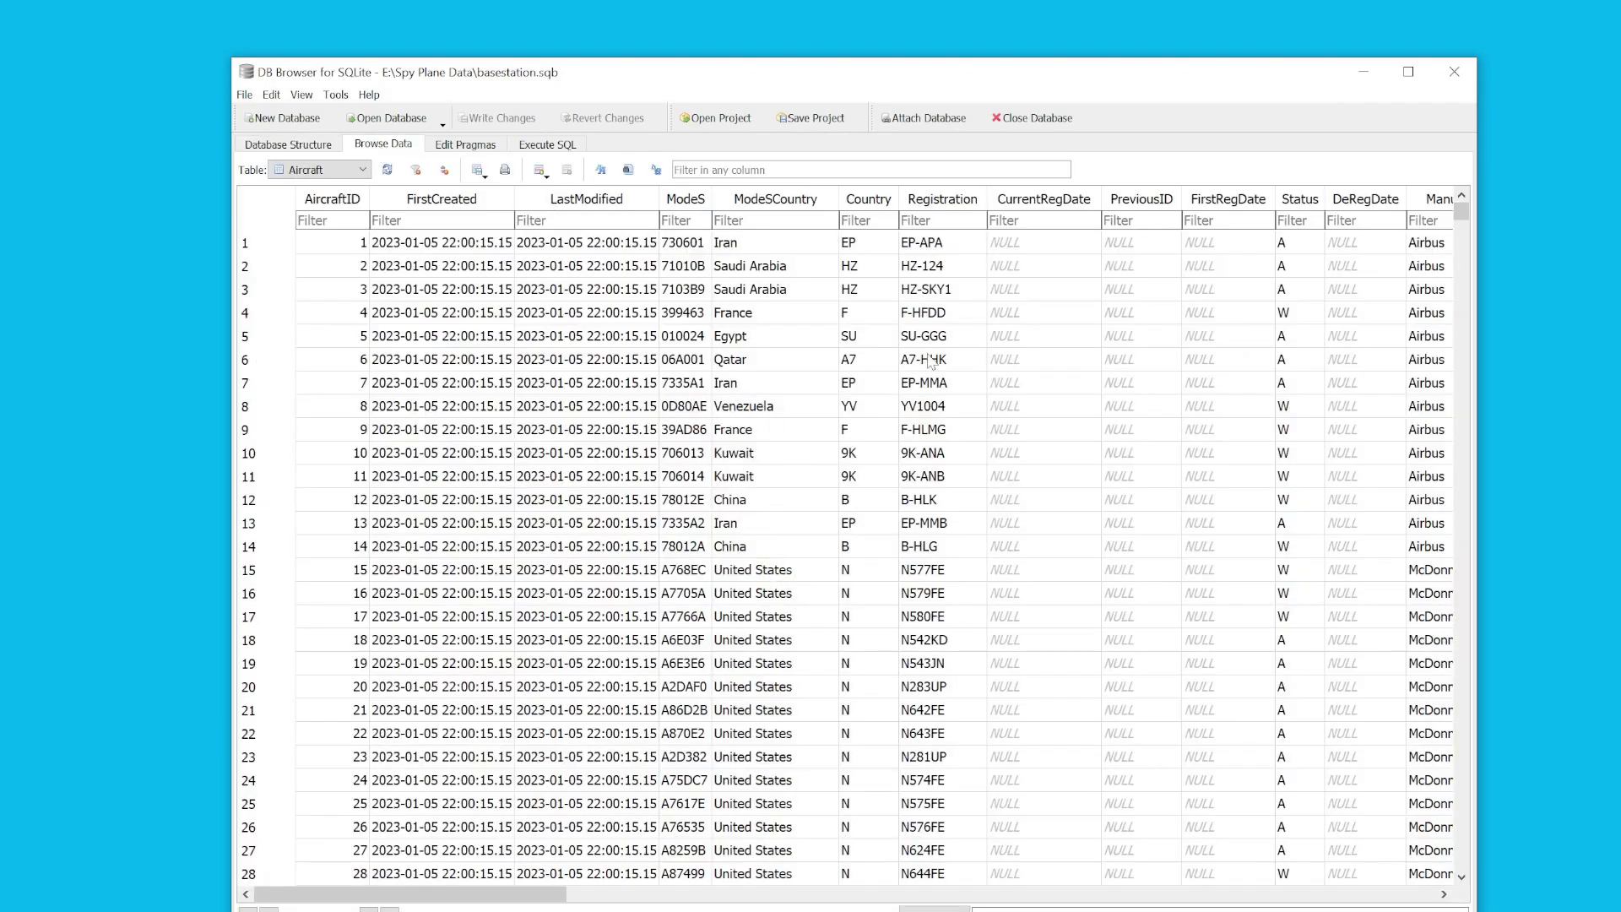
left_click_drag(1461, 212, 1461, 859)
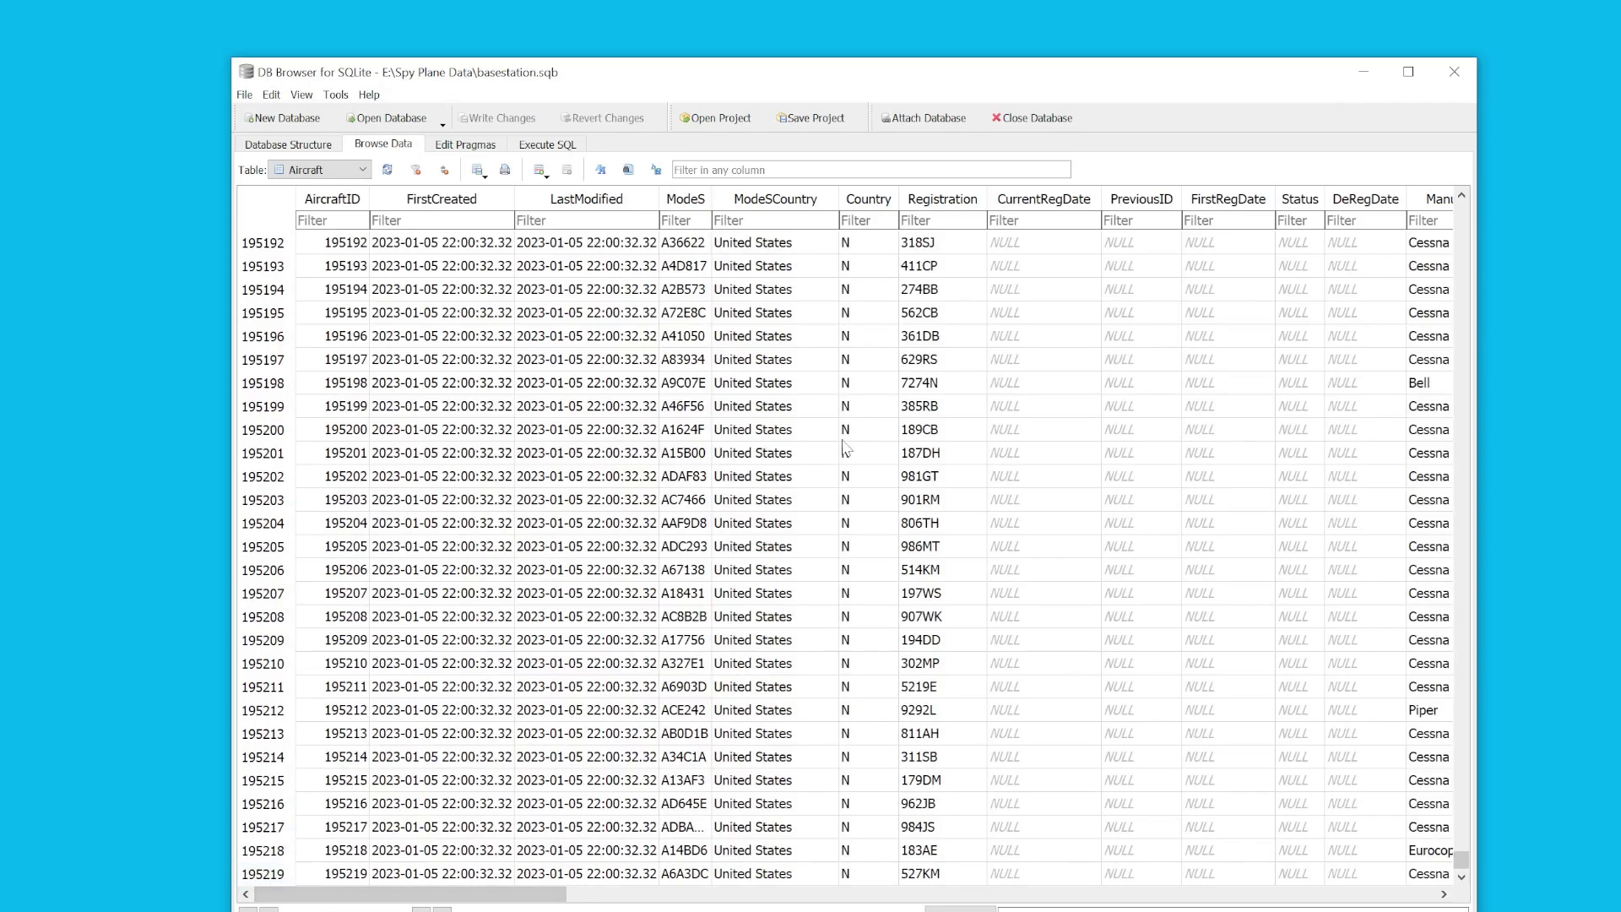
scroll(743, 432, "up", 16)
scroll(737, 439, "down", 16)
scroll(593, 631, "up", 13)
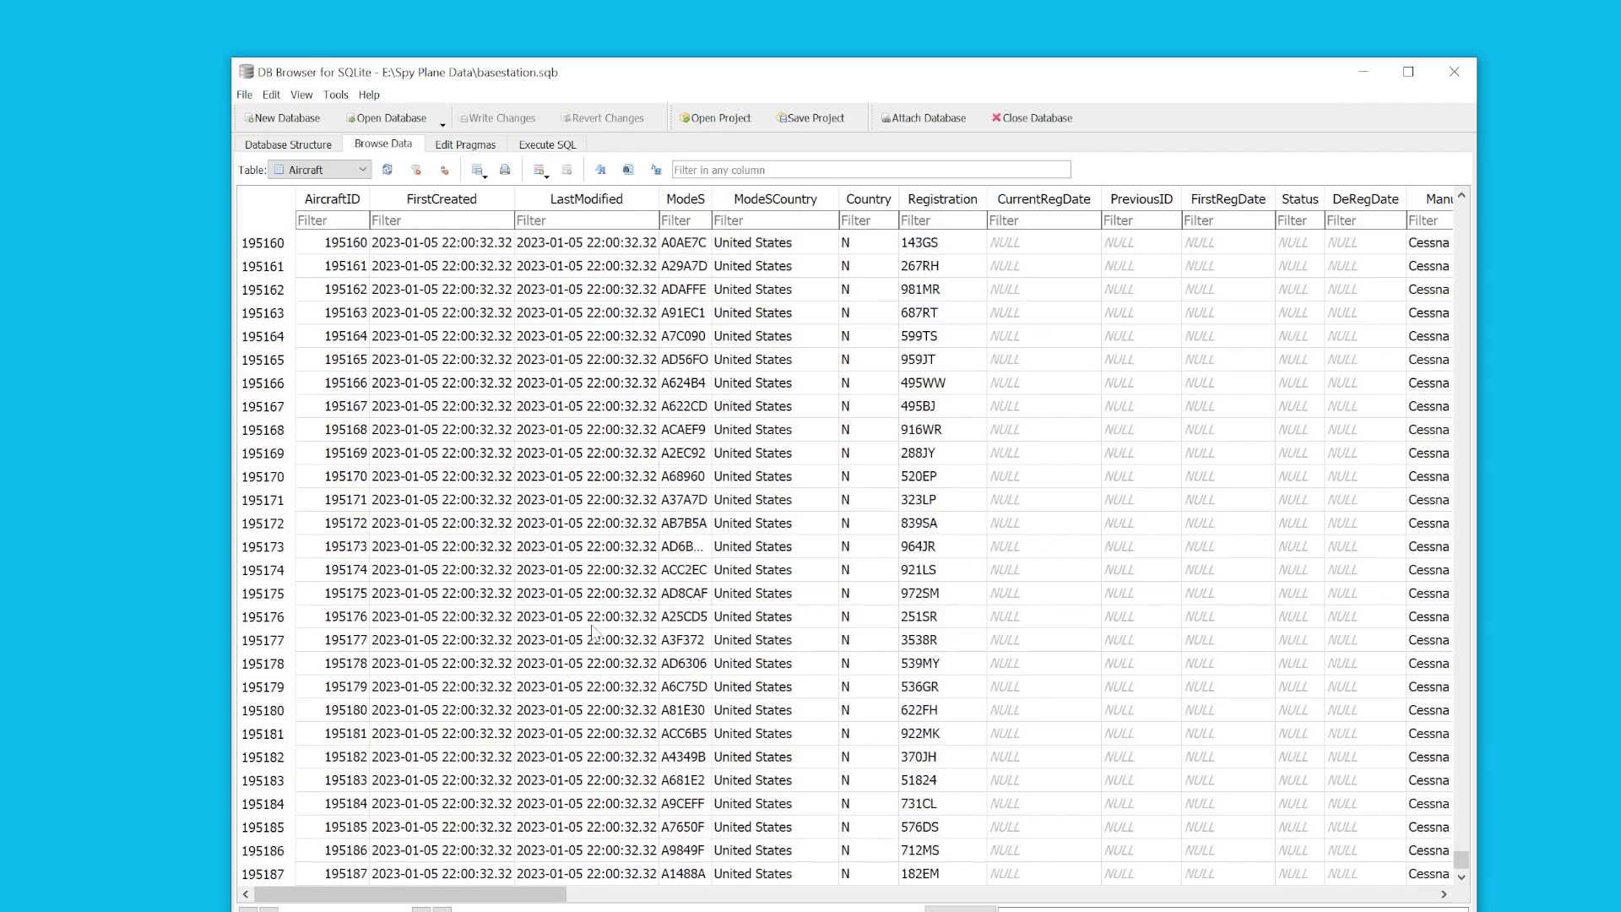
scroll(593, 631, "up", 4)
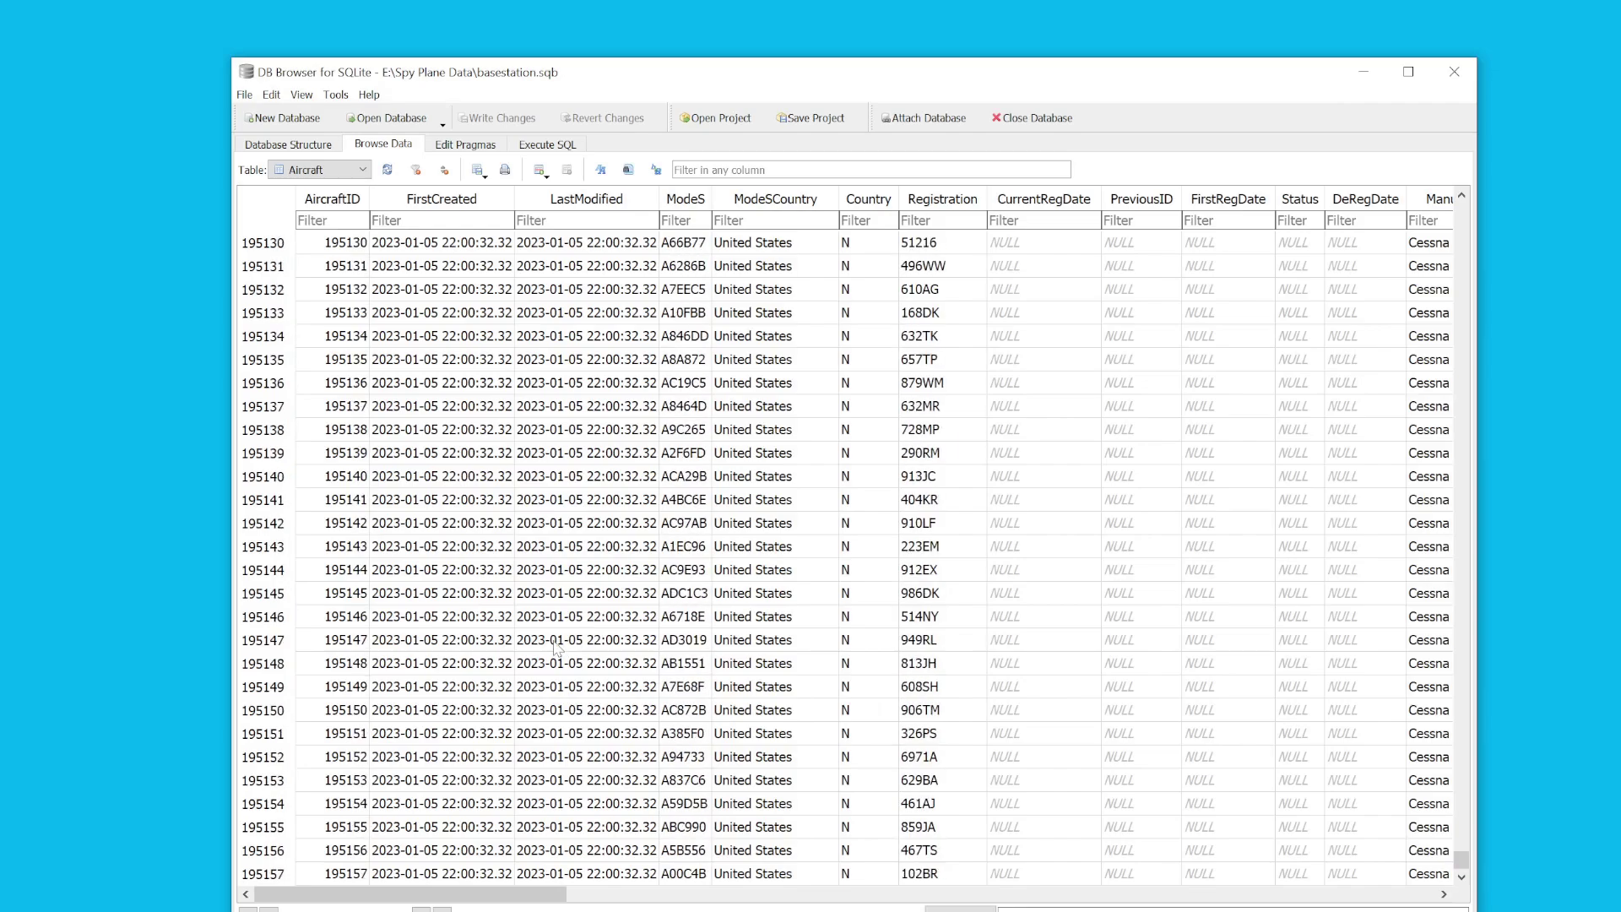
Examine the manufacturer and aircraft type columns of the last records in the Aircraft table
scroll(555, 646, "down", 17)
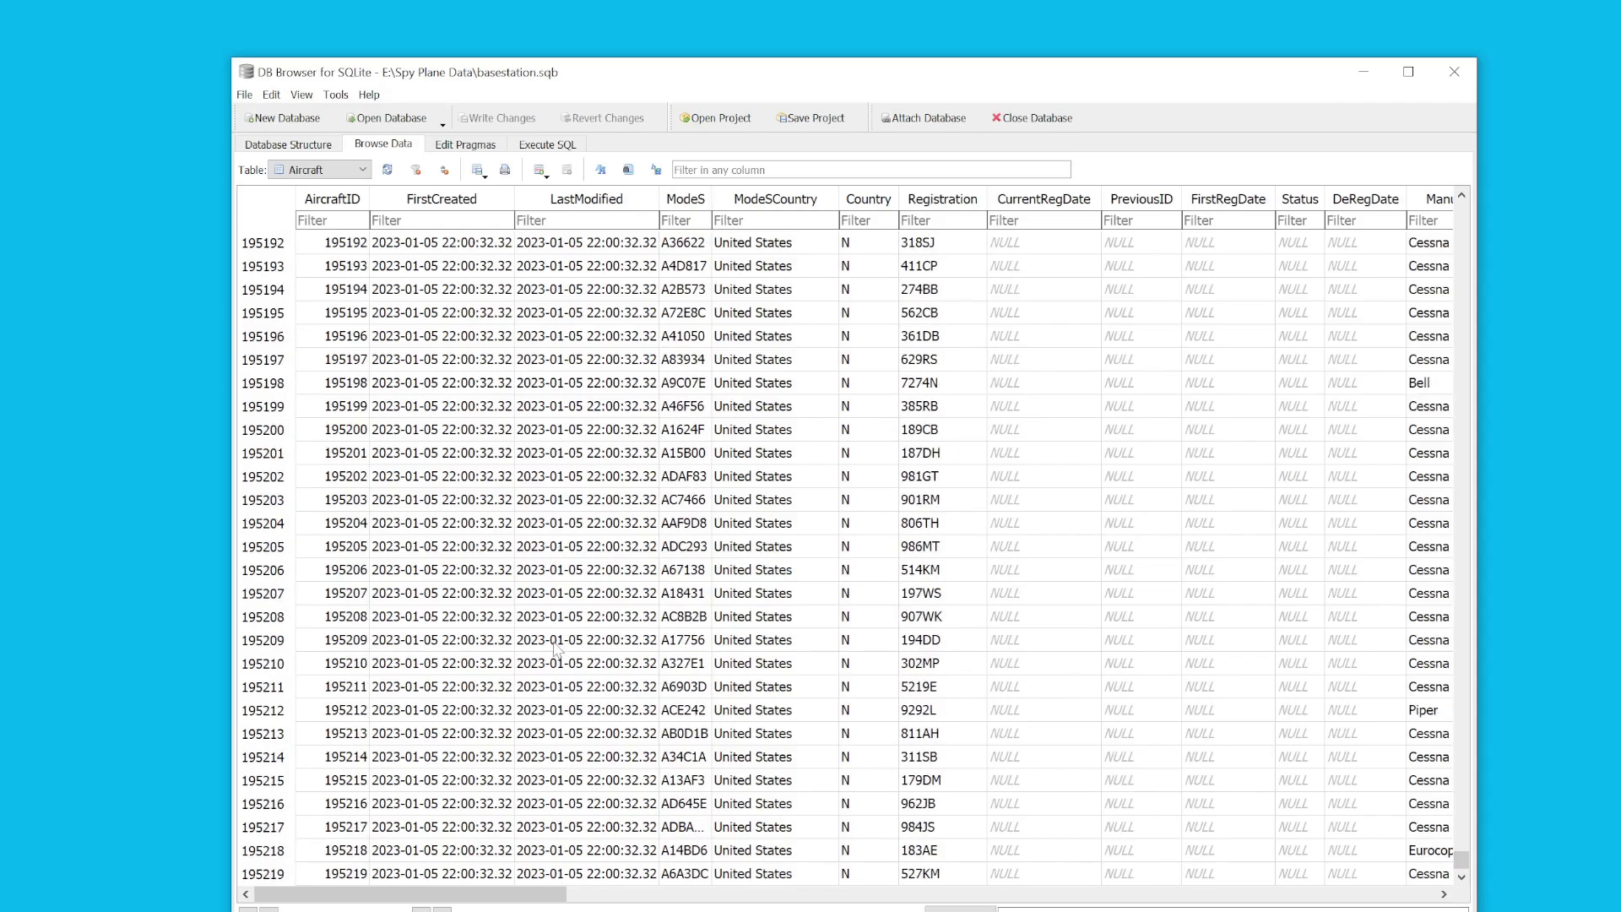
left_click_drag(465, 895, 431, 894)
left_click_drag(768, 65, 730, 59)
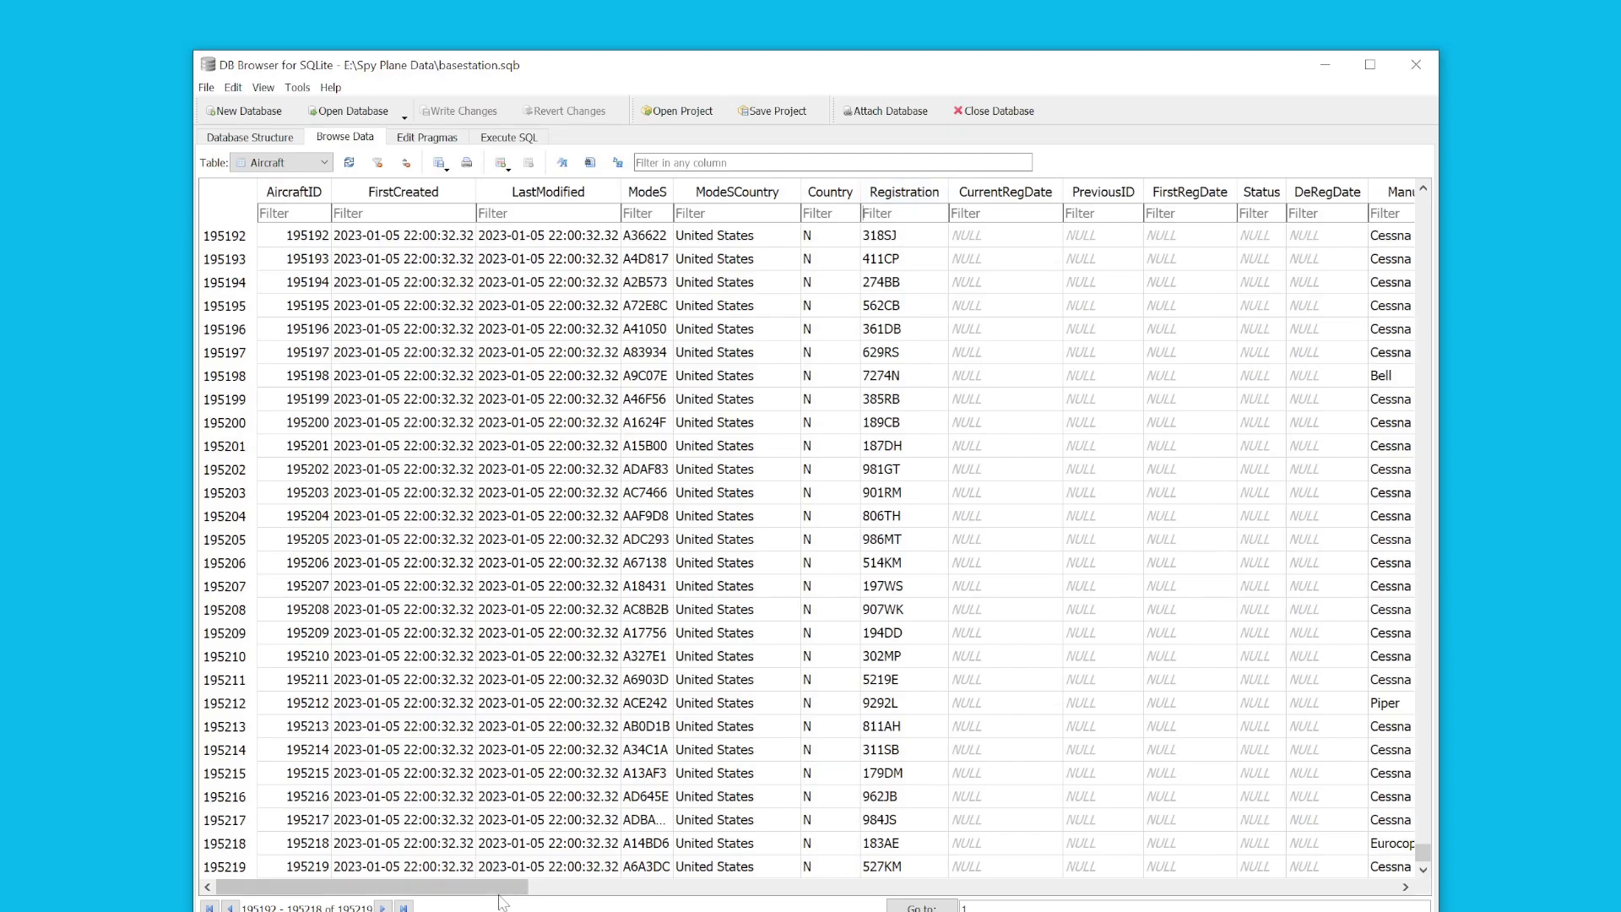
scroll(489, 899, "right", 3)
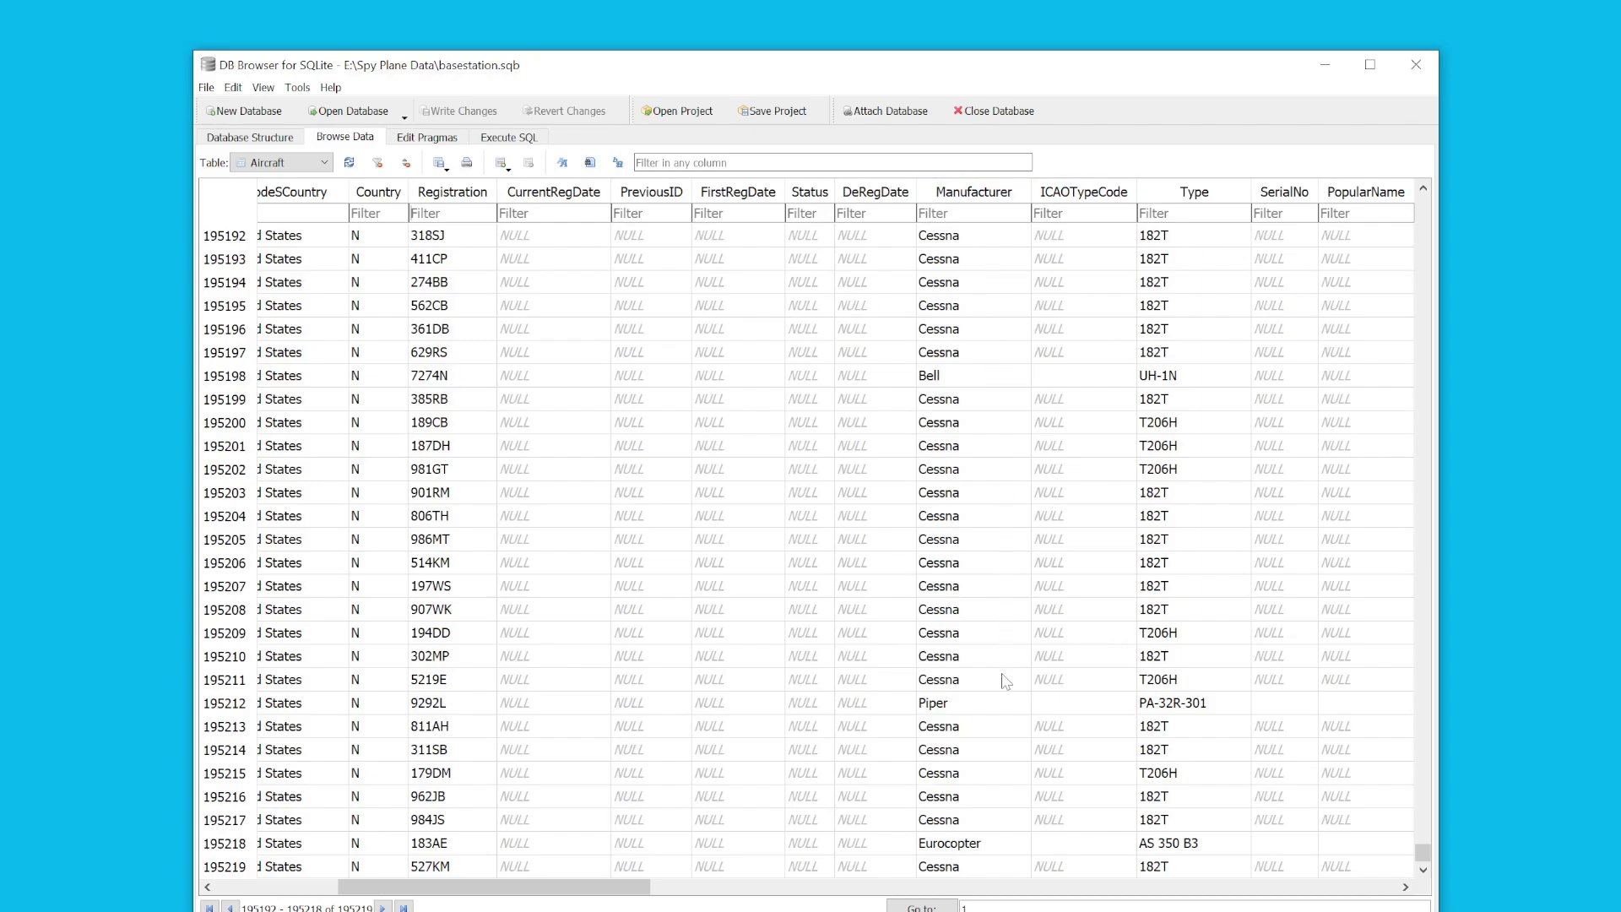
scroll(1005, 467, "up", 6)
left_click_drag(589, 887, 889, 893)
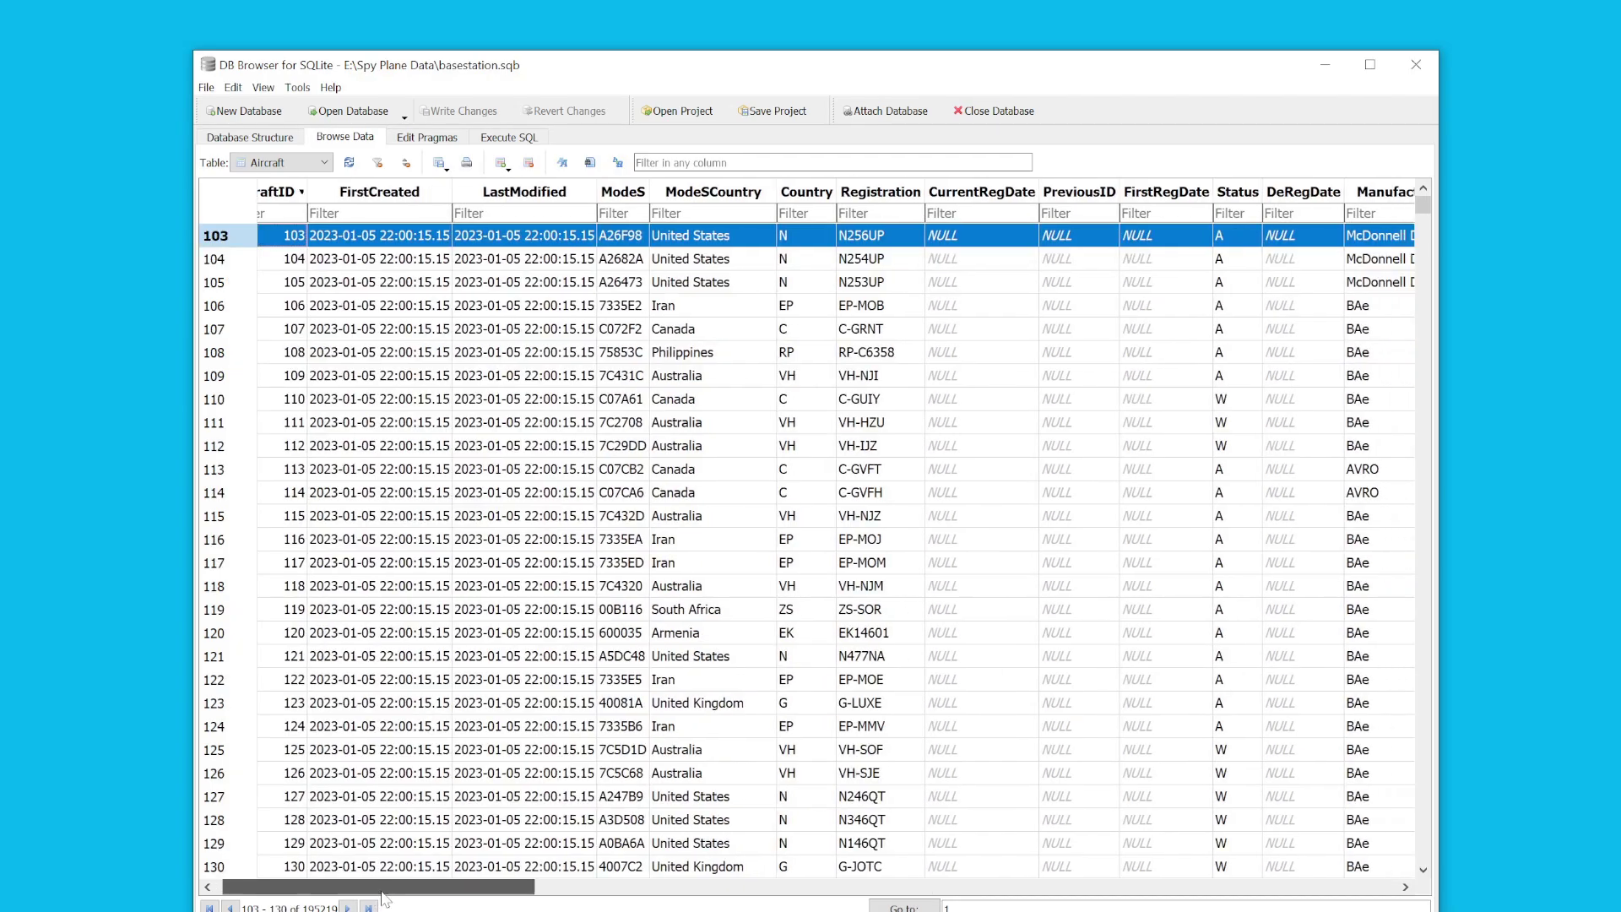
Bring up the Interested column and inspect its values for records 103, 104 and 105
left_click_drag(413, 888, 985, 879)
left_click(667, 259)
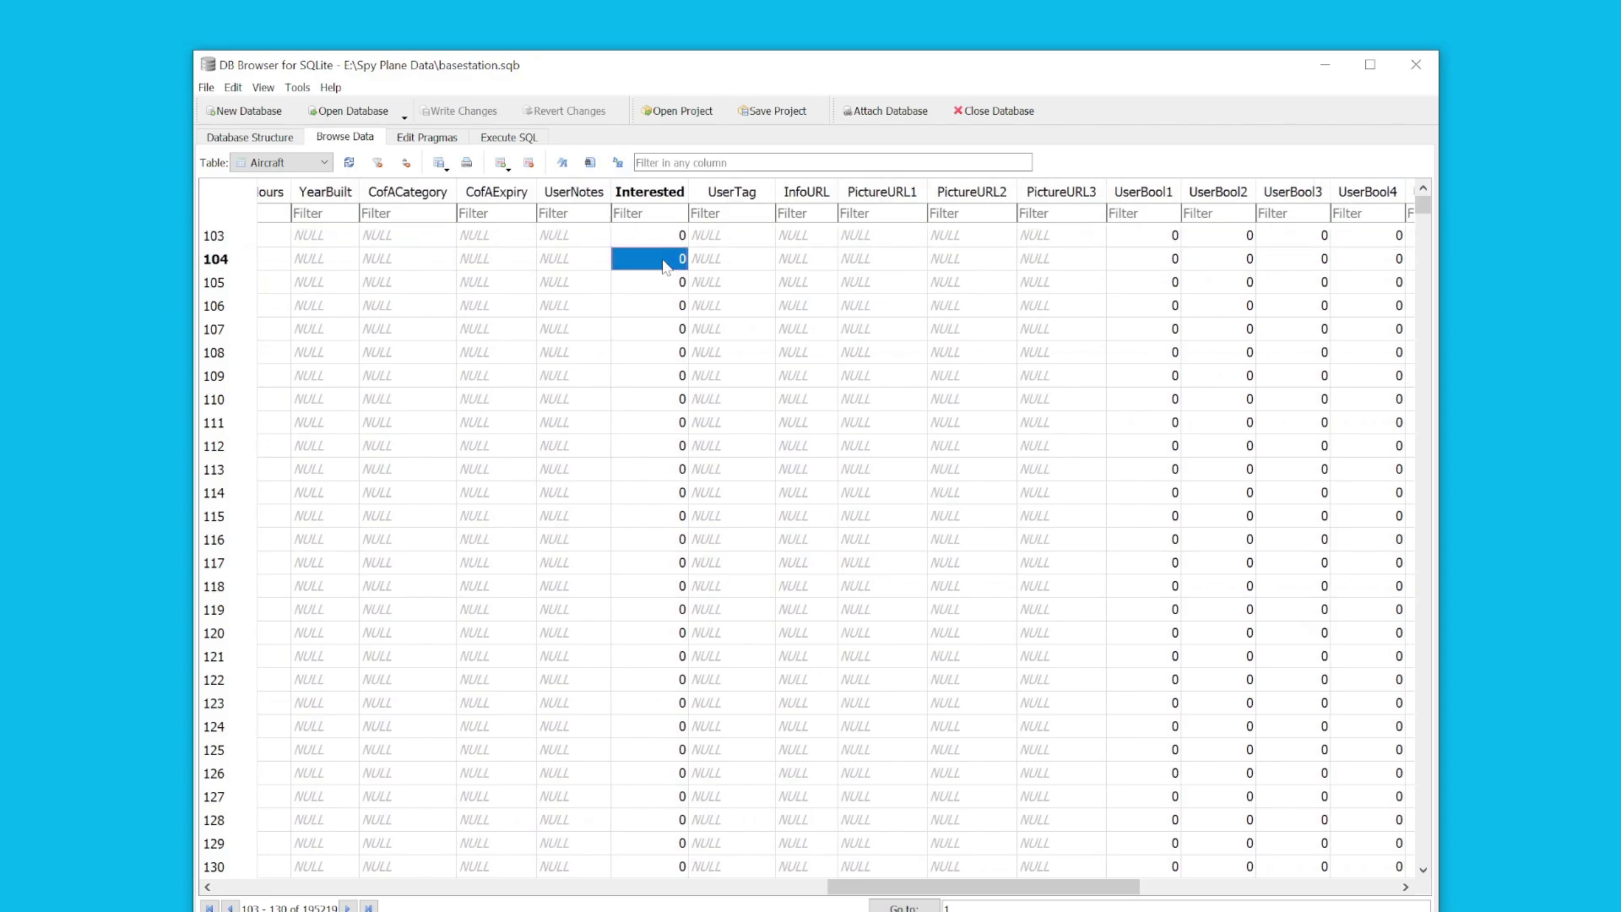
left_click(657, 240)
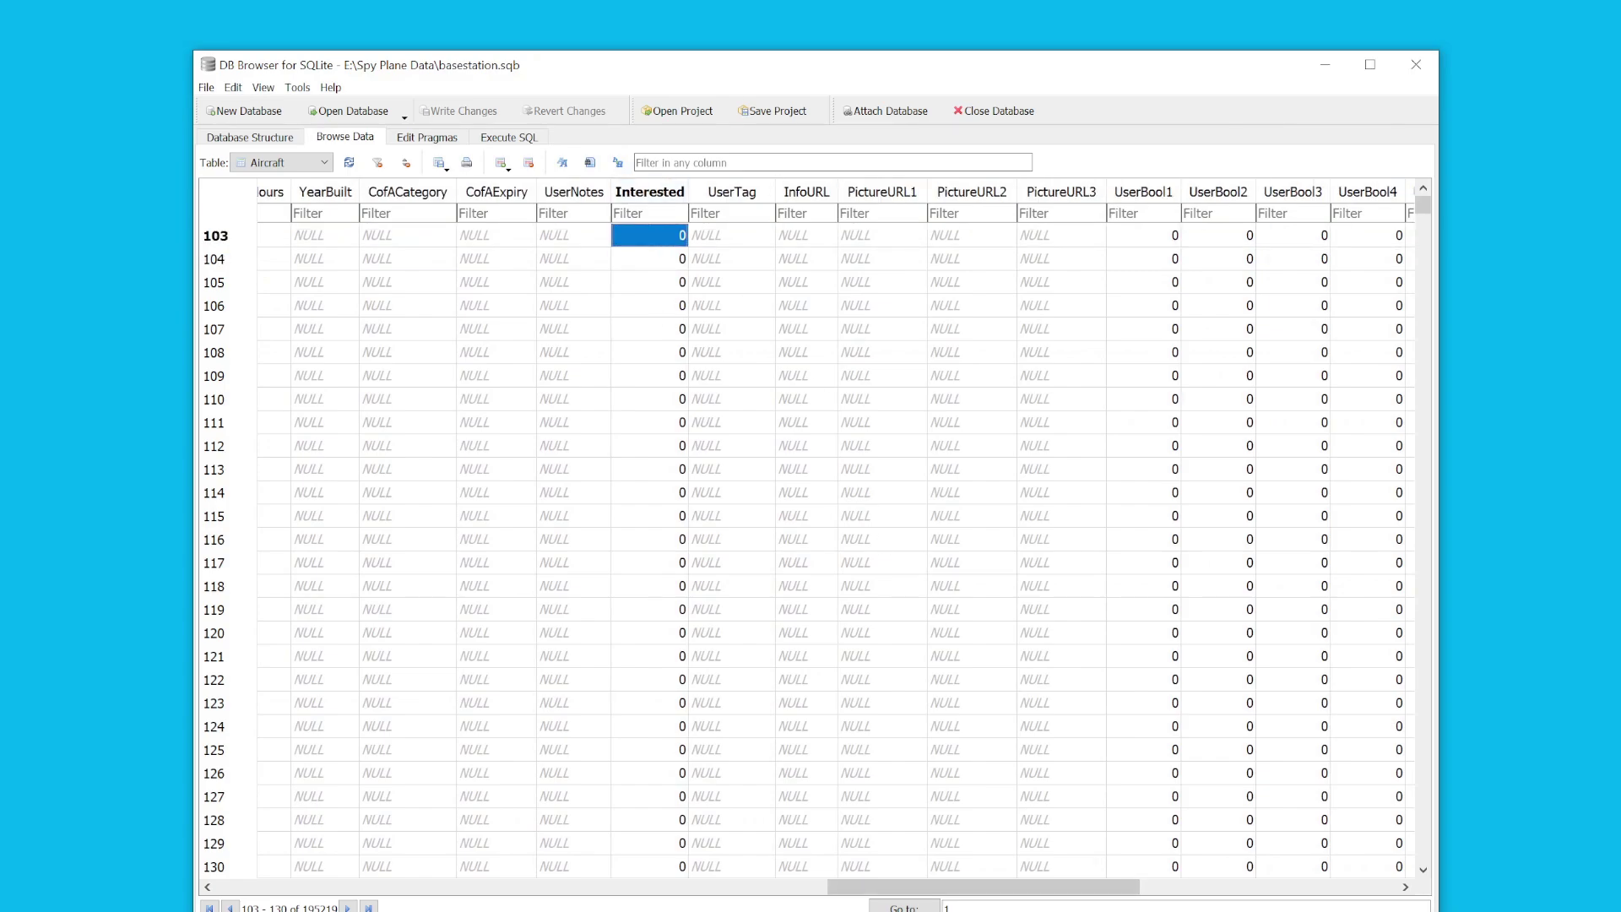
left_click_drag(1036, 893, 1003, 894)
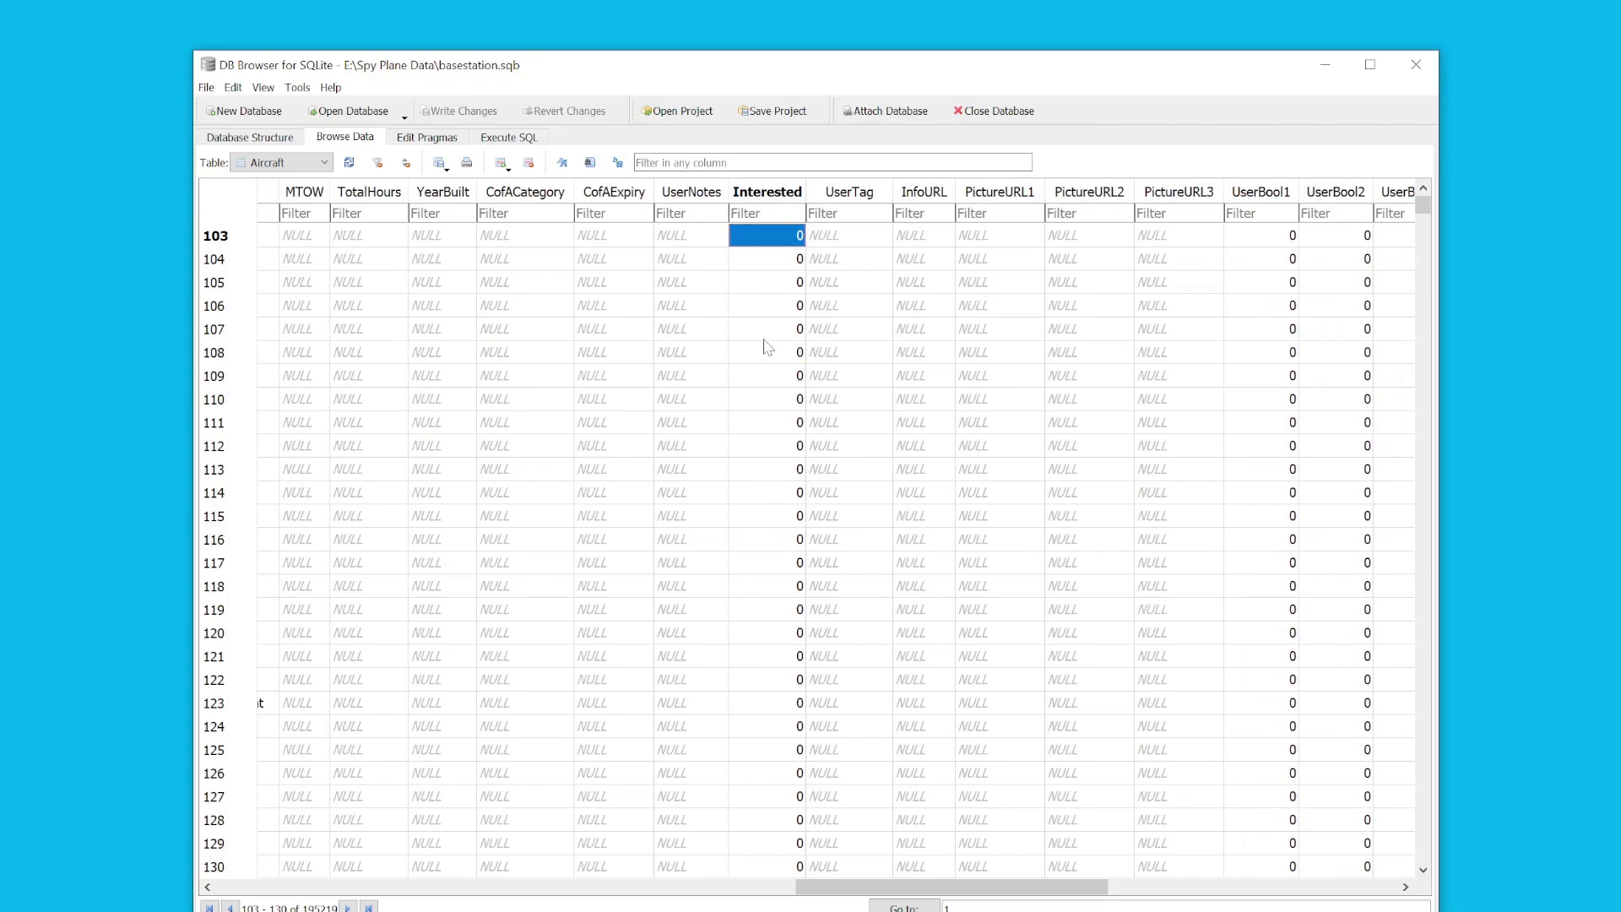
left_click(776, 254)
left_click(779, 230)
left_click(771, 266)
left_click(775, 240)
left_click(770, 262)
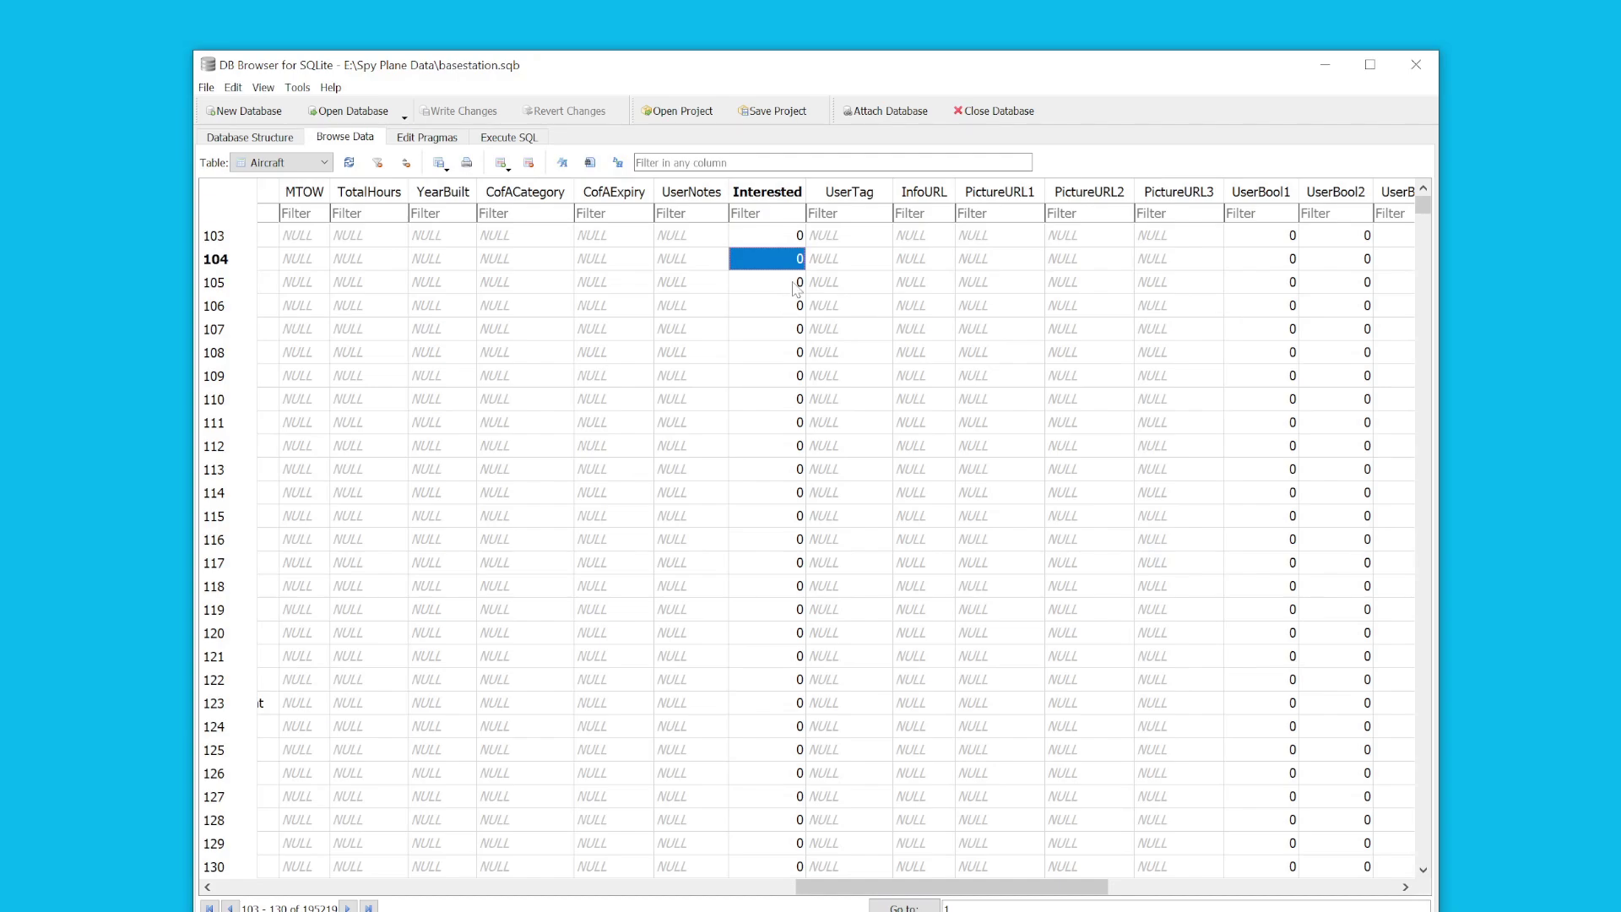
left_click(784, 286)
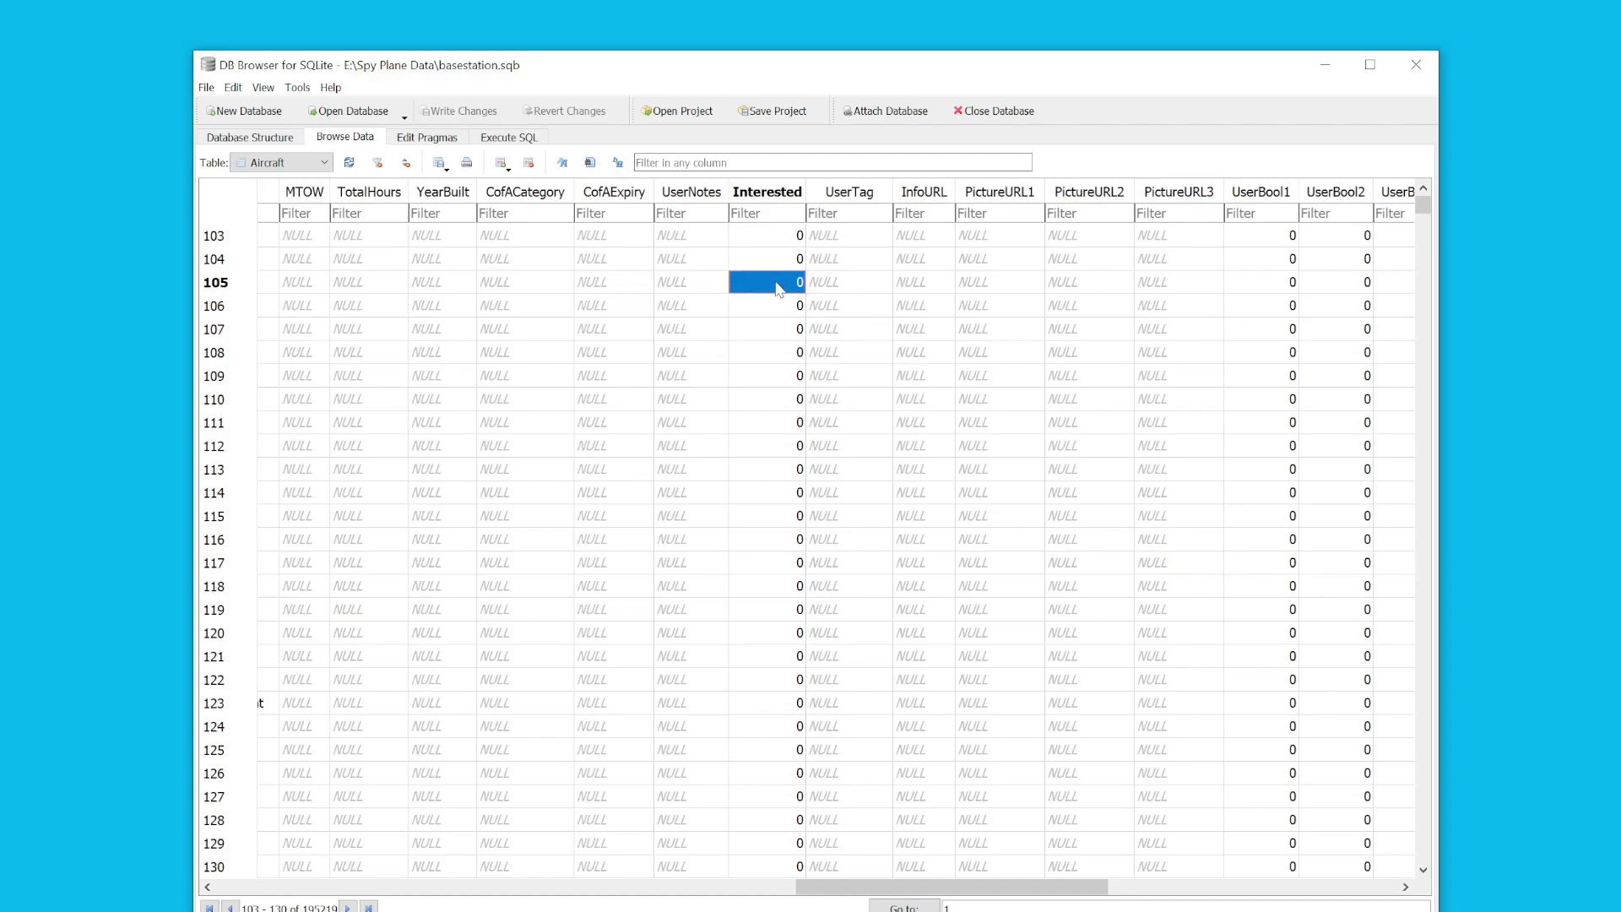
Set the Interested value of record 103 to 1 and change it back to 0
left_click(782, 238)
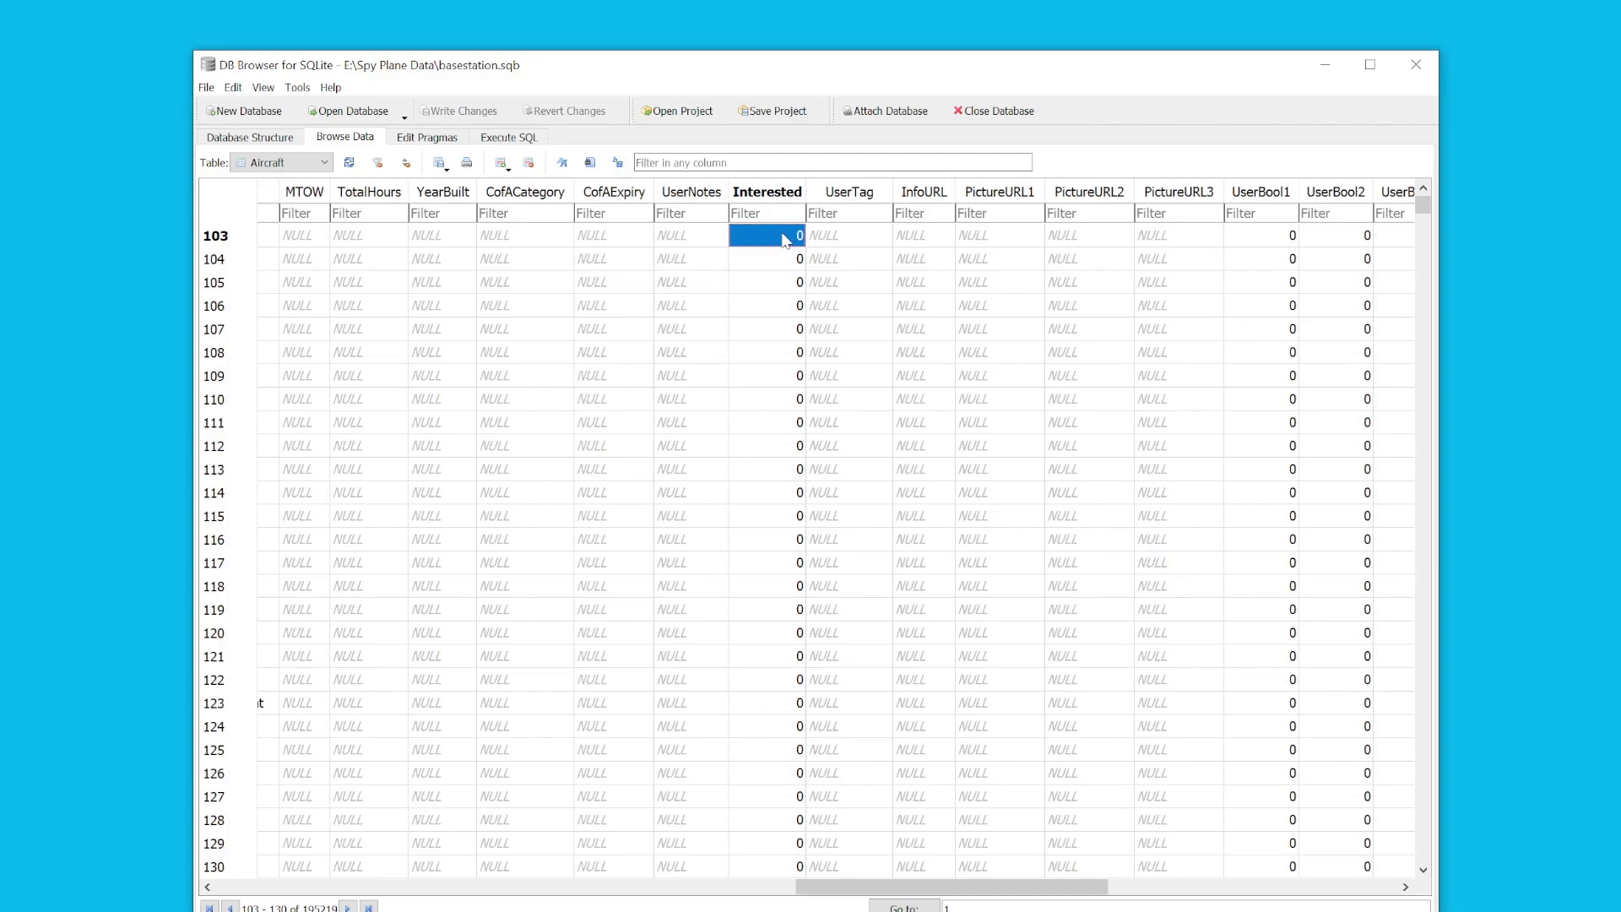
type("1")
left_click(783, 267)
key("Up")
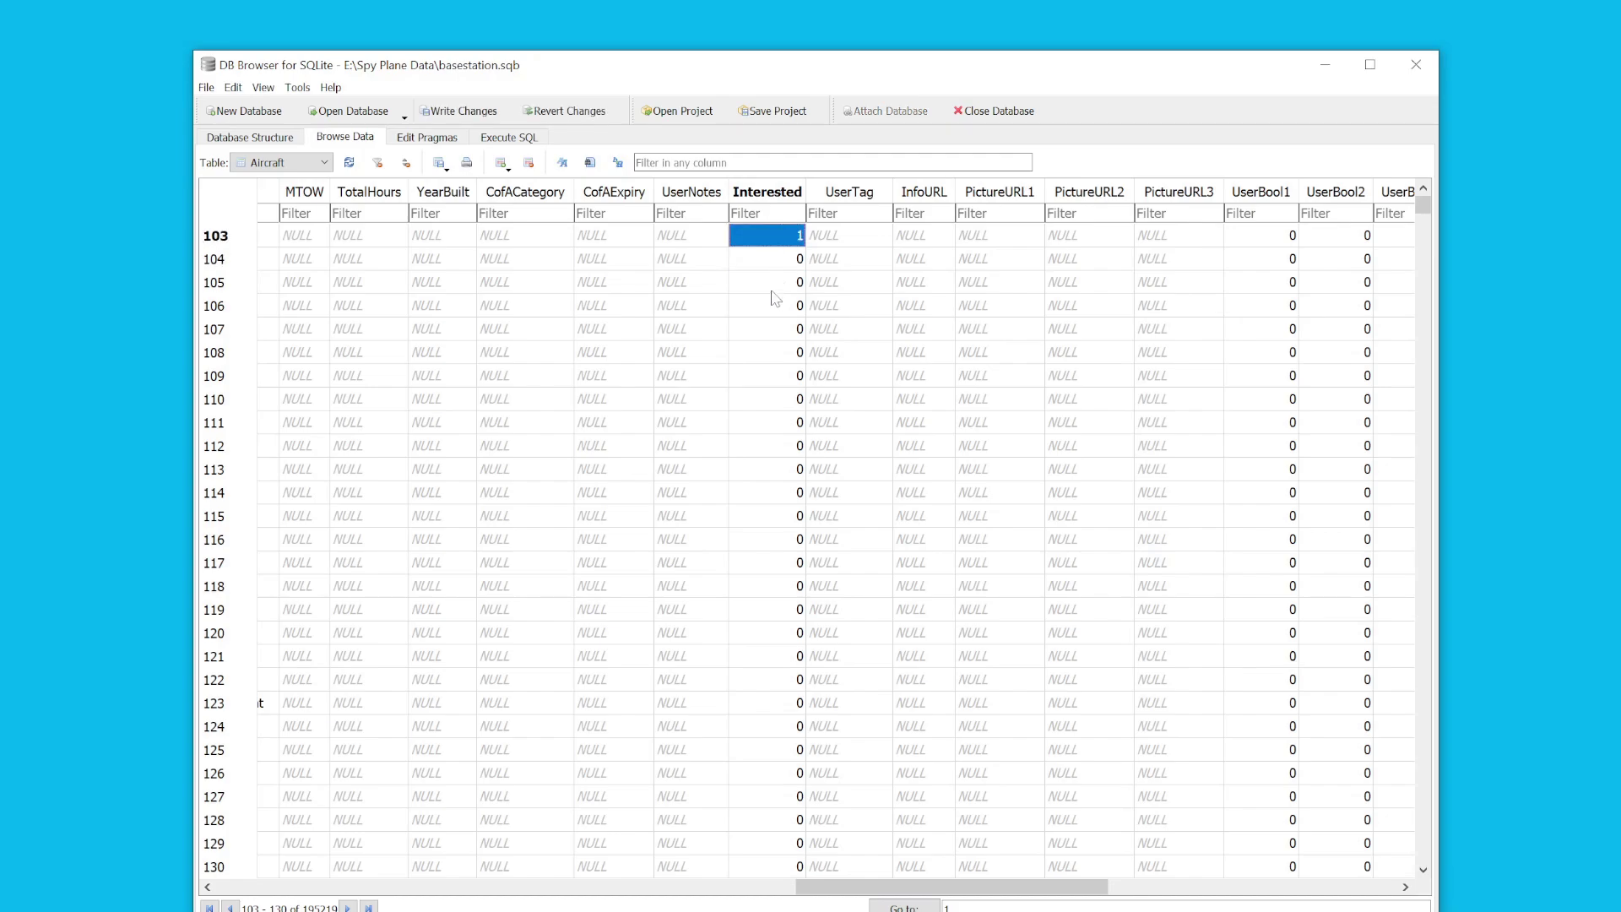
type("0")
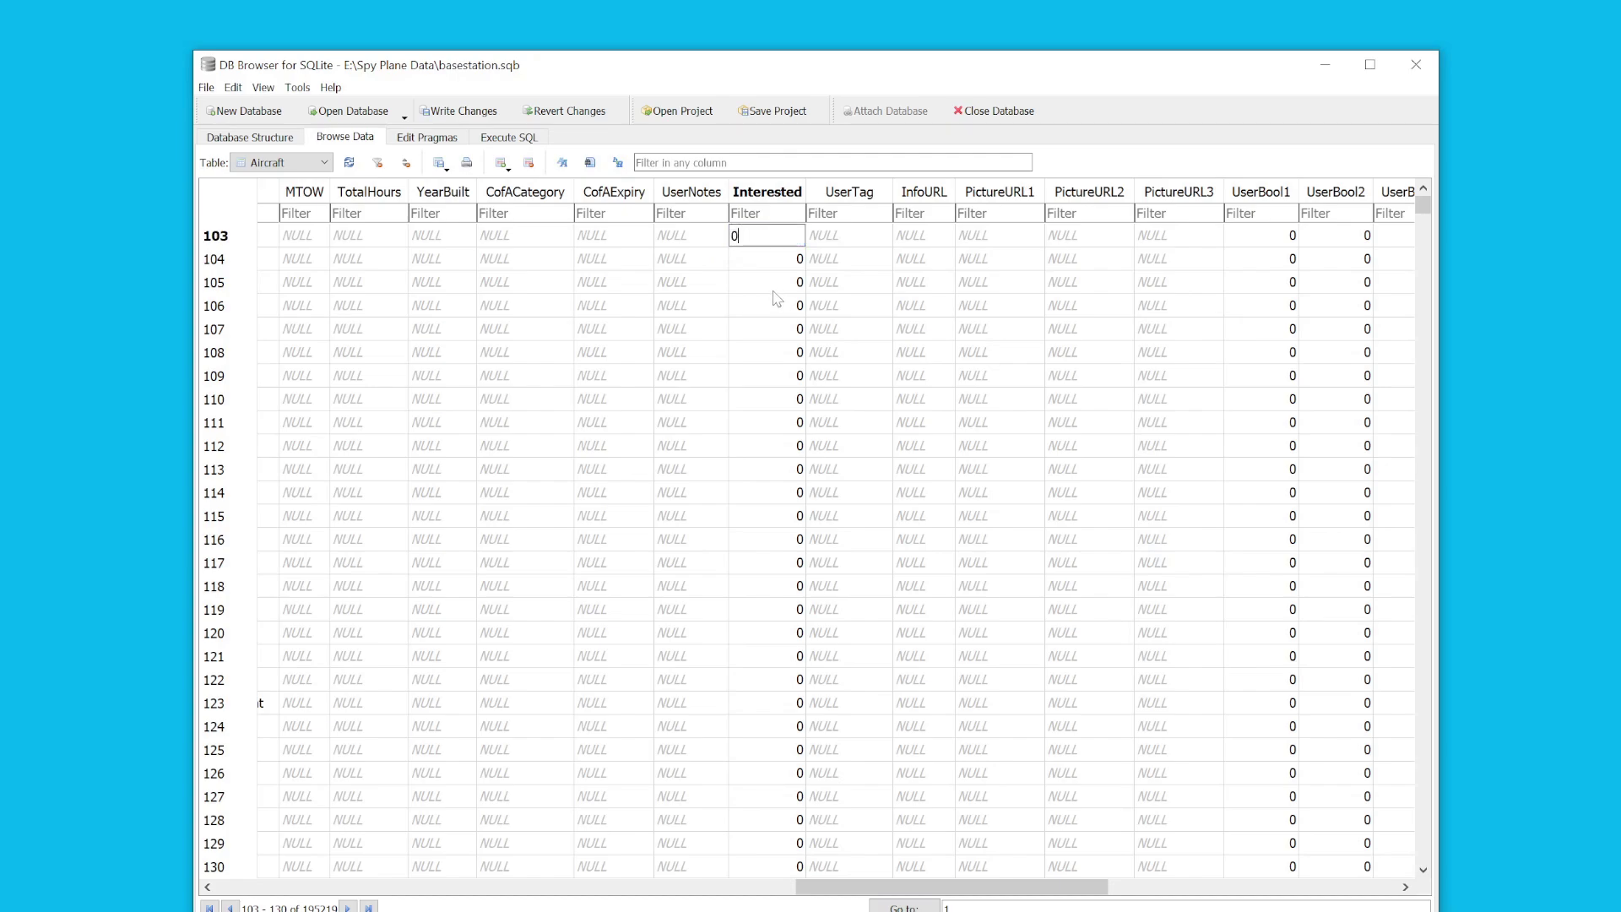
left_click(778, 258)
Sort the Aircraft table by Interested and examine the user tags and registered owners of the flagged records at its end
left_click(768, 191)
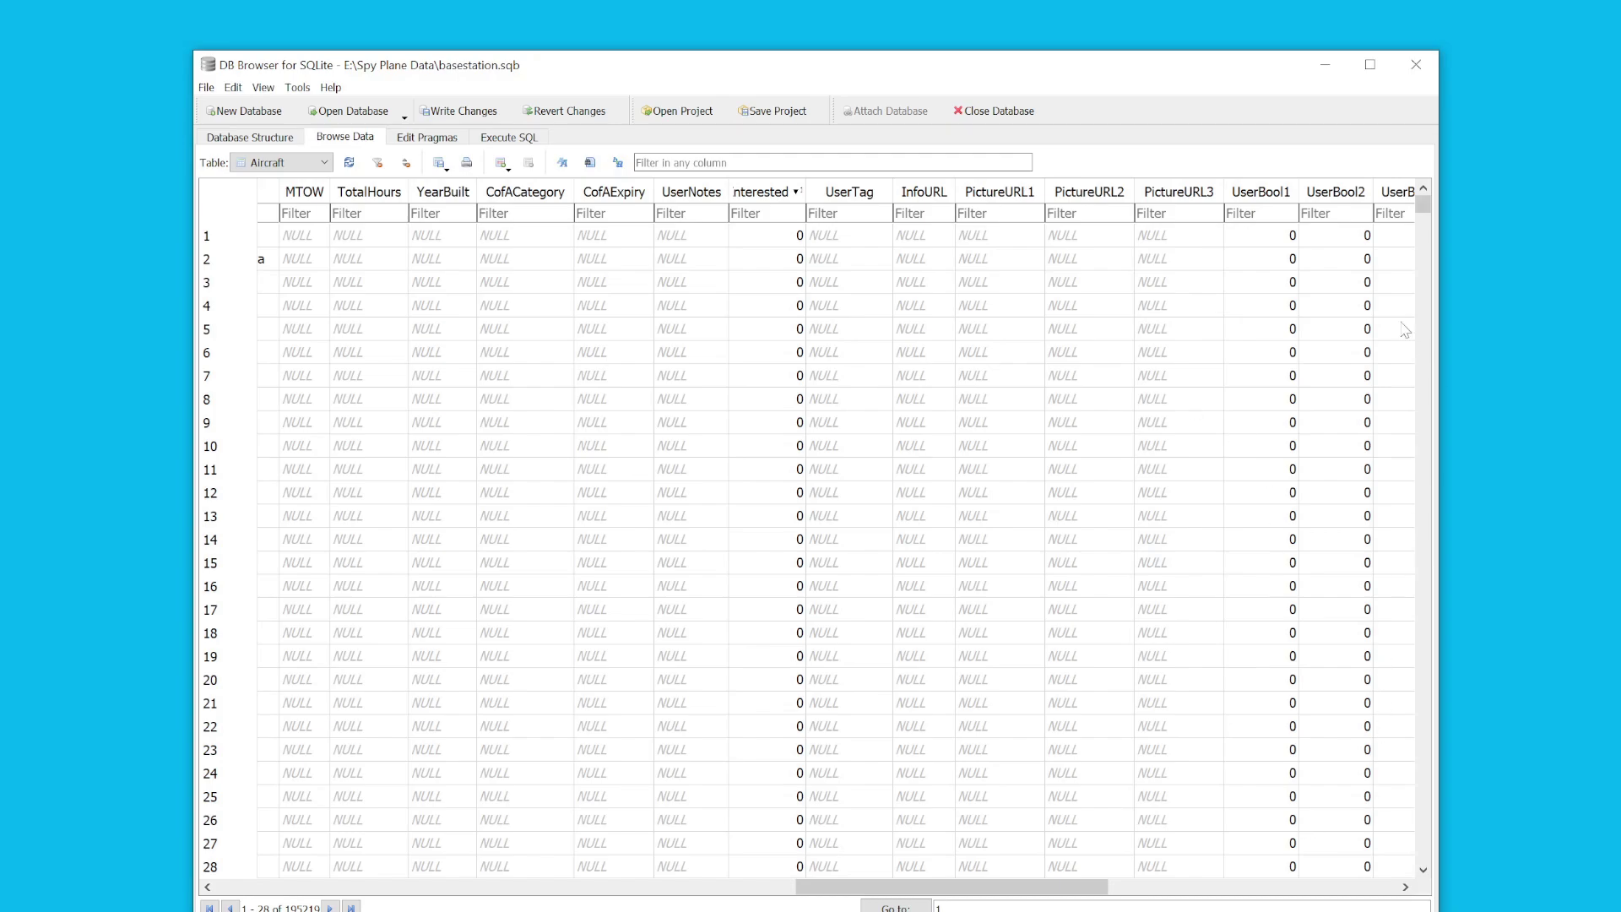
left_click_drag(1423, 205, 1431, 865)
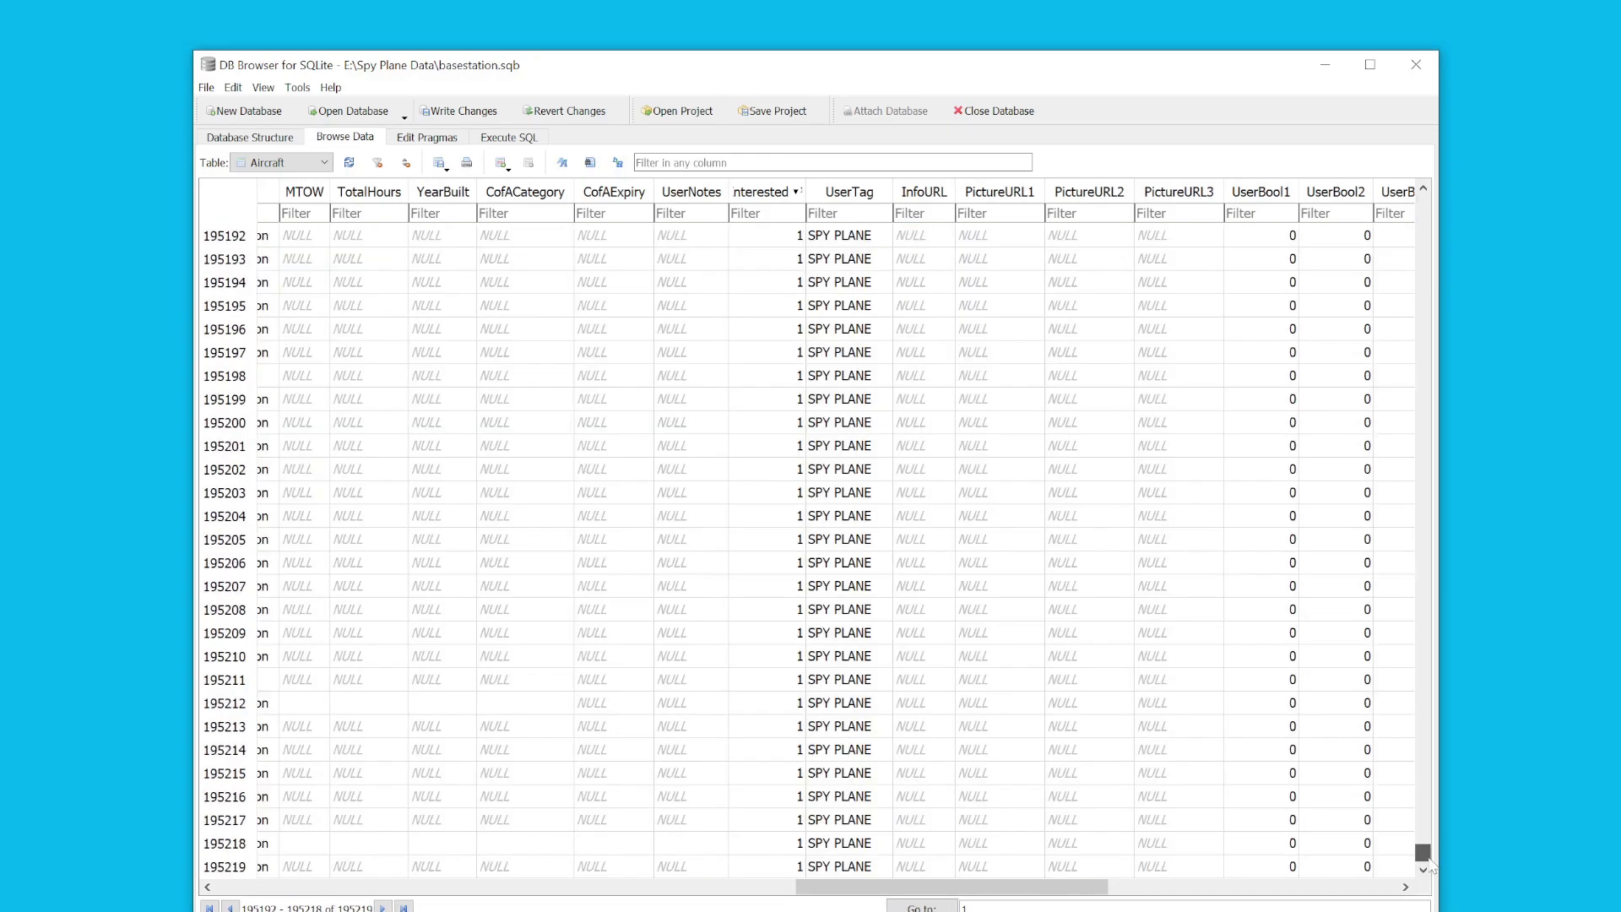
left_click(841, 498)
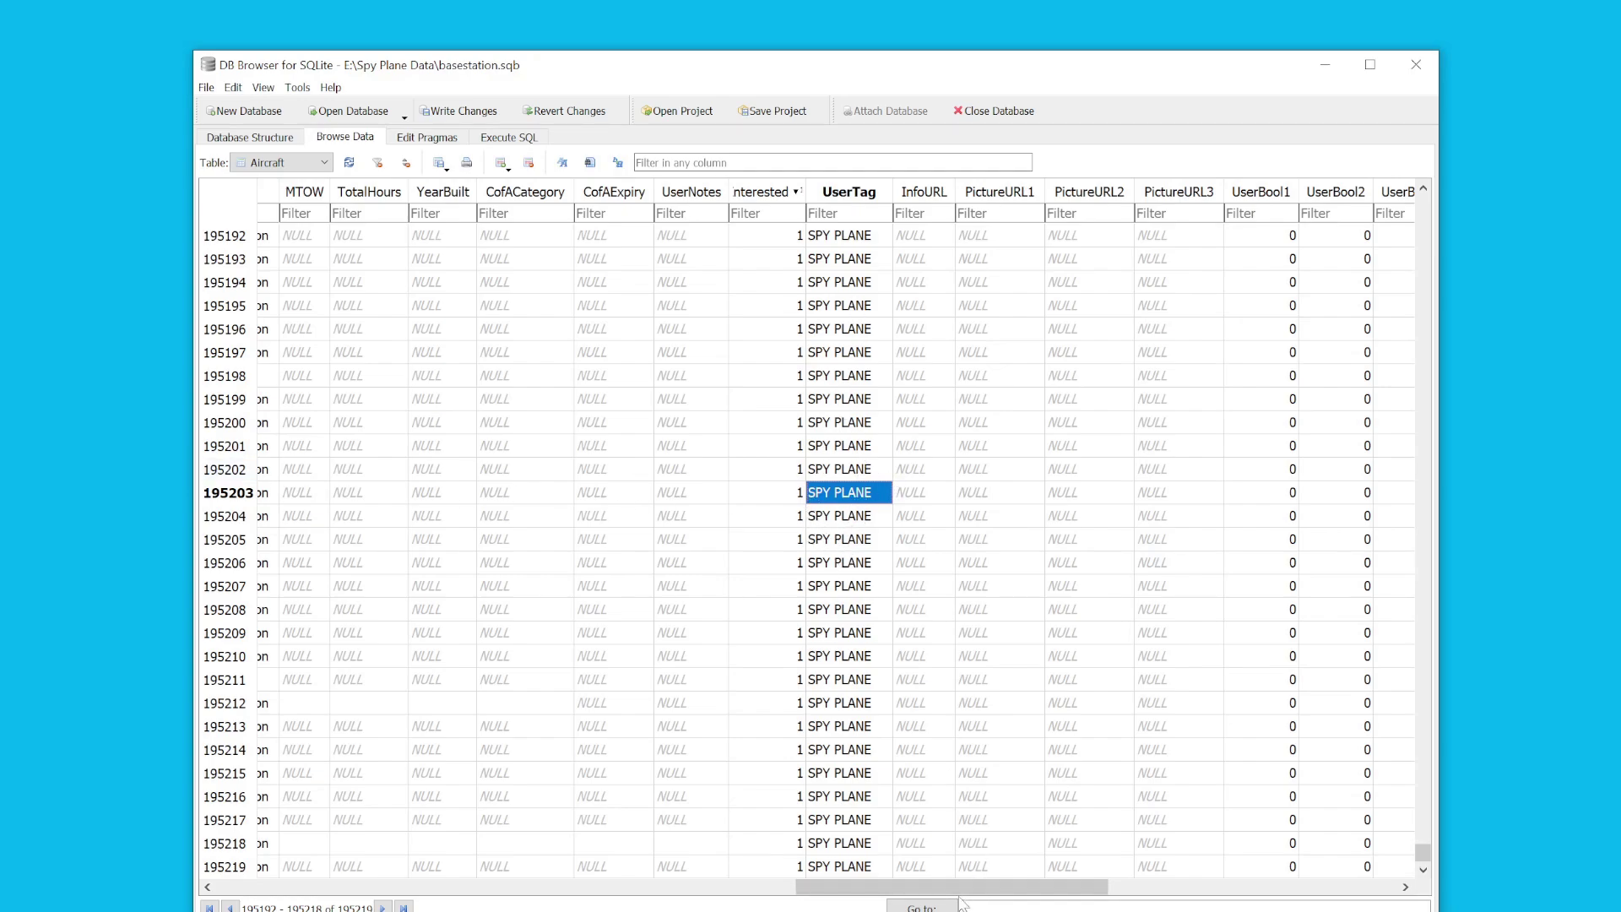
scroll(953, 886, "left", 5)
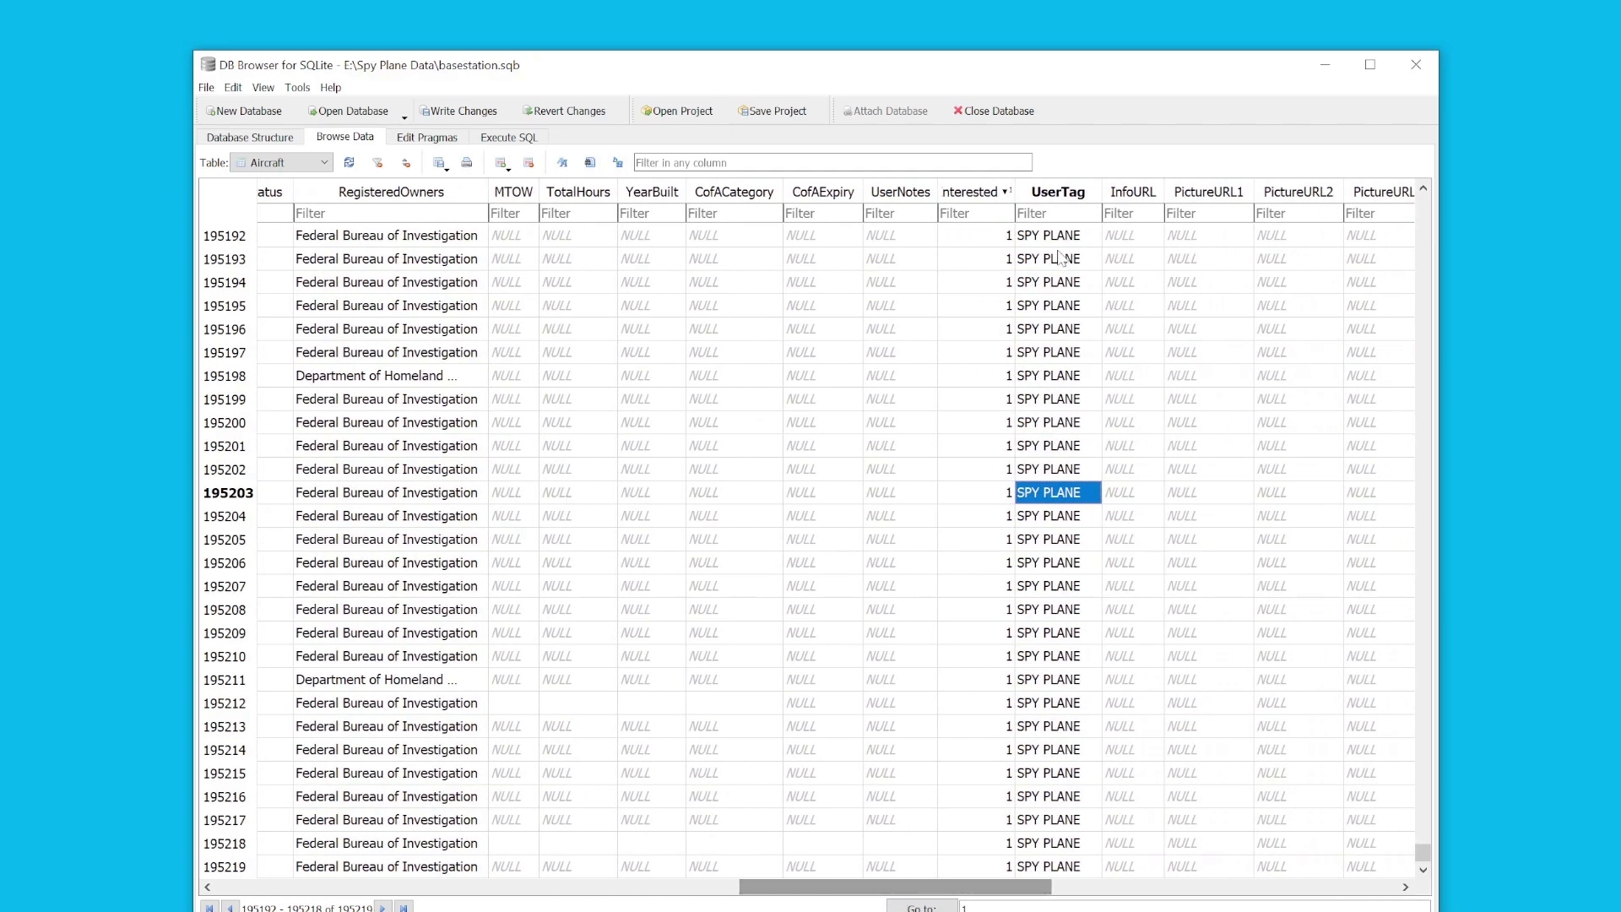
left_click_drag(927, 886, 982, 903)
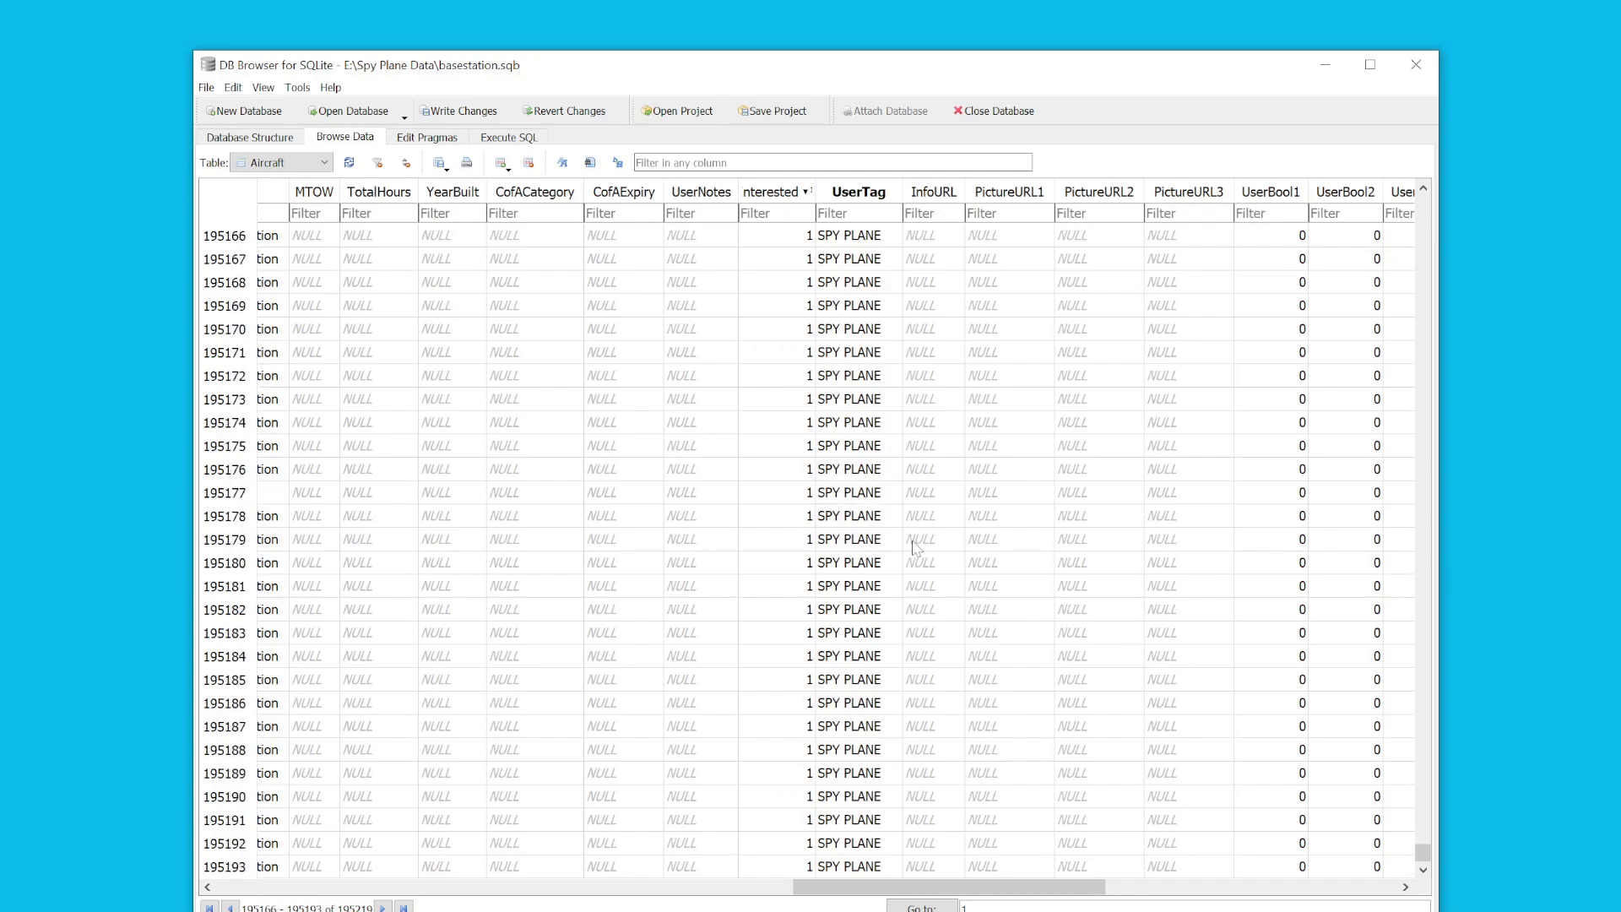
Sort the Aircraft table by UserTag and examine the types, owners and Interested values of the TRANSPORT records
scroll(929, 380, "up", 20)
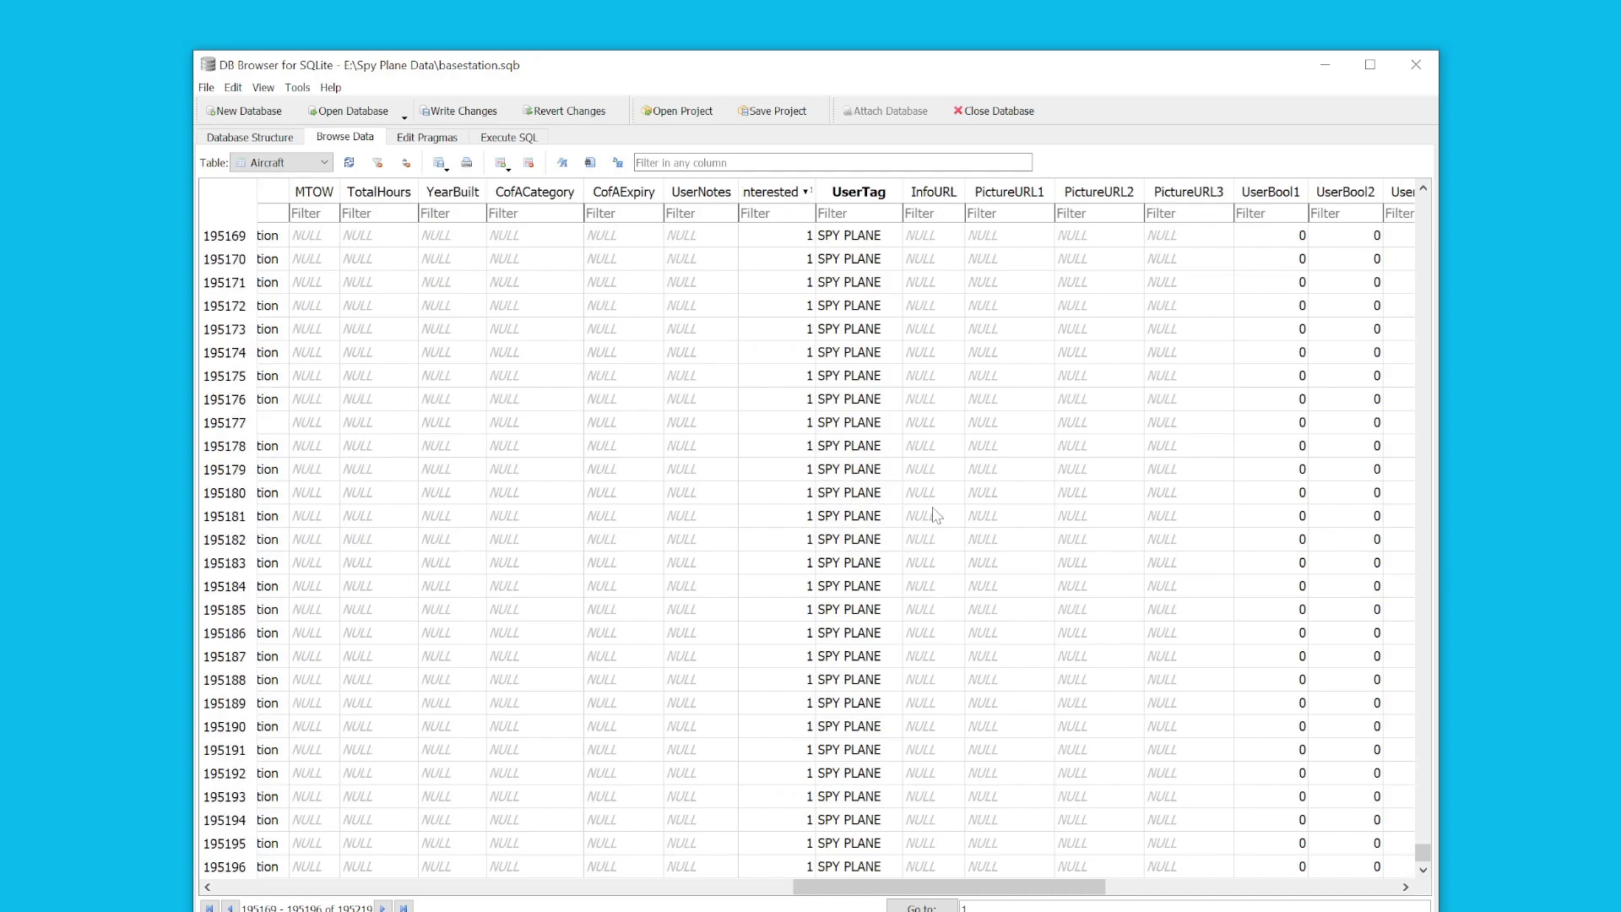
scroll(1045, 426, "down", 7)
left_click_drag(1423, 206, 1422, 876)
scroll(810, 583, "up", 1)
left_click_drag(845, 884, 631, 891)
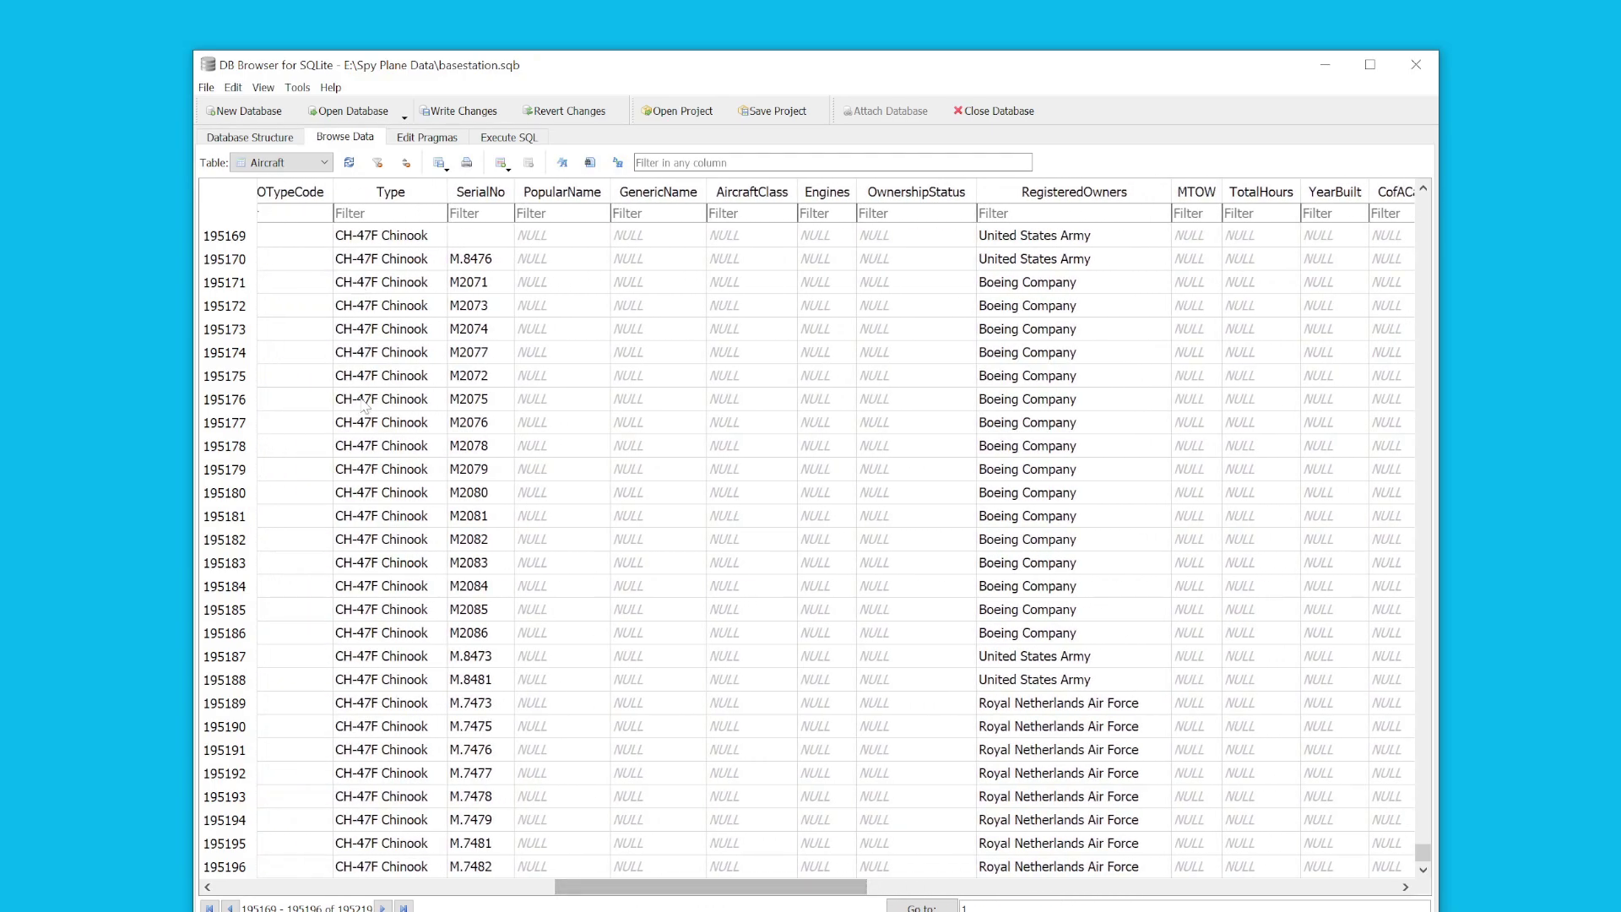
scroll(1085, 390, "right", 2)
scroll(1086, 390, "up", 20)
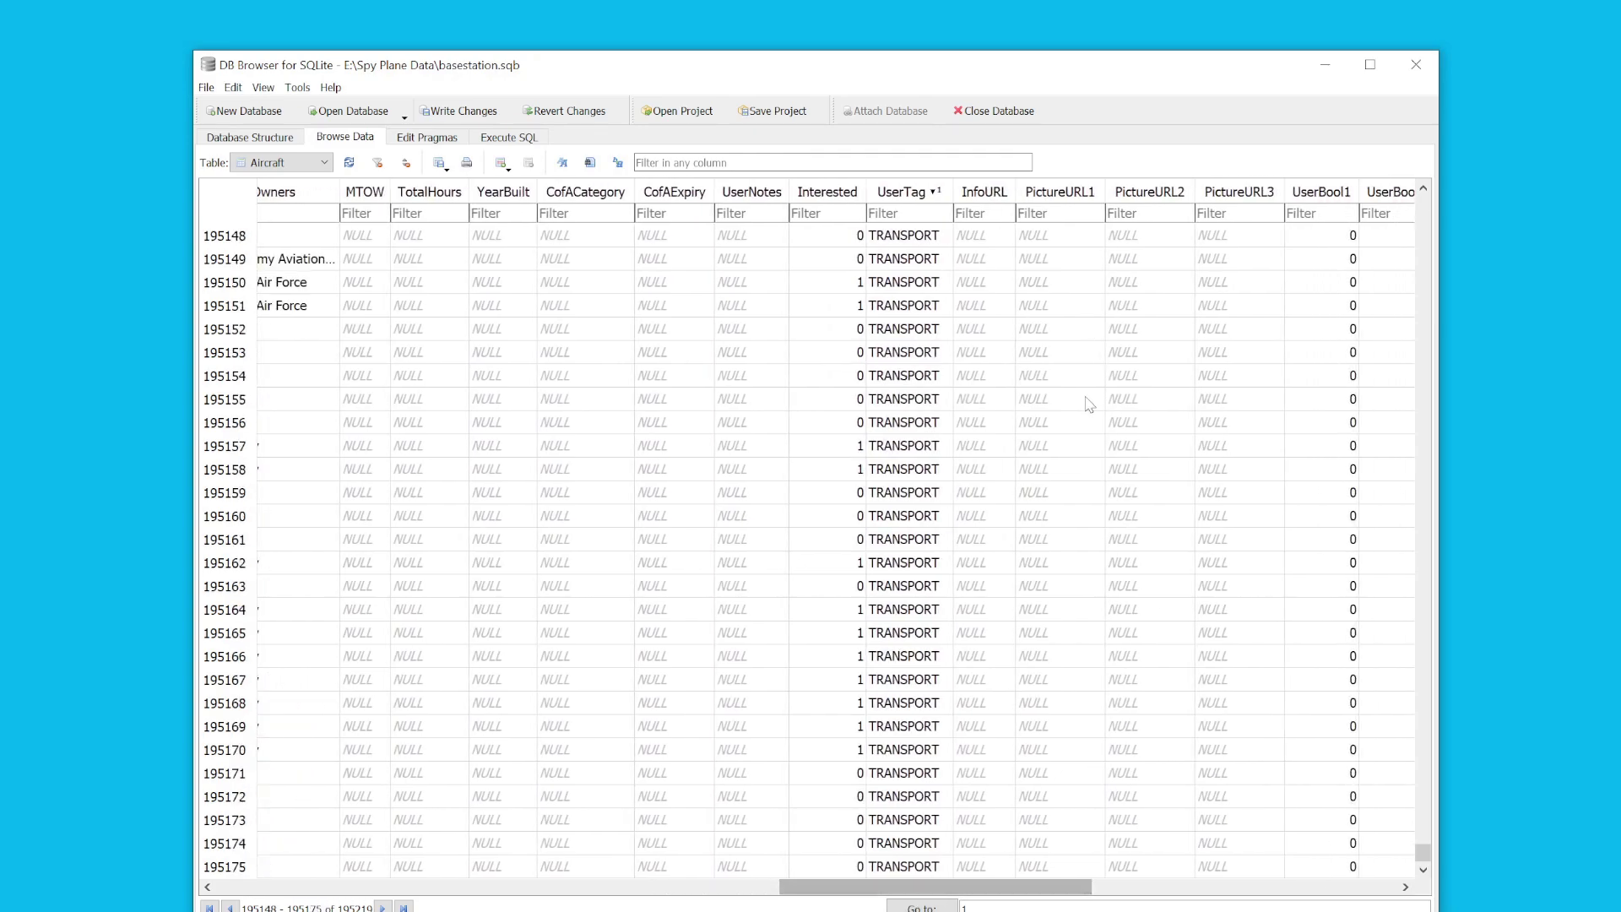
scroll(836, 304, "up", 20)
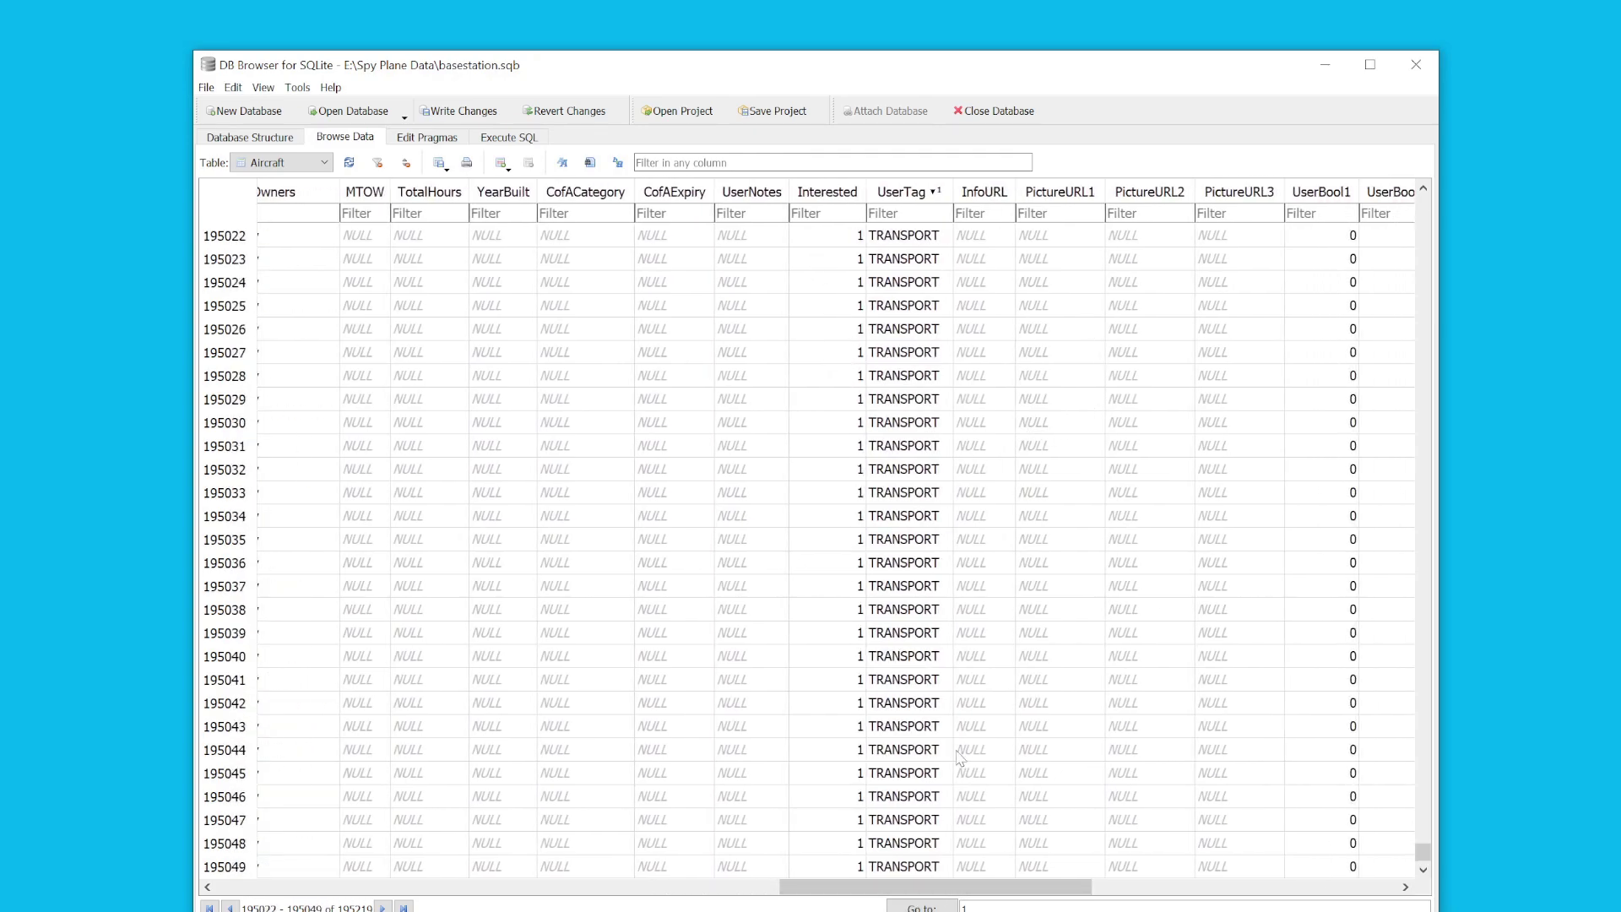
scroll(994, 497, "down", 20)
scroll(993, 496, "up", 20)
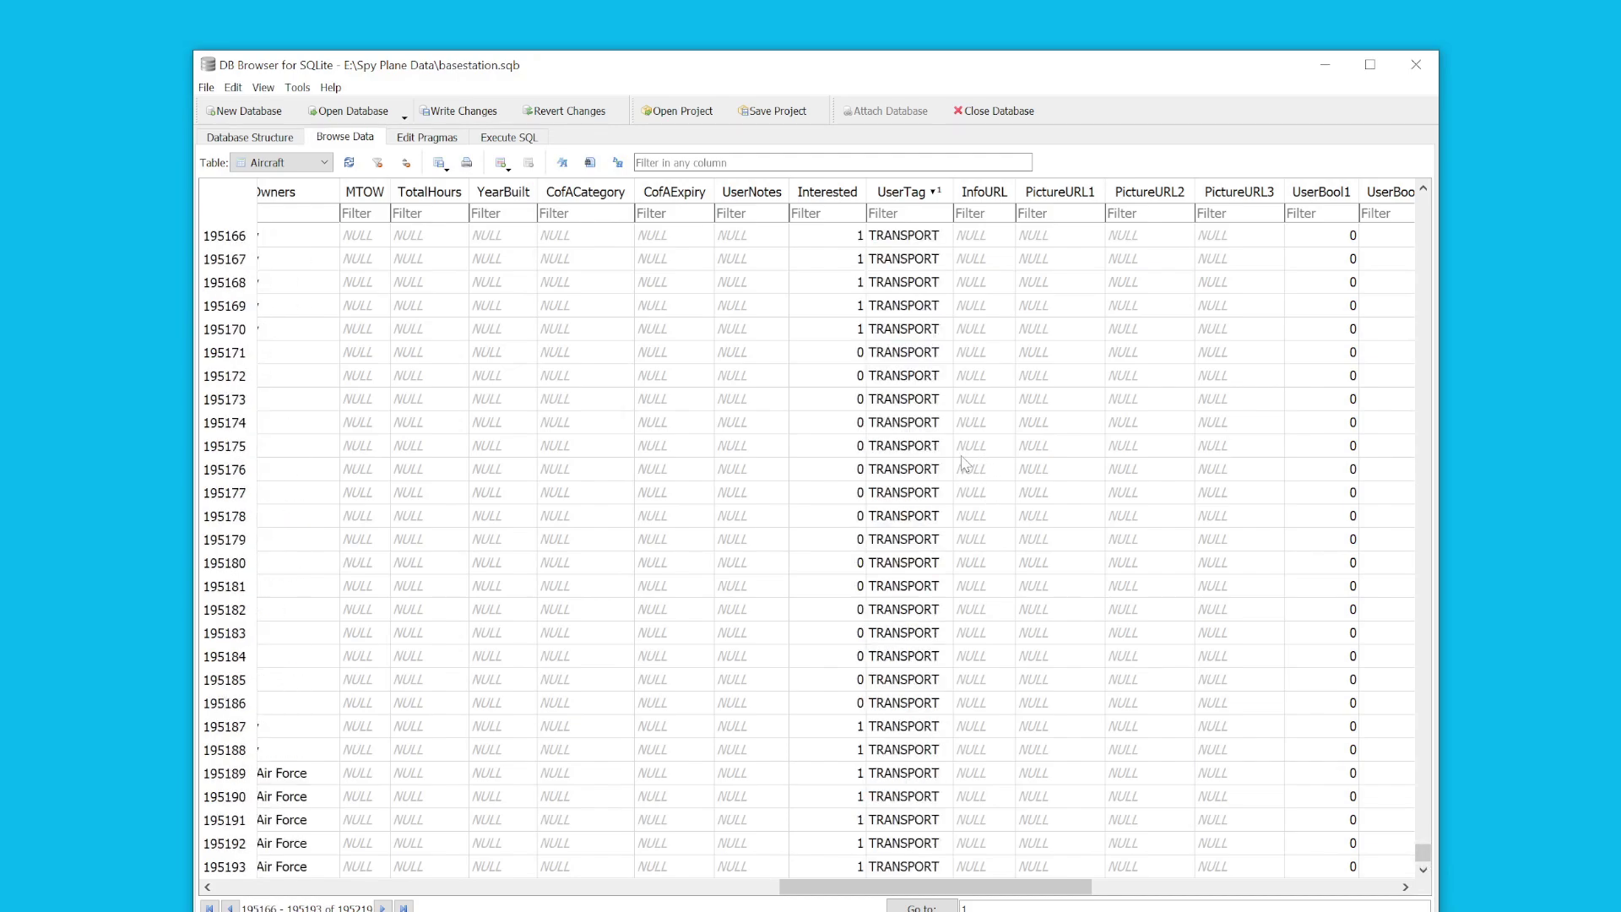
scroll(956, 403, "up", 6)
Compare the ModeS codes, countries and registrations of the TRANSPORT records with their registered owners and Interested values
left_click_drag(934, 887, 380, 893)
scroll(676, 659, "down", 3)
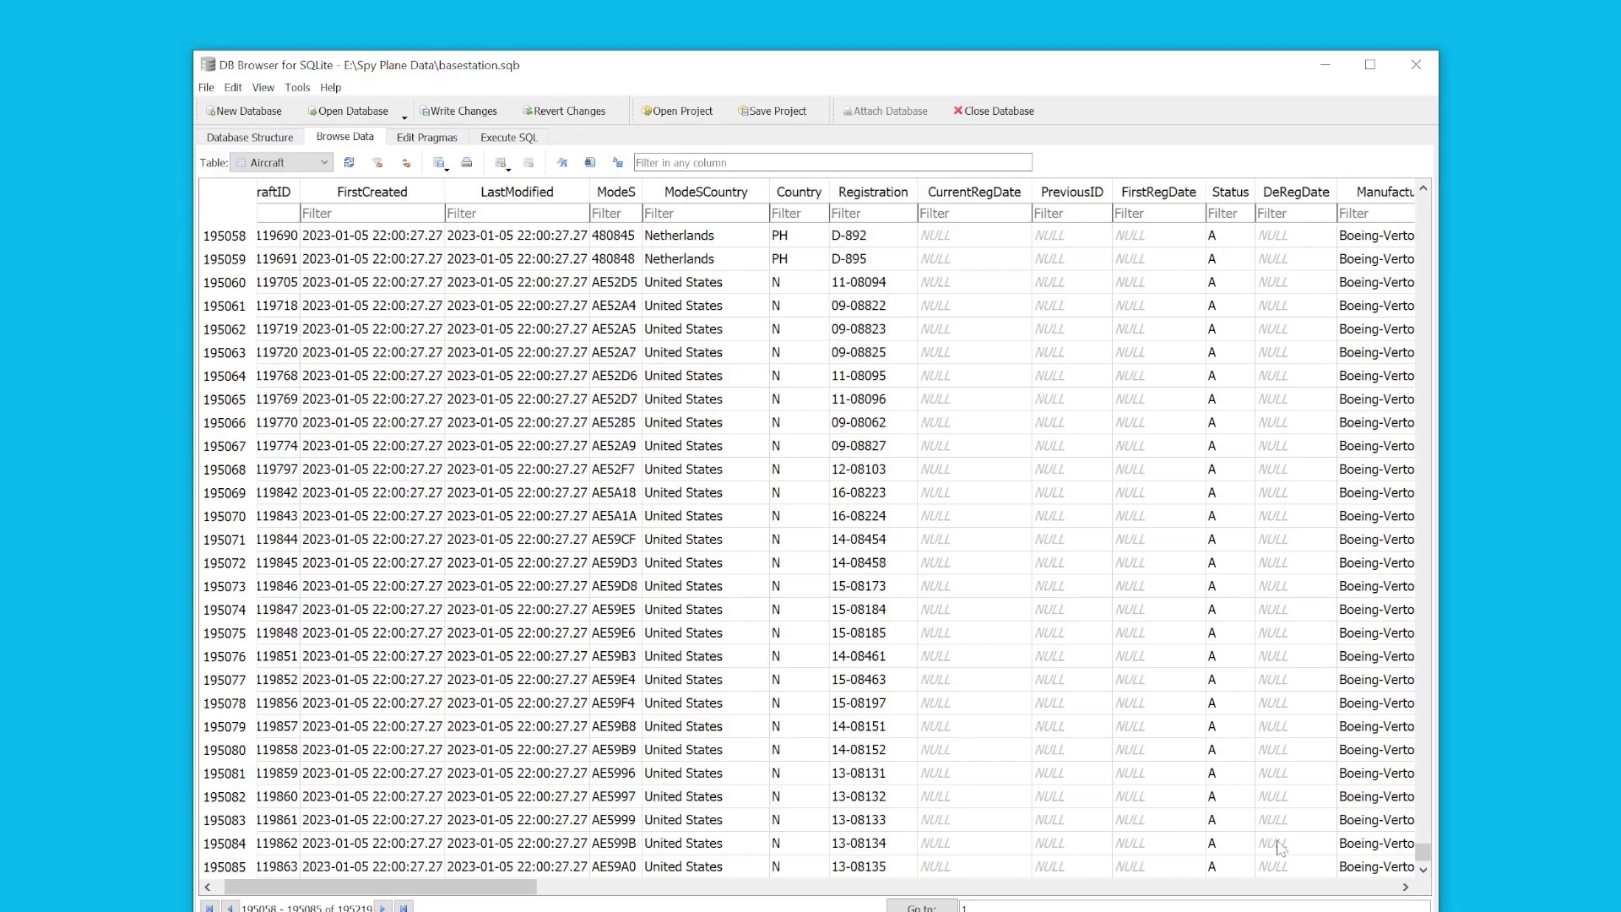
left_click_drag(1423, 852, 1425, 893)
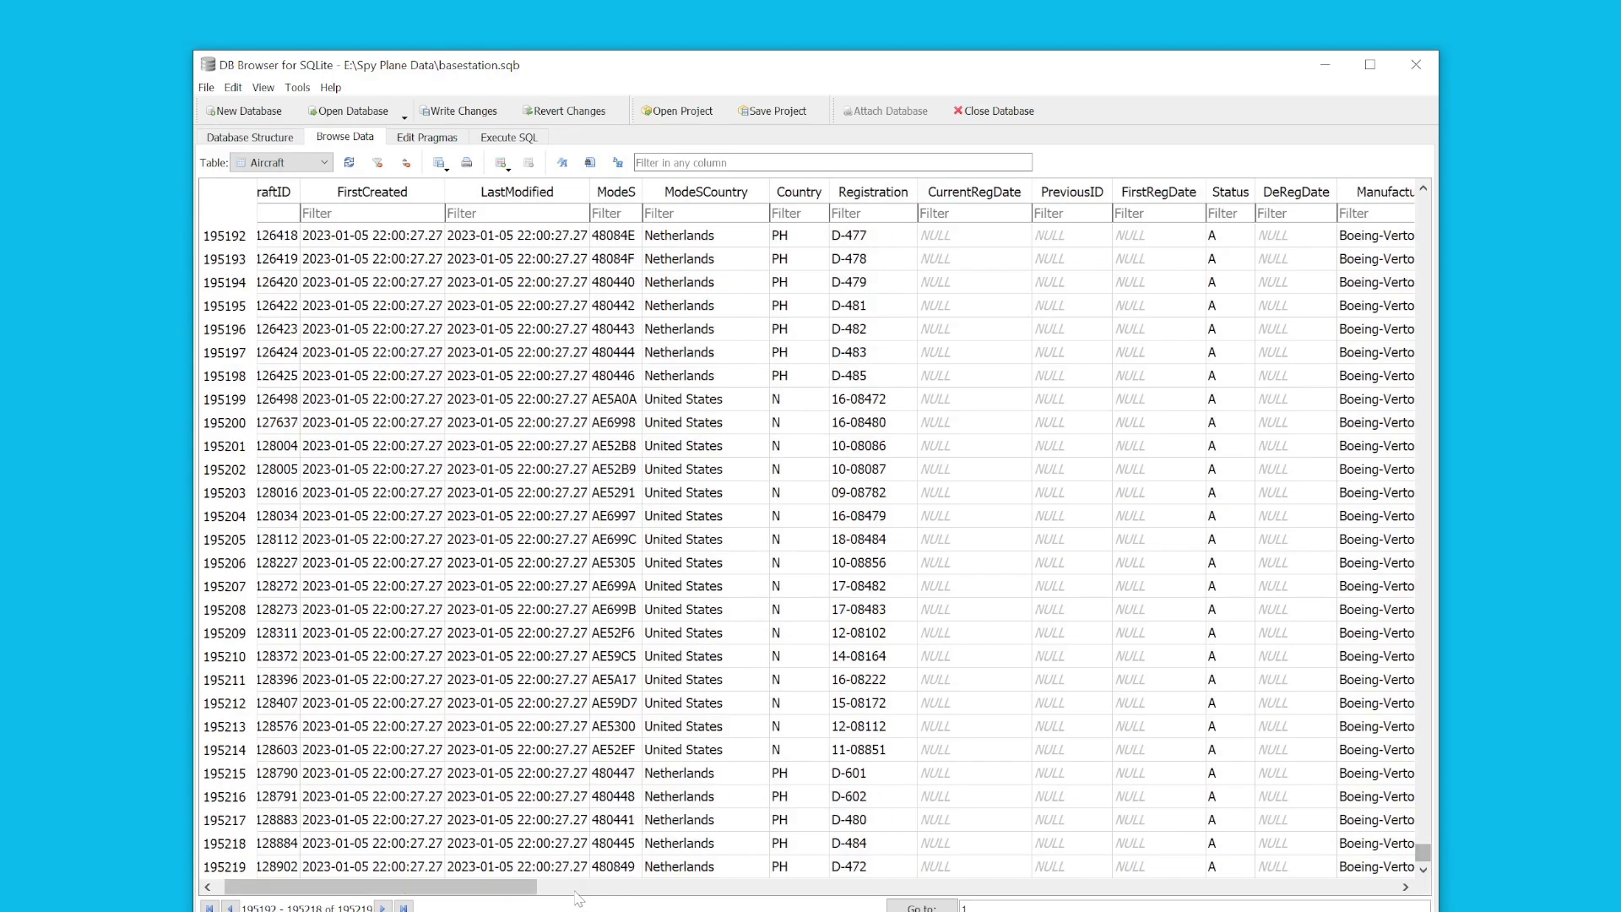
left_click_drag(497, 886, 1018, 900)
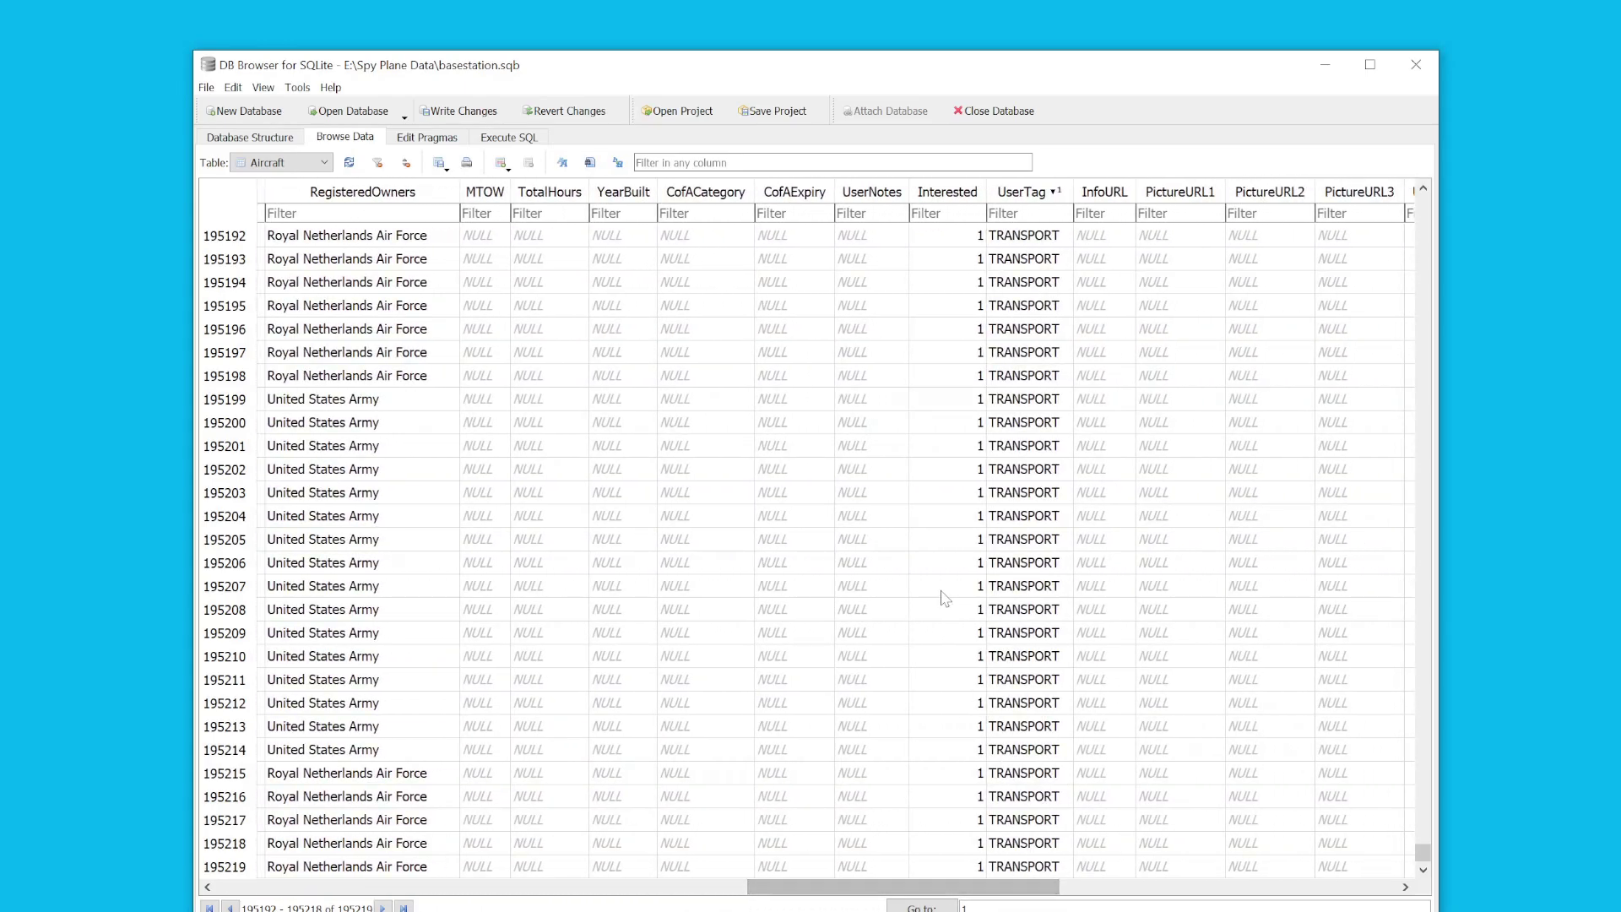
left_click_drag(874, 888, 886, 897)
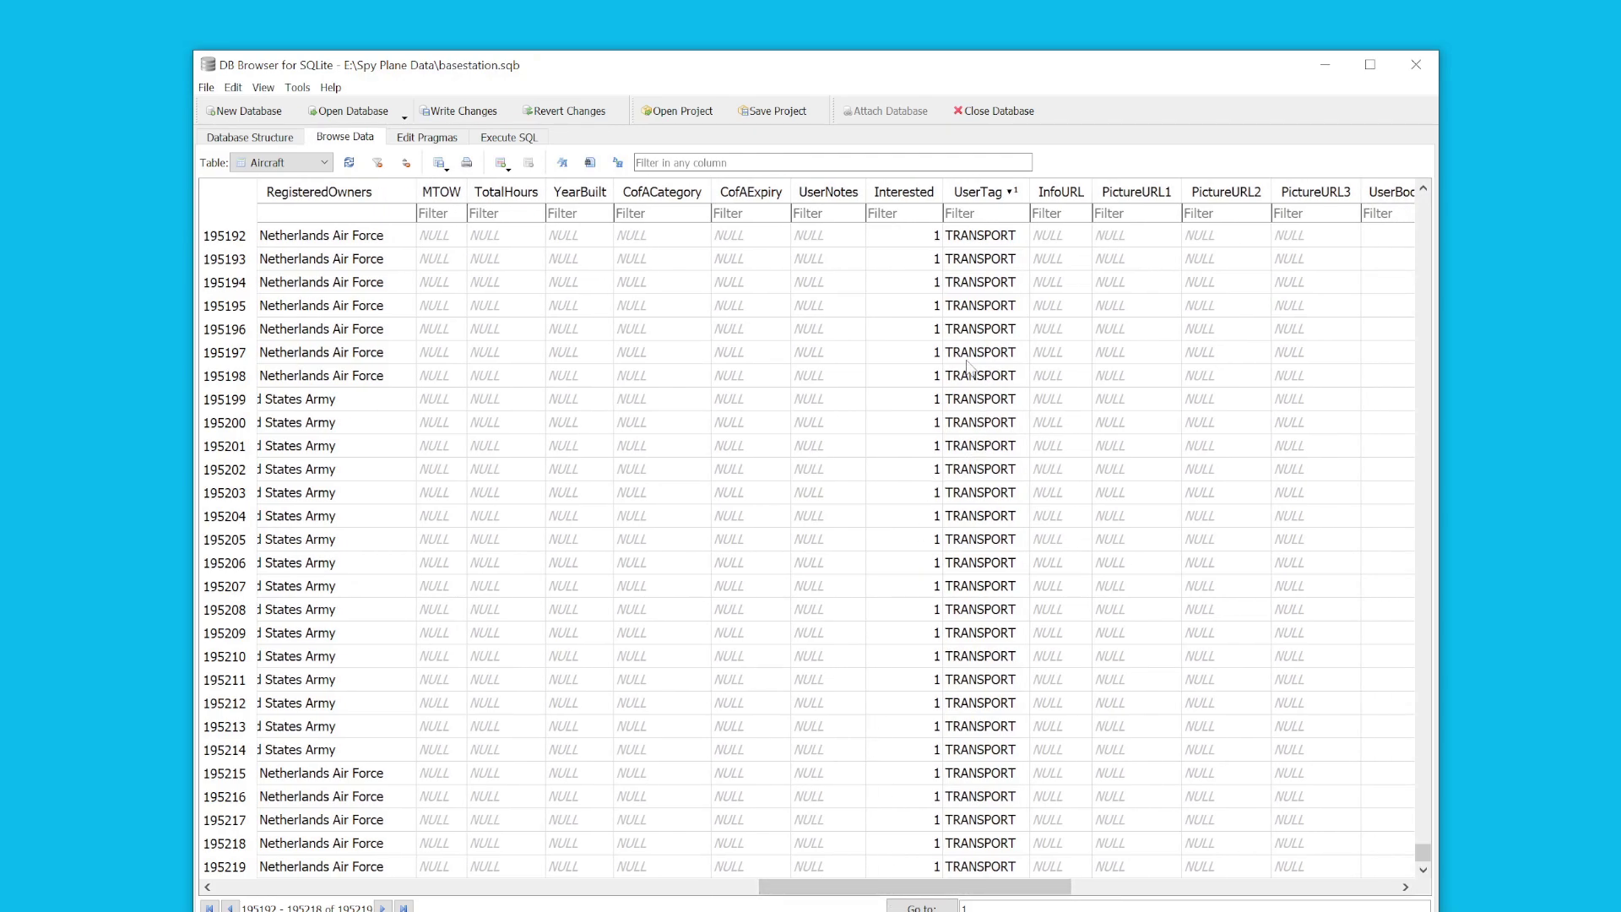
scroll(979, 327, "up", 18)
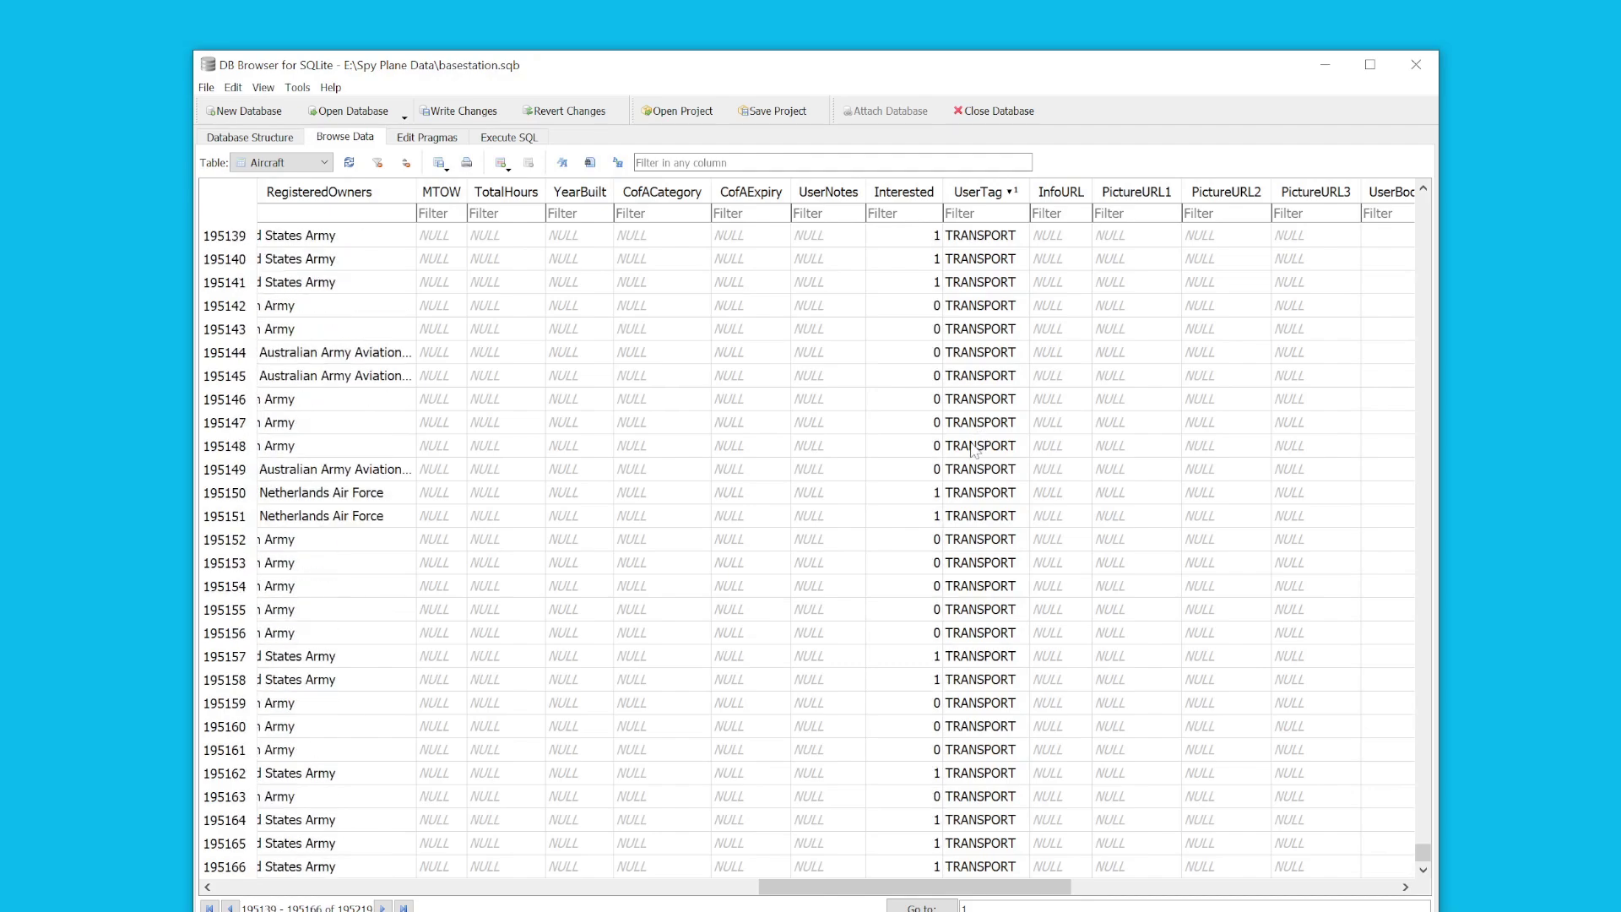
scroll(975, 456, "up", 6)
left_click_drag(968, 886, 278, 888)
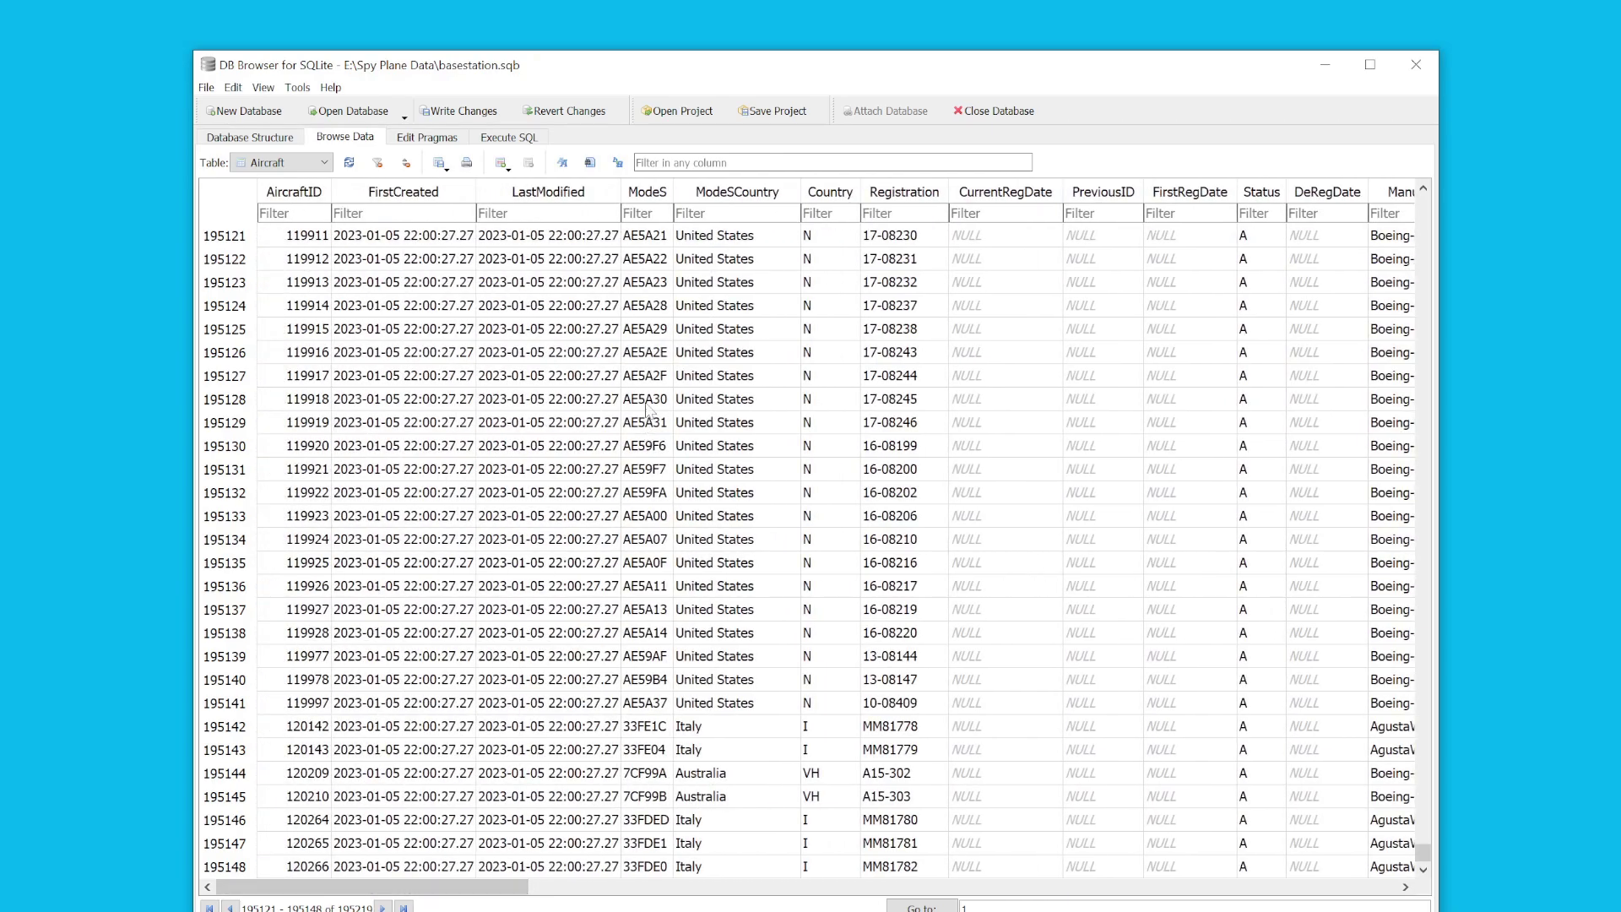
scroll(644, 408, "down", 7)
left_click_drag(1421, 855, 1421, 874)
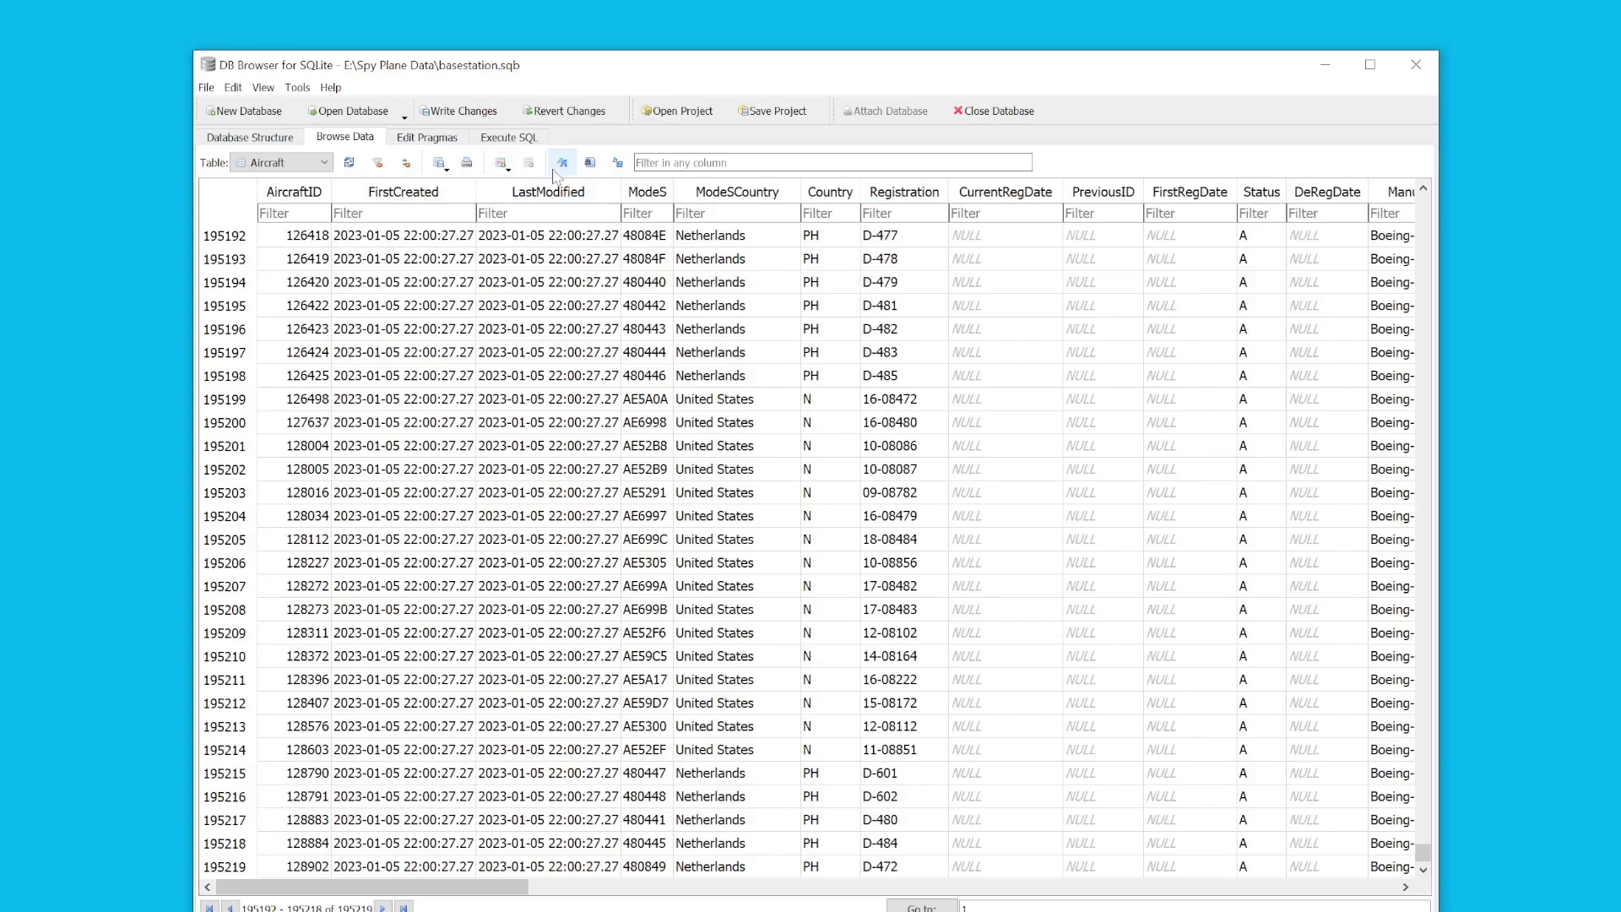
Insert a blank record at the end of the Aircraft table and go to its Registration and ModeS fields
left_click(502, 164)
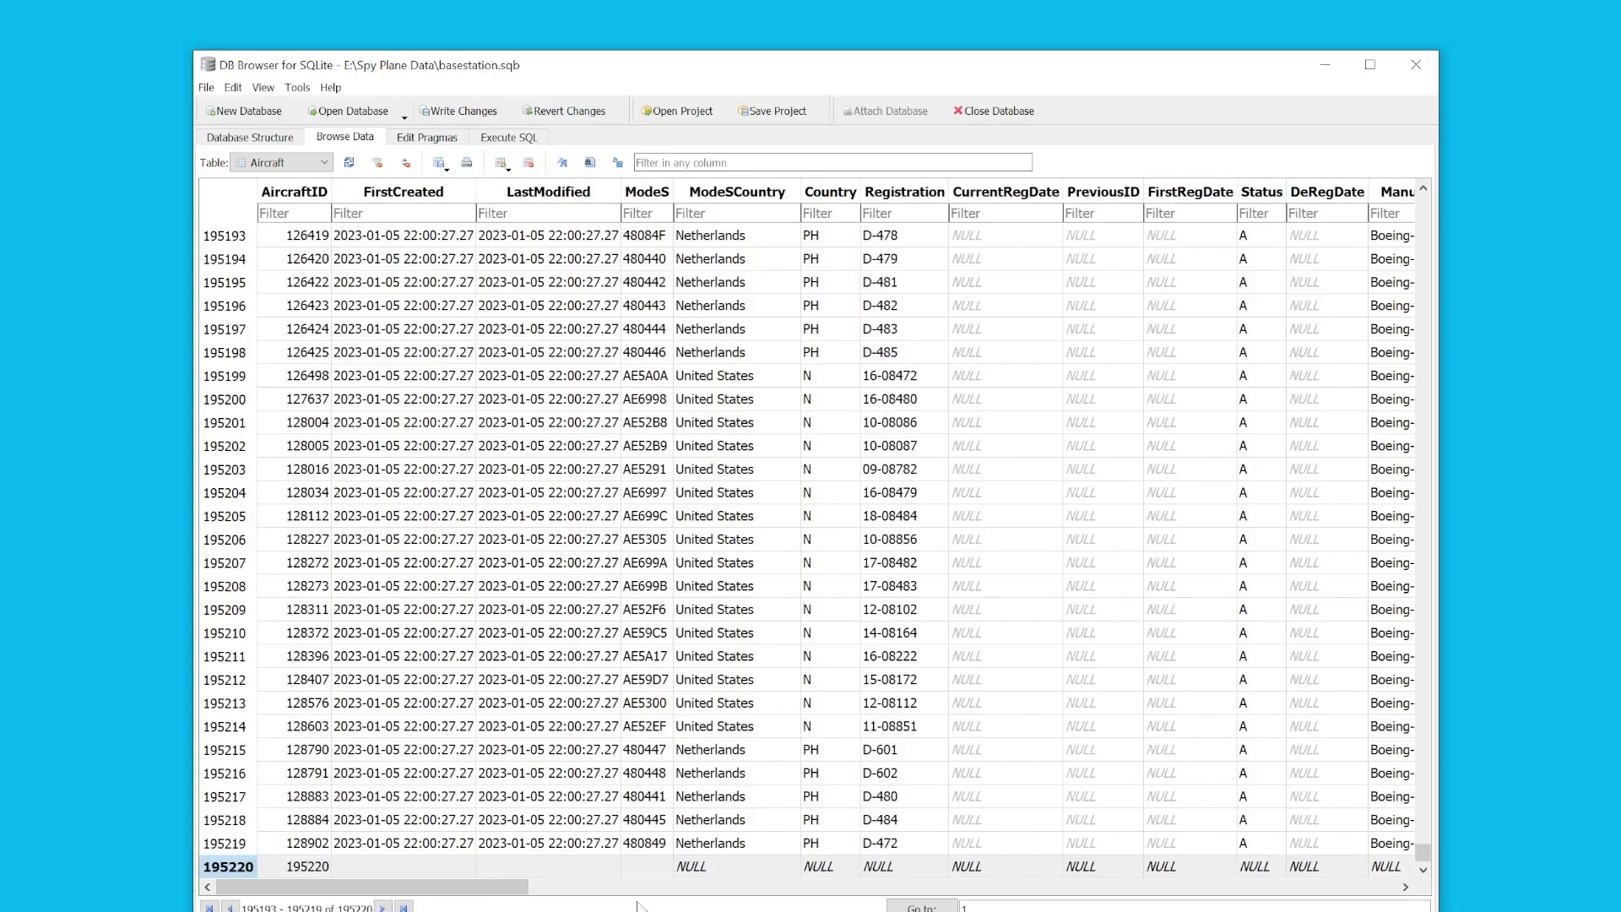
mouse_move(459, 886)
left_mouse_down()
mouse_move(557, 886)
mouse_move(459, 886)
left_mouse_up()
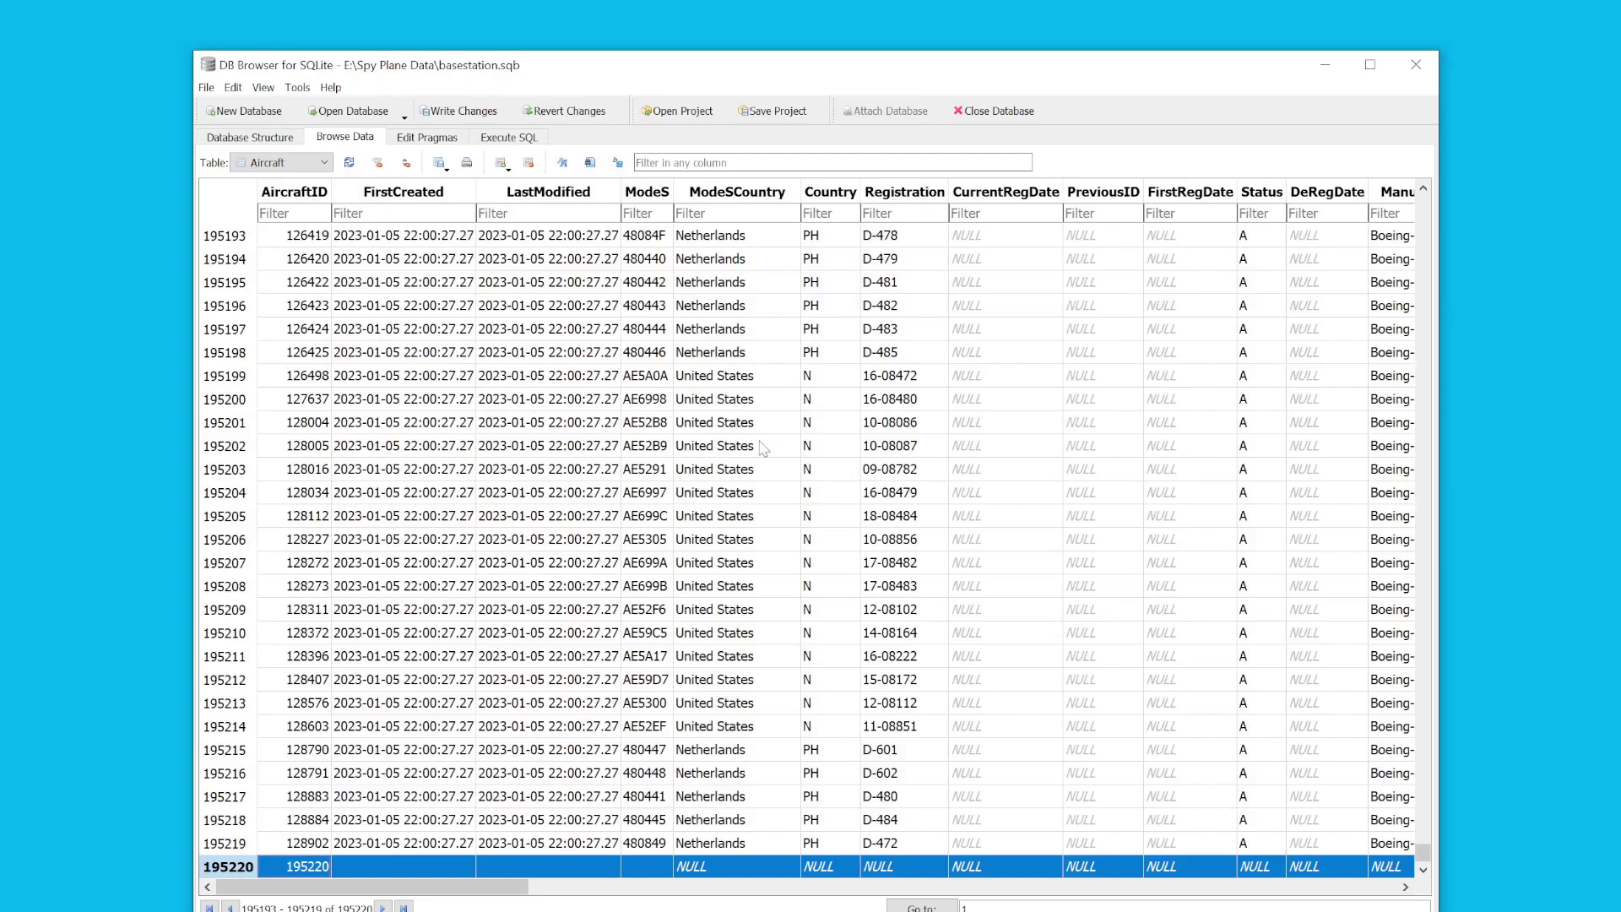
left_click(906, 875)
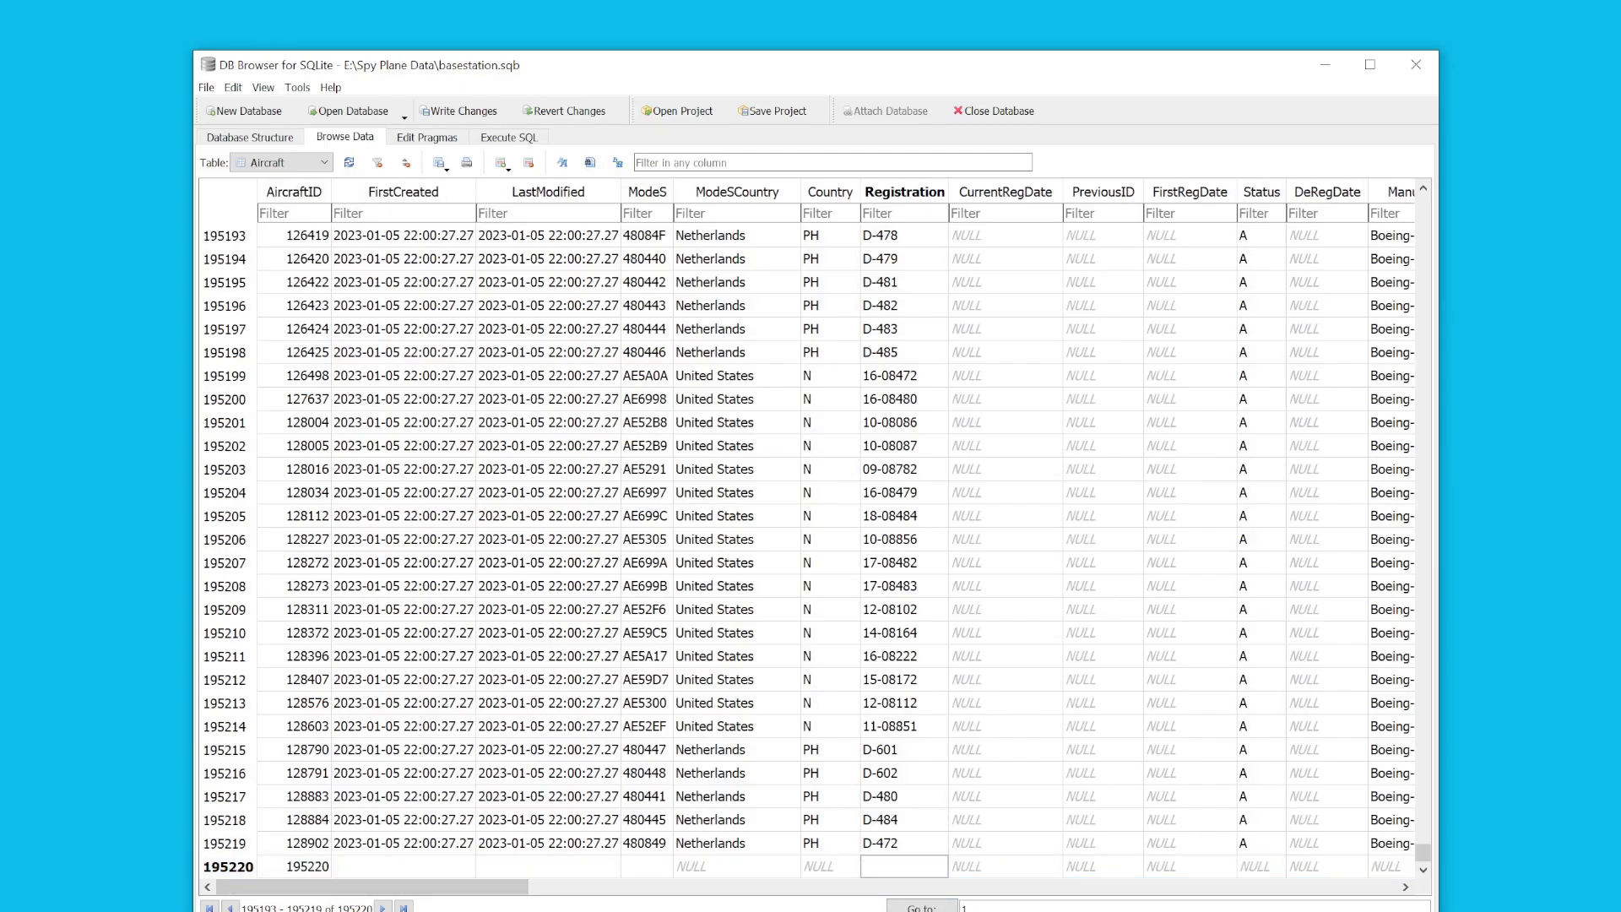
left_click(634, 865)
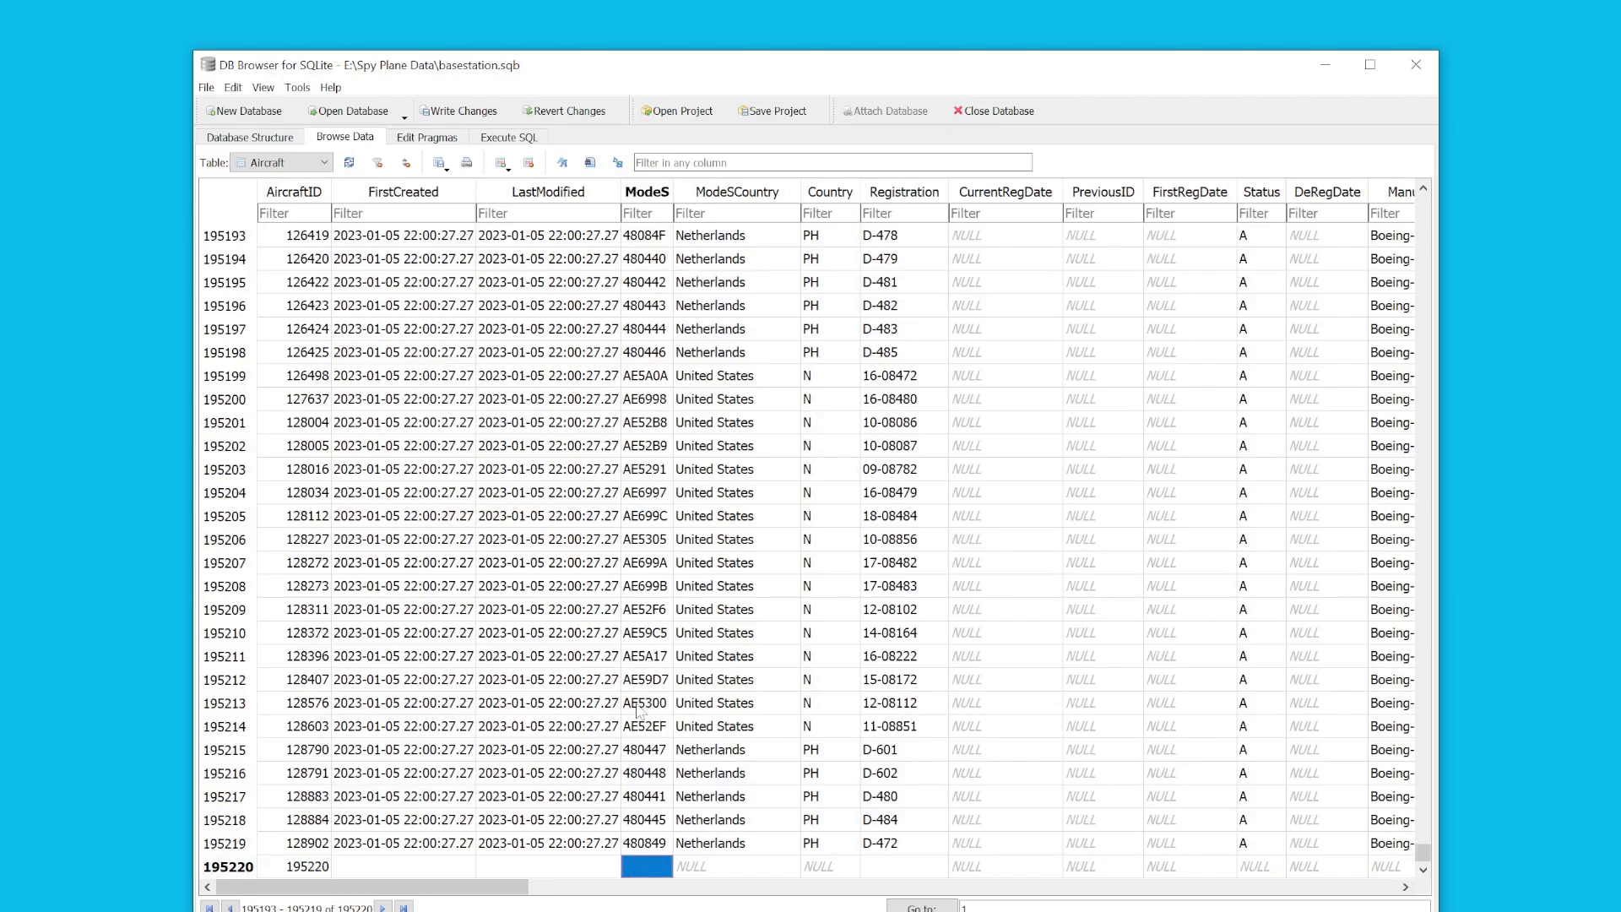
left_click(652, 848)
left_click(655, 871)
left_click(655, 843)
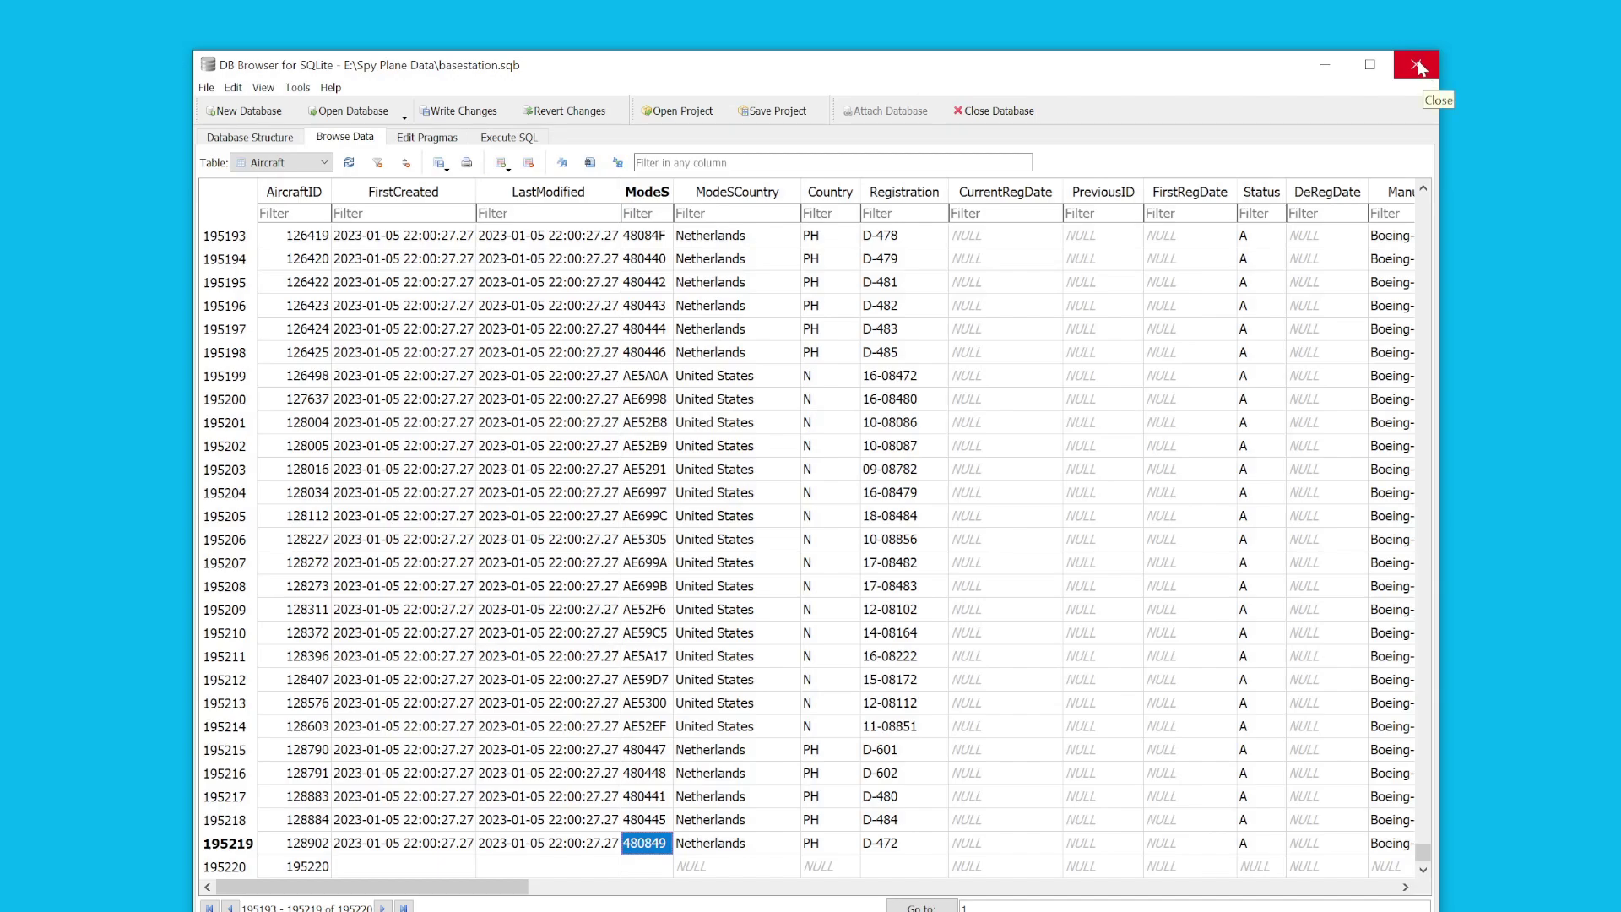
left_click_drag(475, 892, 783, 872)
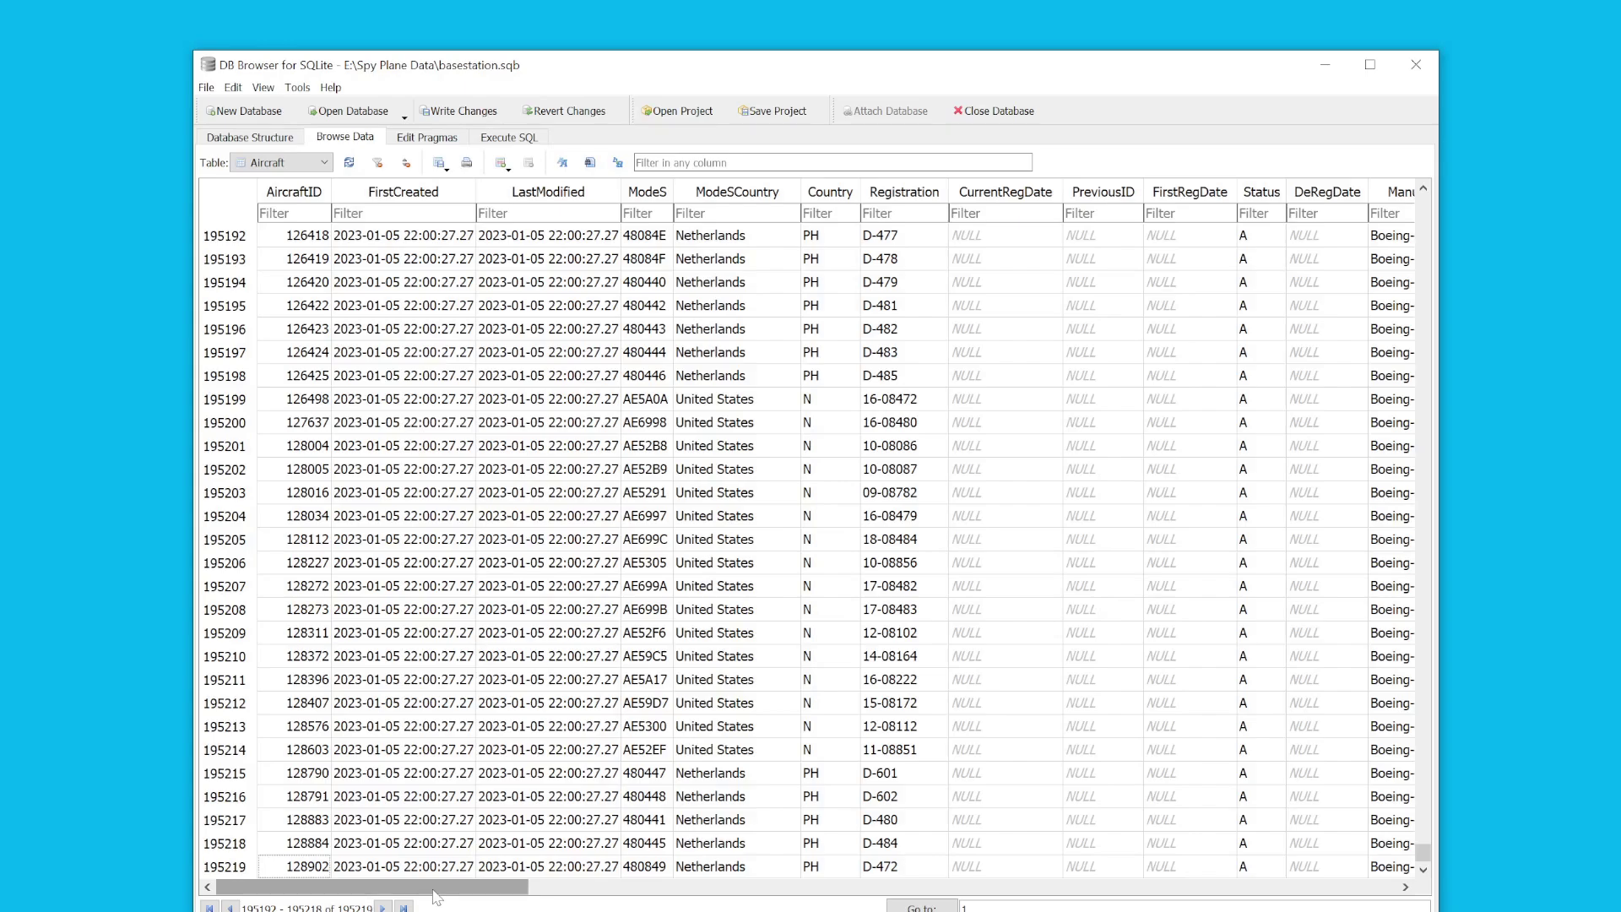
Sort the Aircraft table by Interested with flagged records first and examine the SPY PLANE records' owners, manufacturers and types
left_click_drag(436, 897, 1032, 905)
left_click(699, 192)
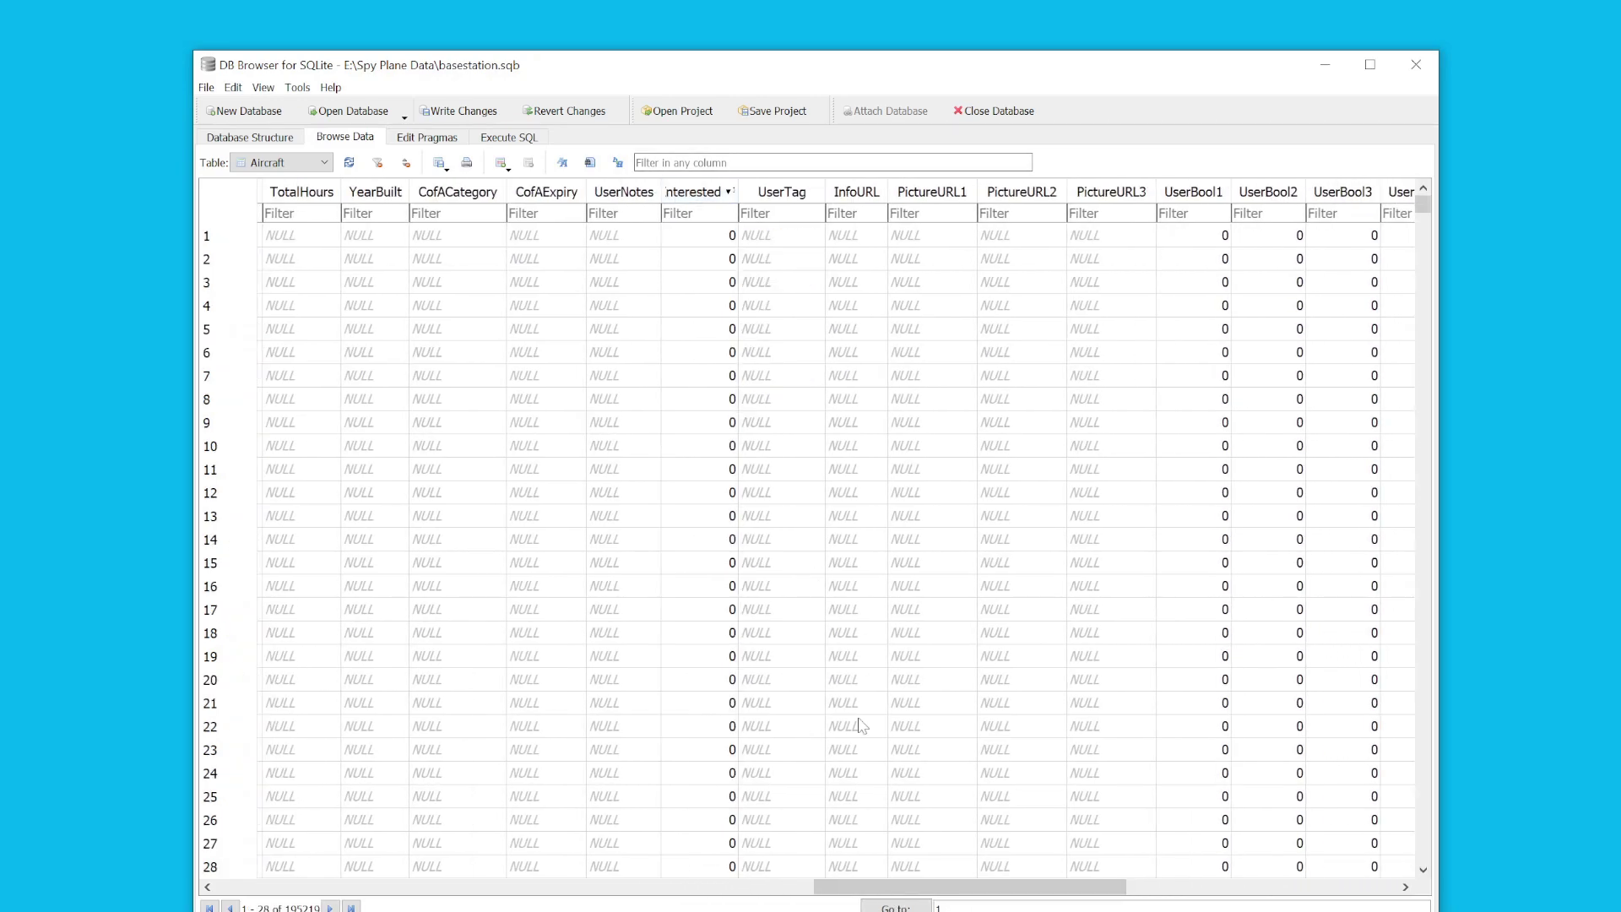
left_click_drag(937, 893, 838, 904)
left_click(832, 192)
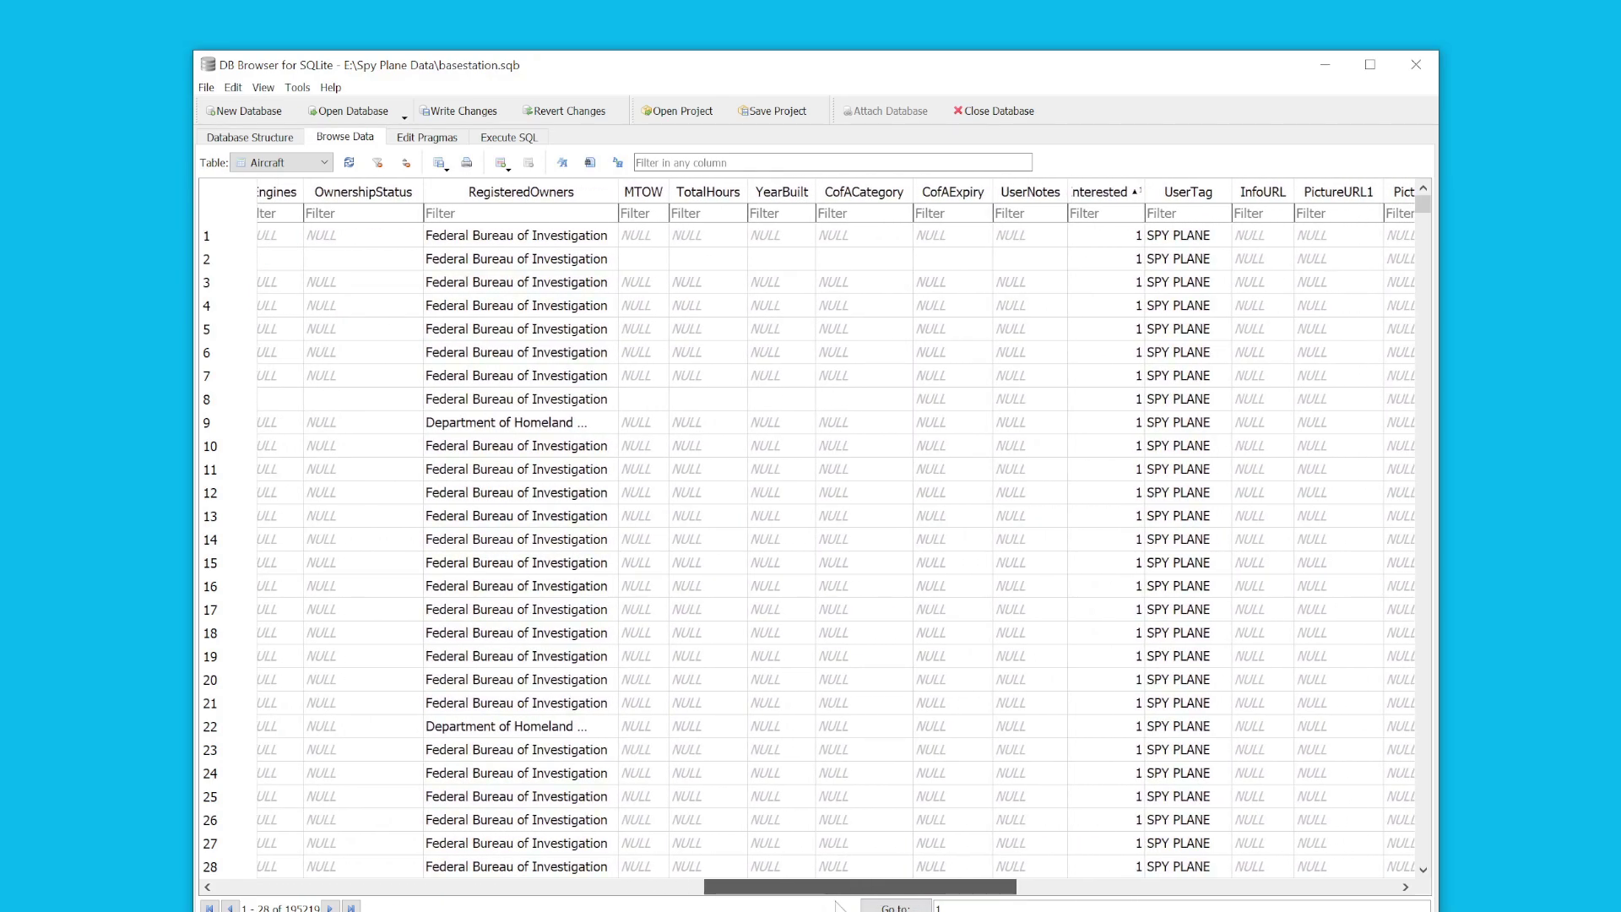
left_click_drag(838, 905, 687, 904)
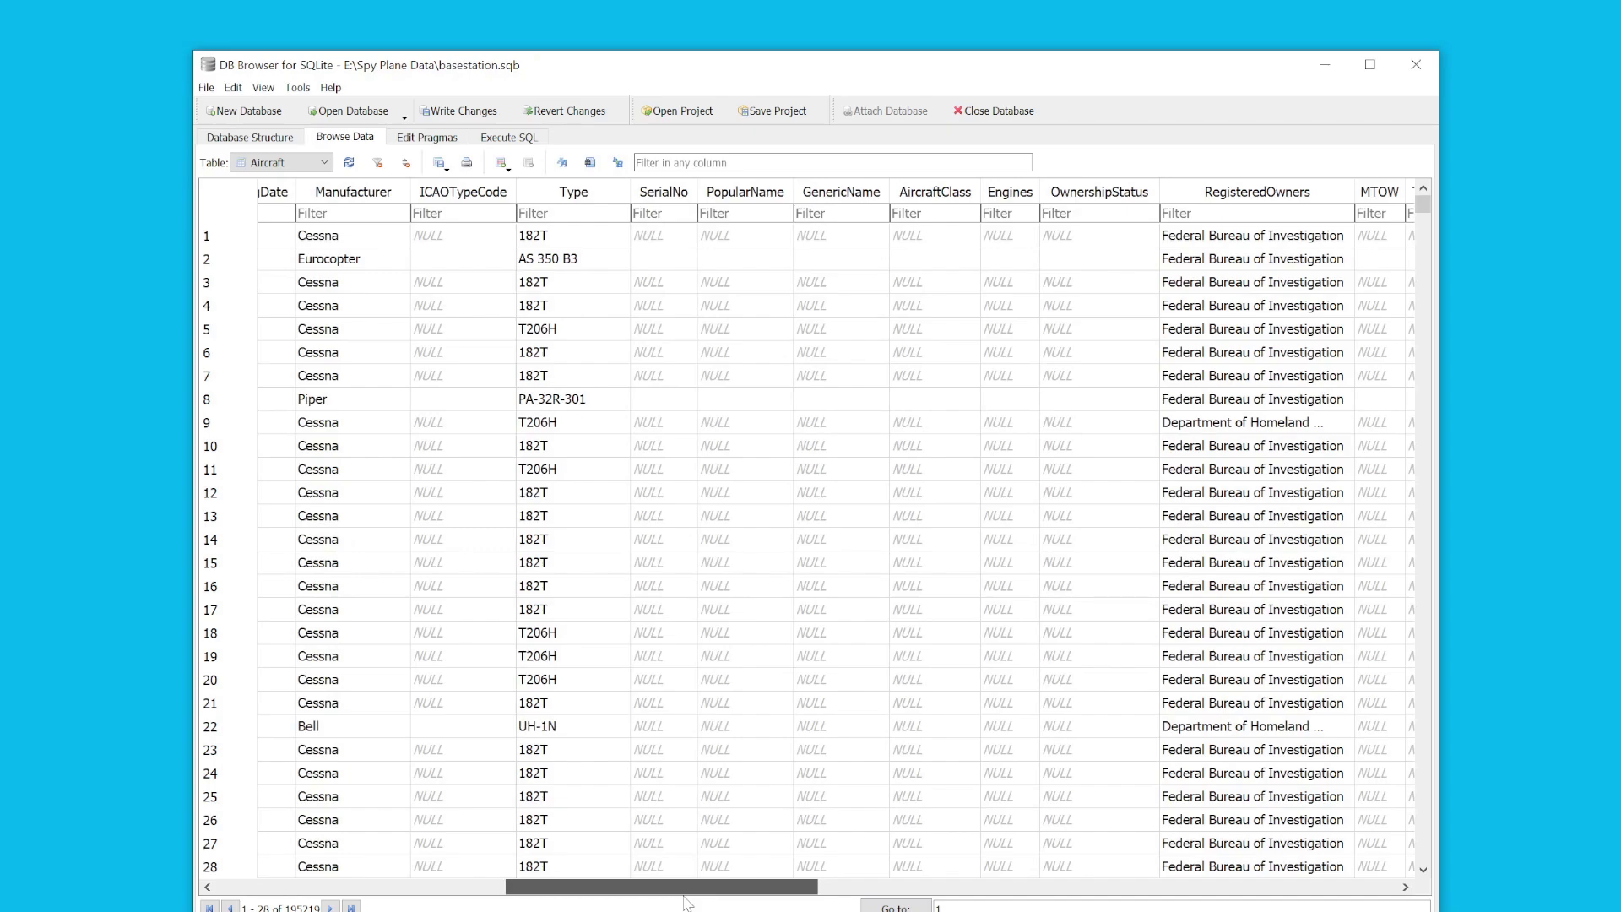
left_click_drag(686, 903, 680, 901)
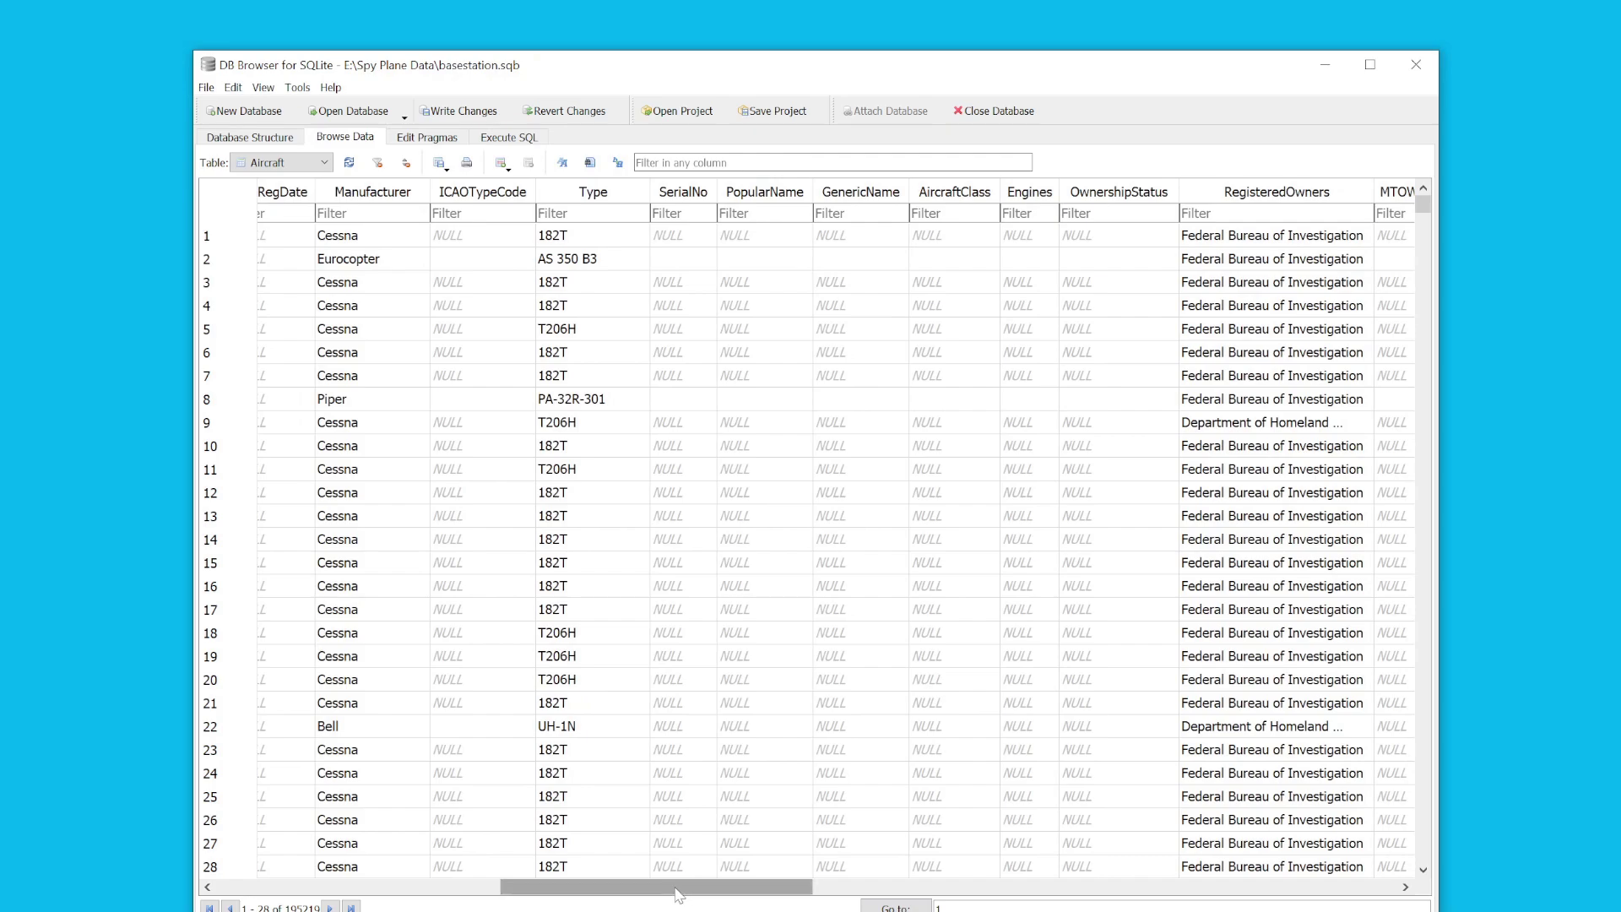
Switch to the Spies In The Skies web page and examine its aircraft, state and daily surveillance tables and charts
left_click(1325, 65)
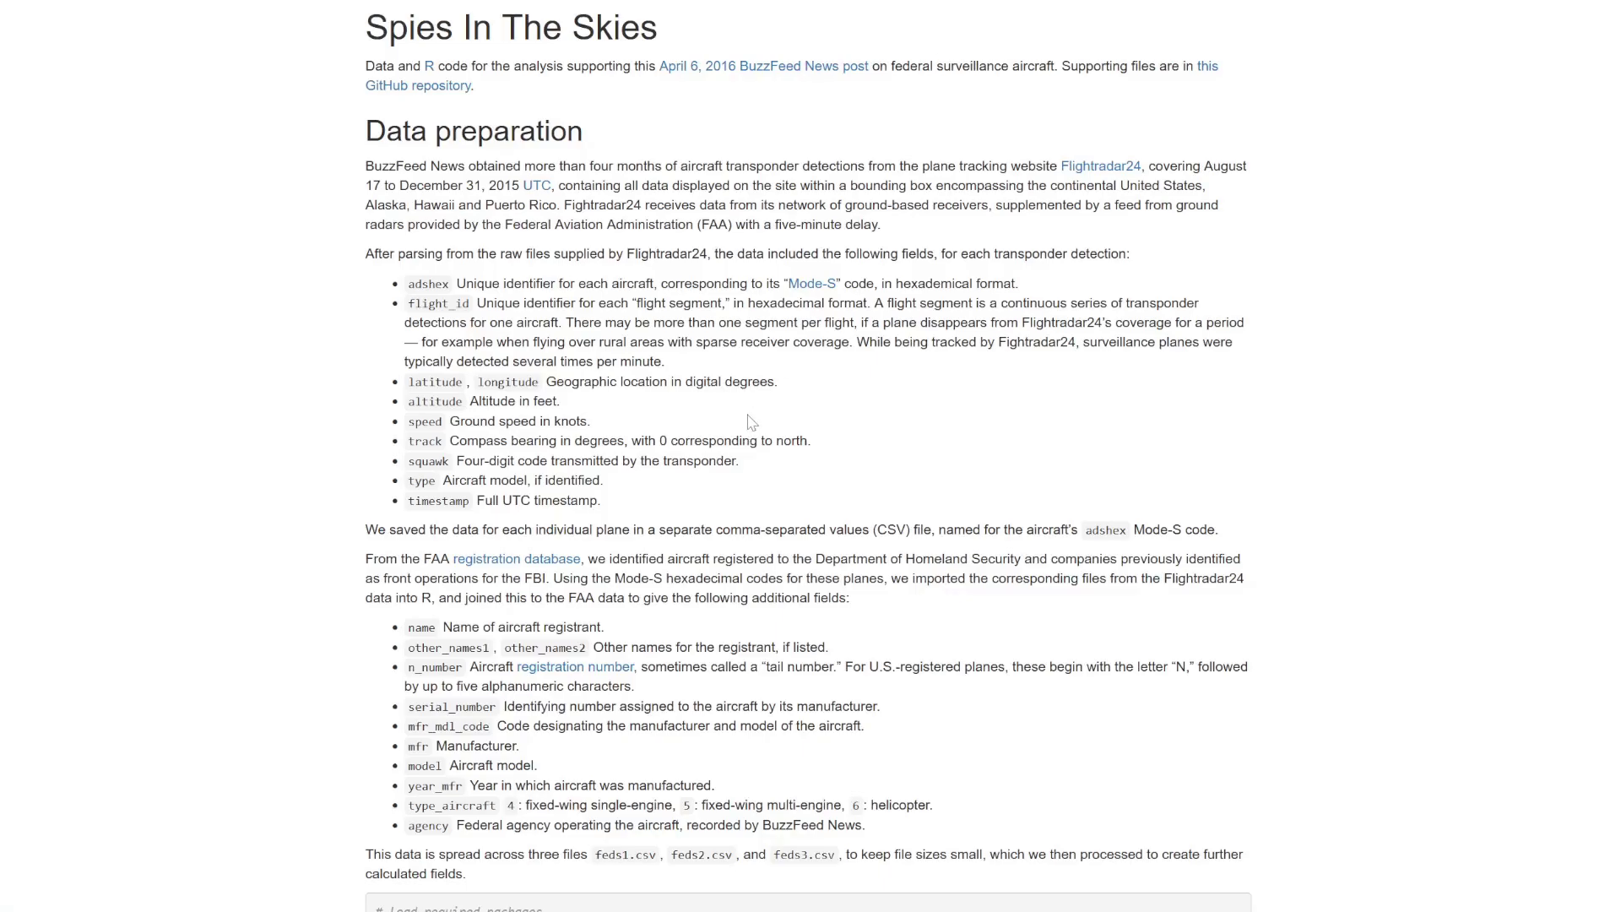
scroll(793, 422, "down", 15)
scroll(1323, 485, "down", 15)
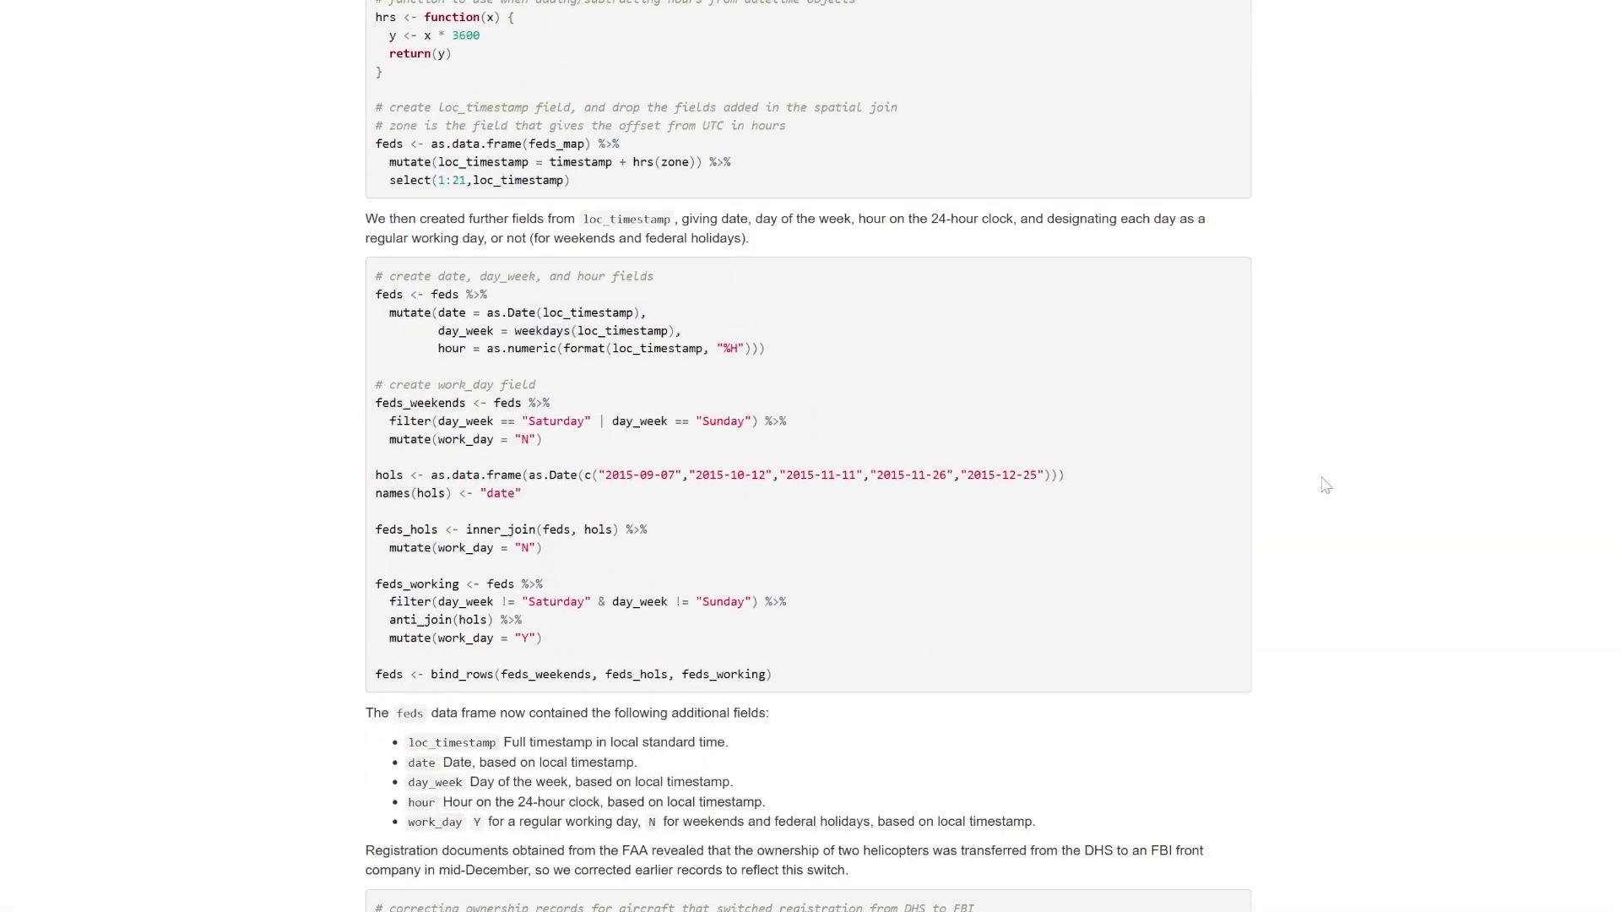
scroll(1433, 394, "down", 15)
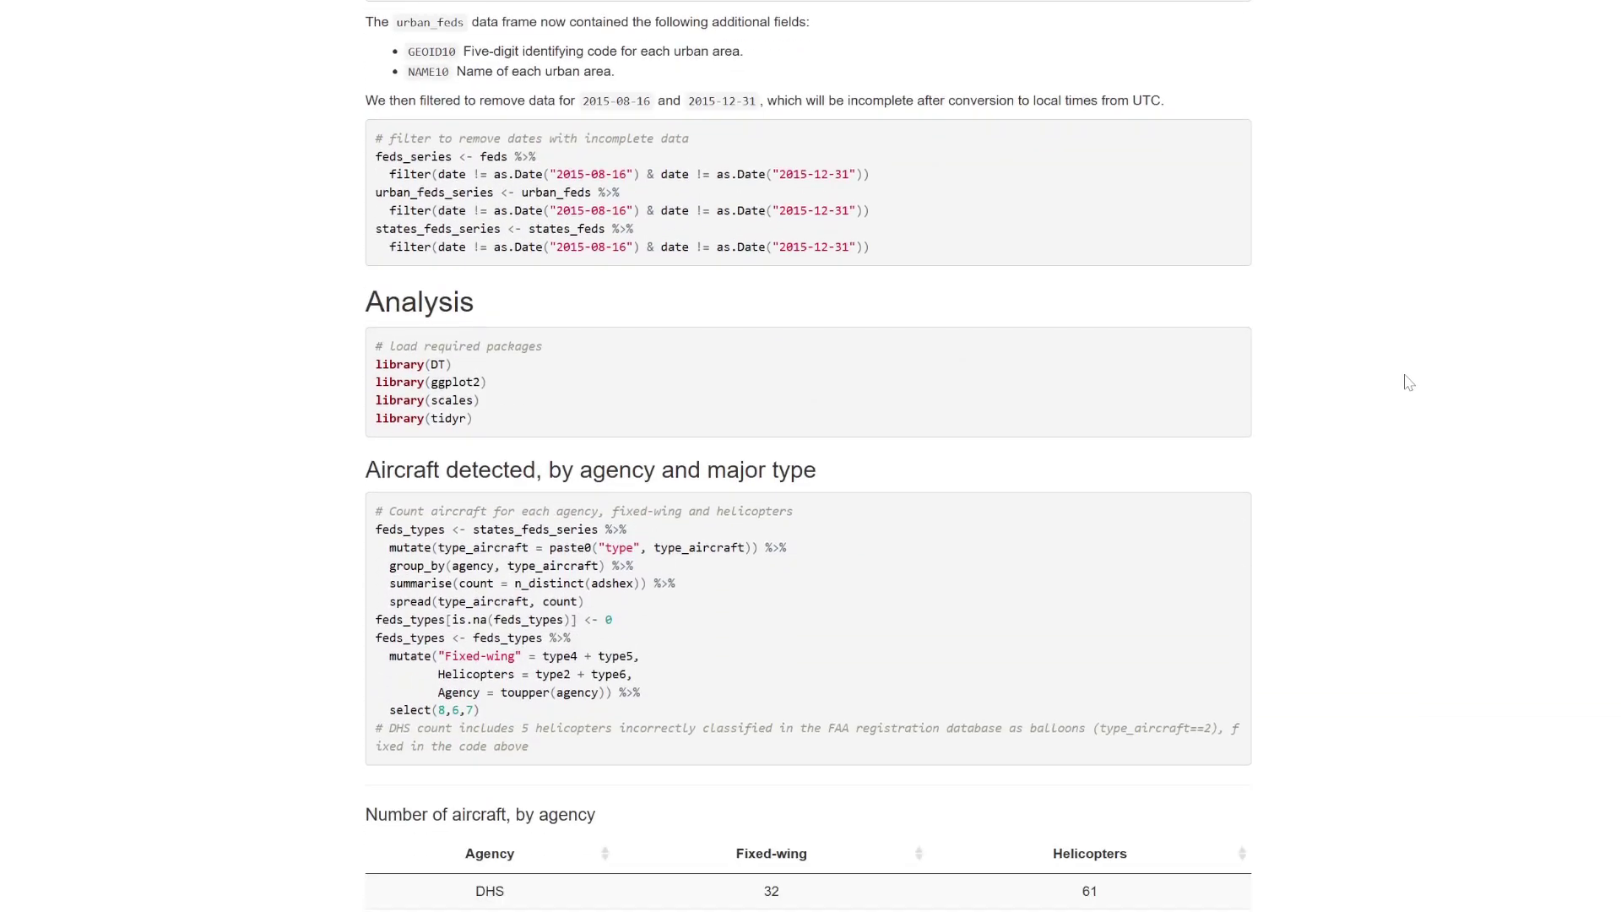
scroll(1410, 378, "down", 8)
scroll(1416, 363, "down", 20)
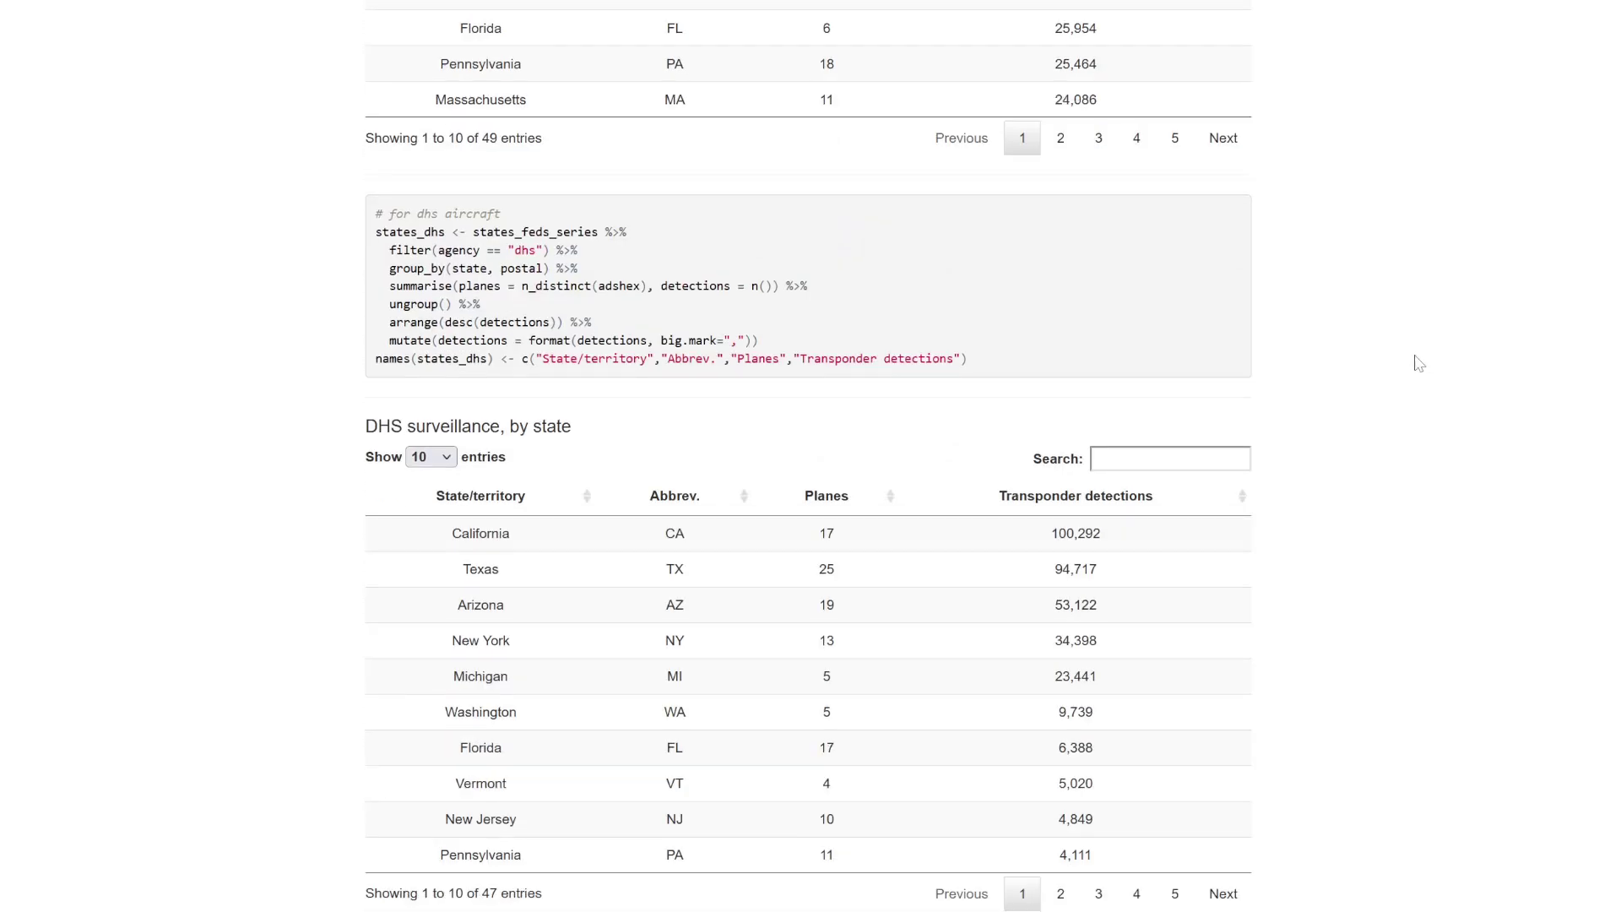
scroll(808, 455, "down", 15)
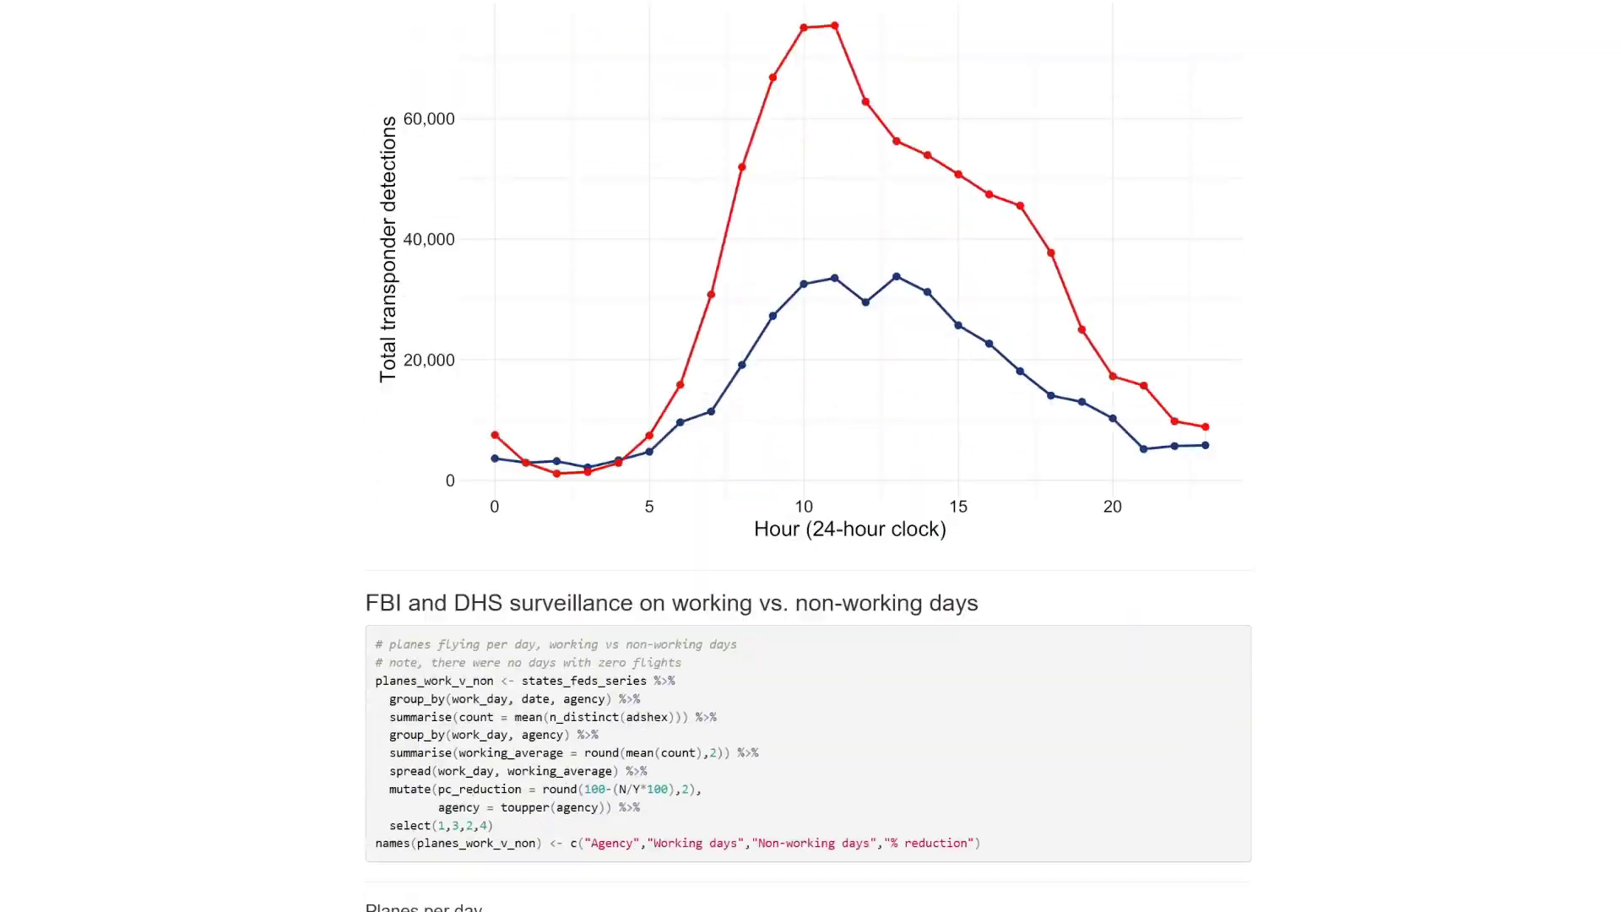
scroll(807, 456, "down", 4)
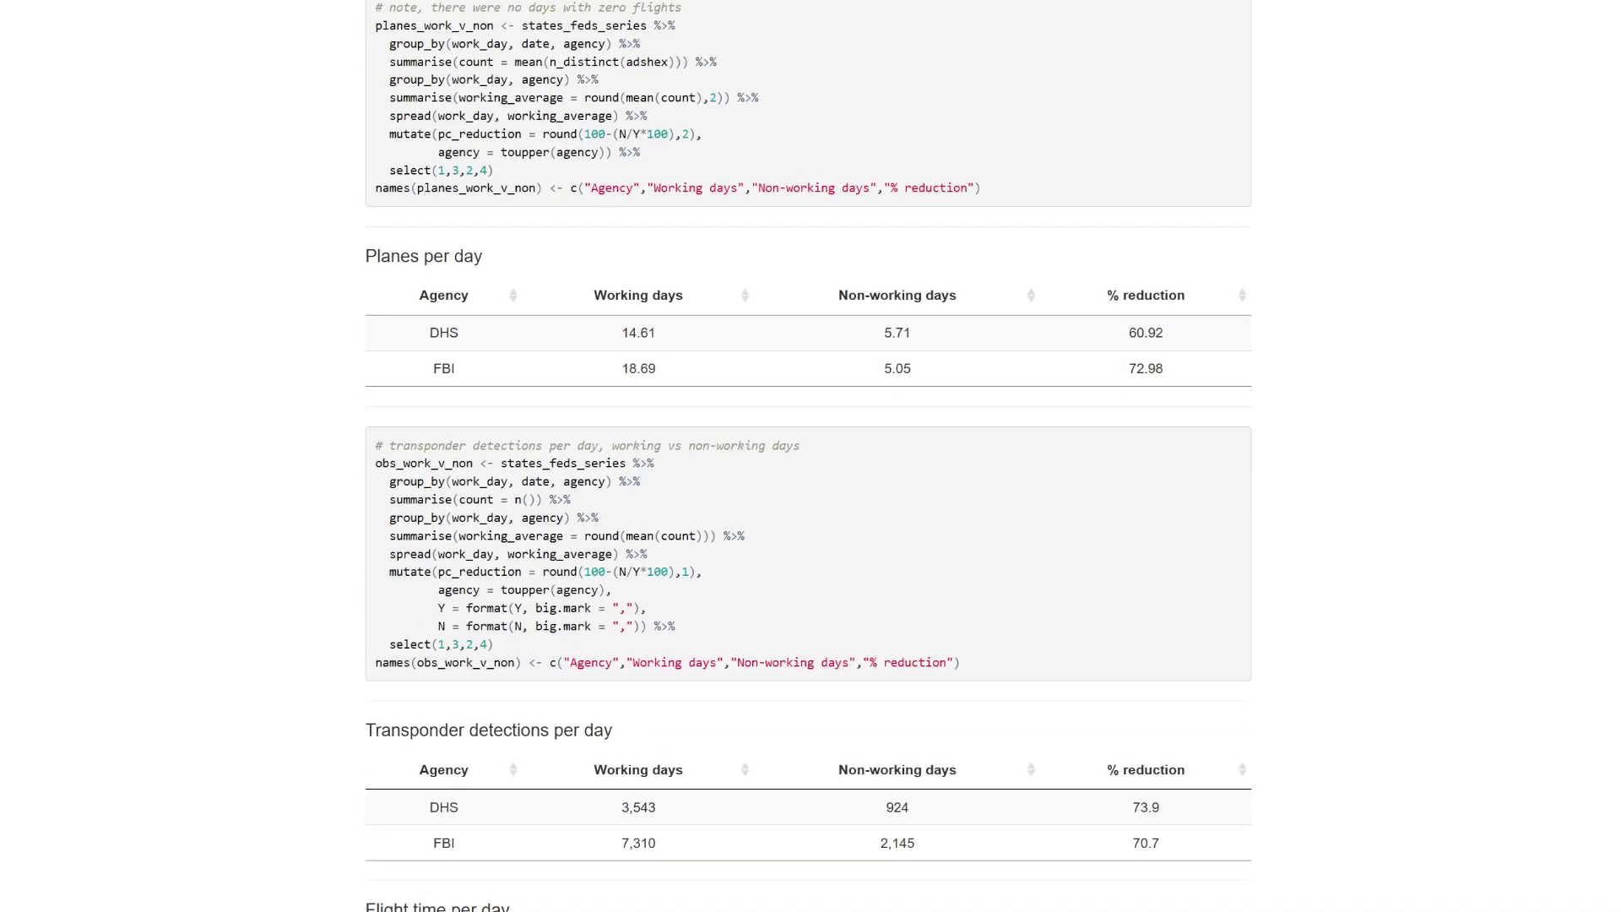
scroll(808, 456, "down", 20)
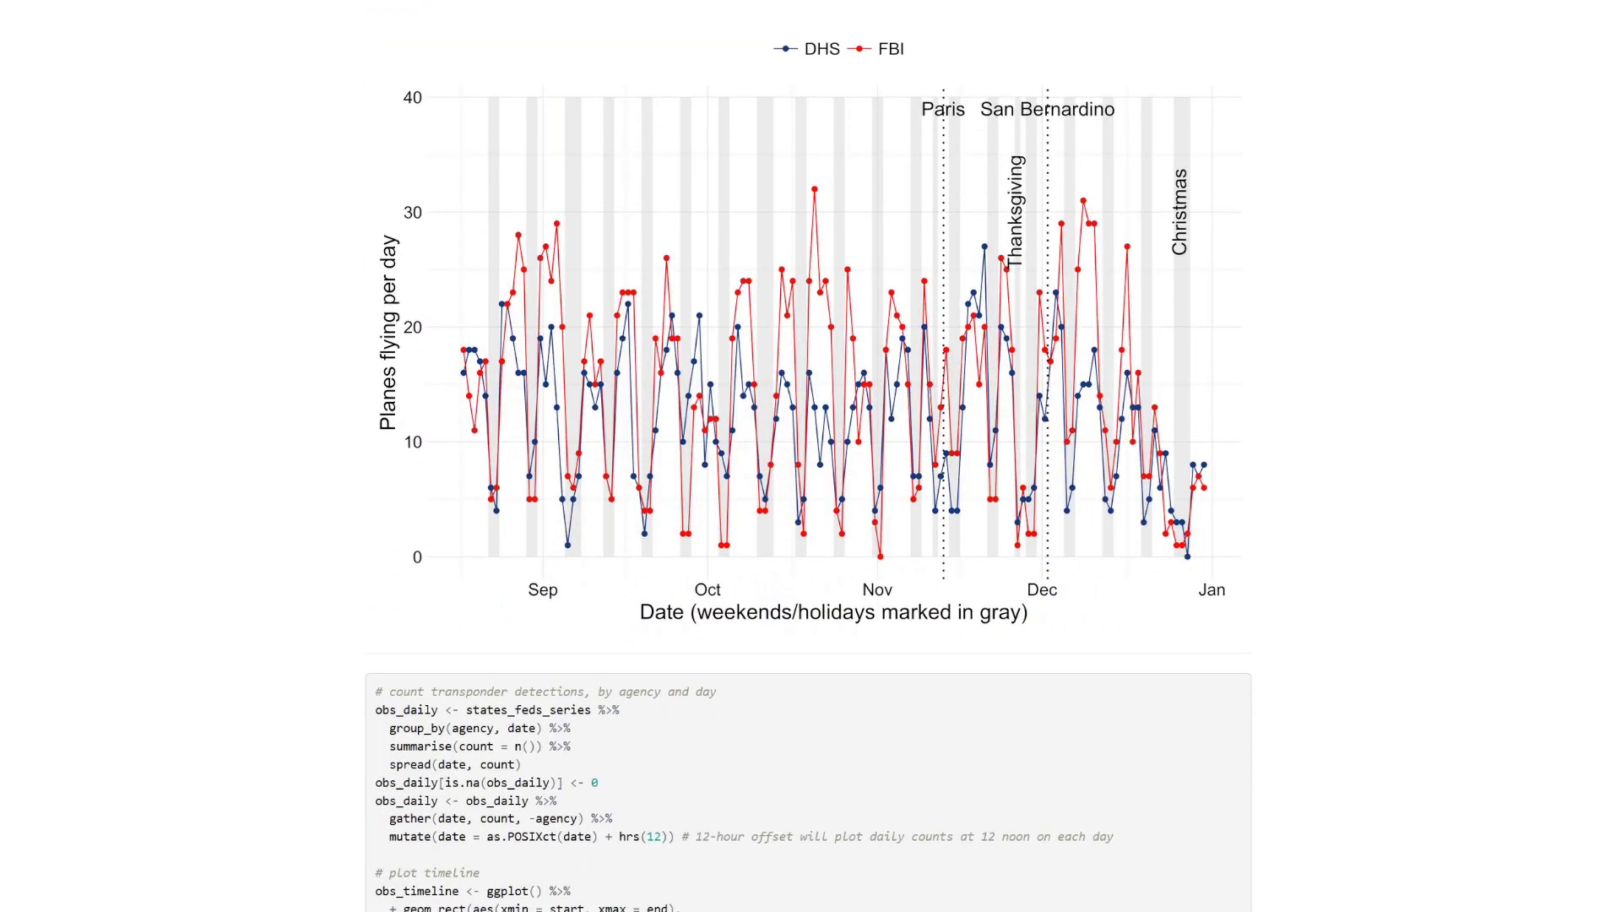
scroll(807, 456, "up", 20)
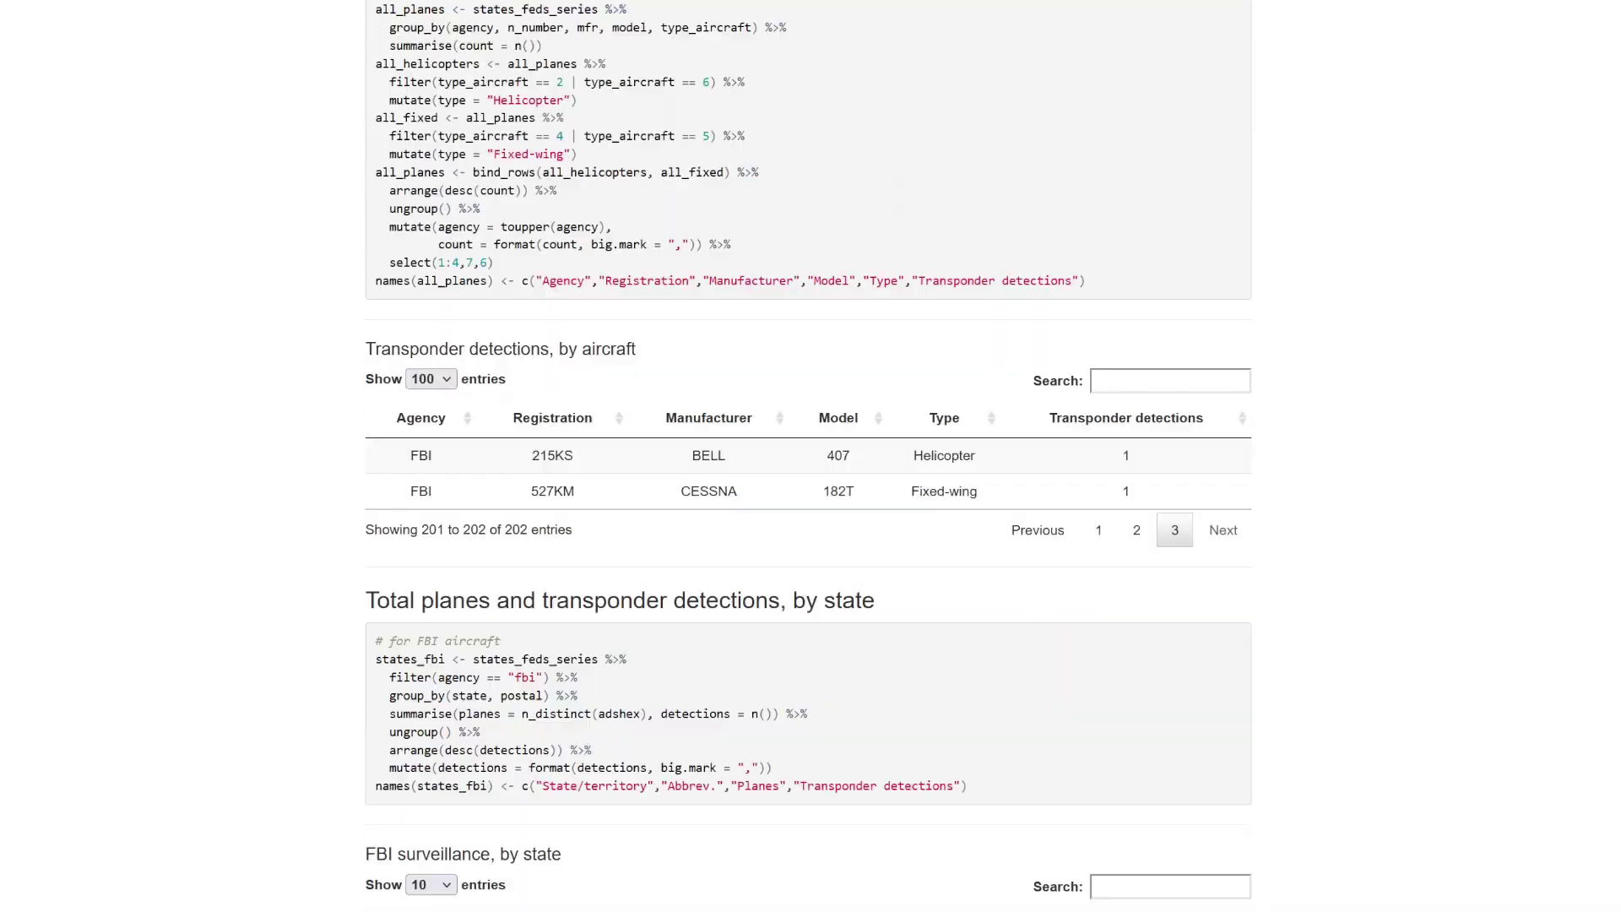
scroll(808, 456, "up", 10)
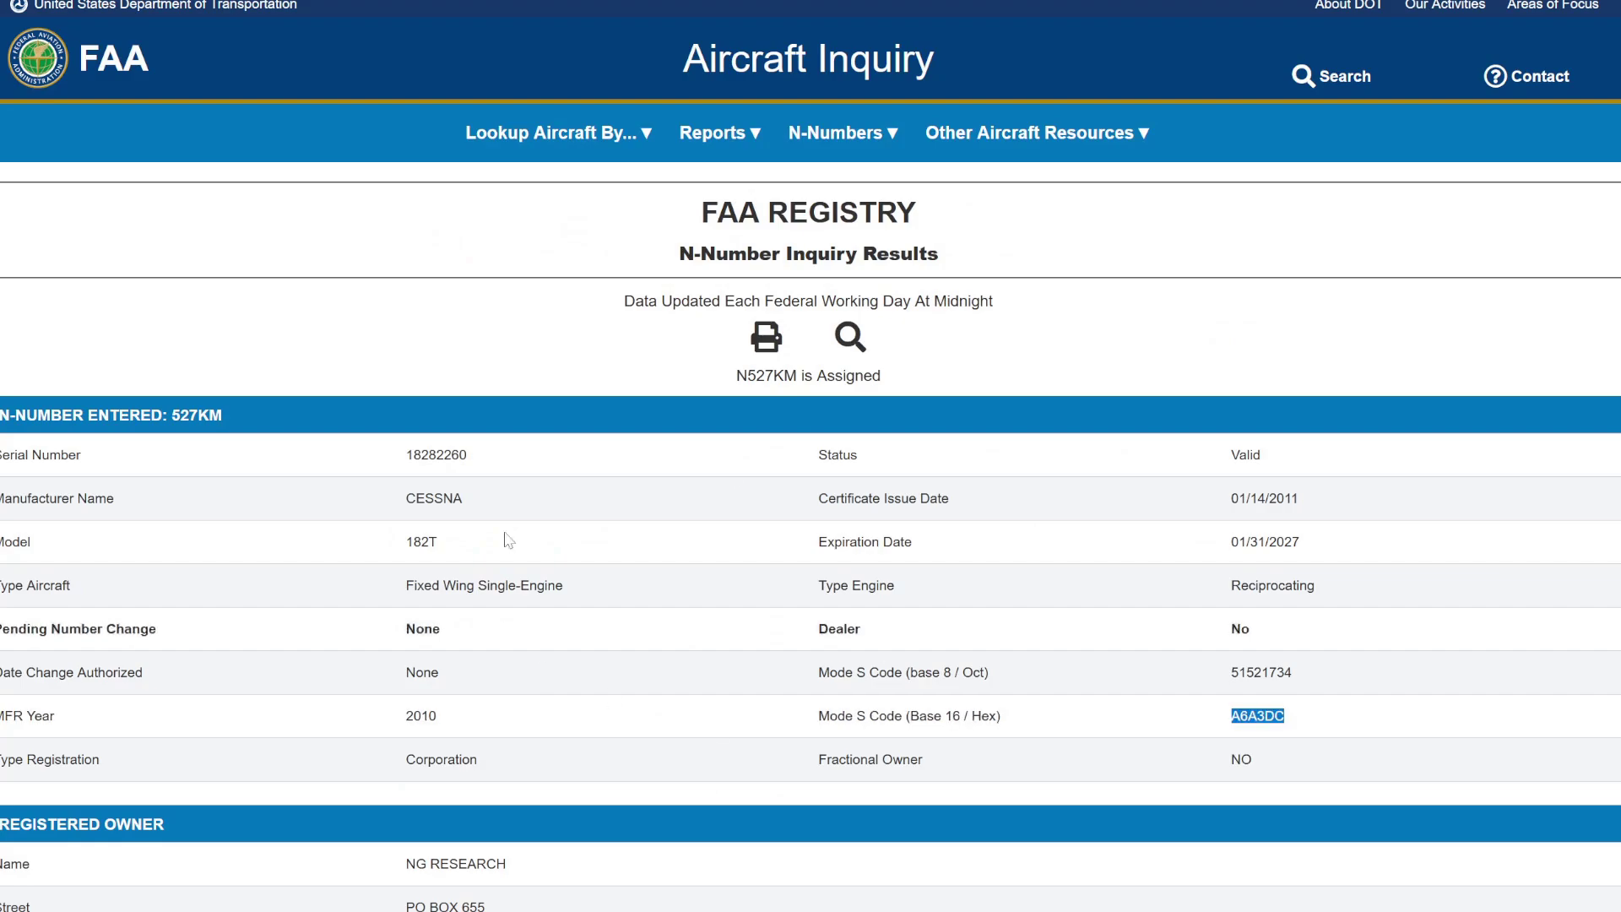
Examine the FAA registry record for N527KM, including its Mode S code and registered owner
scroll(717, 540, "down", 5)
scroll(728, 338, "up", 5)
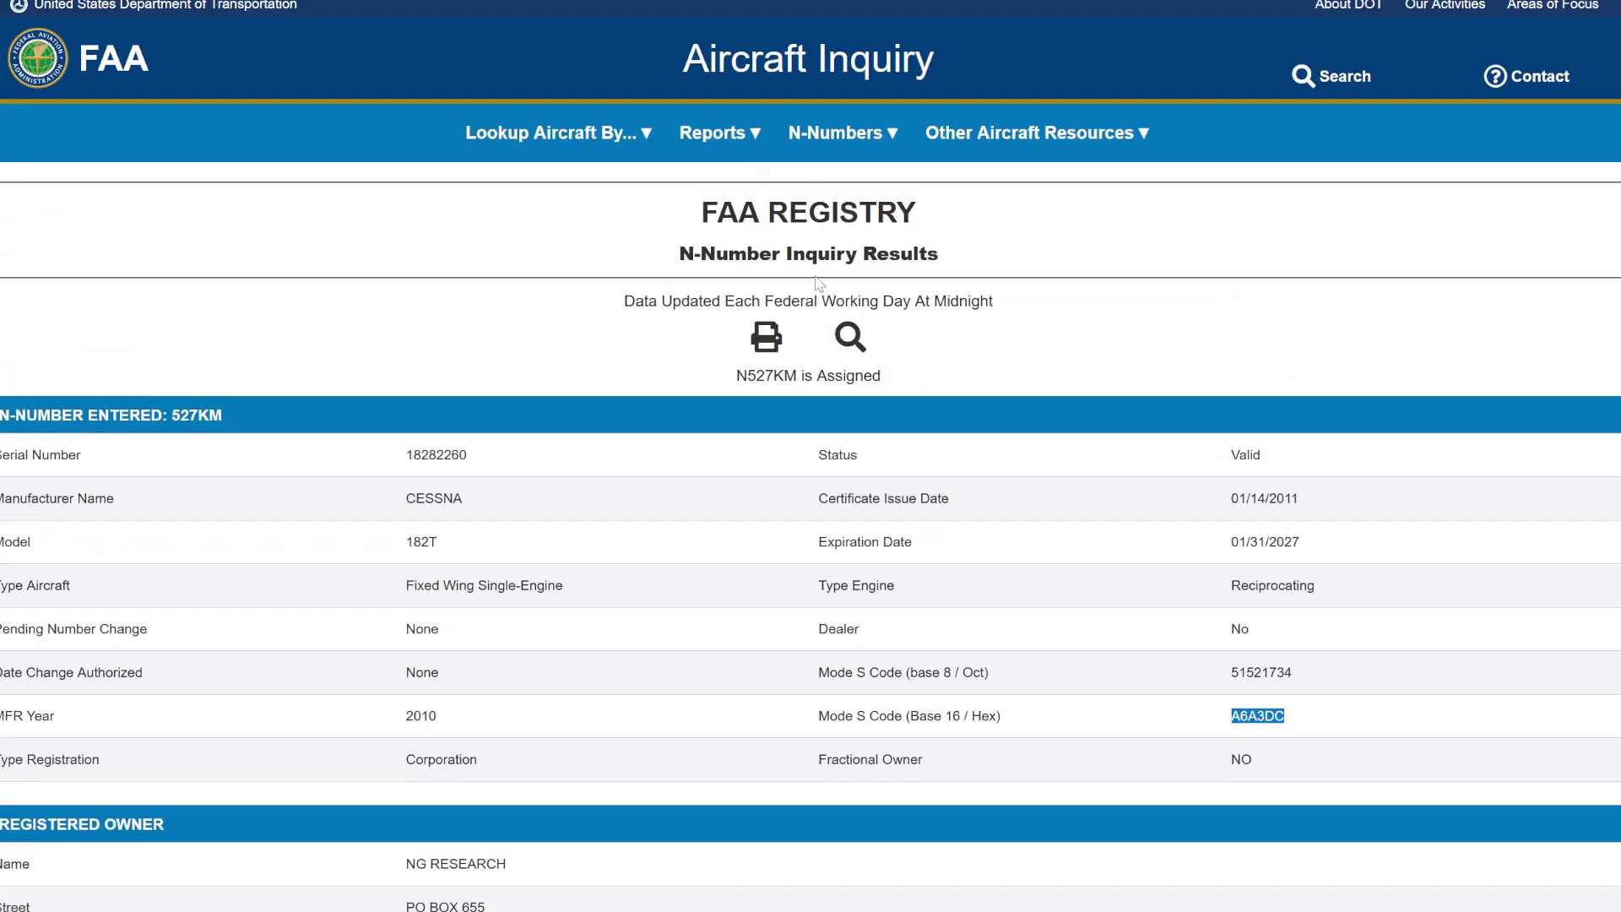
scroll(752, 470, "down", 3)
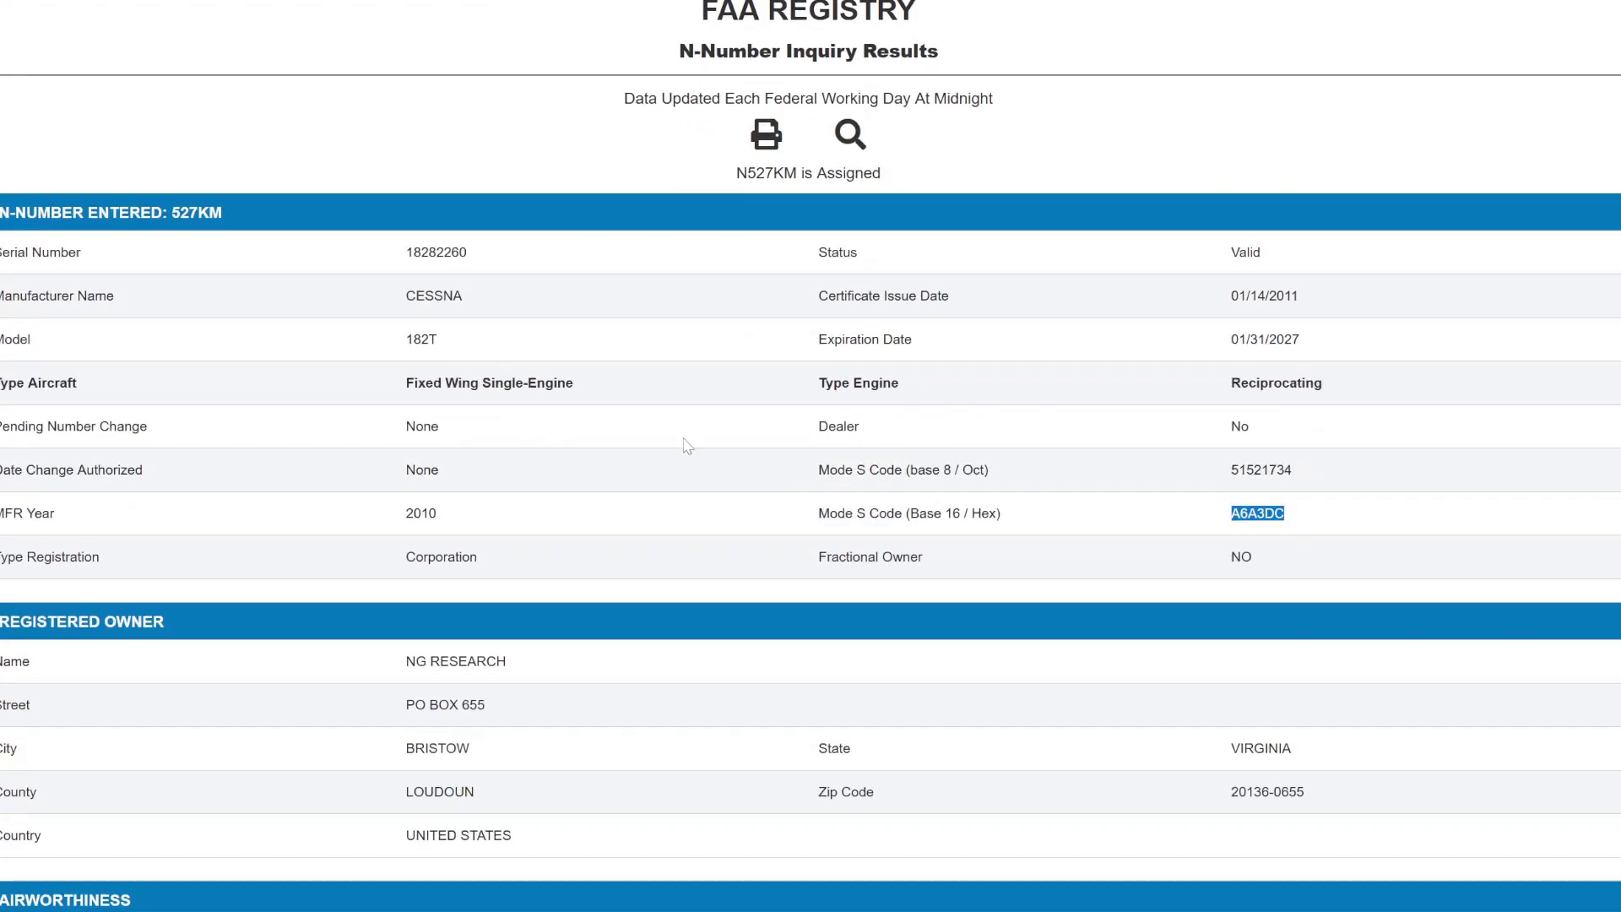
left_click_drag(406, 661, 498, 660)
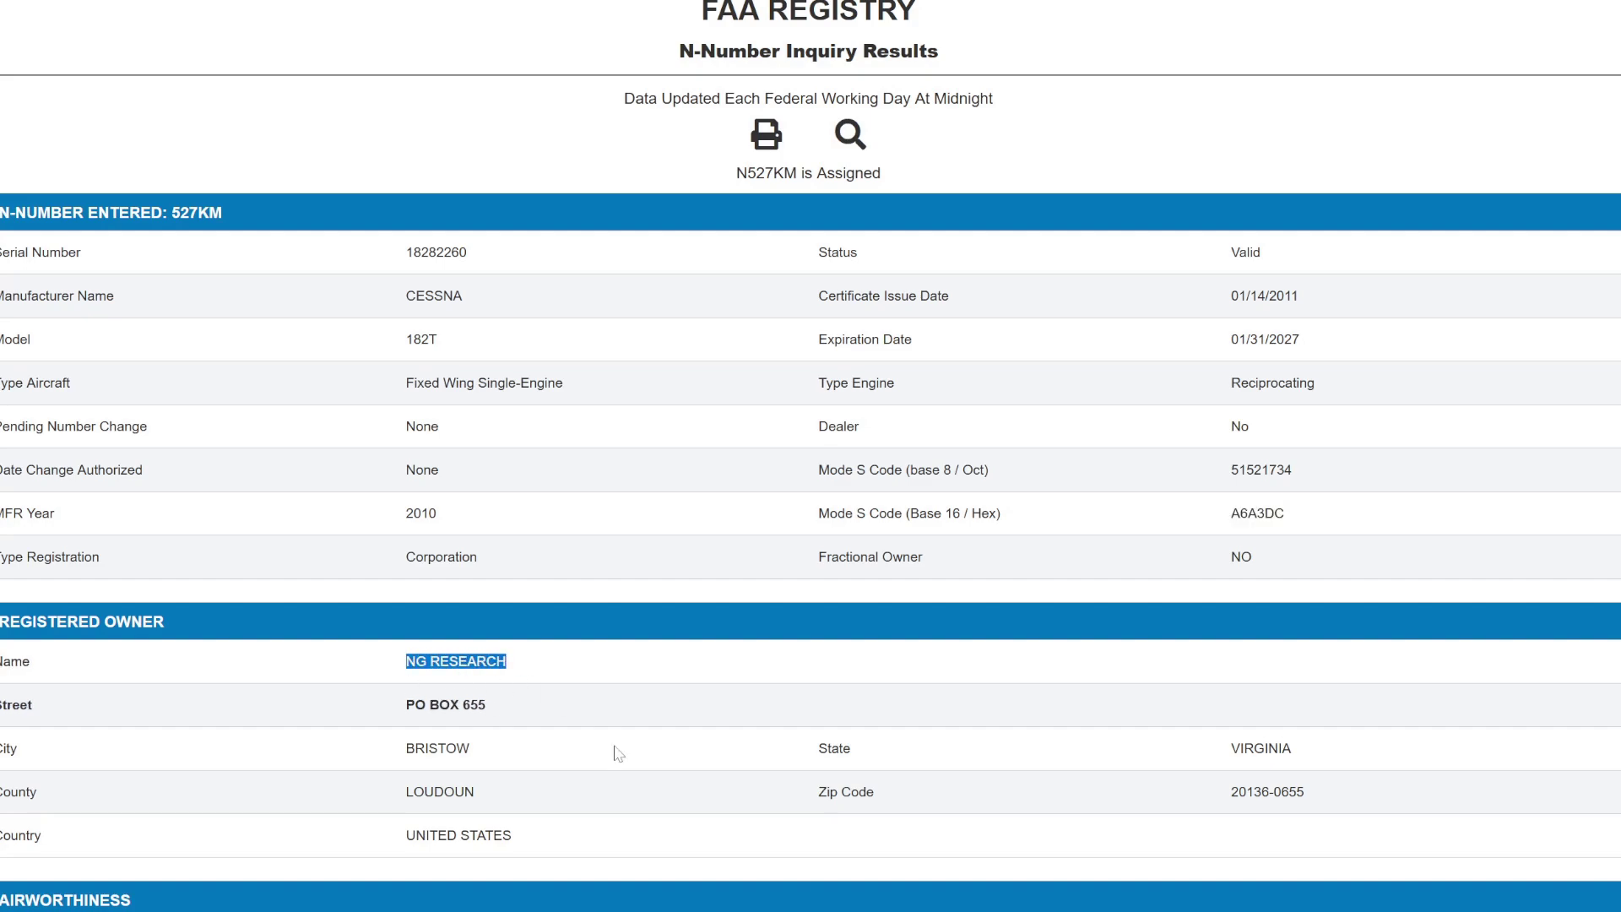
left_click(932, 675)
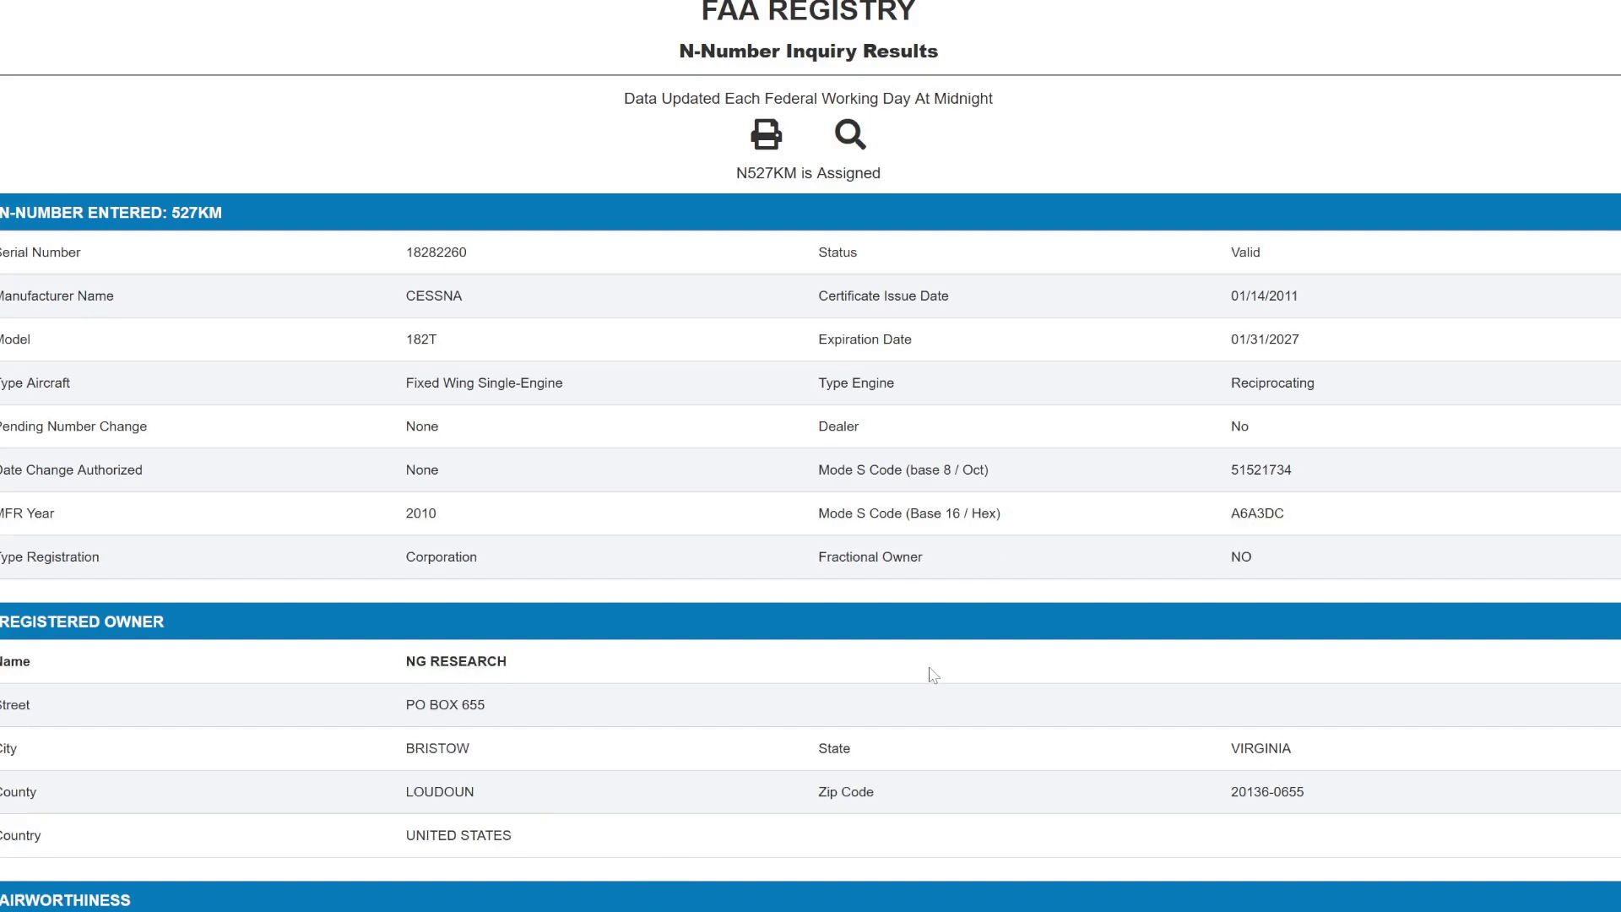
scroll(932, 676, "up", 3)
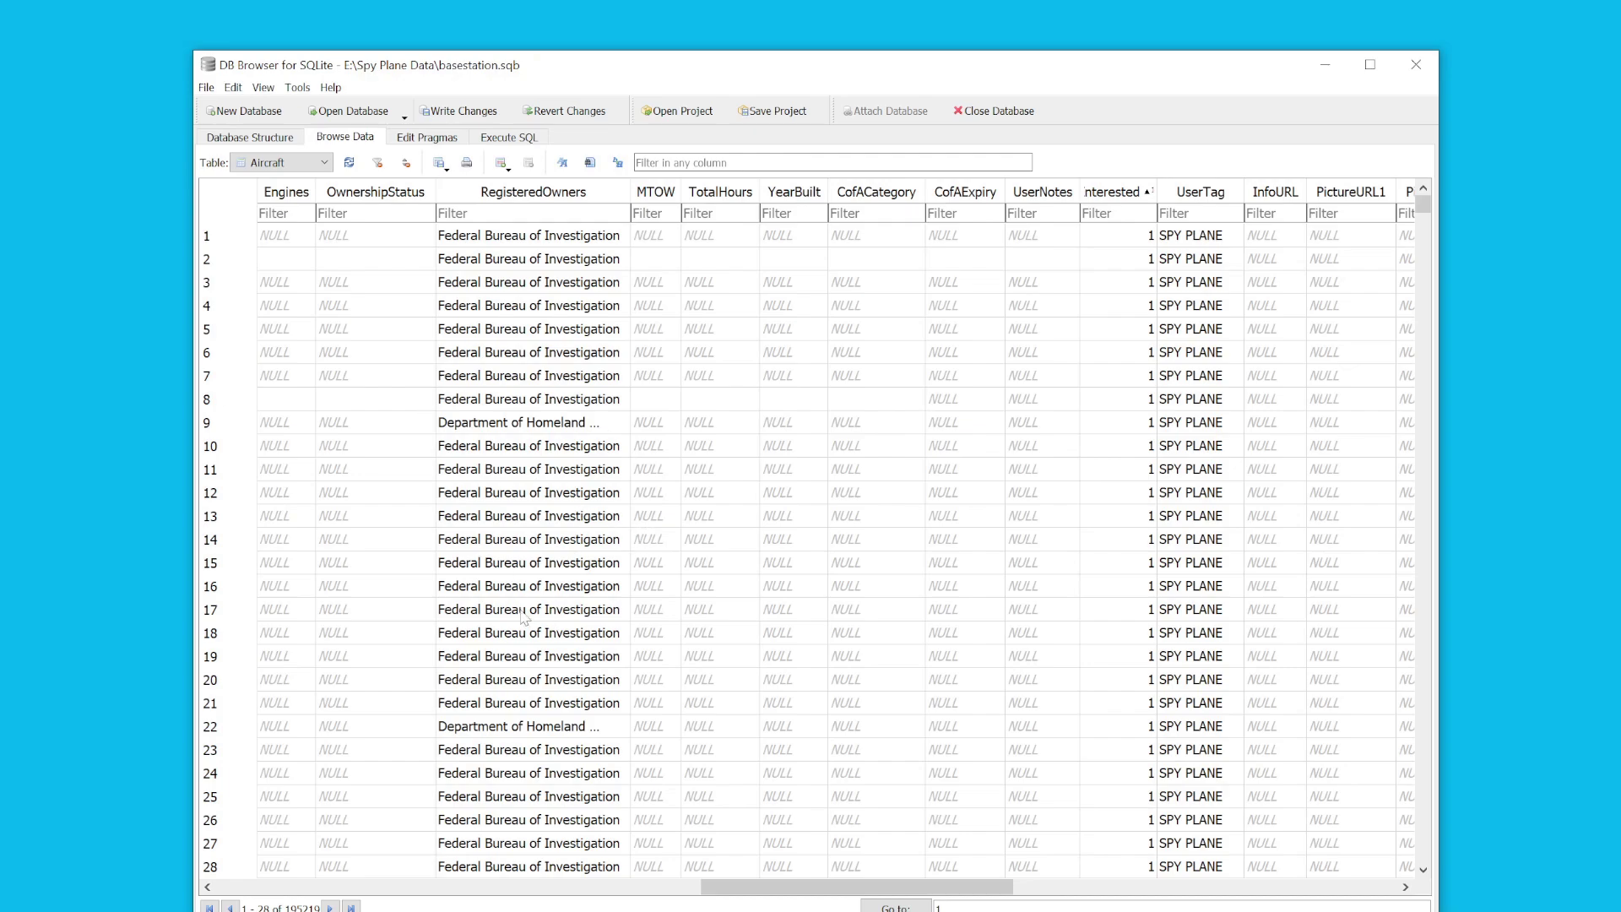
In DB Browser for SQLite, examine the registered owners and user tags across the flagged SPY PLANE records
left_click(470, 731)
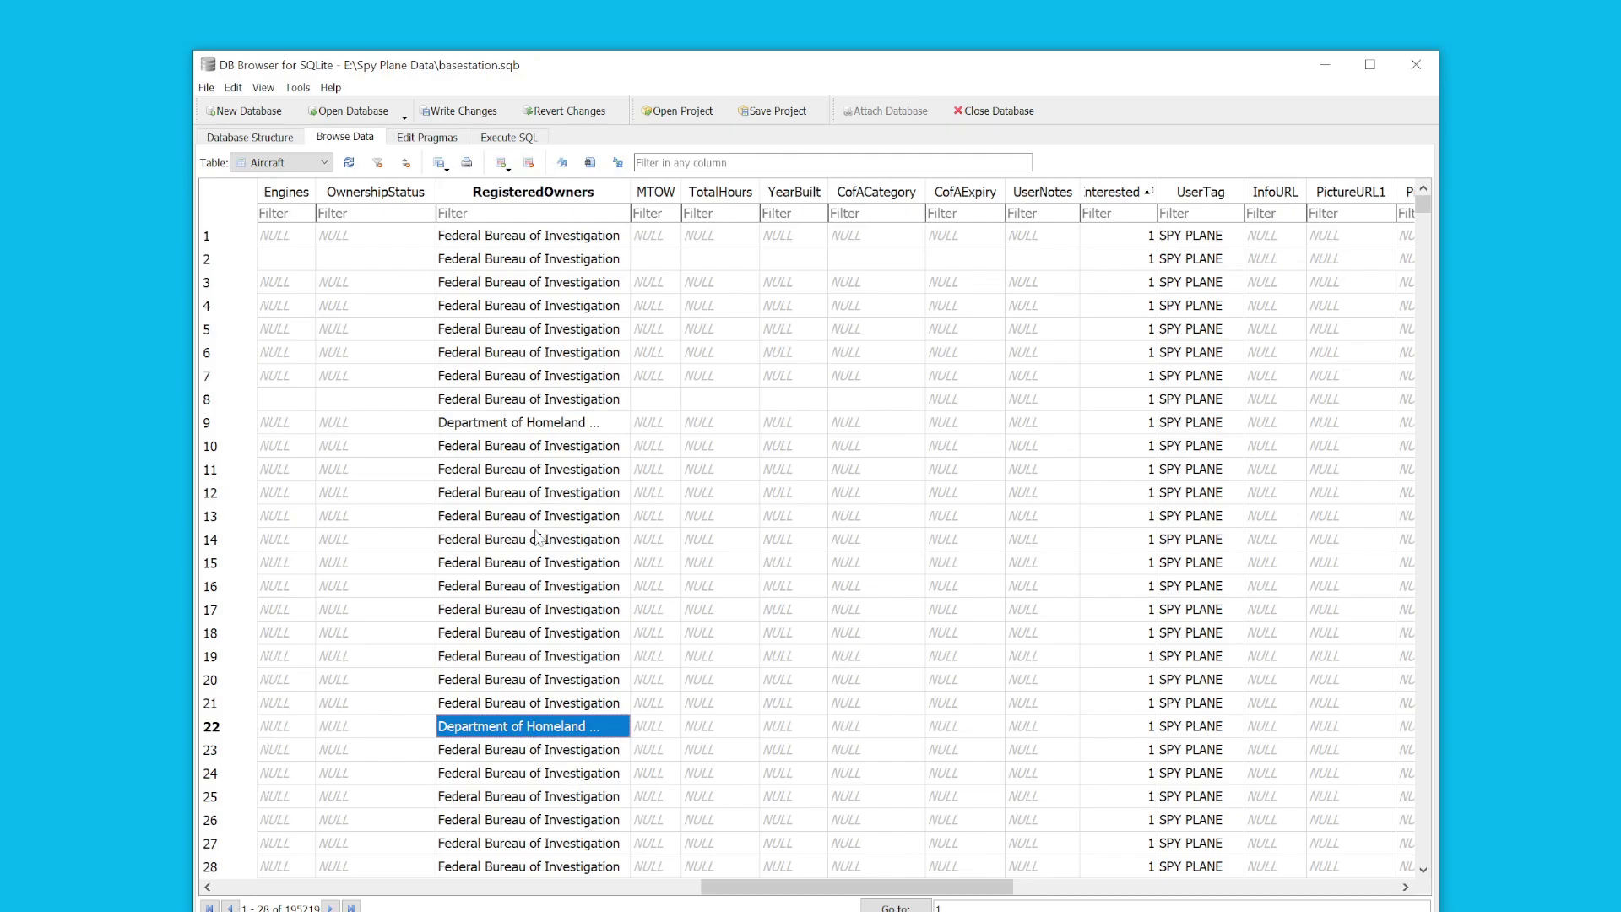
left_click(518, 564)
mouse_move(817, 888)
left_mouse_down()
mouse_move(495, 884)
mouse_move(646, 887)
mouse_move(573, 886)
mouse_move(675, 905)
mouse_move(419, 886)
mouse_move(794, 905)
left_mouse_up()
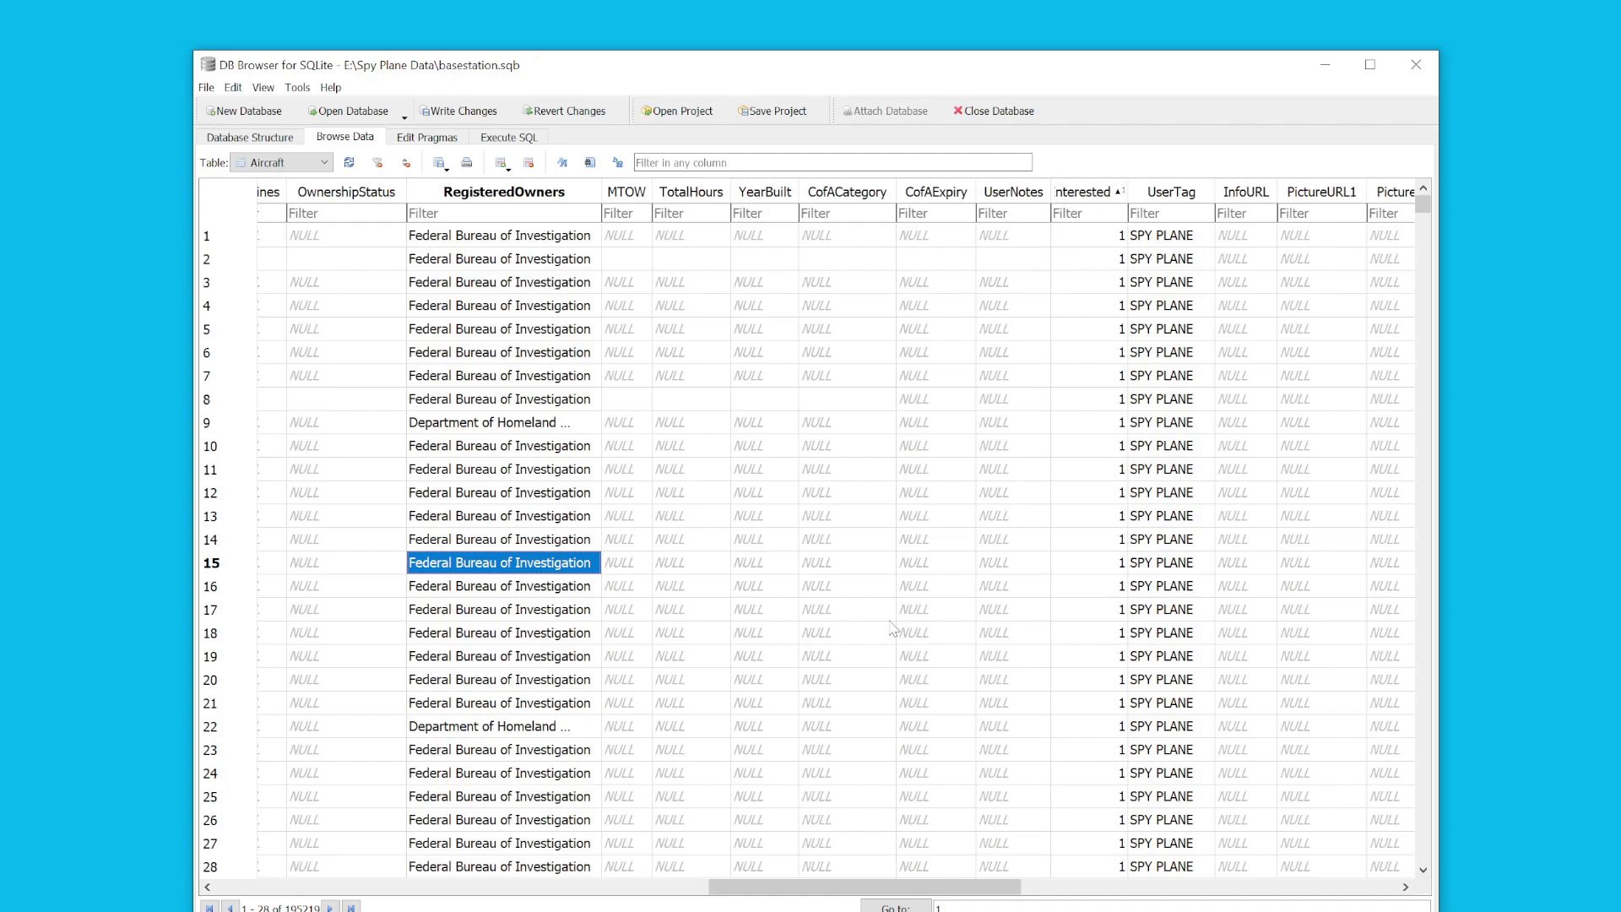
scroll(893, 629, "down", 12)
scroll(810, 703, "up", 12)
scroll(804, 703, "down", 9)
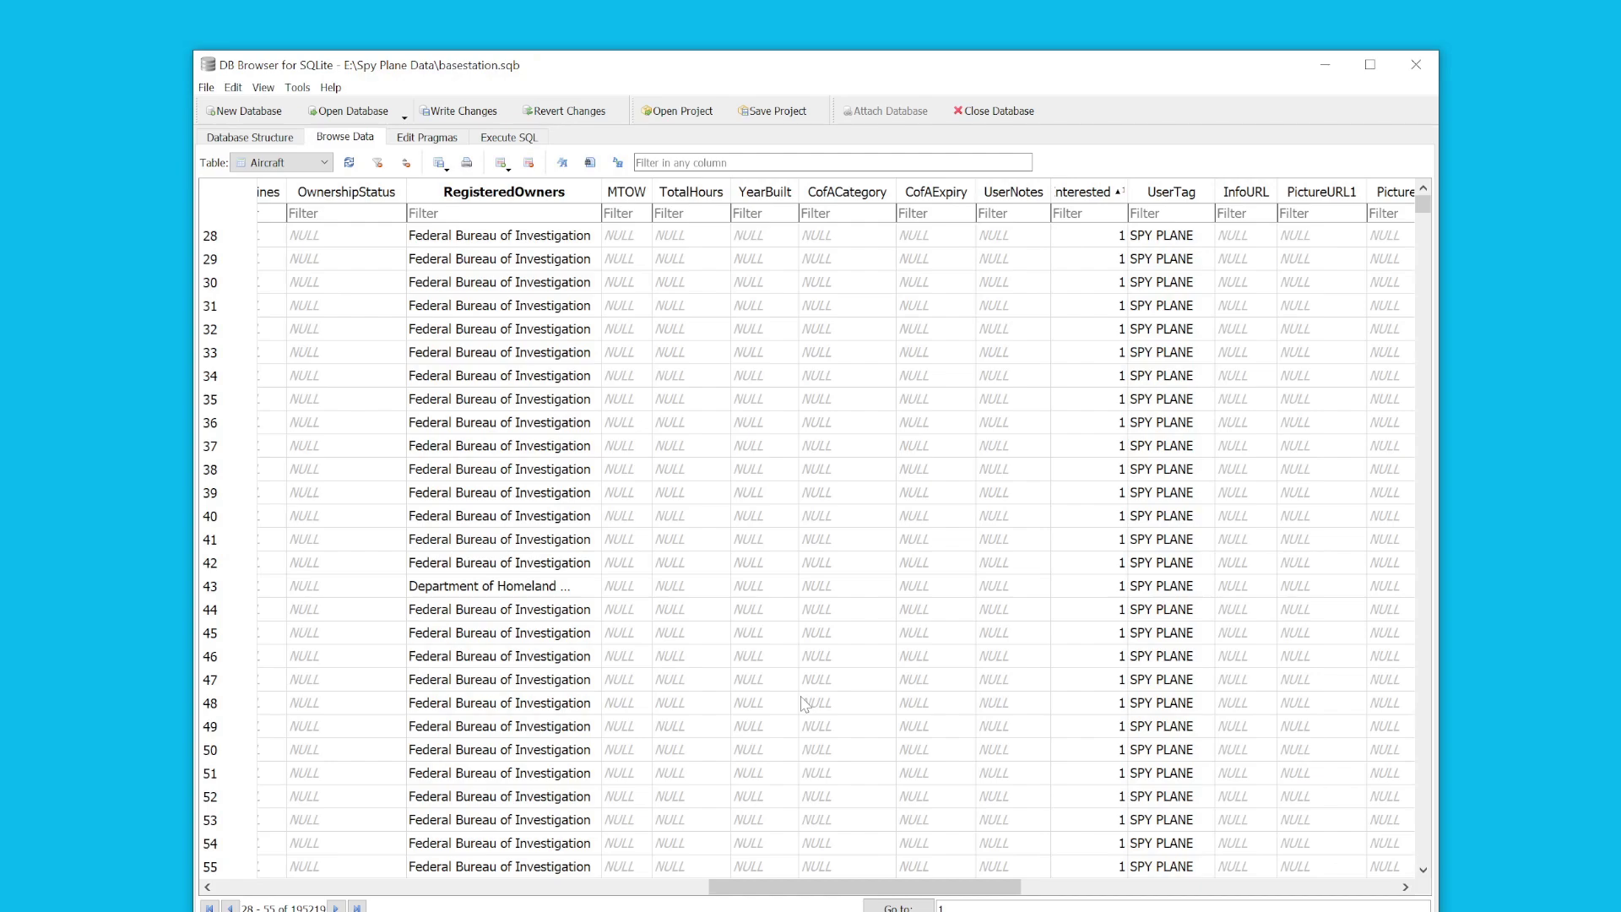
scroll(803, 704, "down", 6)
scroll(804, 707, "down", 7)
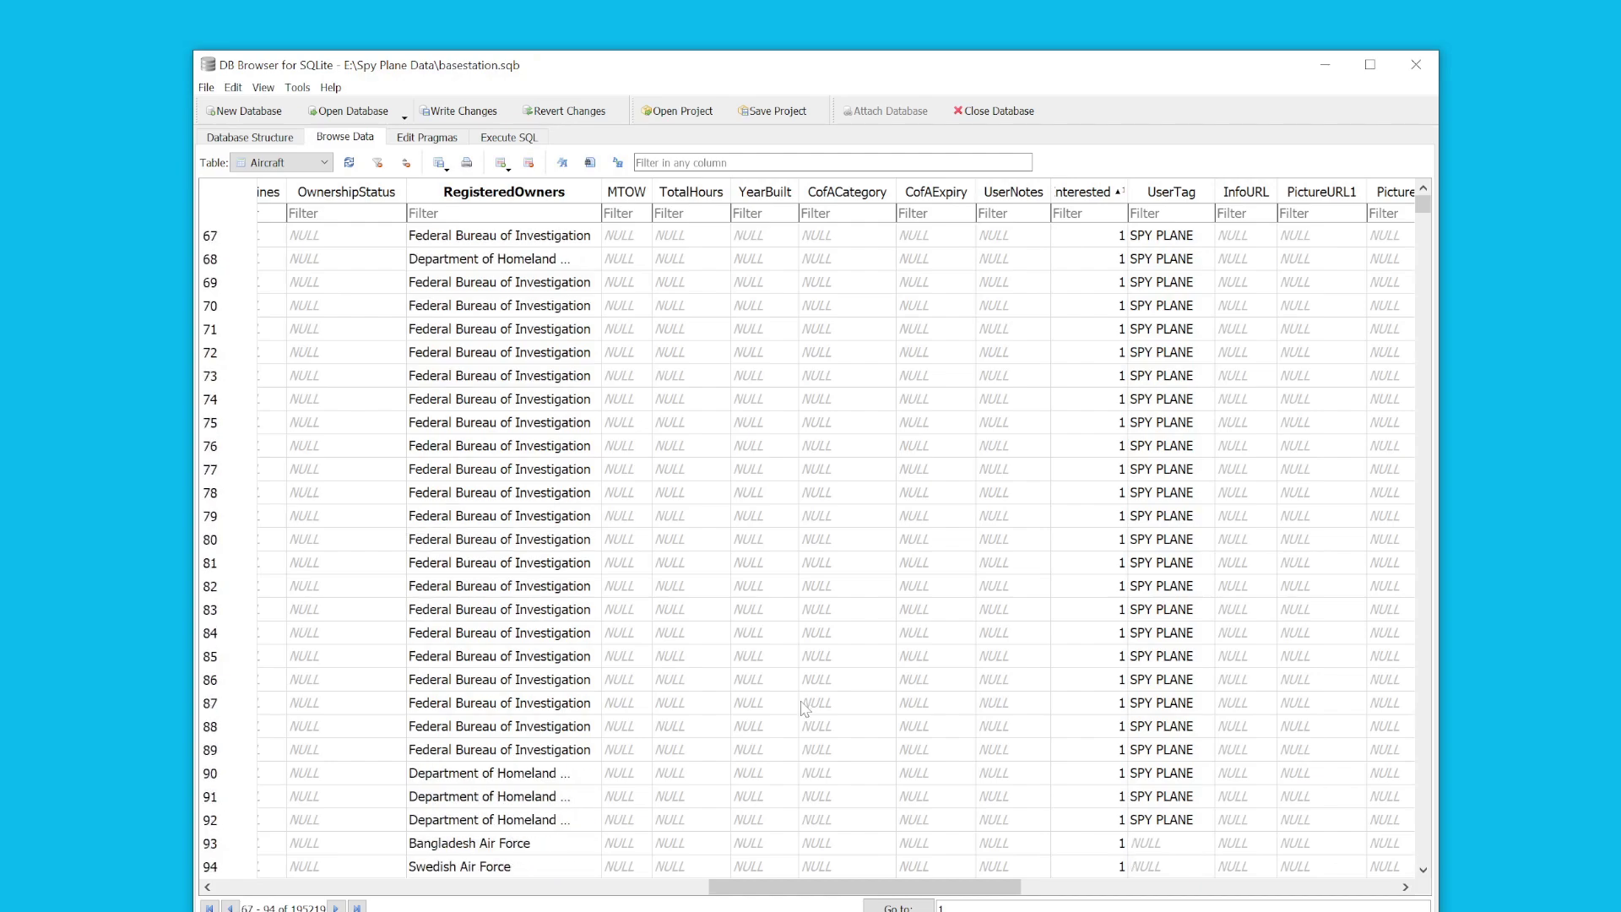
scroll(804, 705, "up", 11)
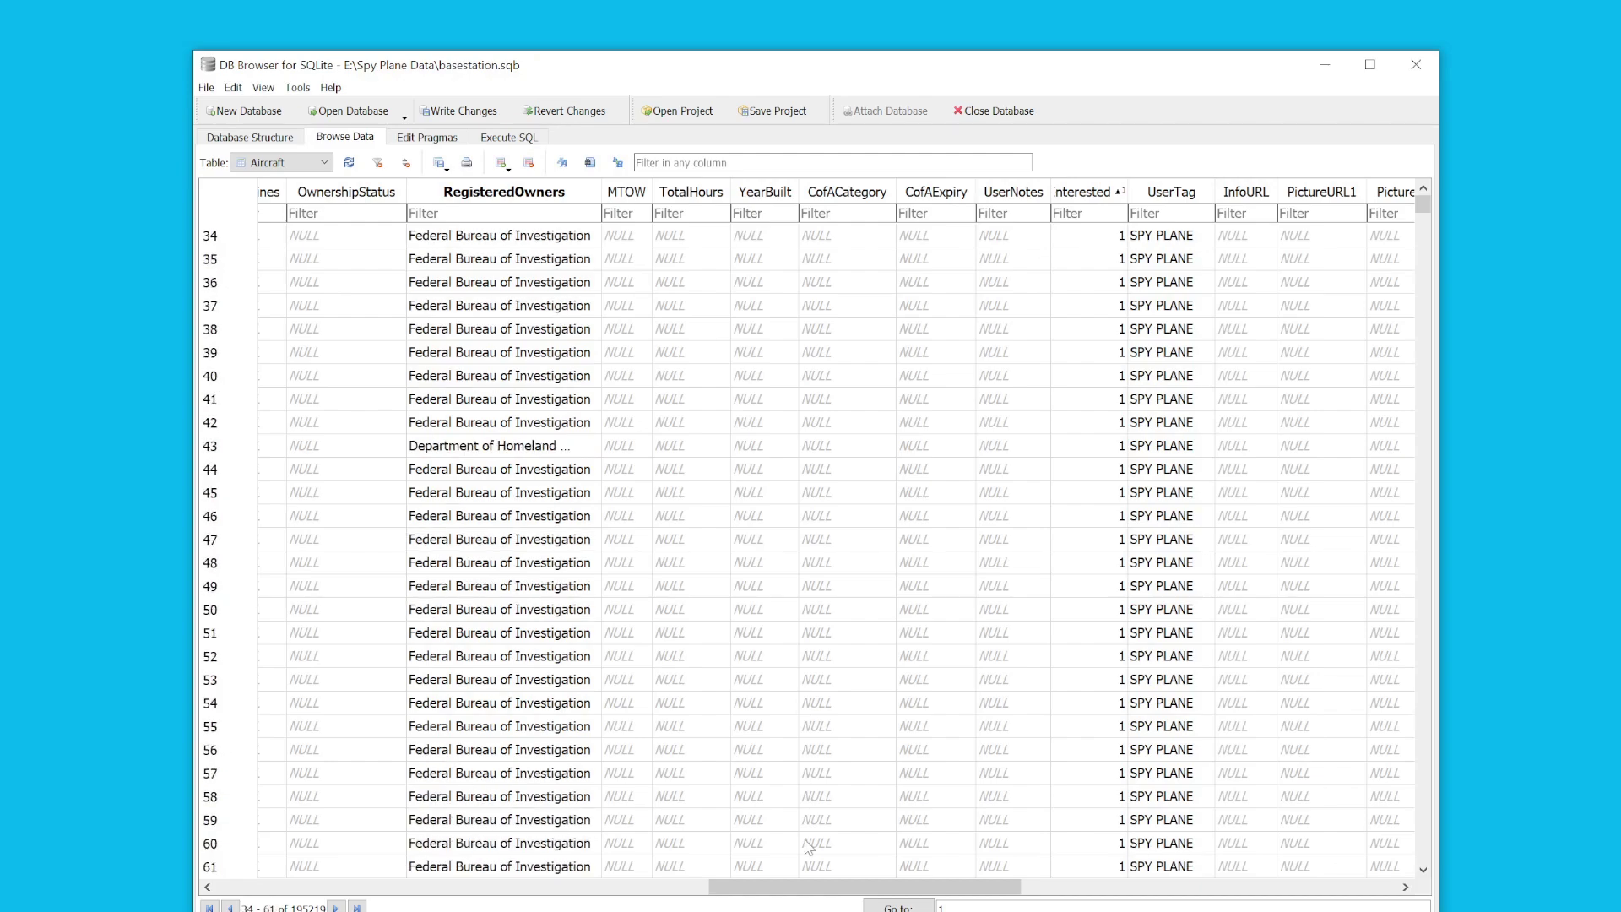
scroll(793, 739, "up", 11)
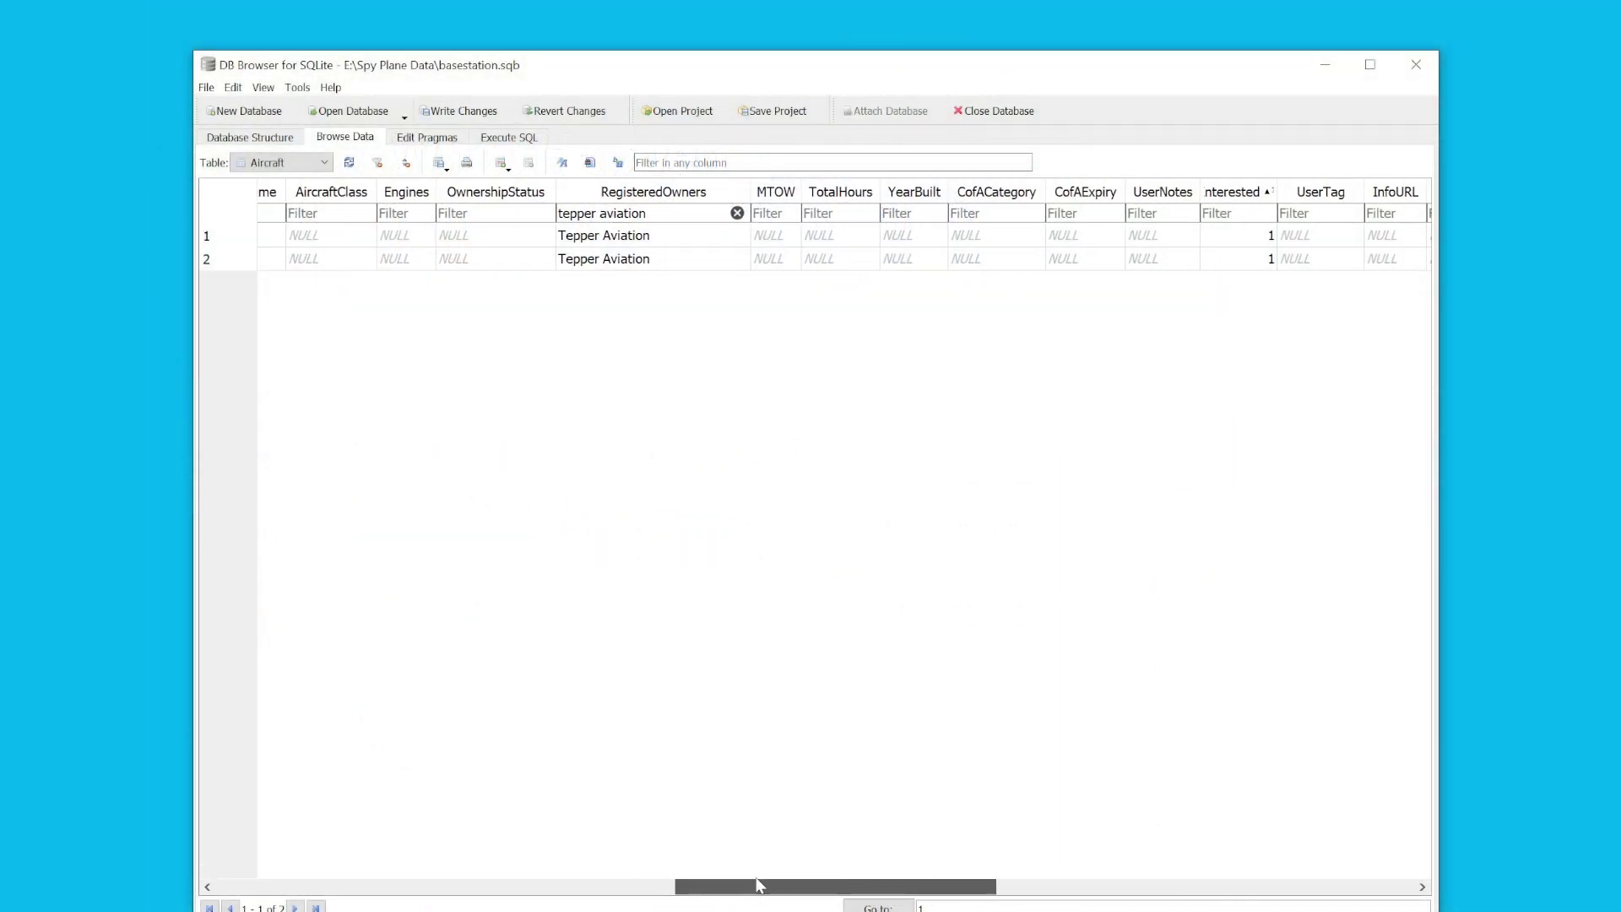
Set the UserTag of both Tepper Aviation records to Tepper
mouse_move(760, 885)
left_mouse_down()
mouse_move(809, 881)
mouse_move(755, 896)
mouse_move(788, 897)
left_mouse_up()
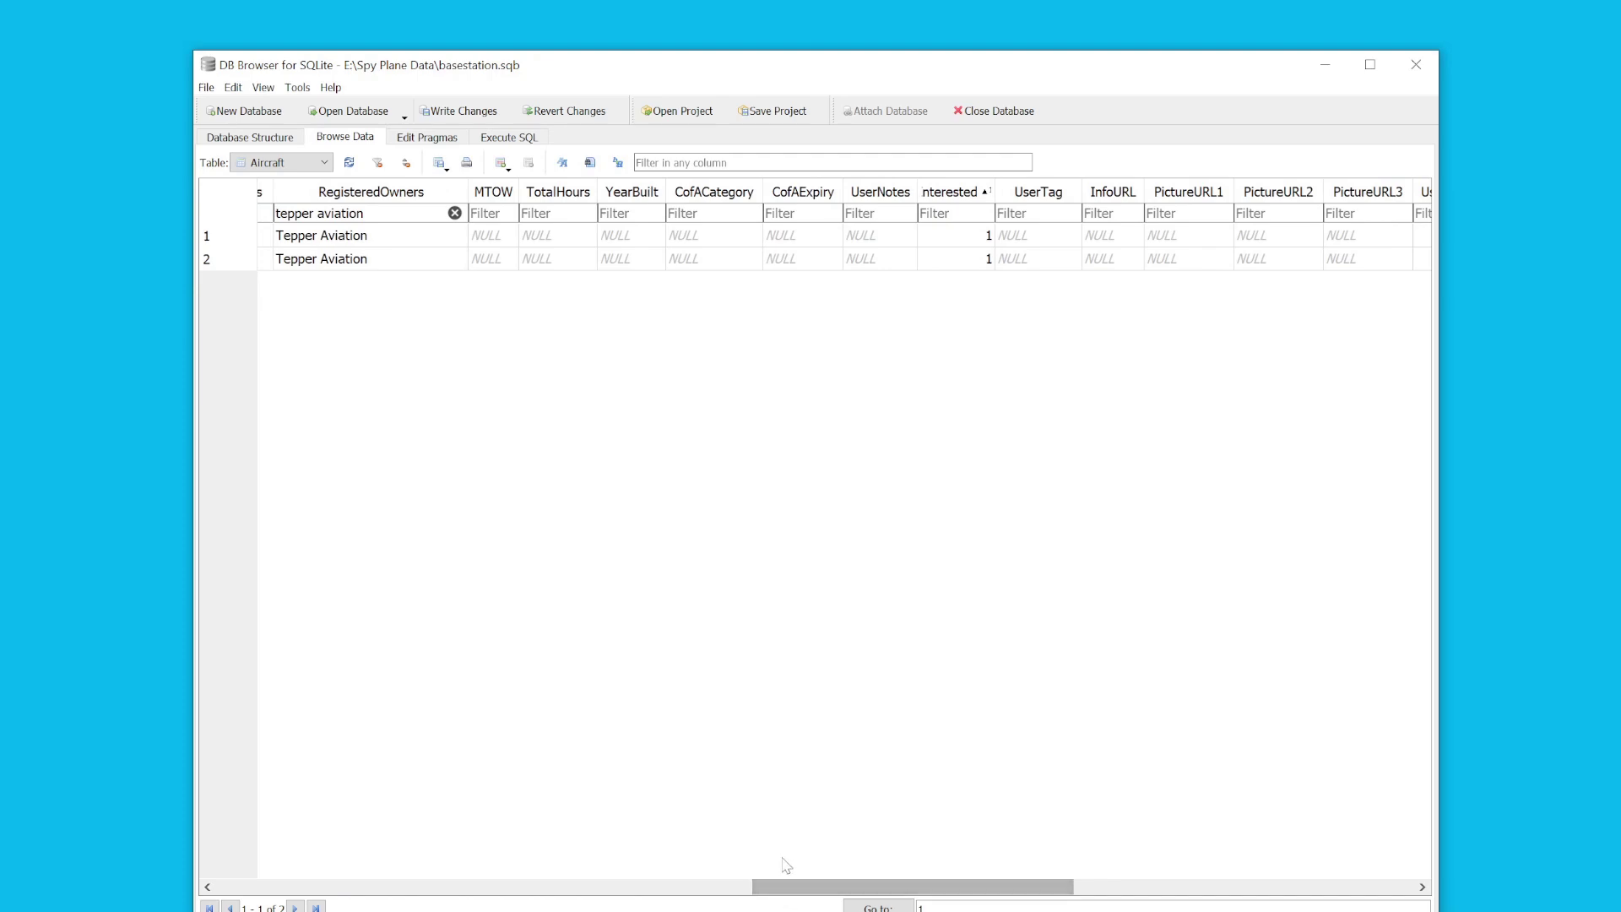
left_click_drag(844, 897, 773, 895)
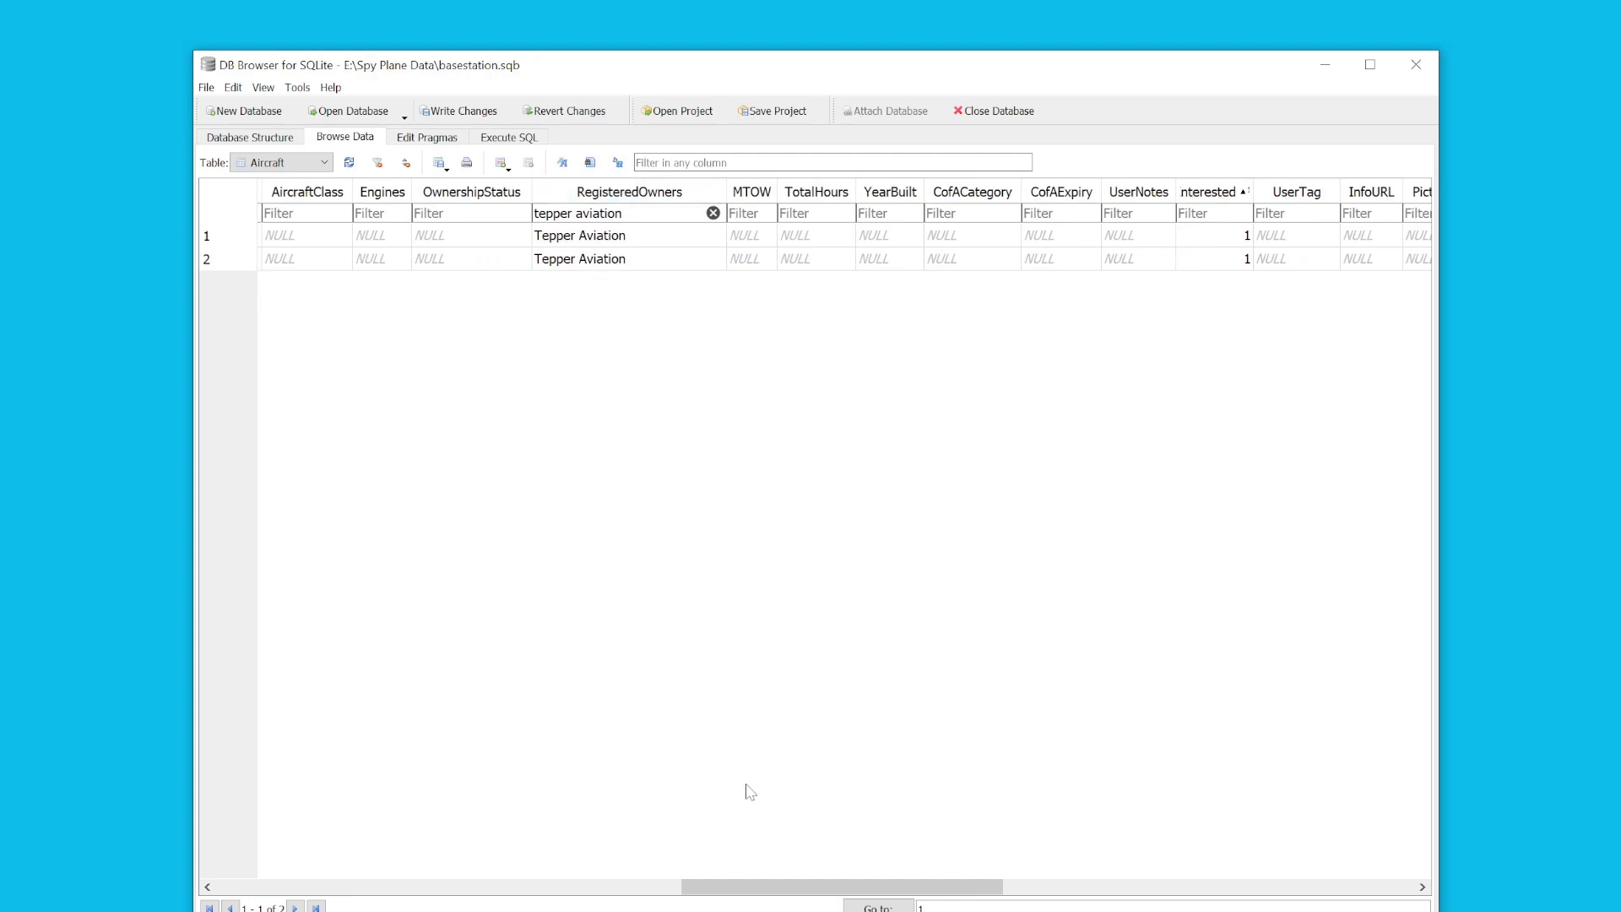
left_click_drag(776, 893, 825, 878)
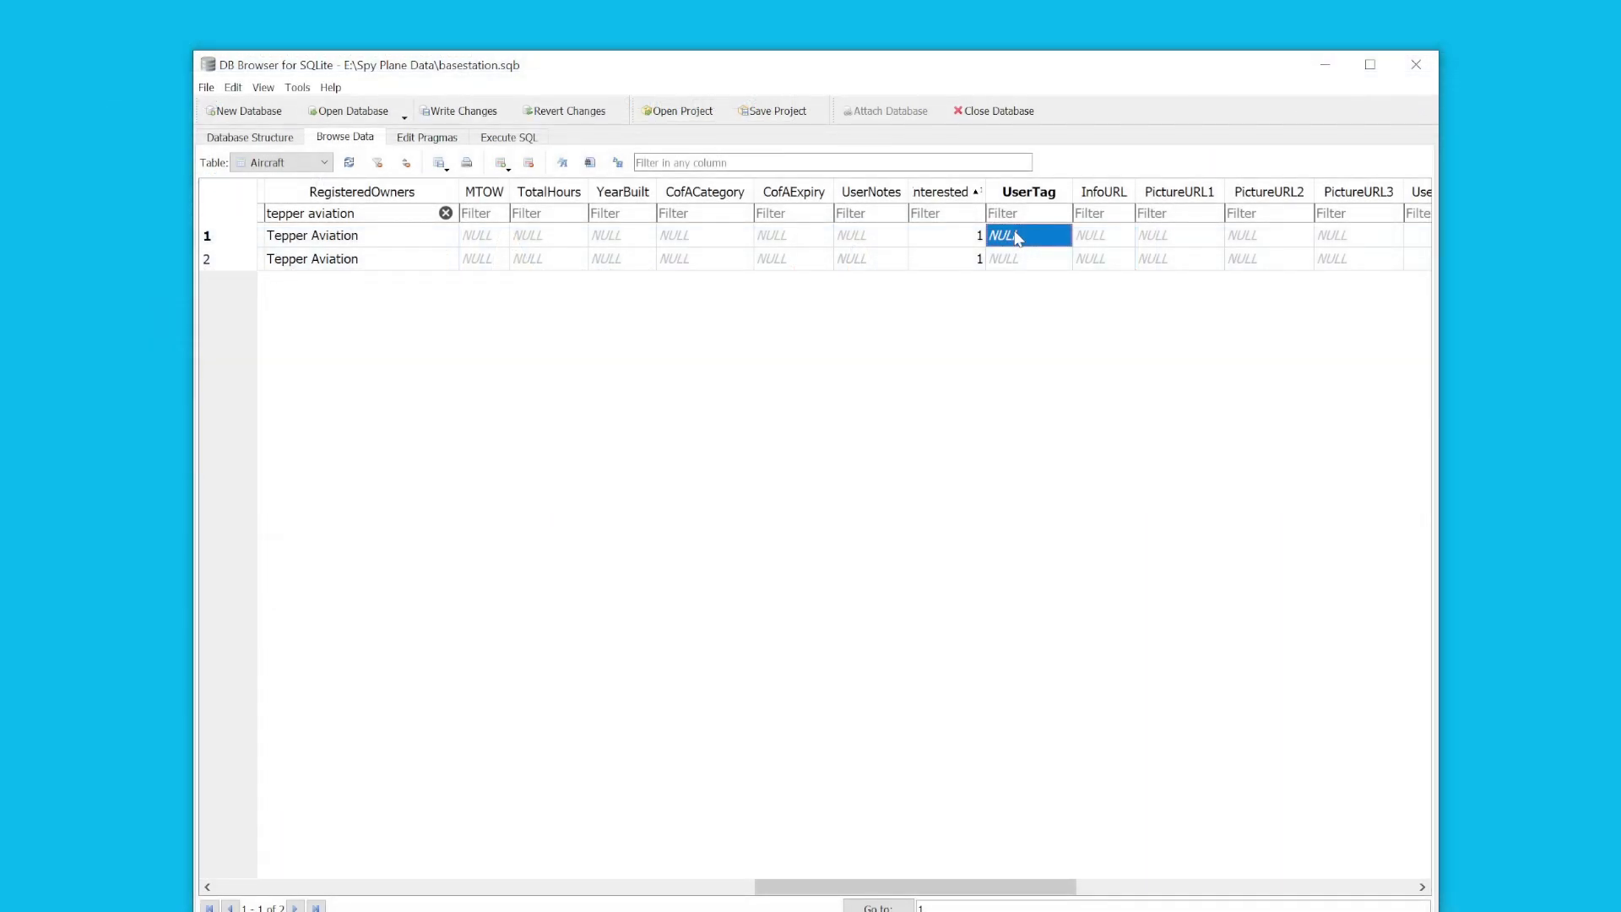
type("T")
type("Te")
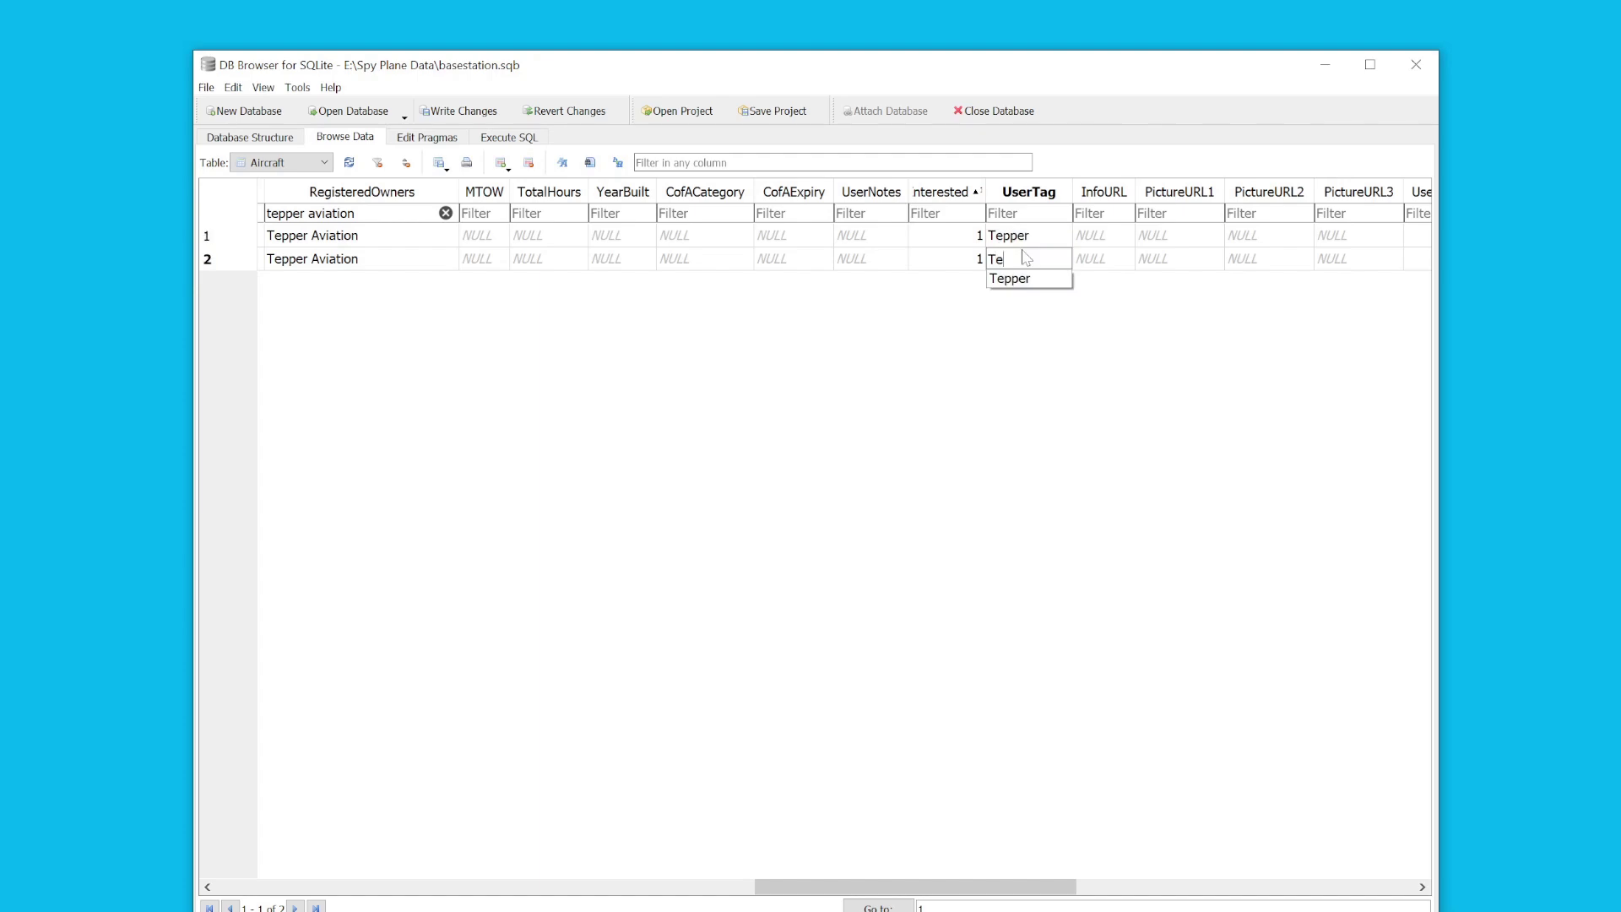
type("pper")
left_click(996, 390)
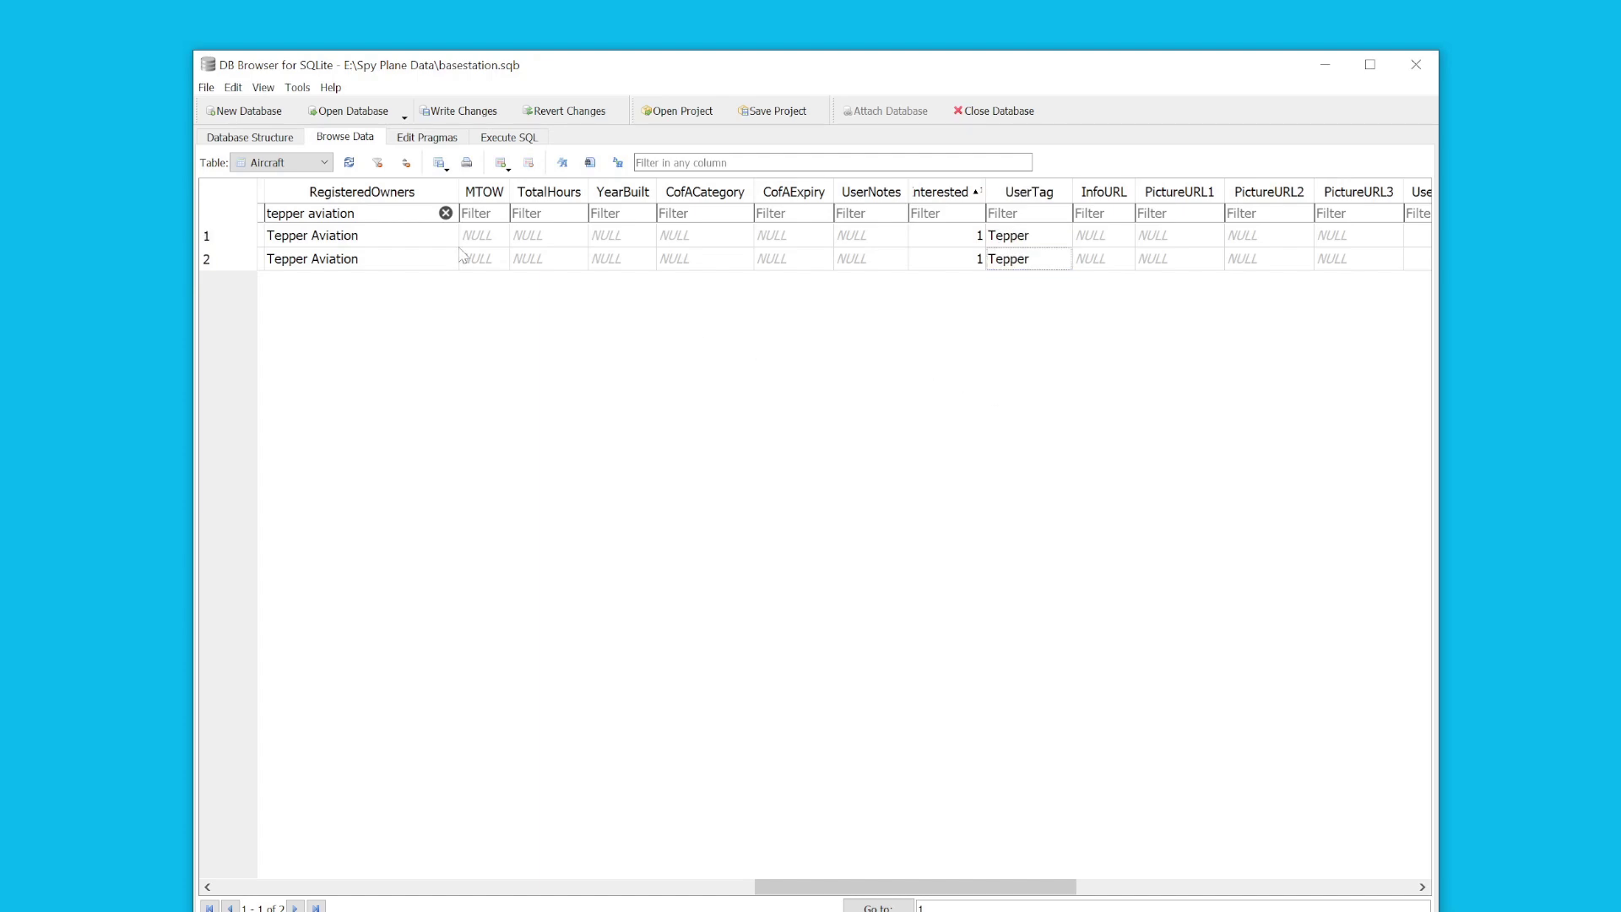
Clear the tepper aviation filter on RegisteredOwners and review the owners and tags of the flagged records
left_click_drag(952, 890, 923, 896)
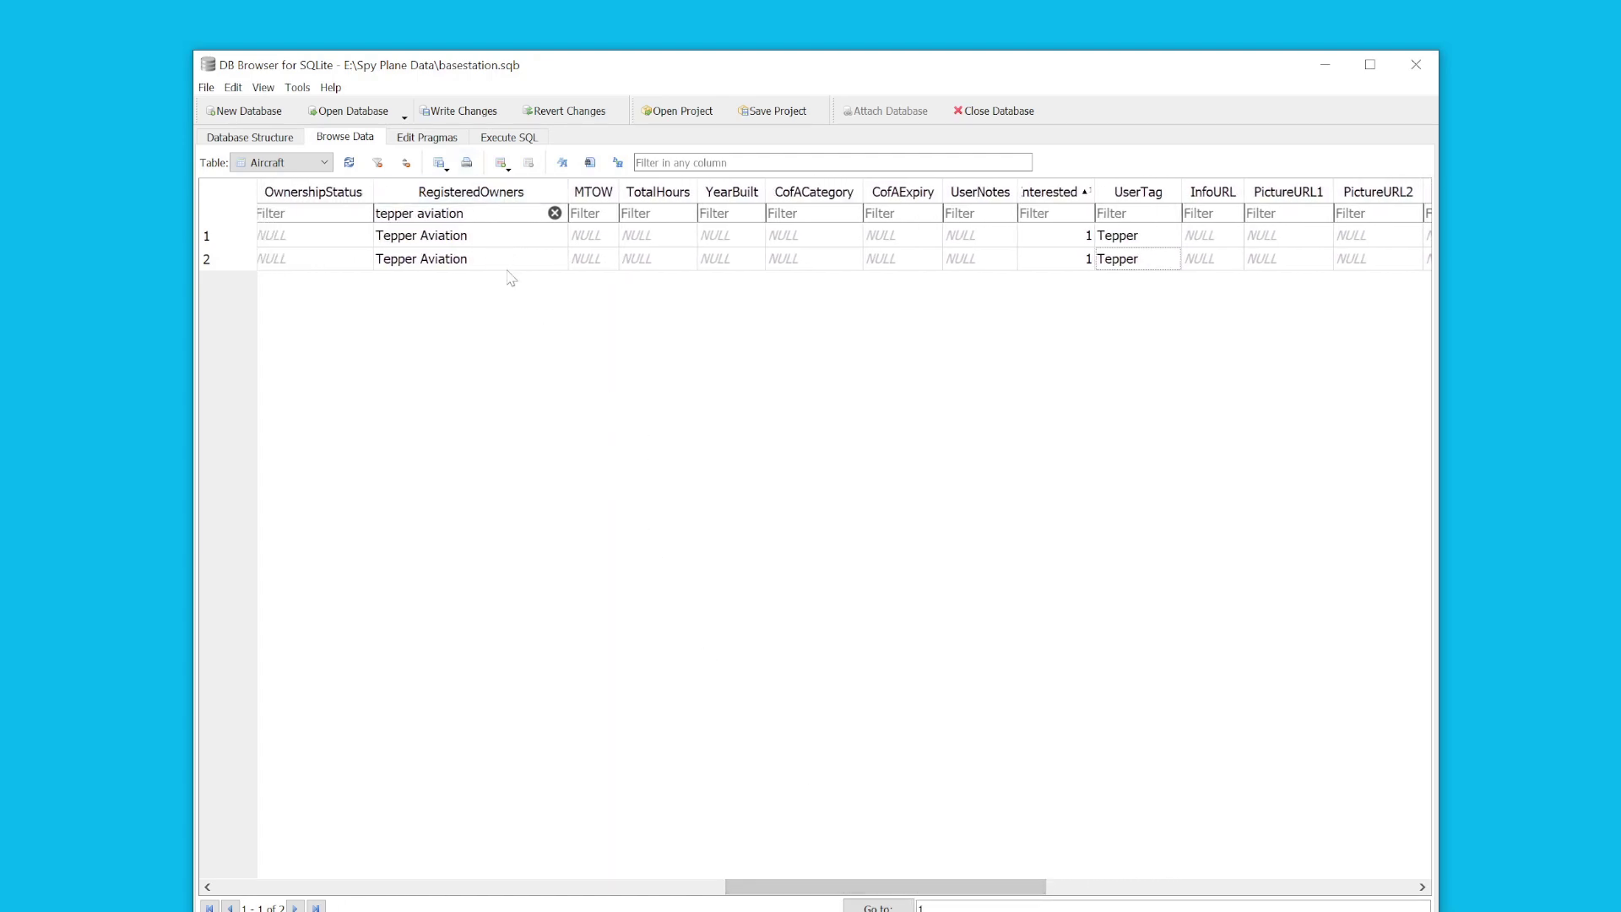
left_click(555, 214)
mouse_move(877, 887)
left_mouse_down()
mouse_move(855, 903)
mouse_move(878, 903)
left_mouse_up()
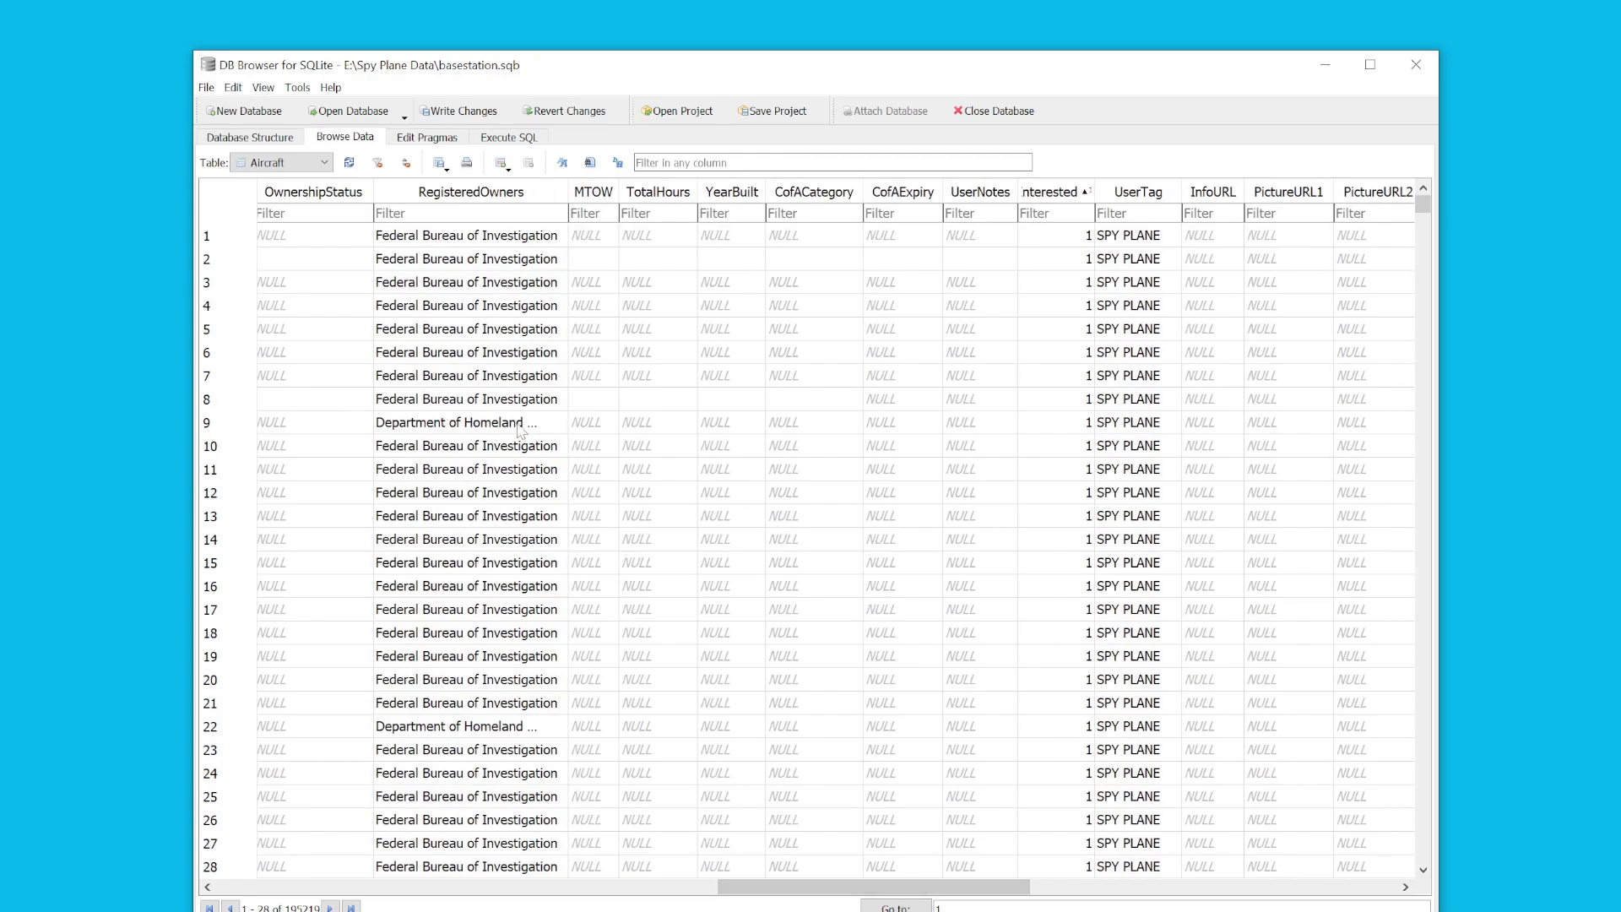
mouse_move(815, 887)
left_mouse_down()
mouse_move(795, 887)
mouse_move(823, 886)
left_mouse_up()
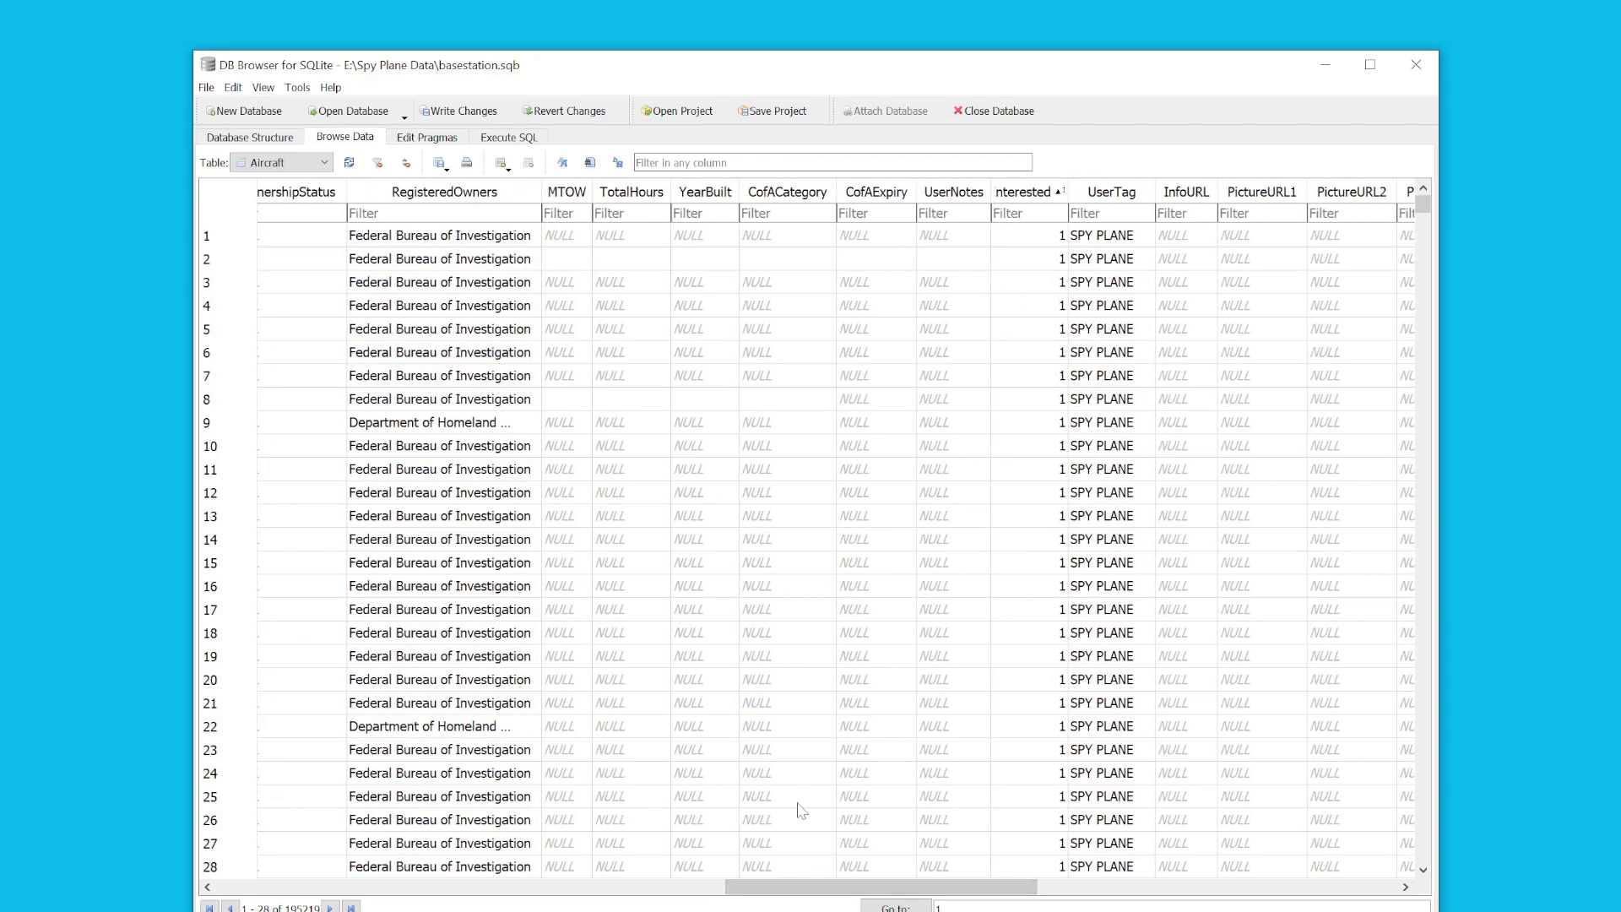
scroll(777, 757, "down", 5)
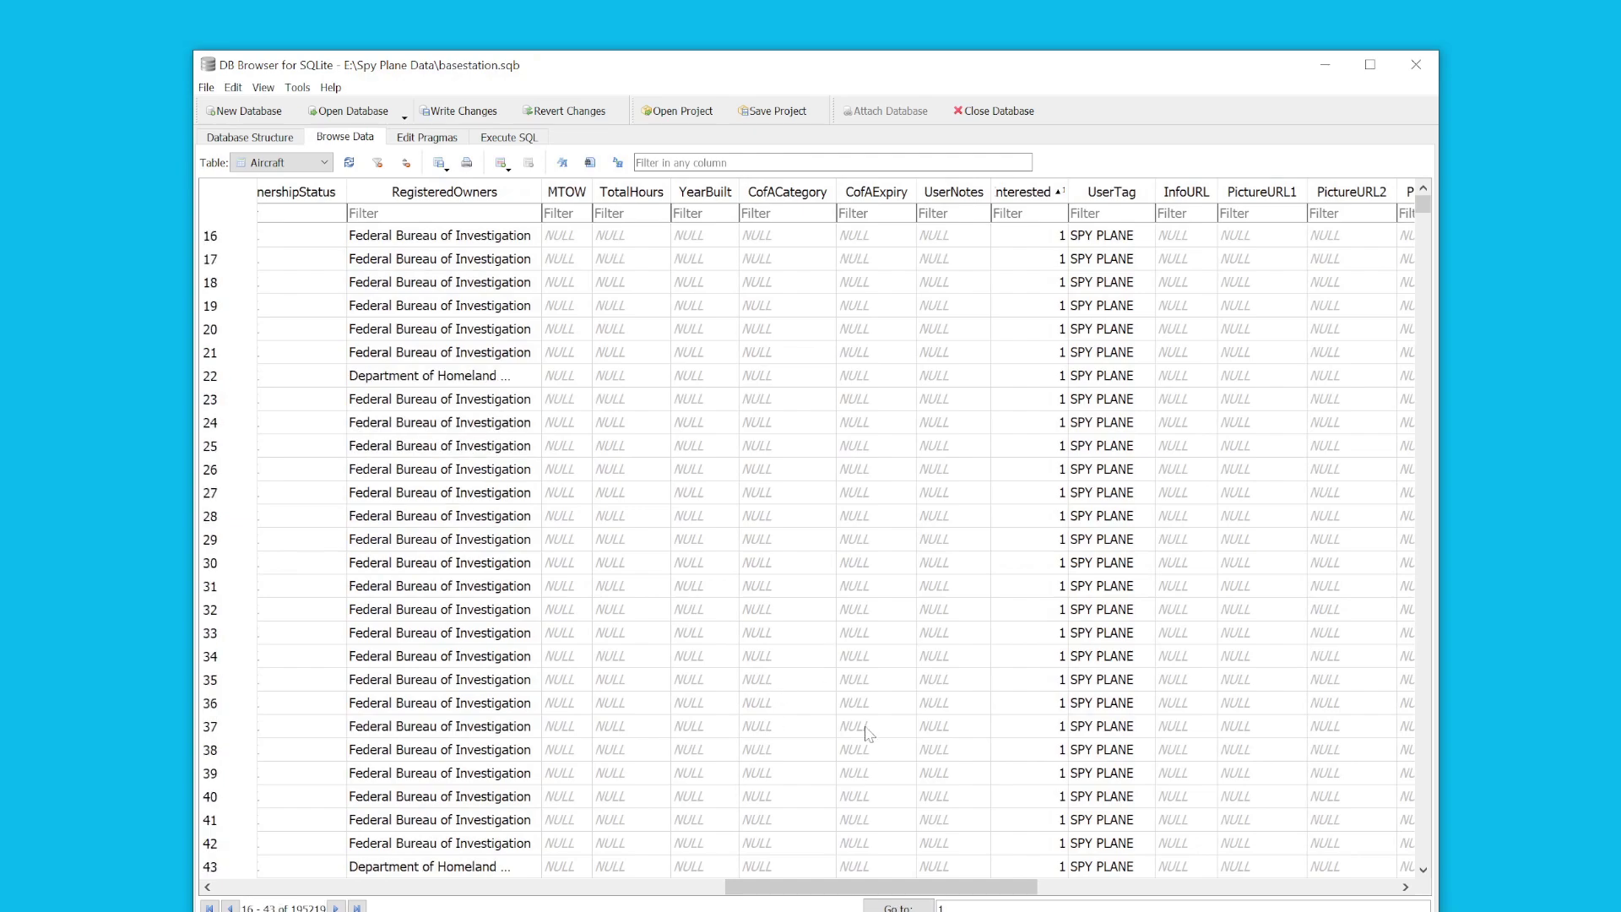
left_click_drag(863, 888, 837, 897)
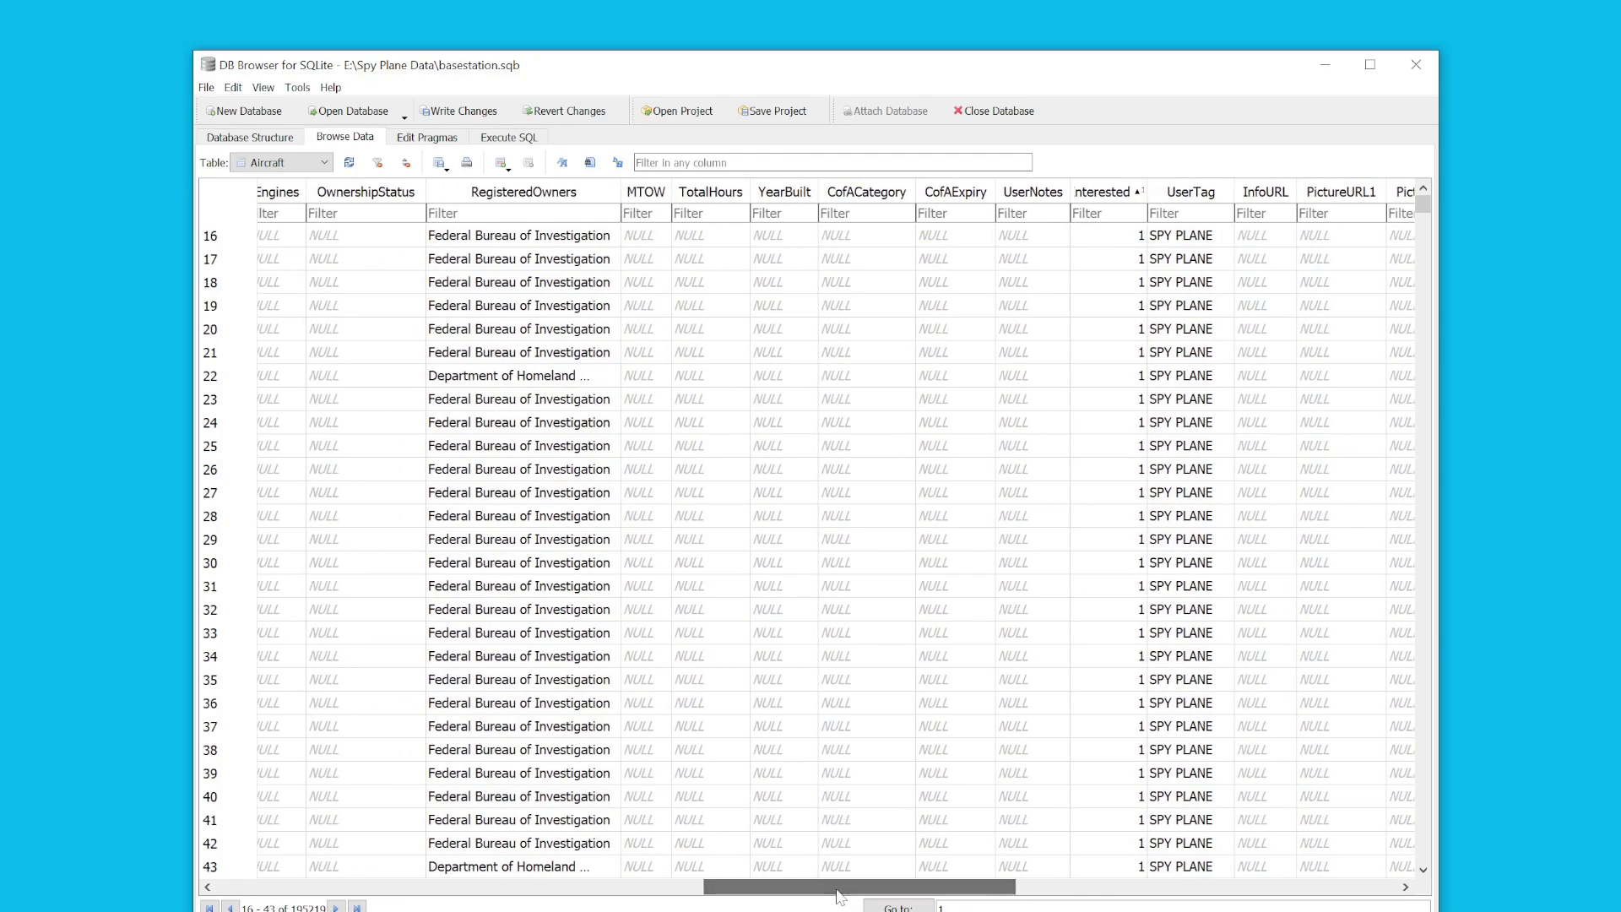
scroll(806, 731, "down", 5)
scroll(755, 675, "down", 19)
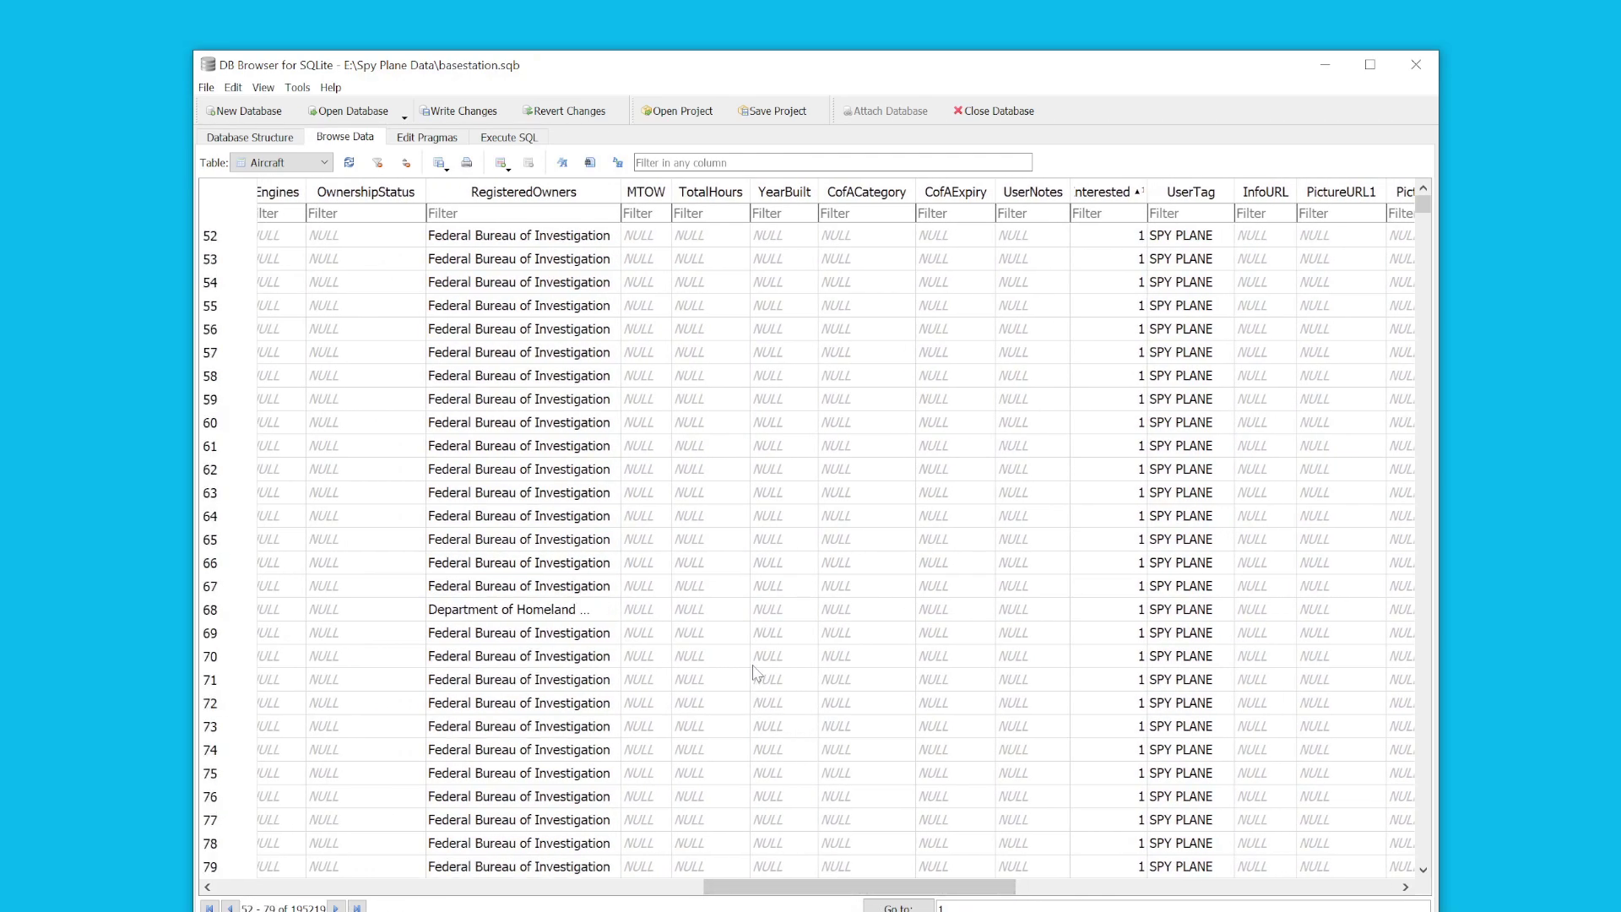
Review the registered owners and user tags of the flagged records, from the SPY PLANE entries through the air force, police and army aircraft
scroll(766, 512, "up", 5)
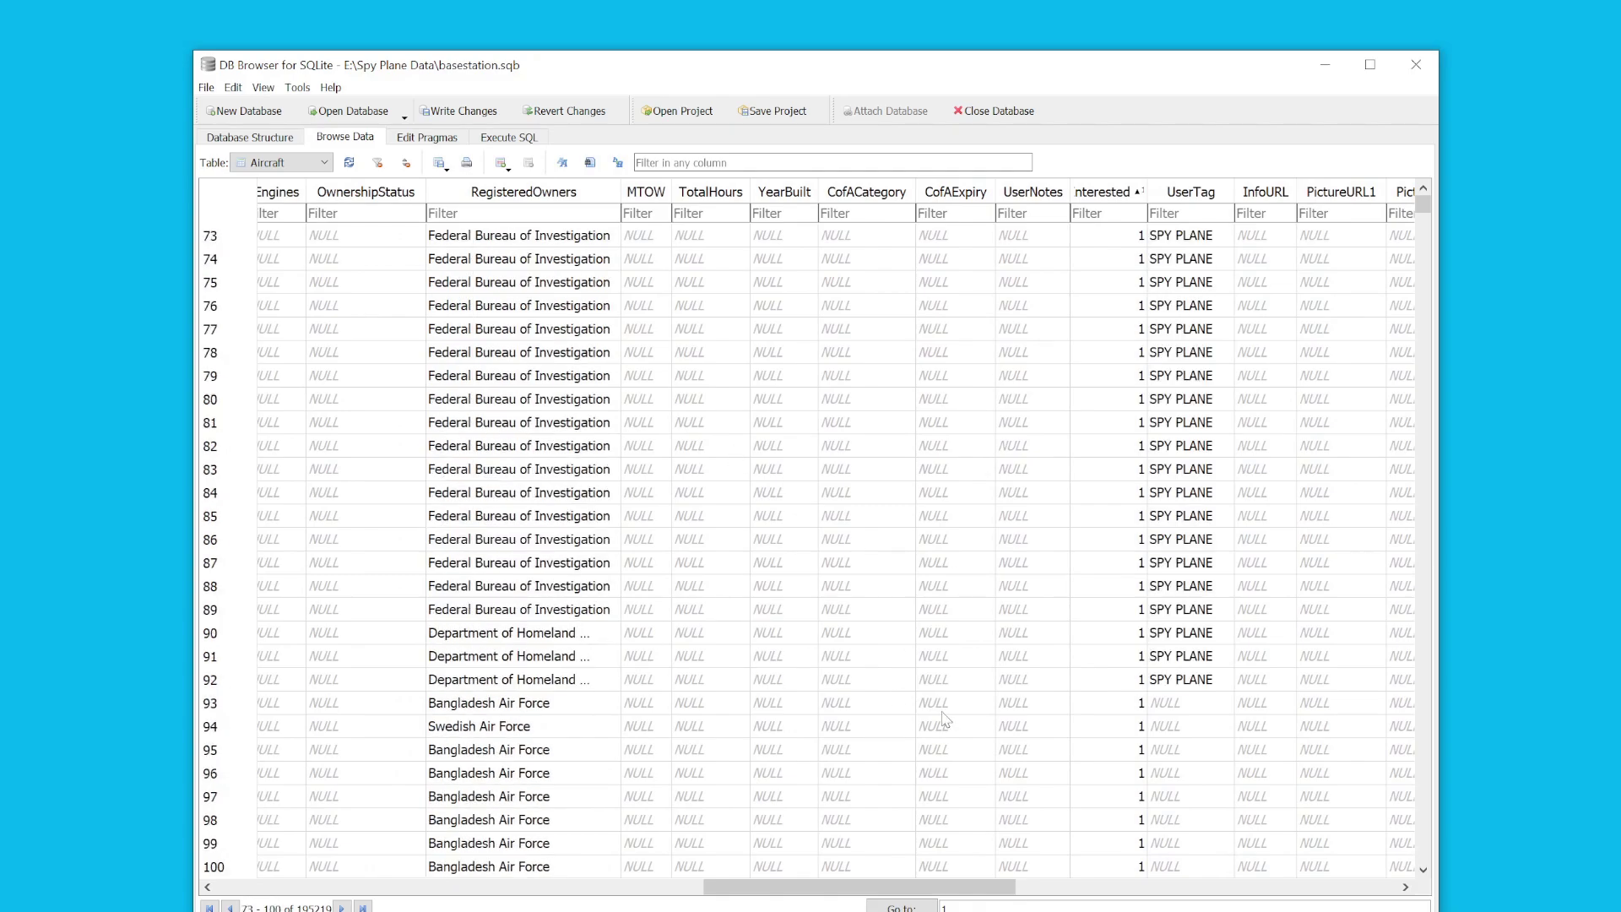
scroll(977, 363, "right", 1)
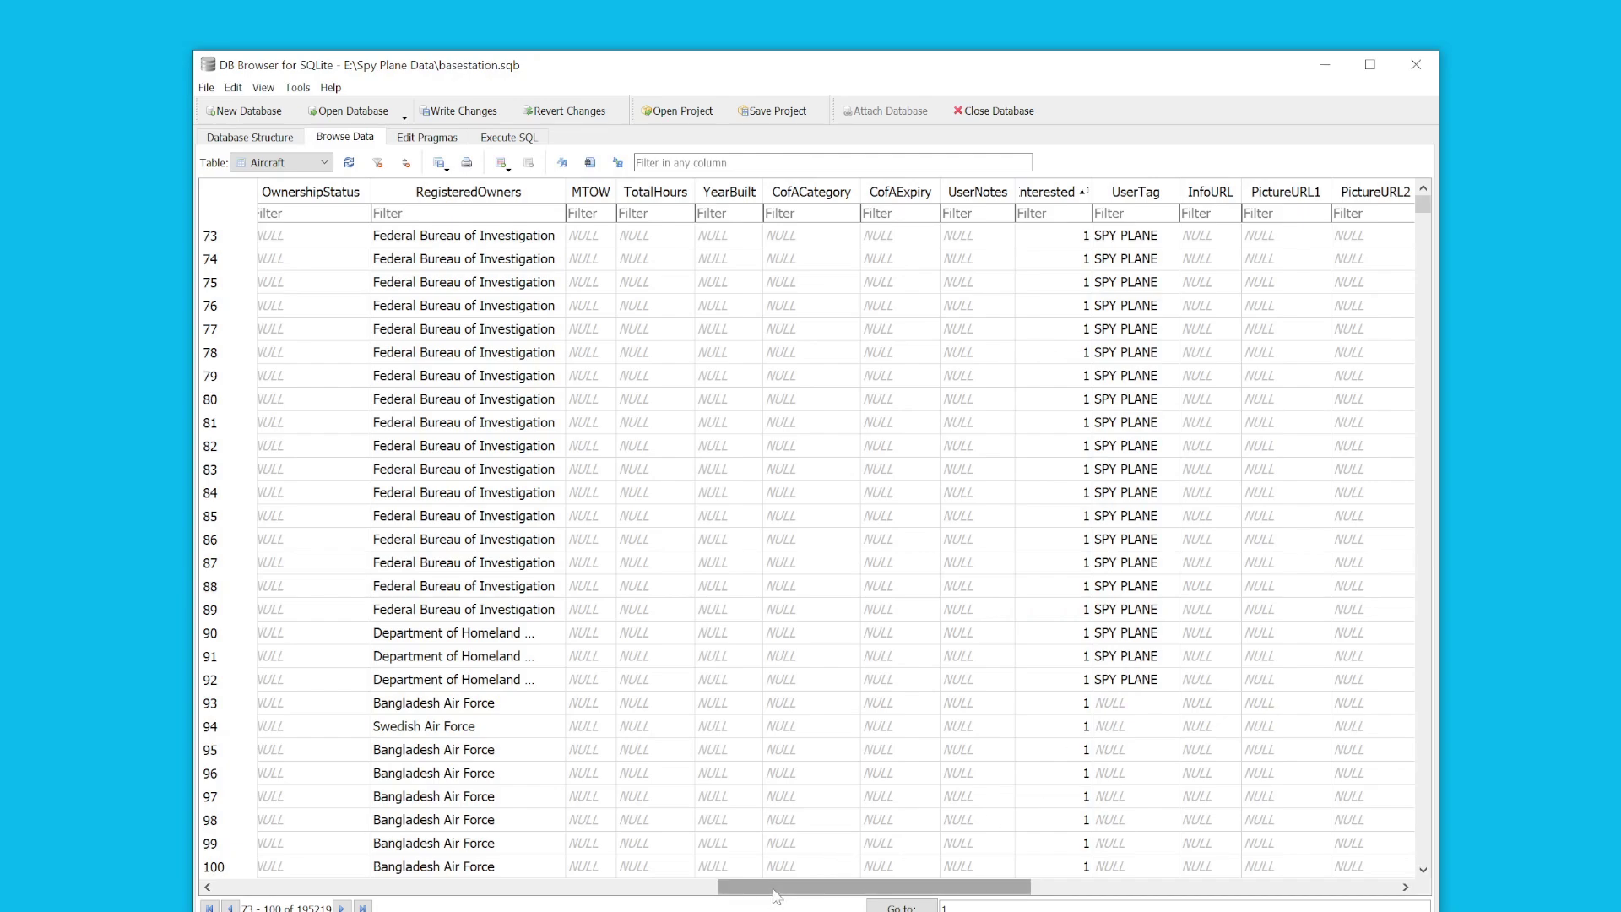
left_click_drag(775, 888, 777, 888)
scroll(827, 698, "down", 2)
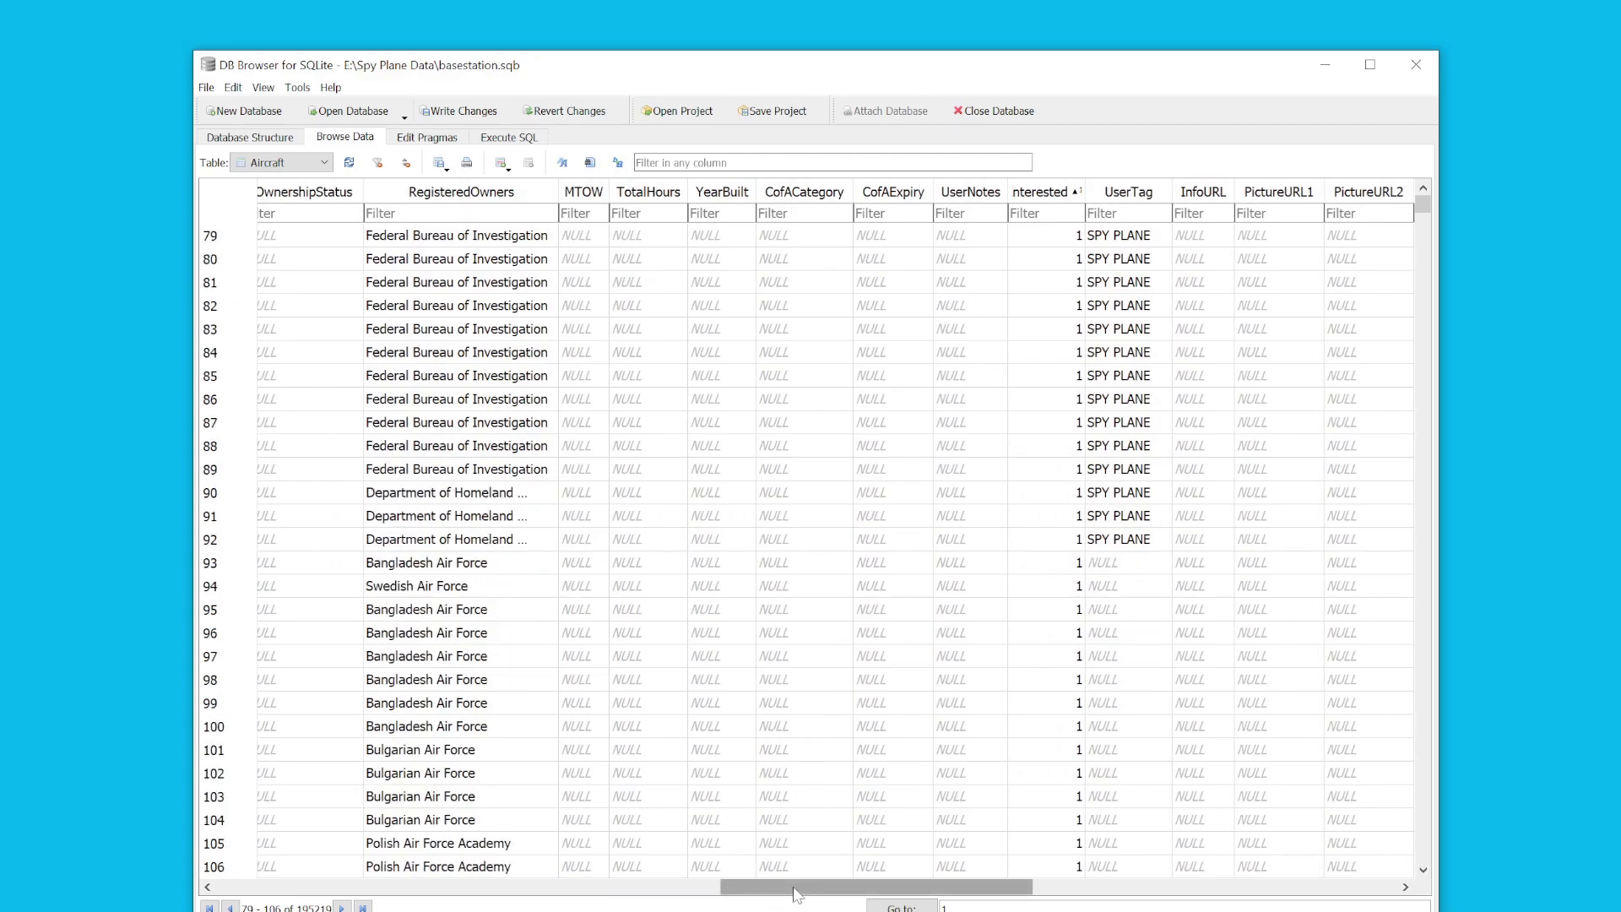
left_click_drag(791, 894, 797, 892)
scroll(884, 568, "down", 9)
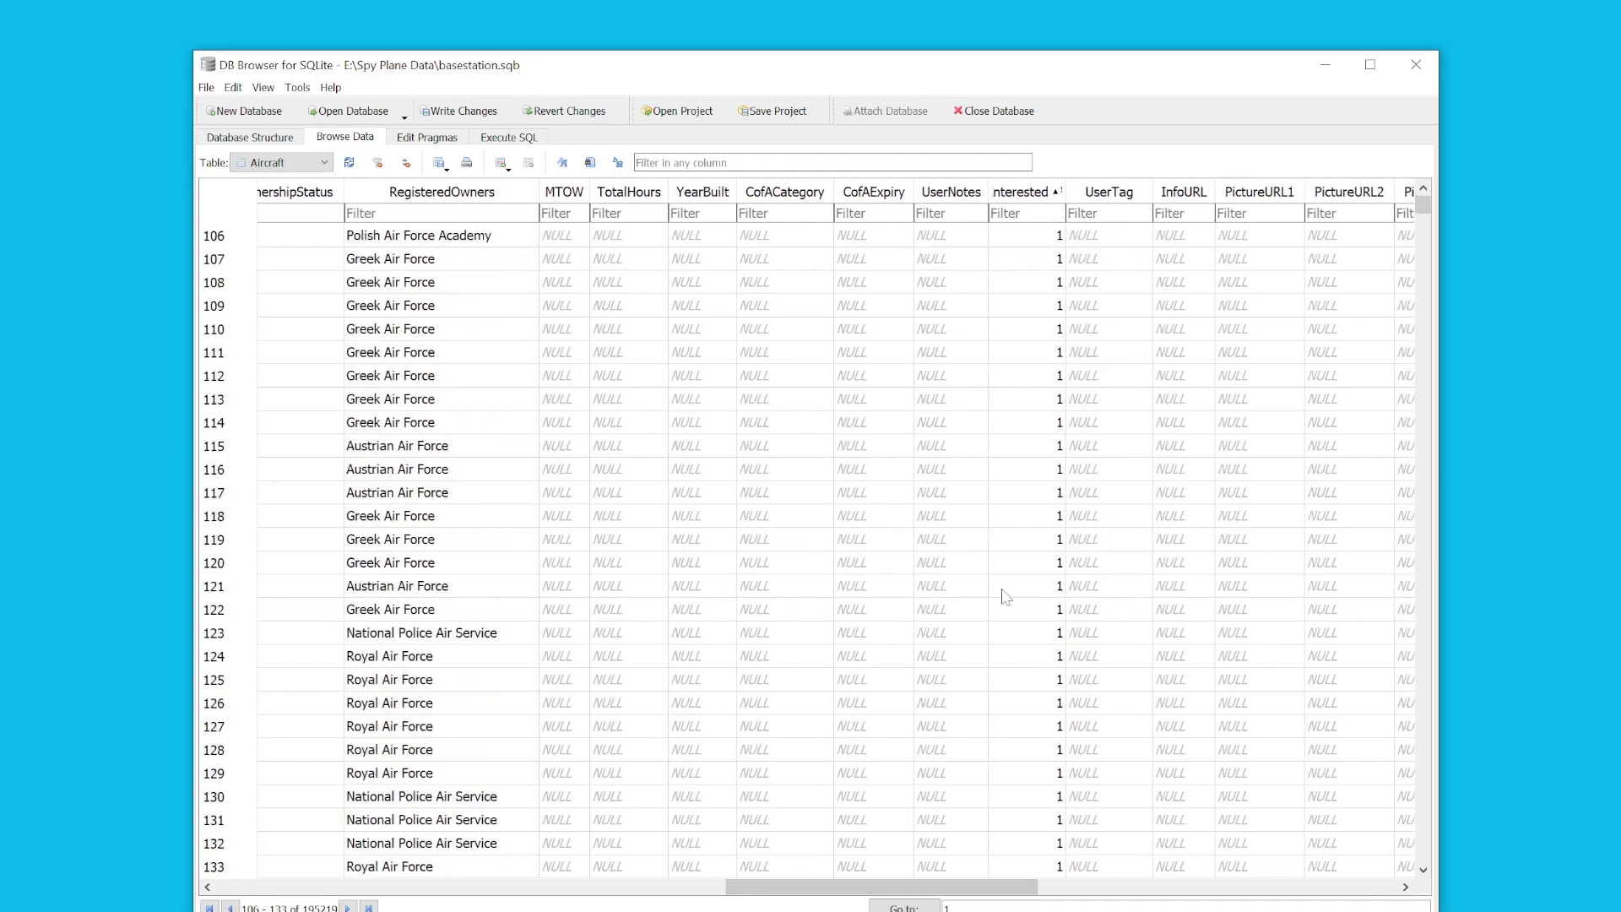
left_click_drag(845, 884, 852, 882)
scroll(827, 553, "down", 16)
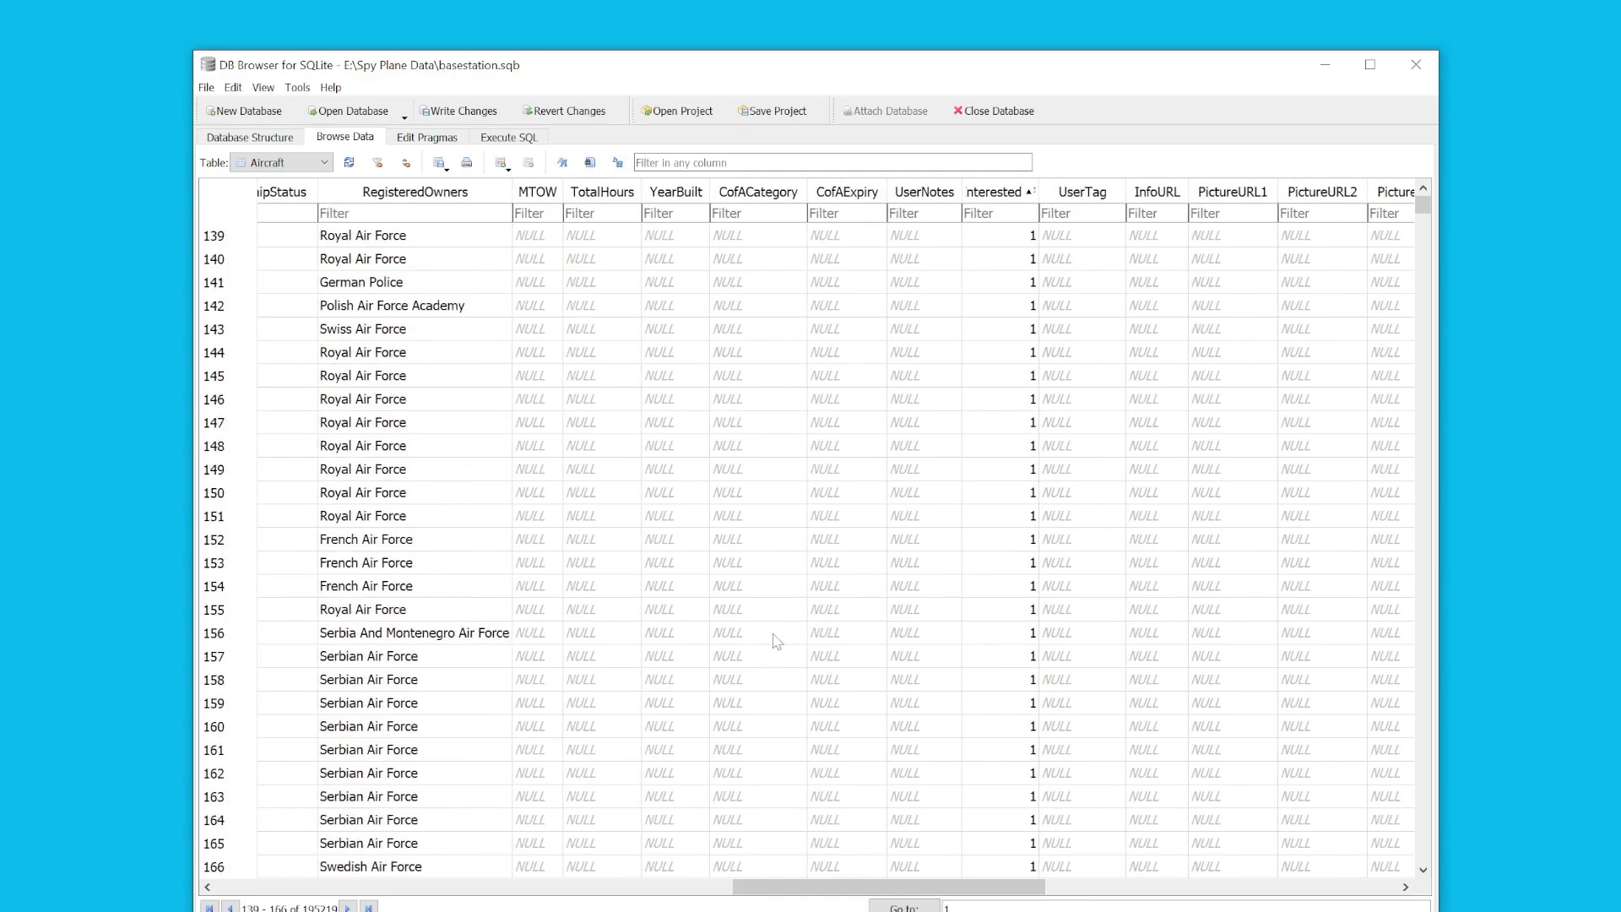
scroll(777, 633, "down", 5)
scroll(784, 747, "down", 12)
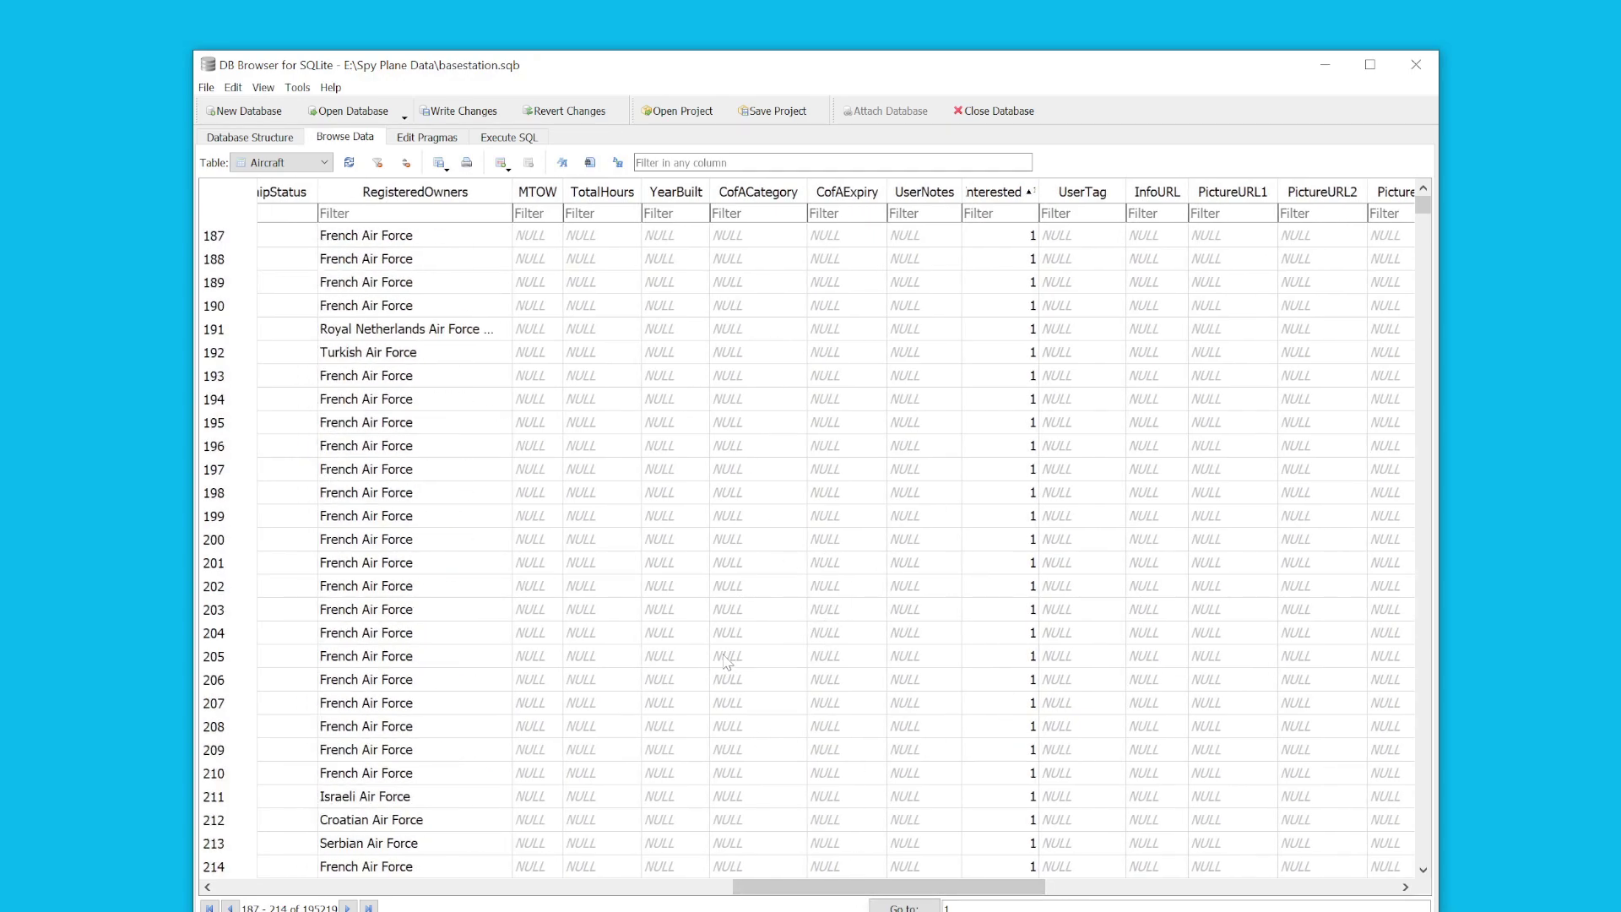
scroll(658, 646, "down", 6)
scroll(438, 626, "down", 12)
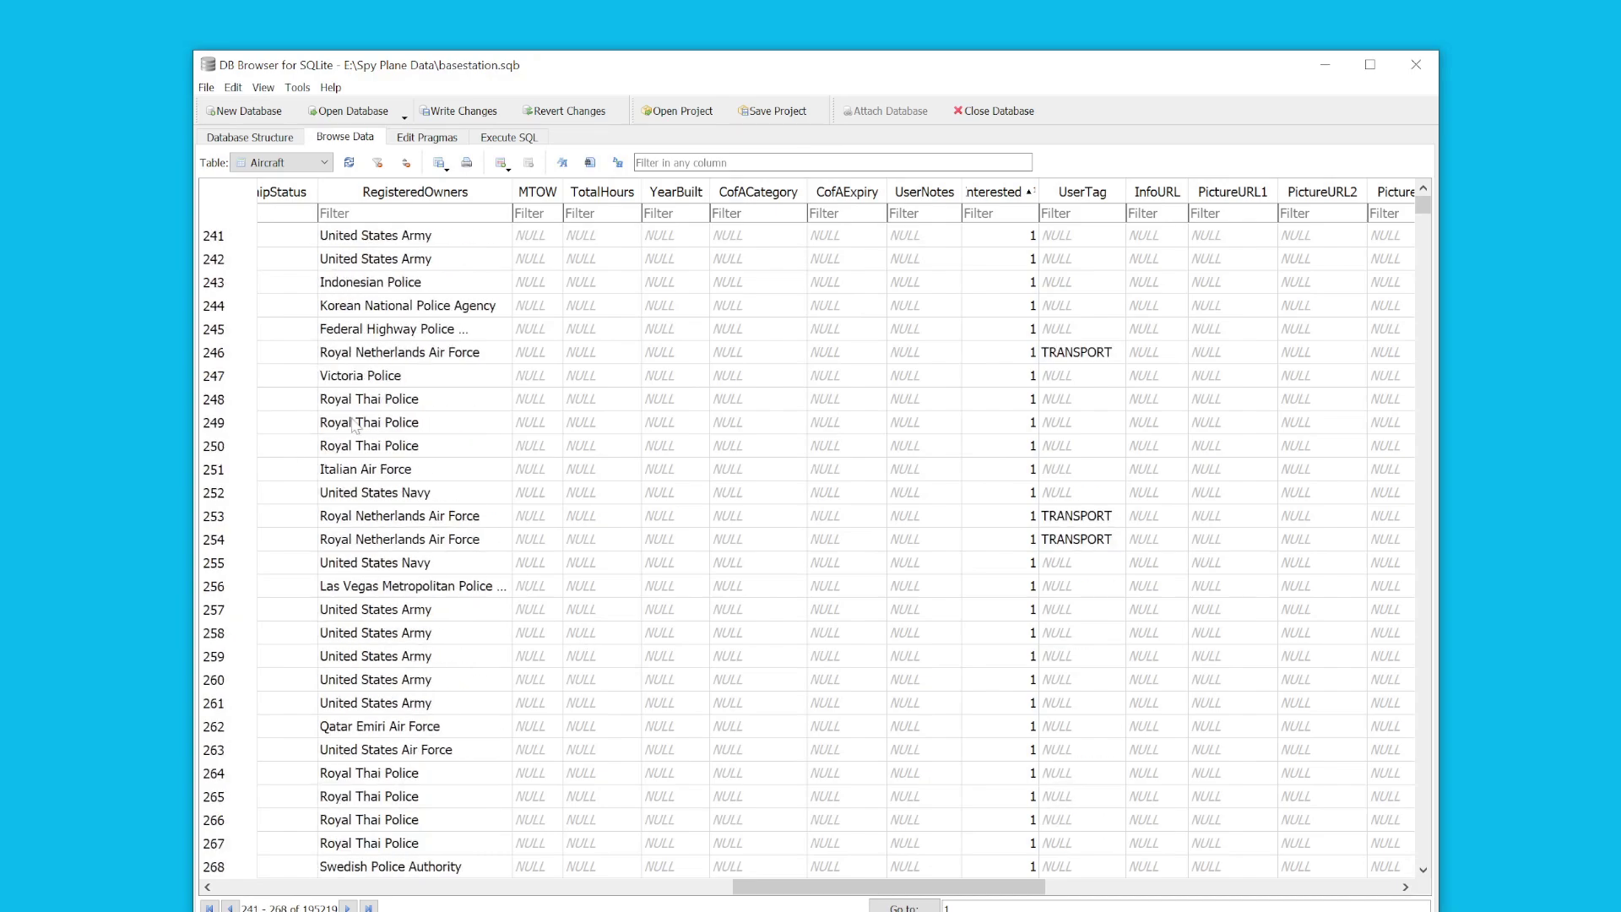
scroll(453, 533, "up", 7)
scroll(379, 547, "down", 4)
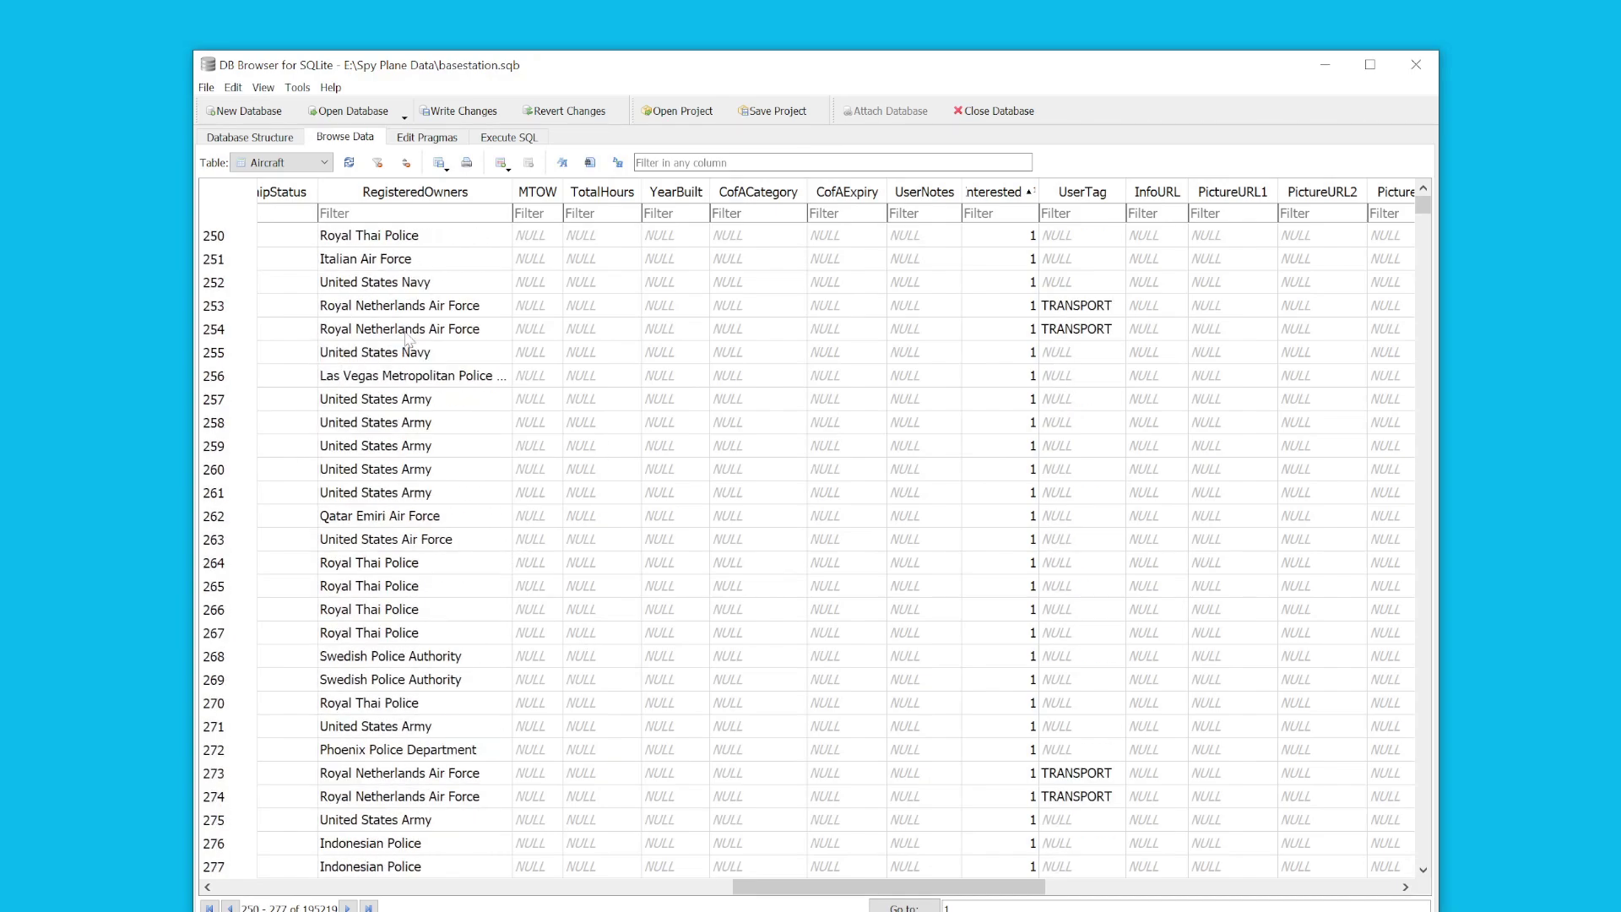
scroll(437, 397, "up", 2)
scroll(478, 673, "down", 14)
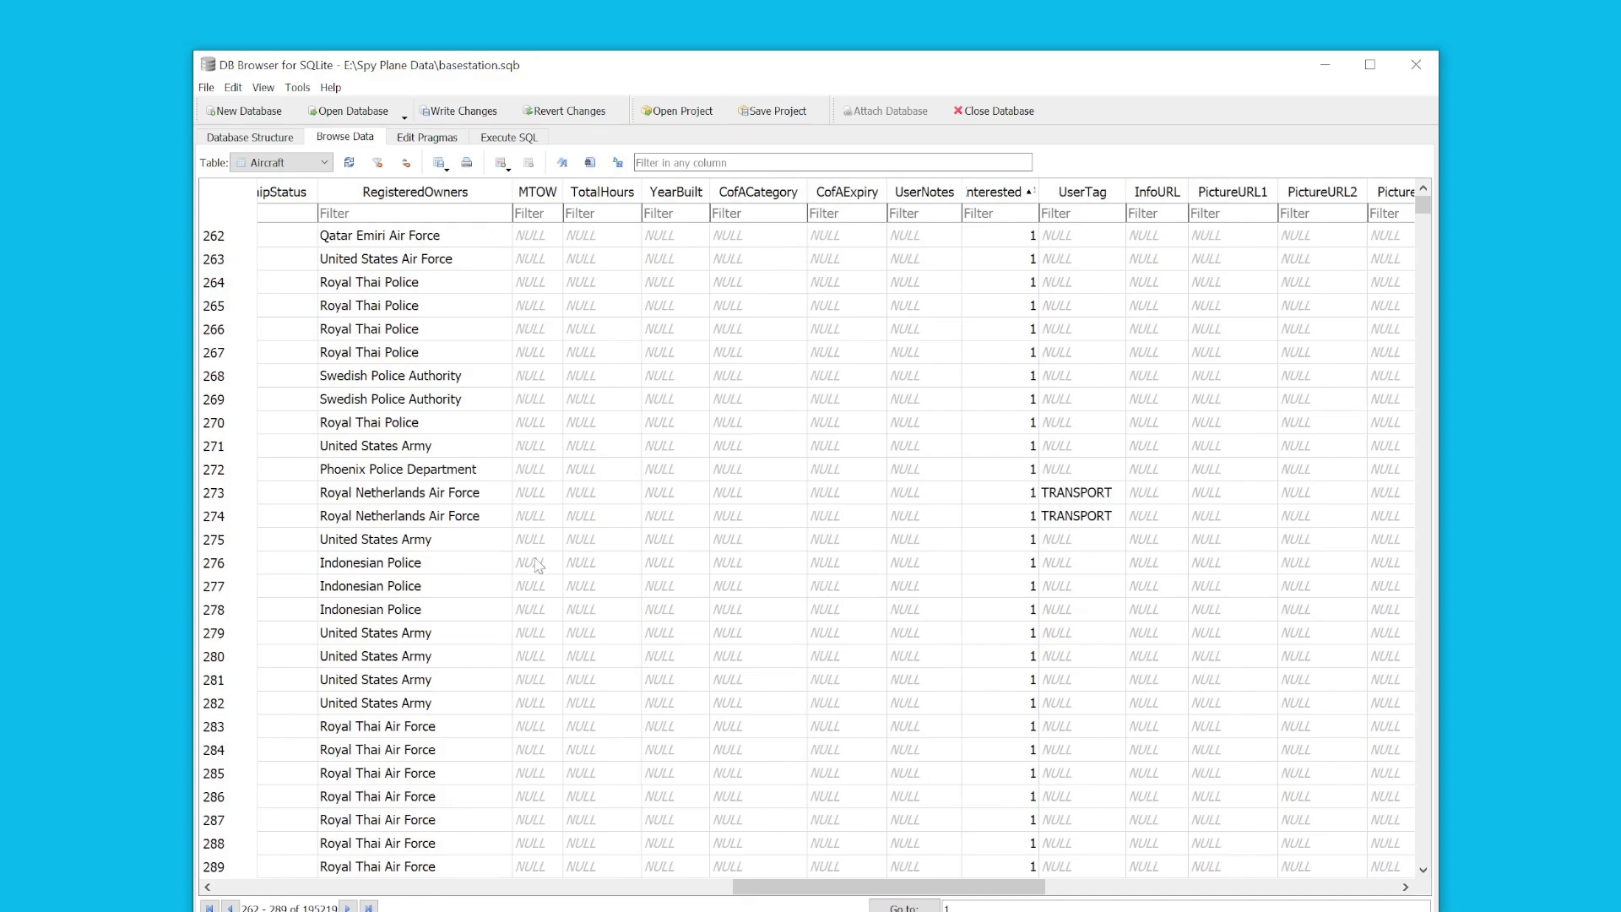
scroll(626, 528, "down", 3)
scroll(566, 479, "down", 9)
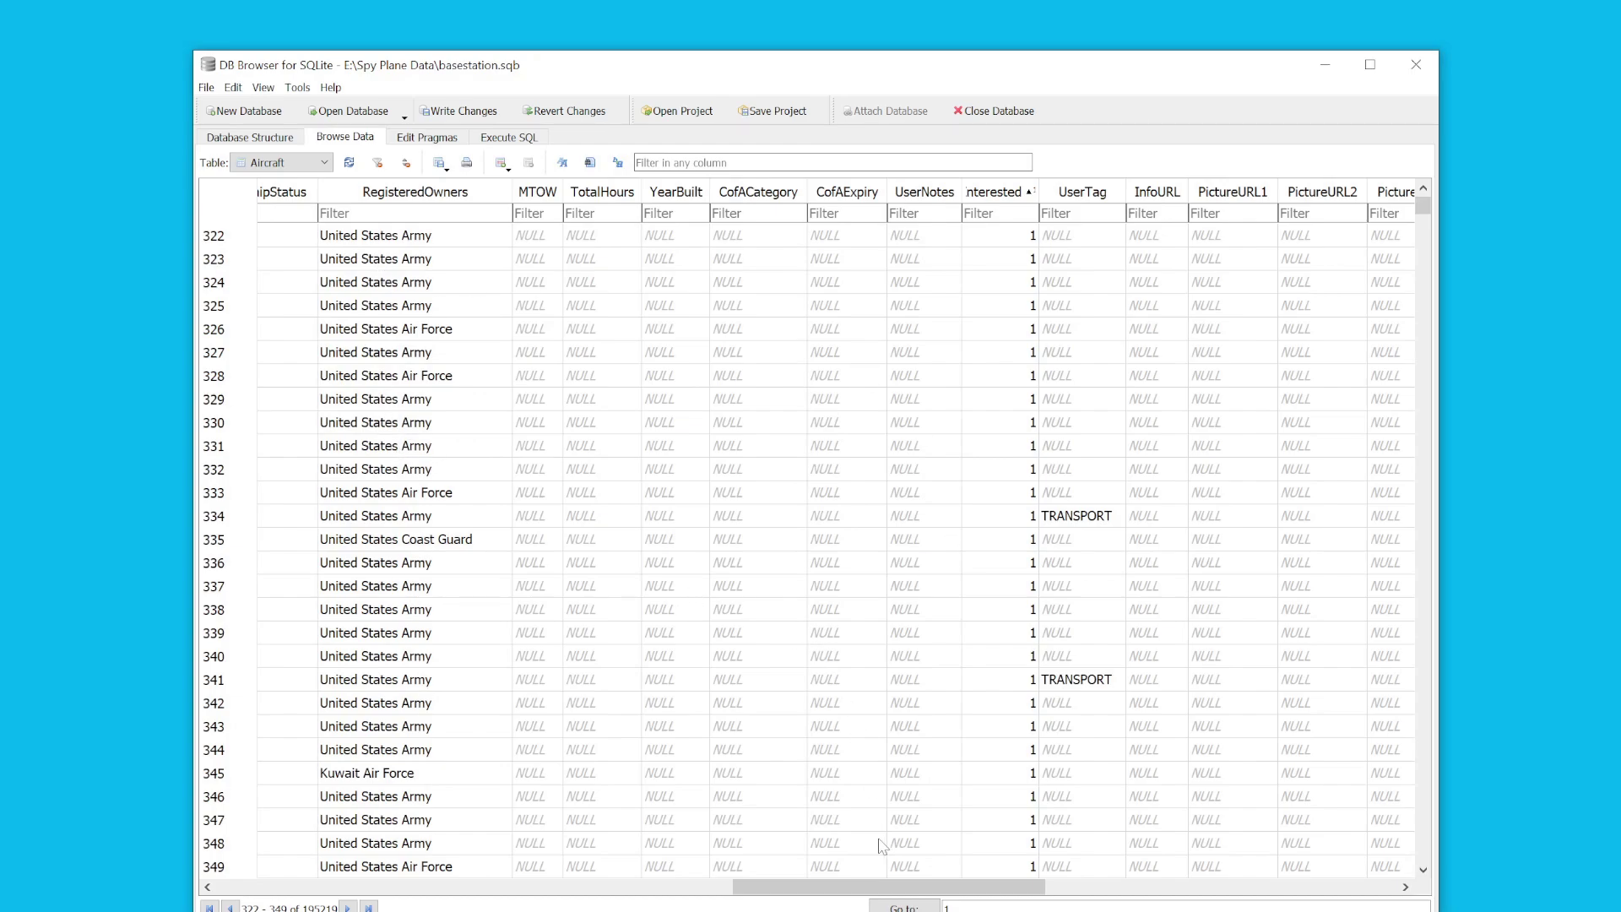
Examine the aircraft types alongside the registered owners of the flagged military and police records, including the Russian Air Force helicopters
scroll(865, 886, "left", 2)
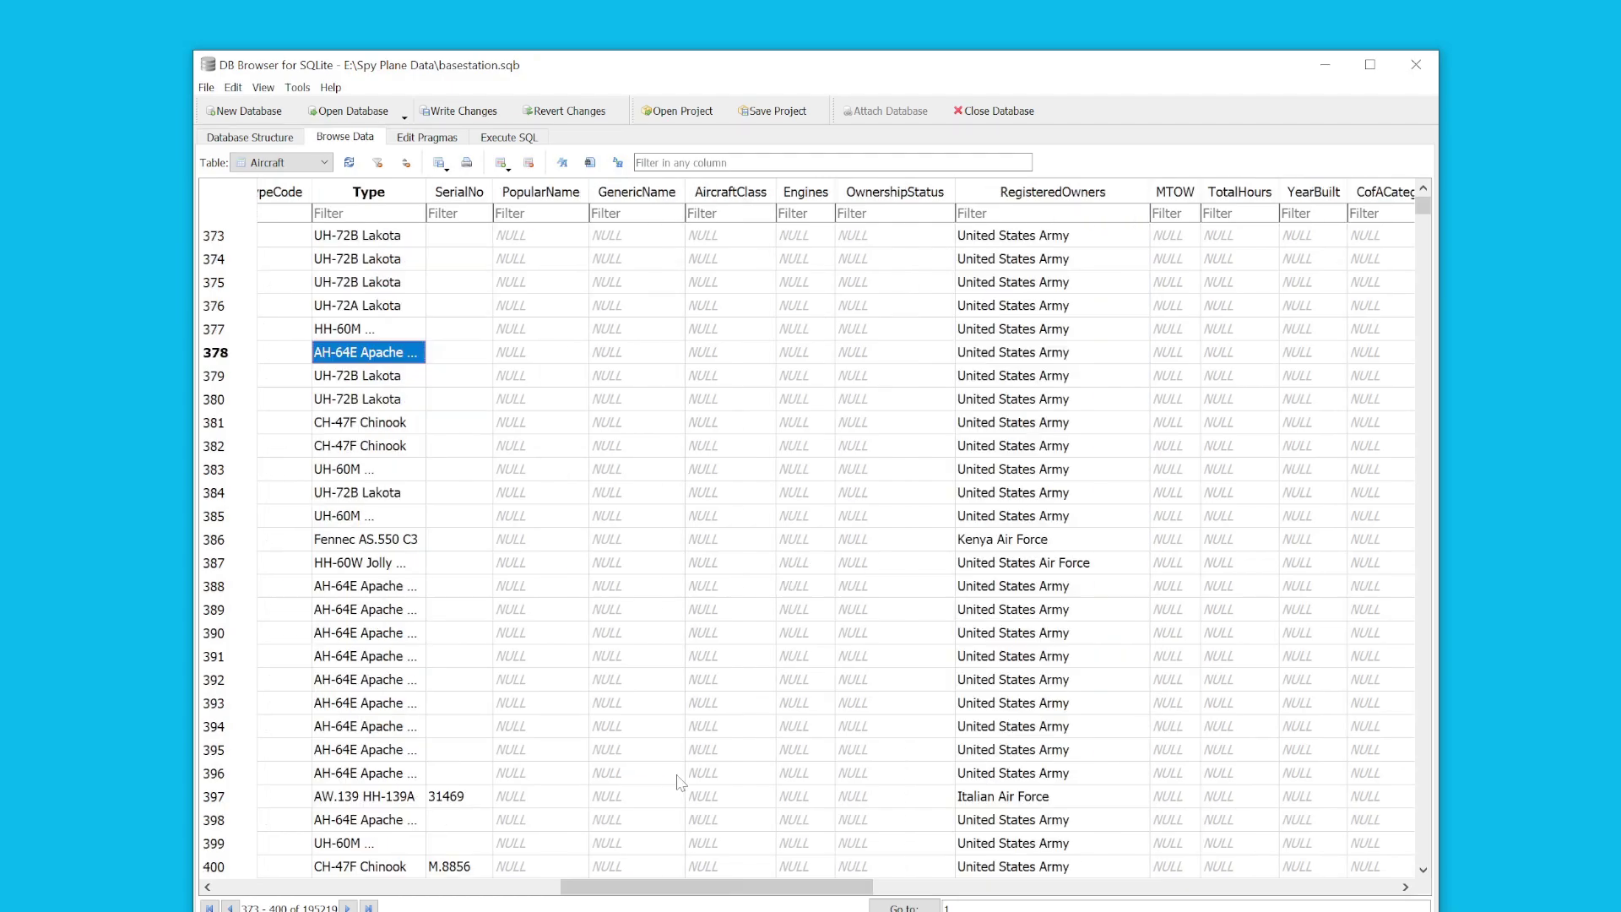
scroll(673, 672, "down", 18)
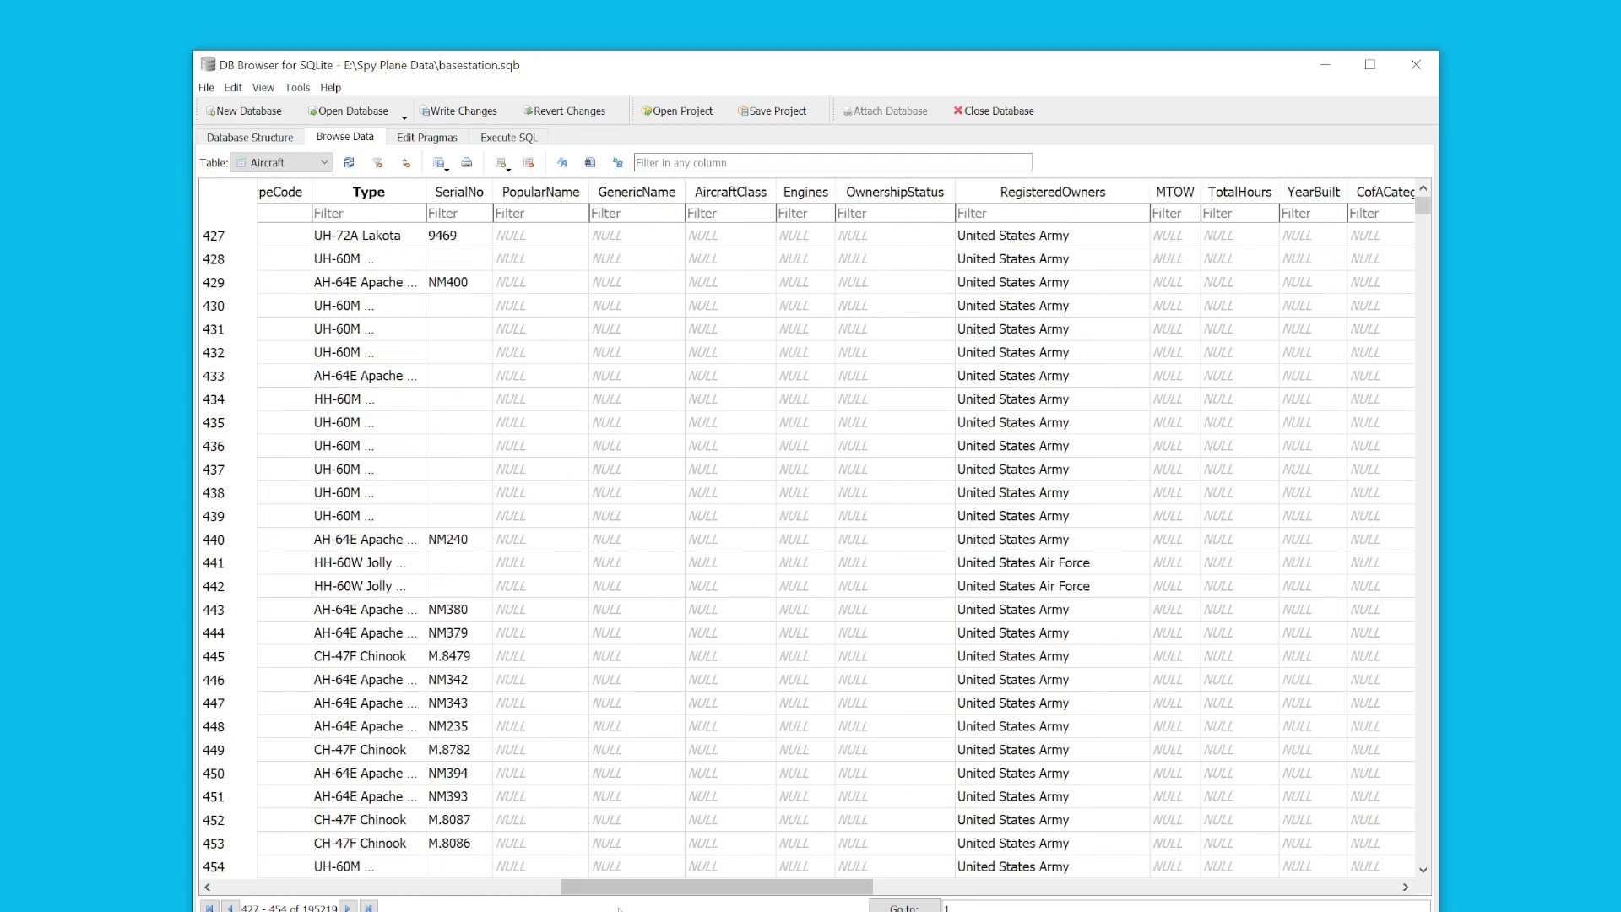
scroll(650, 620, "down", 20)
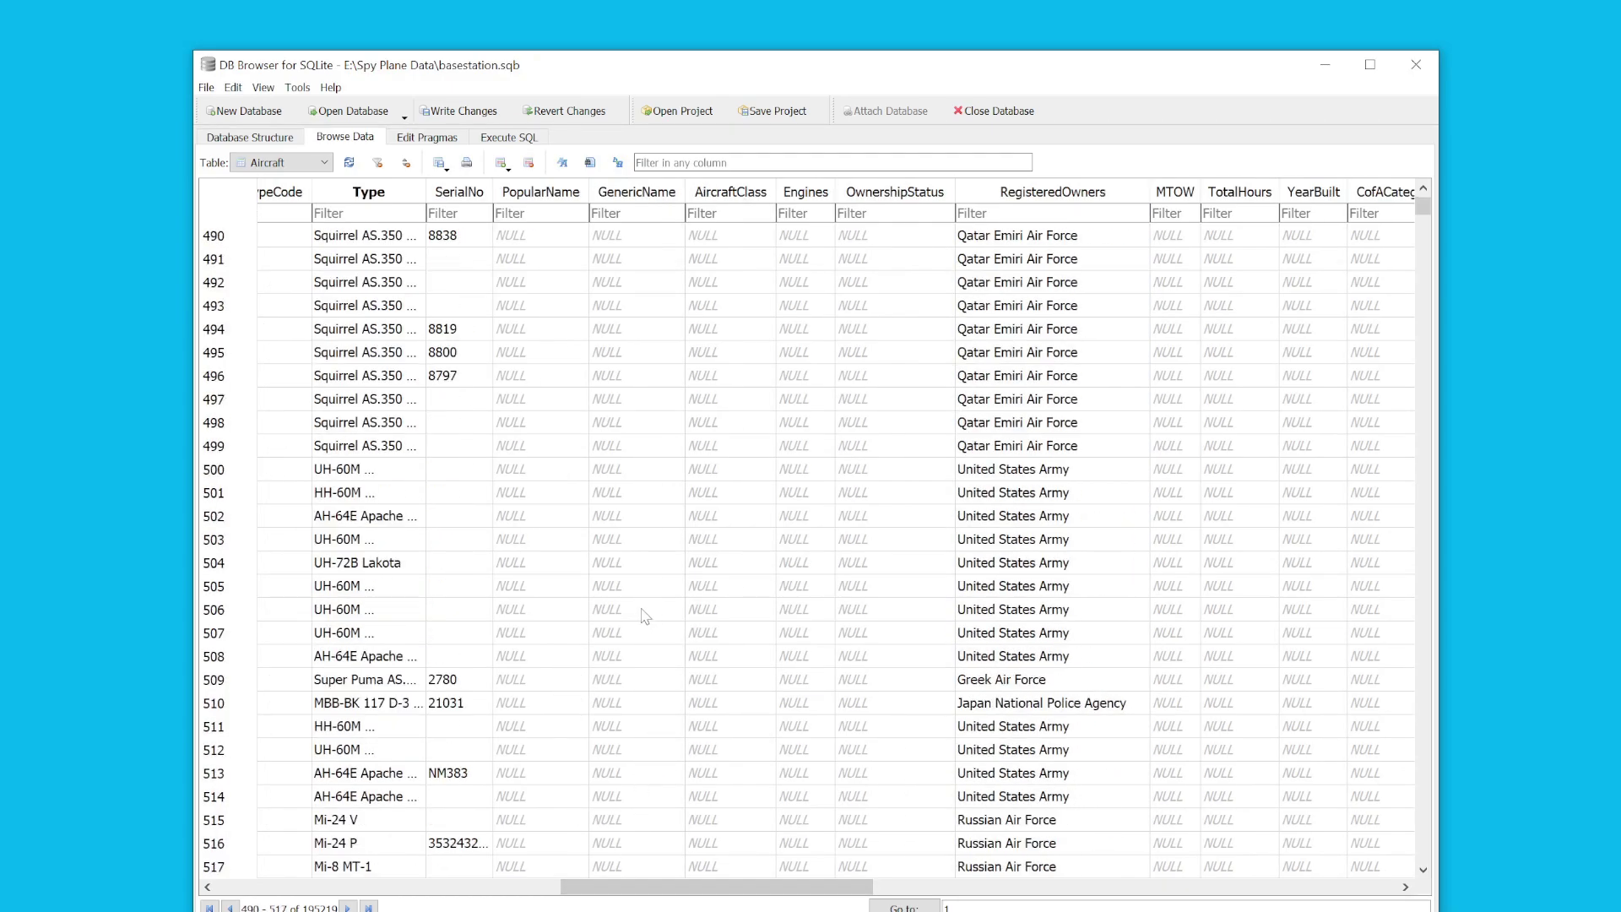
scroll(740, 602, "down", 20)
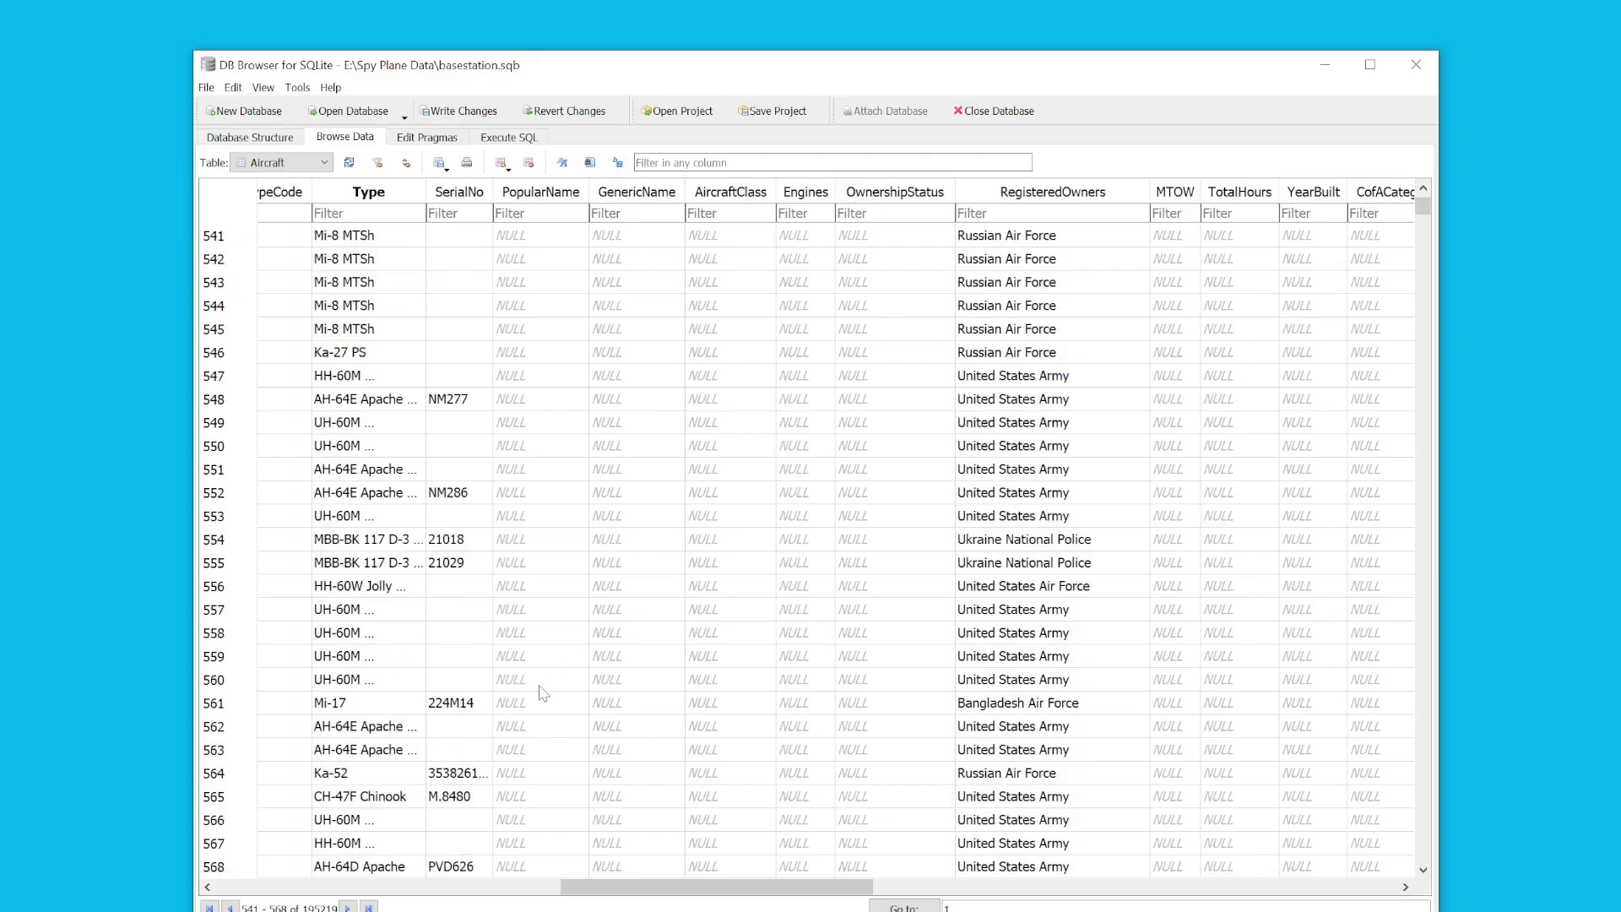
scroll(544, 688, "down", 20)
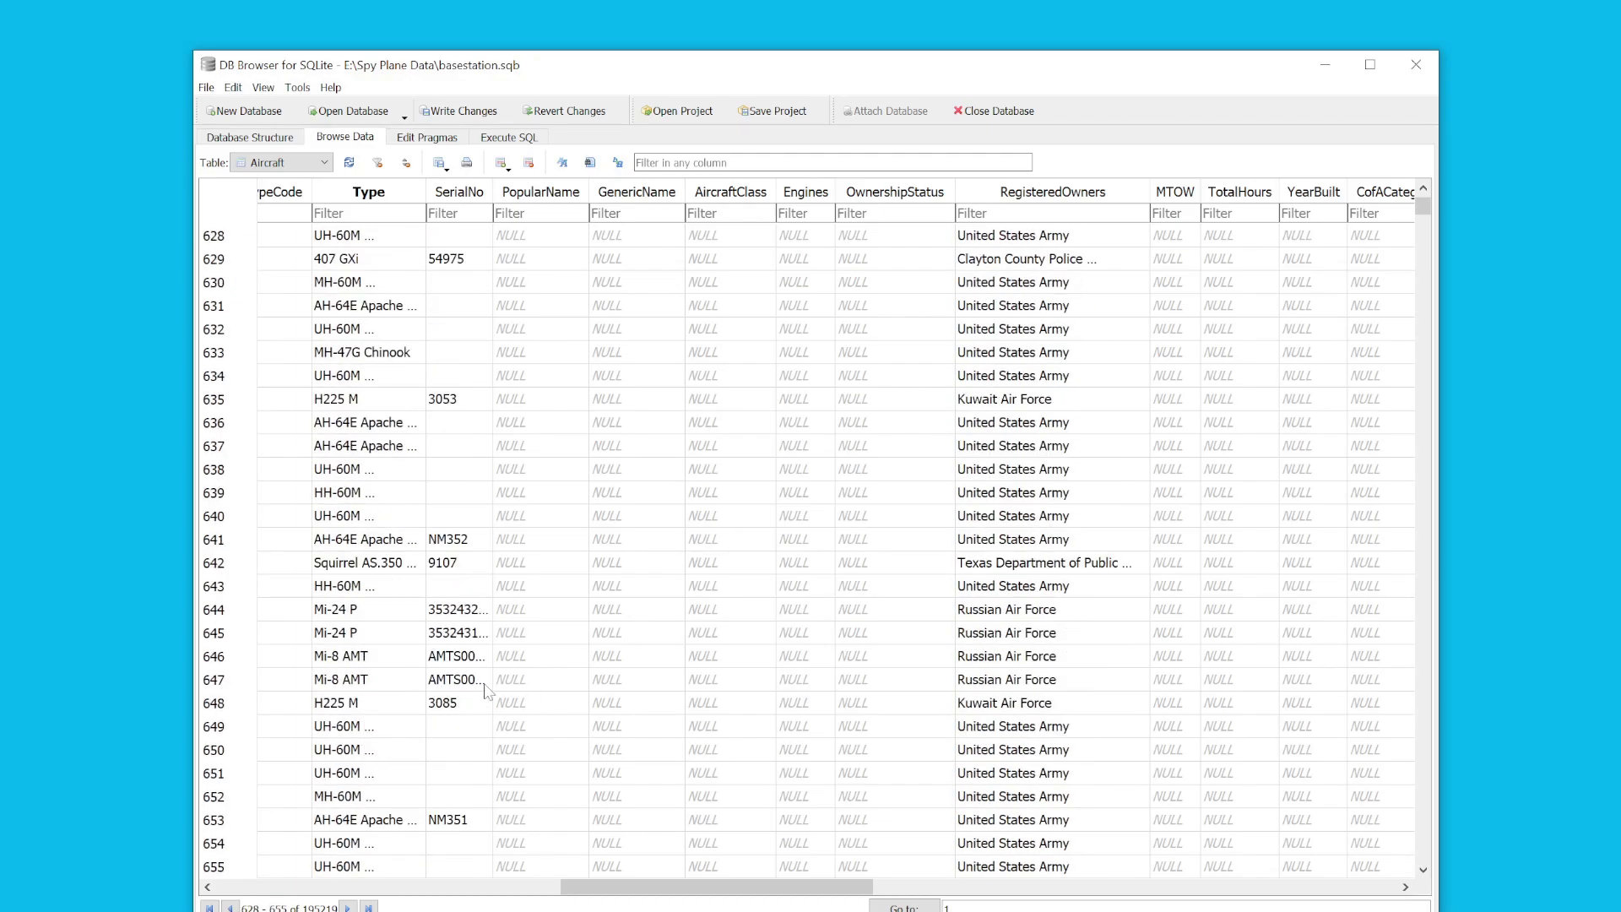
scroll(394, 608, "down", 11)
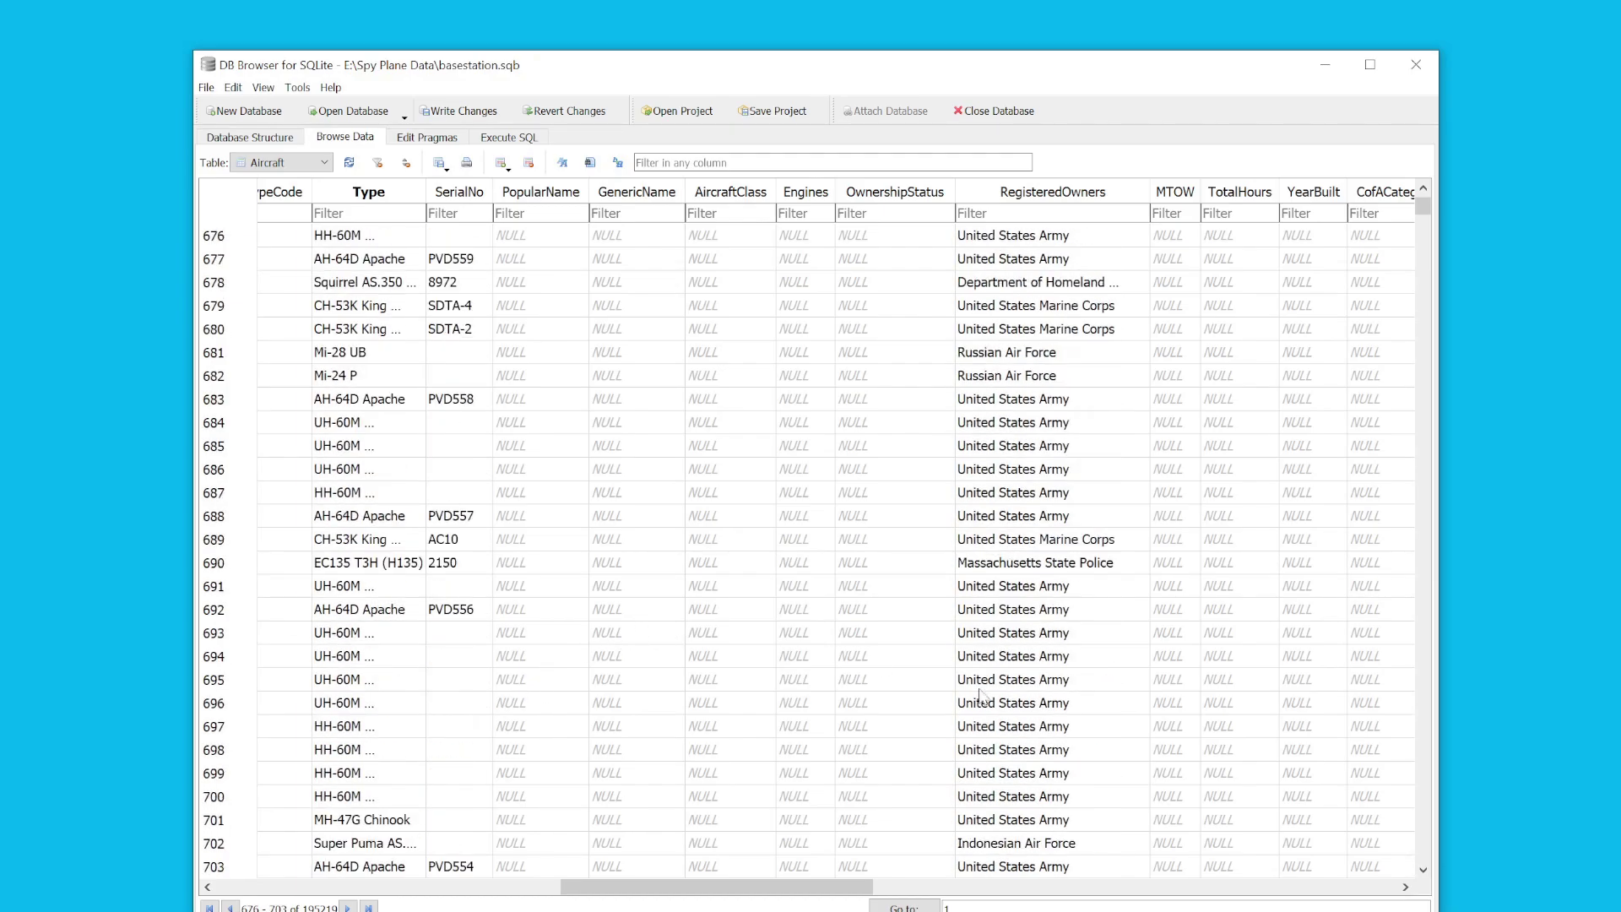
scroll(674, 635, "down", 10)
scroll(683, 666, "up", 13)
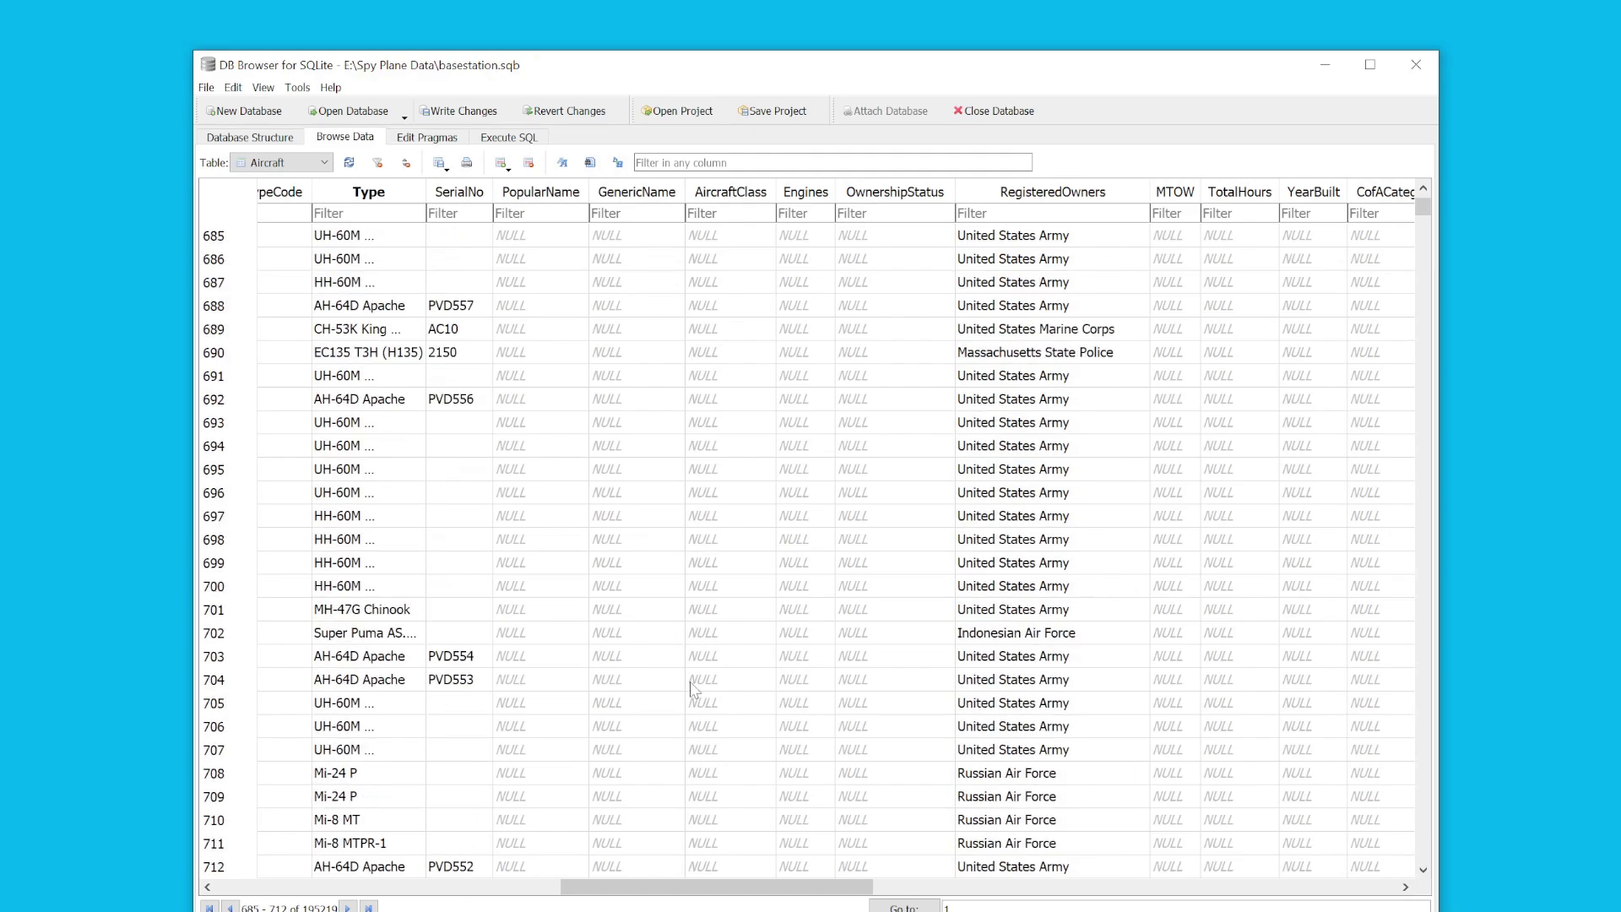
scroll(655, 633, "down", 7)
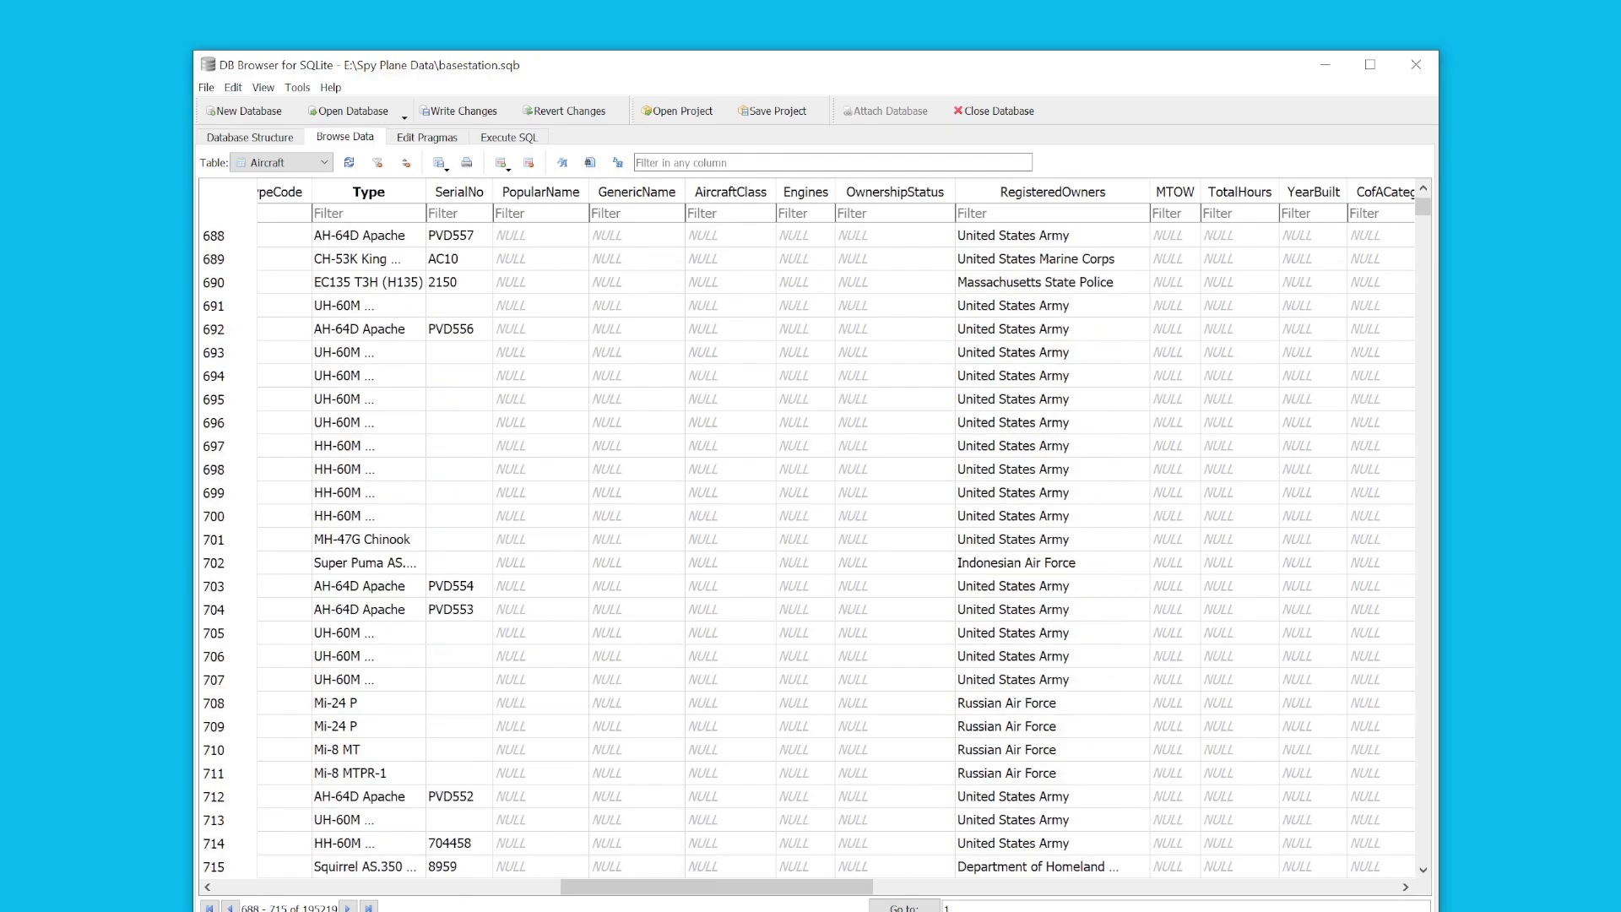
left_click_drag(665, 886, 664, 887)
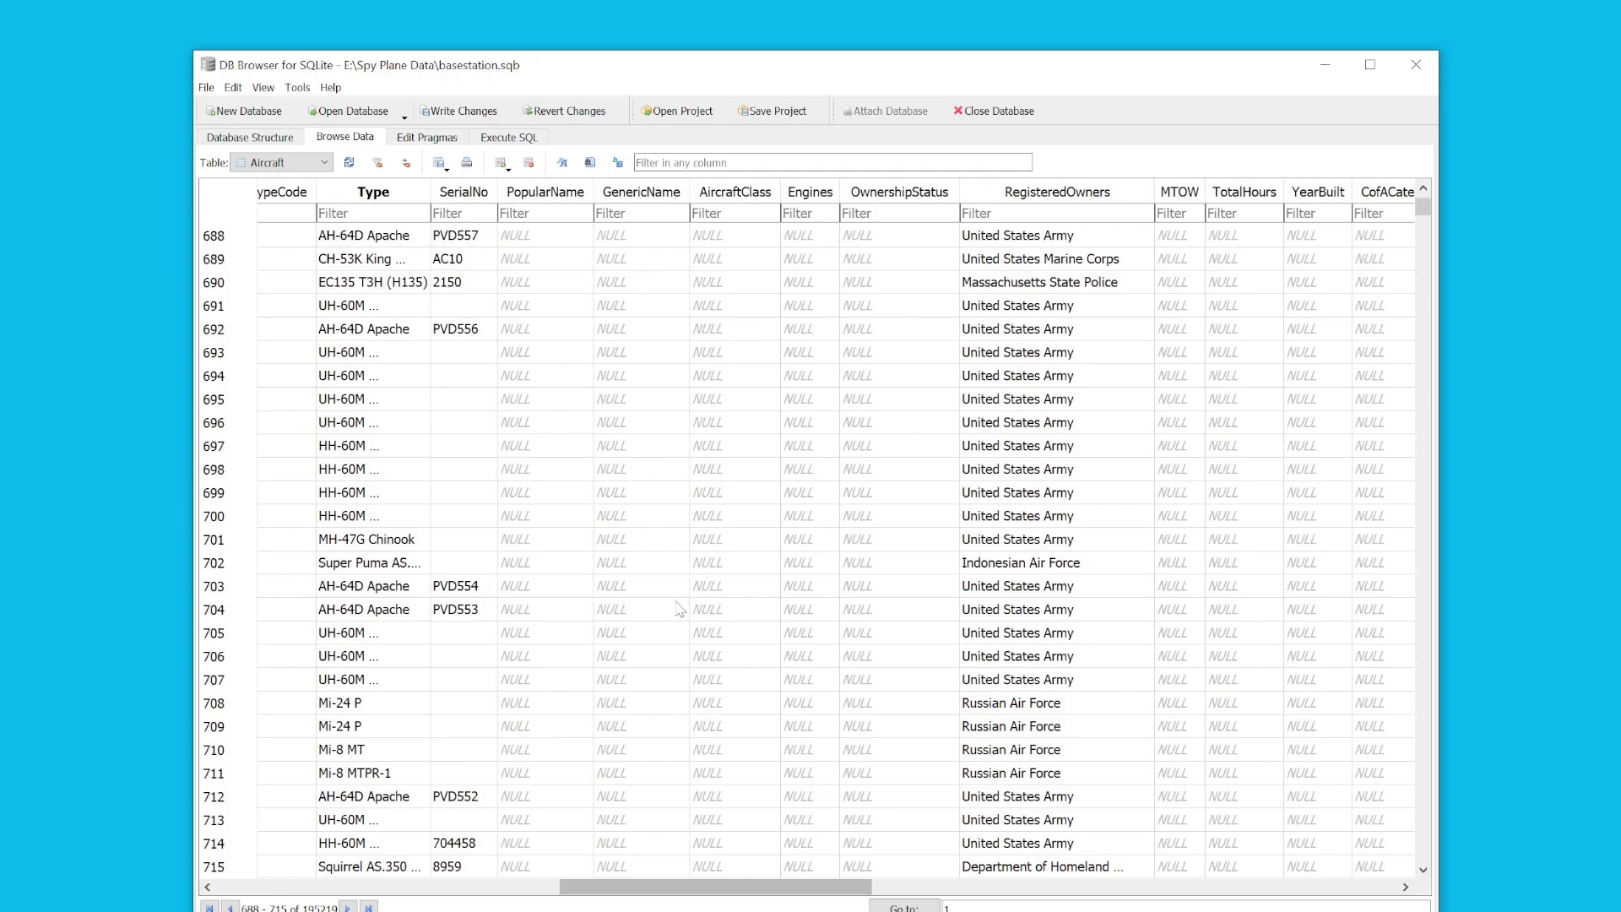
scroll(680, 609, "down", 6)
scroll(675, 593, "down", 4)
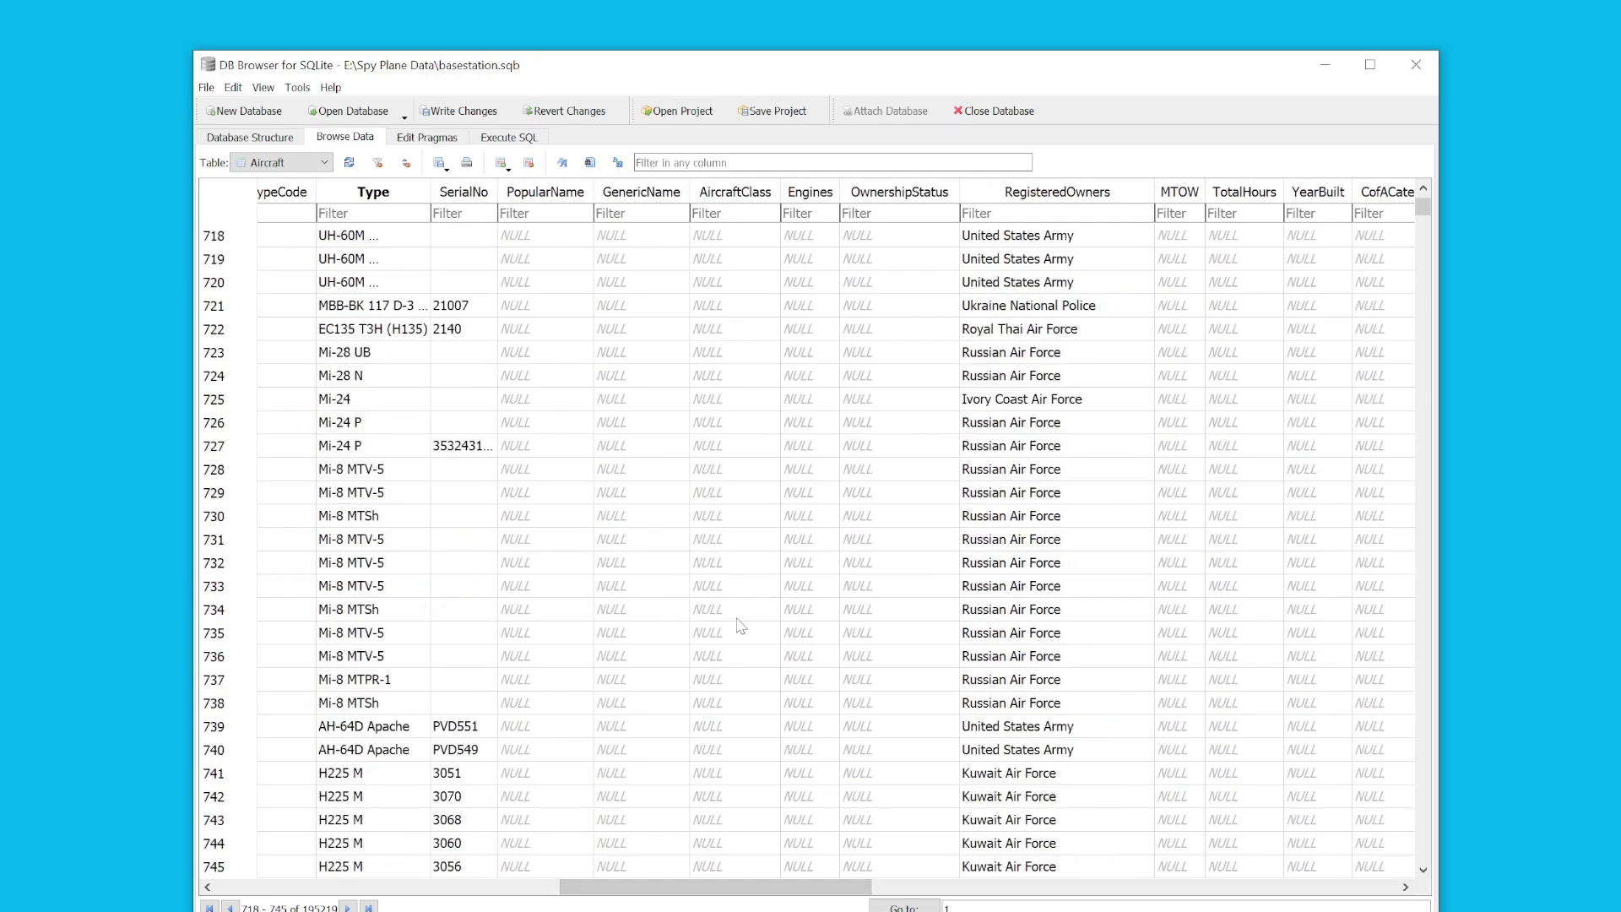
scroll(740, 626, "down", 5)
scroll(735, 626, "up", 4)
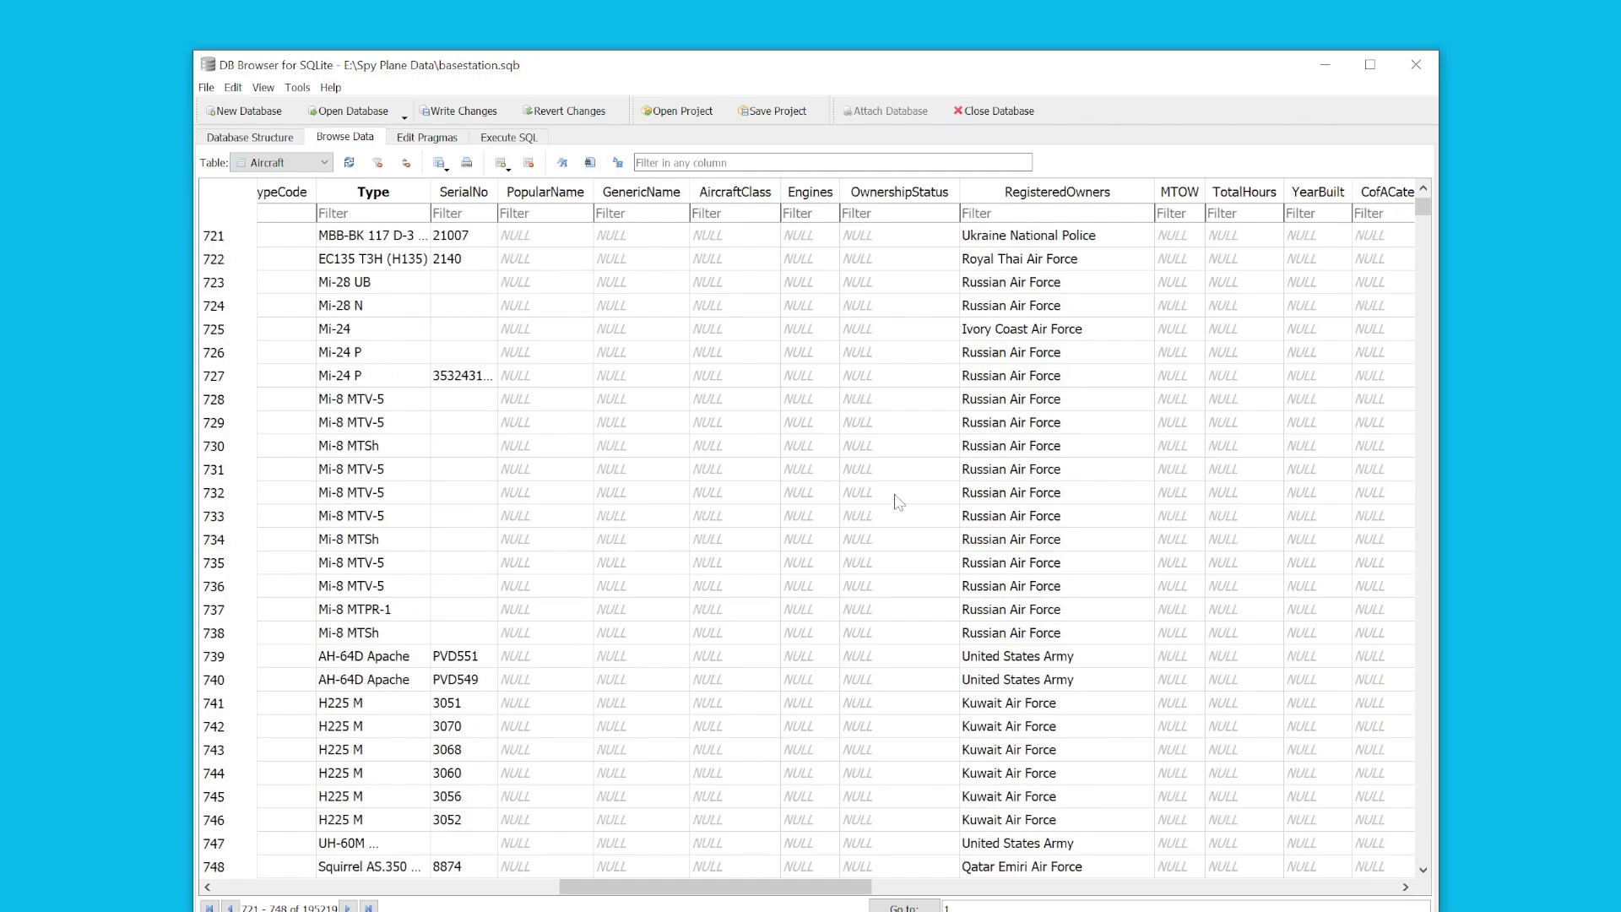
left_click(1025, 357)
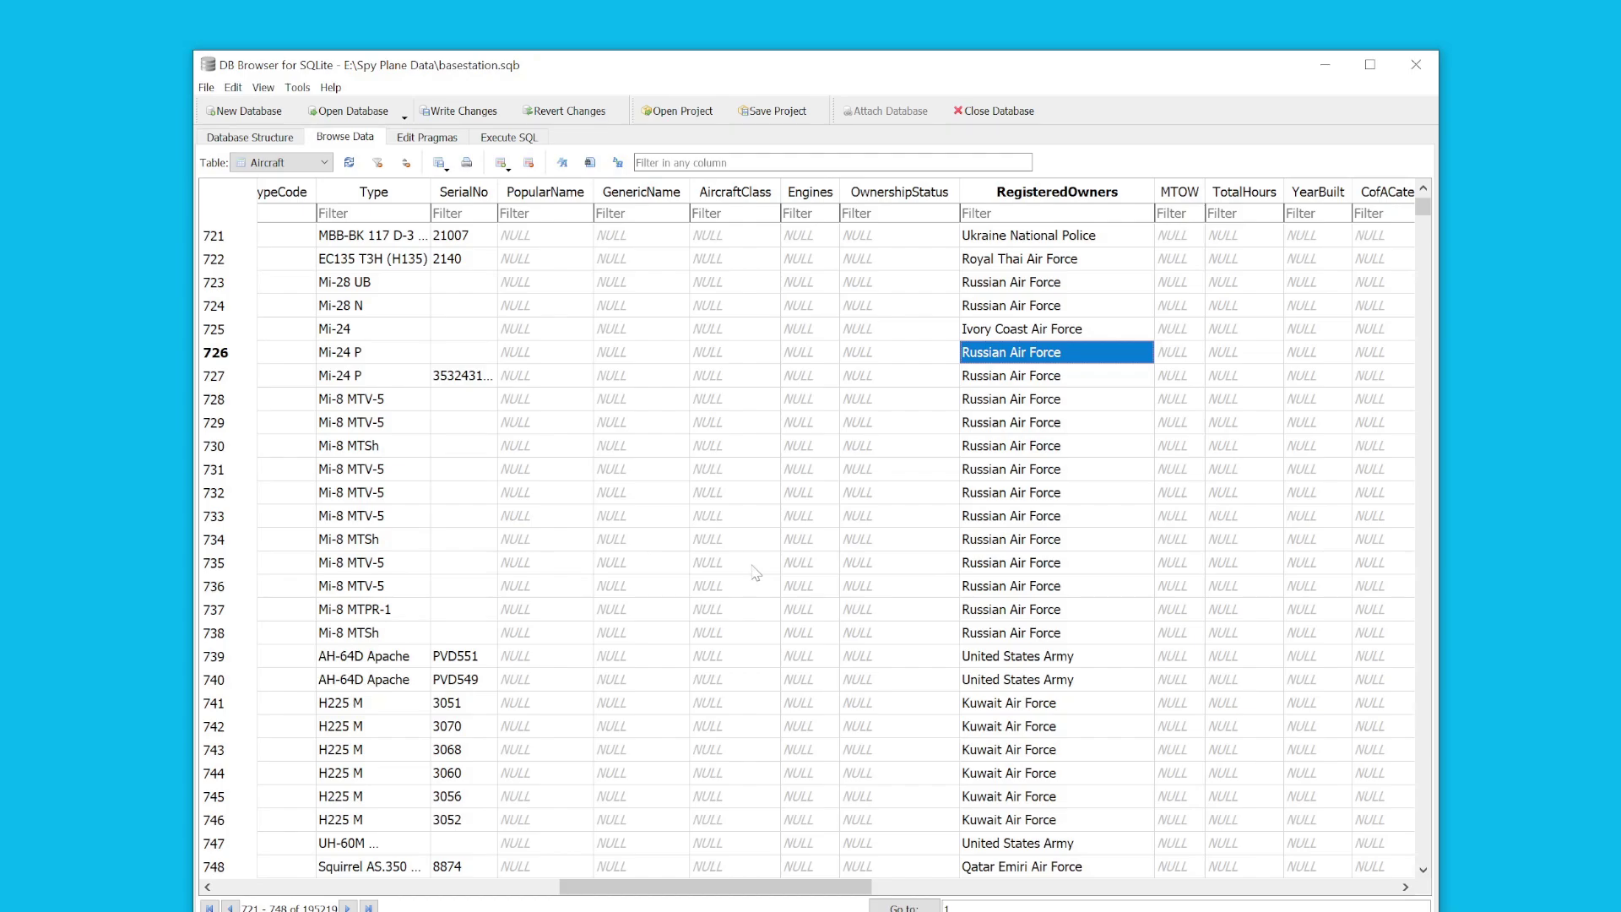
scroll(793, 591, "down", 11)
scroll(733, 623, "down", 20)
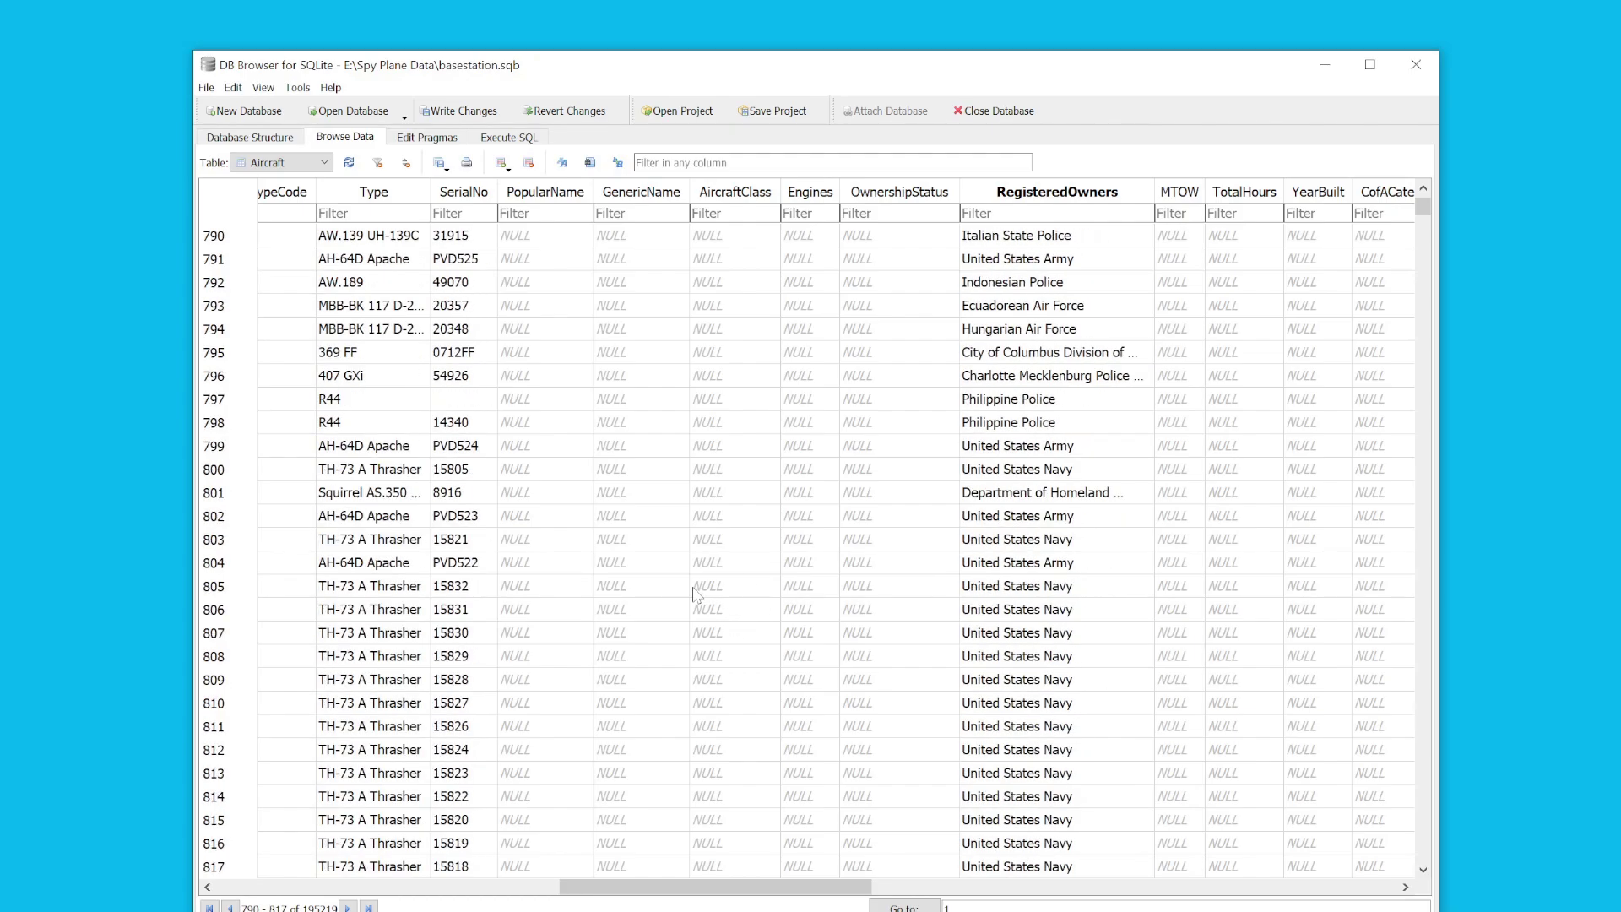
scroll(683, 595, "down", 20)
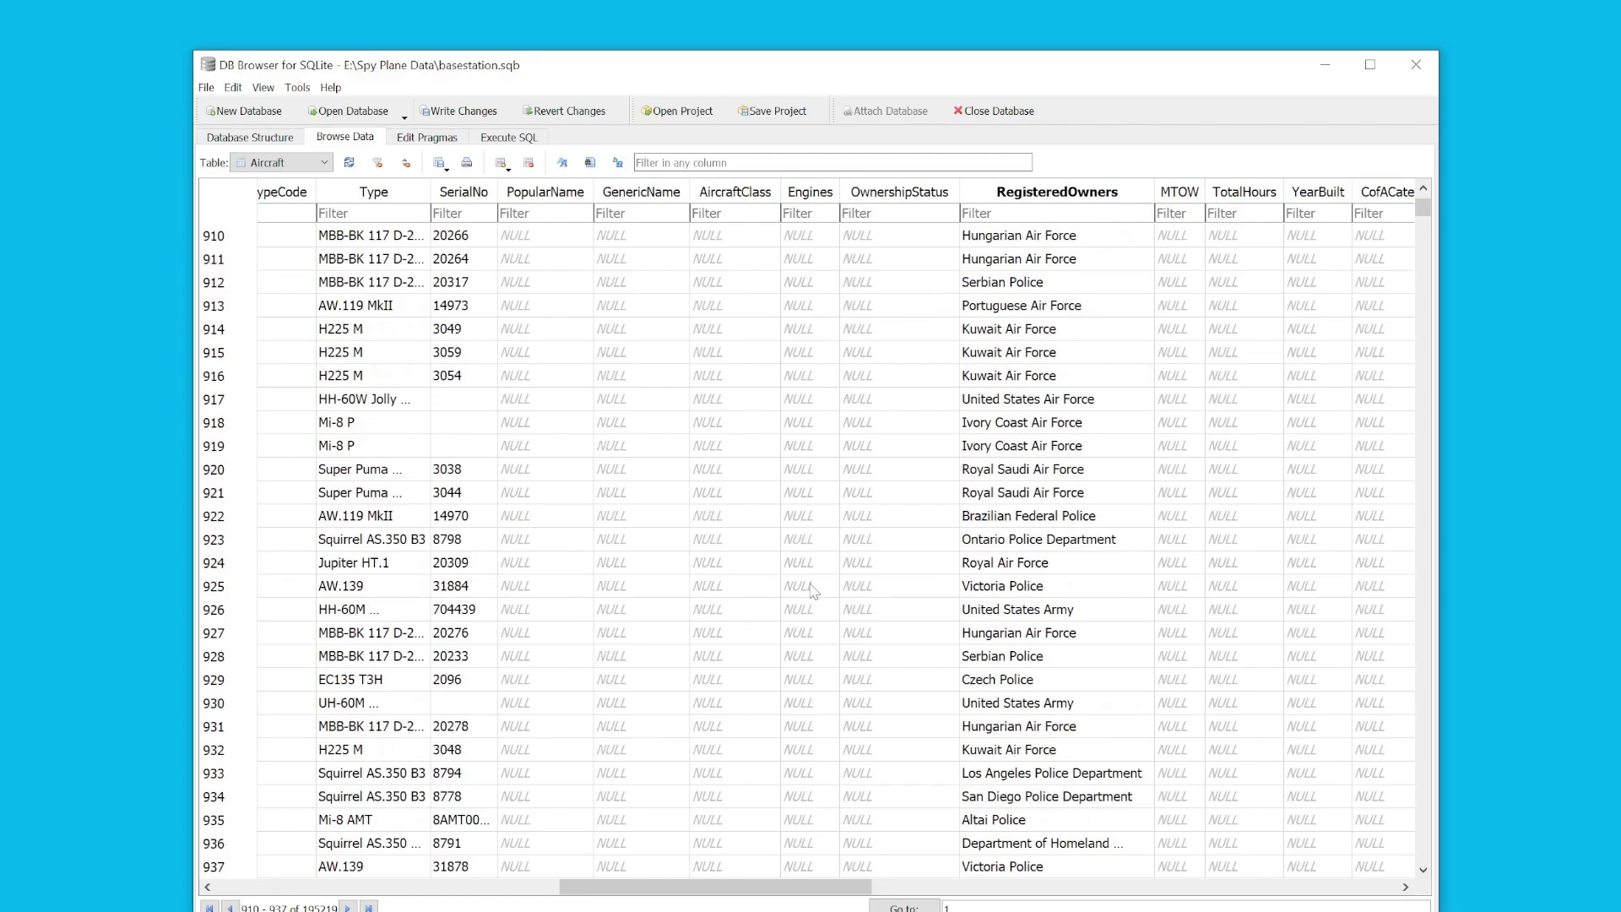
scroll(613, 624, "down", 20)
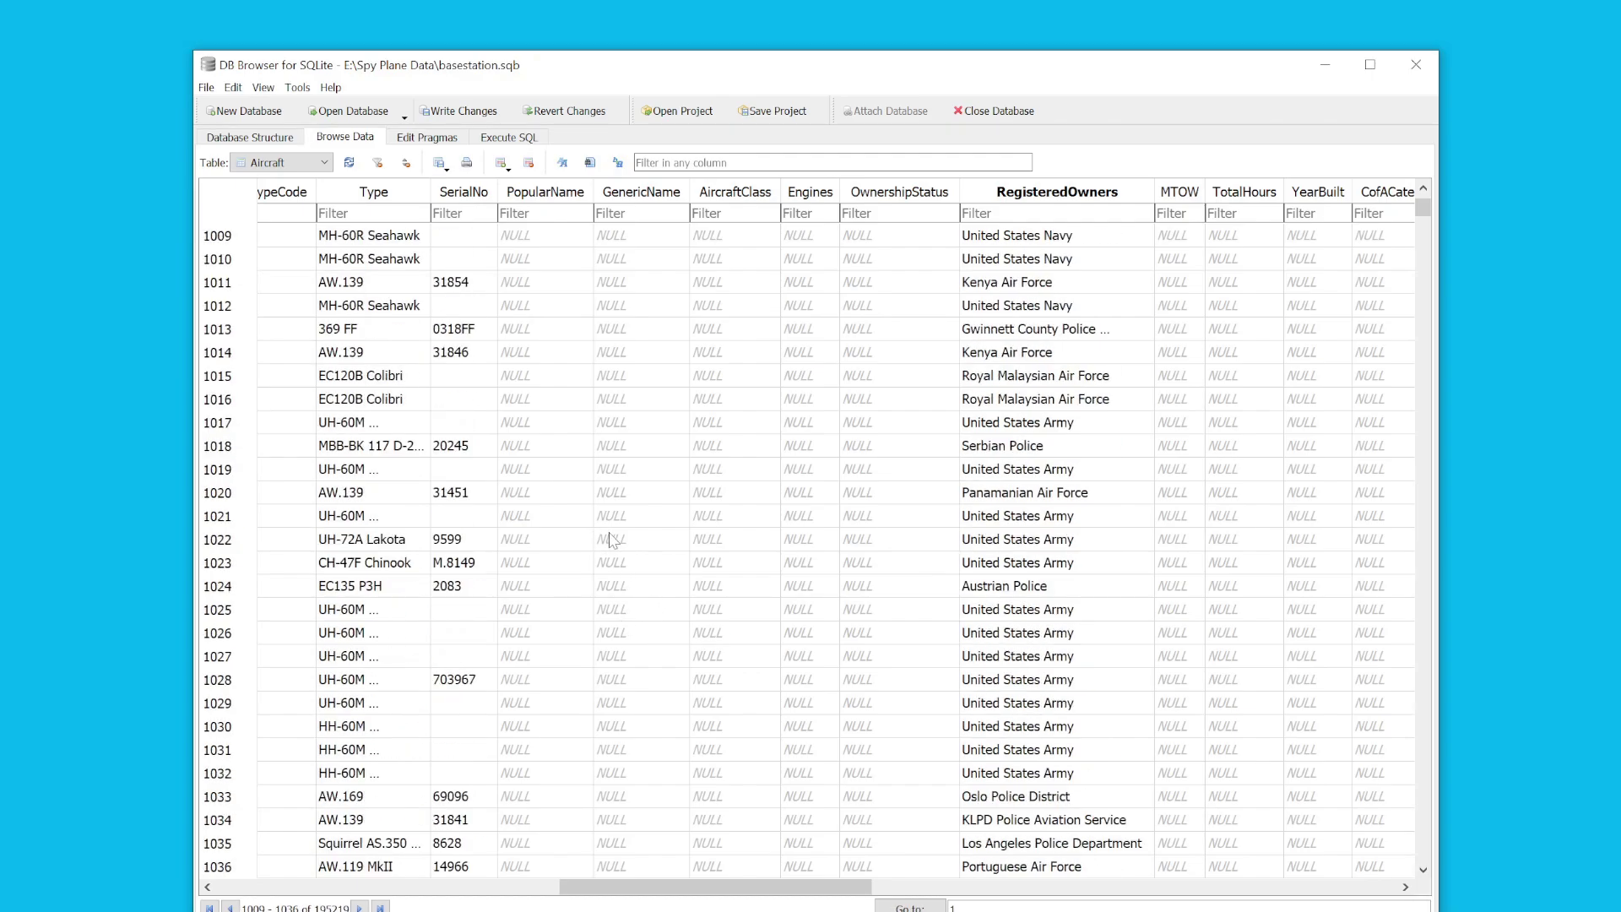
scroll(654, 540, "down", 6)
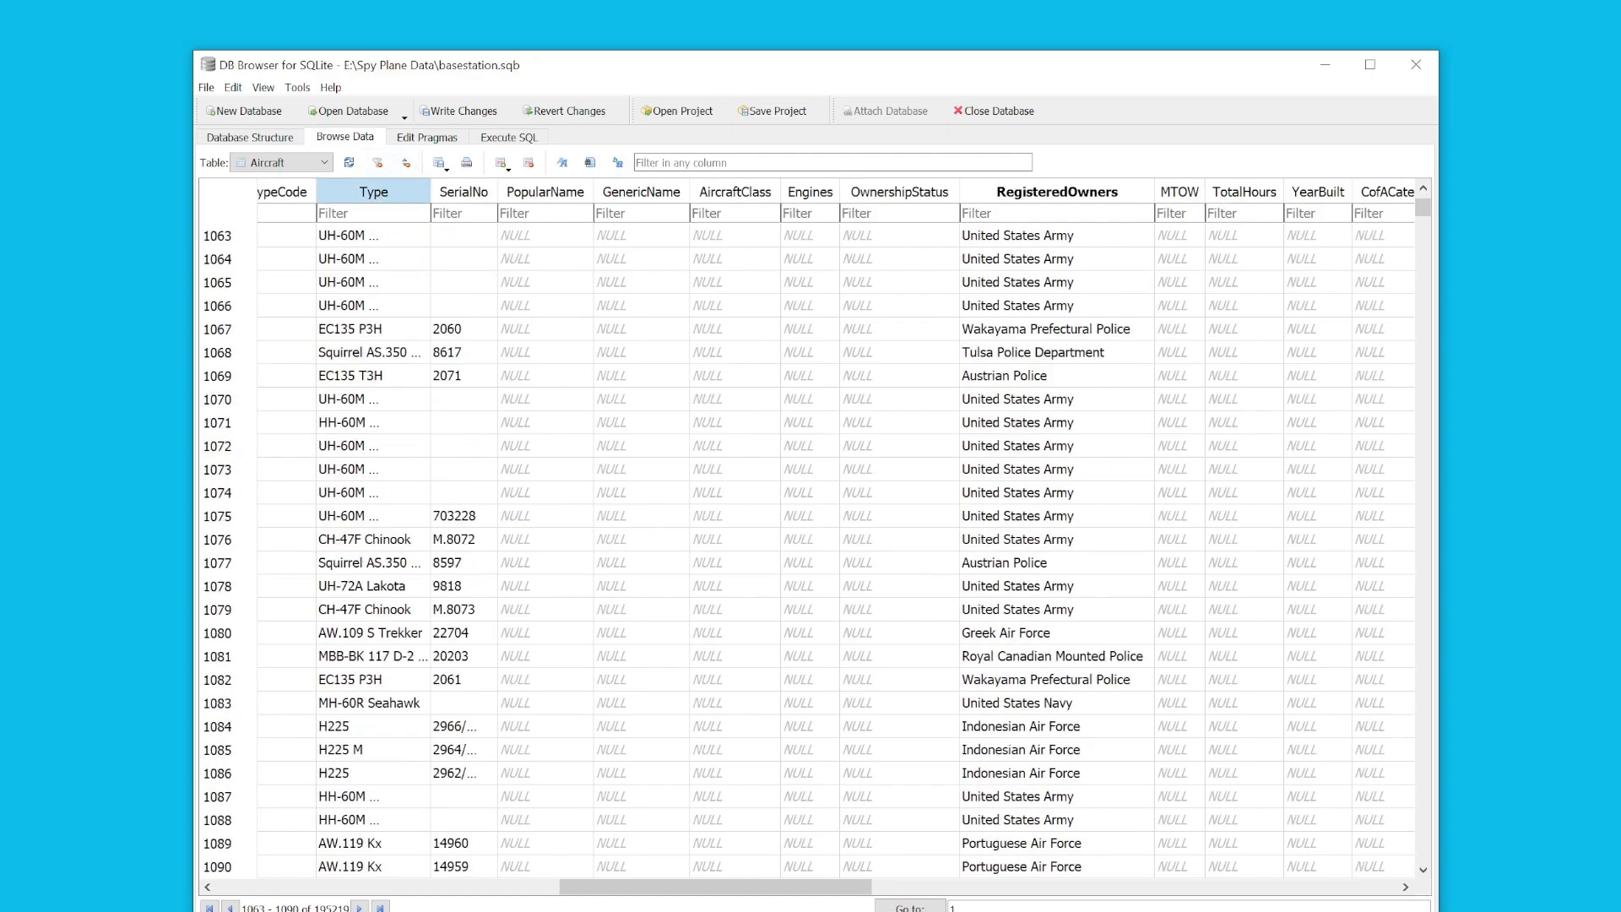
Sort the Aircraft table by Type and browse the reordered aircraft types and their owners
left_click(371, 192)
scroll(558, 564, "down", 20)
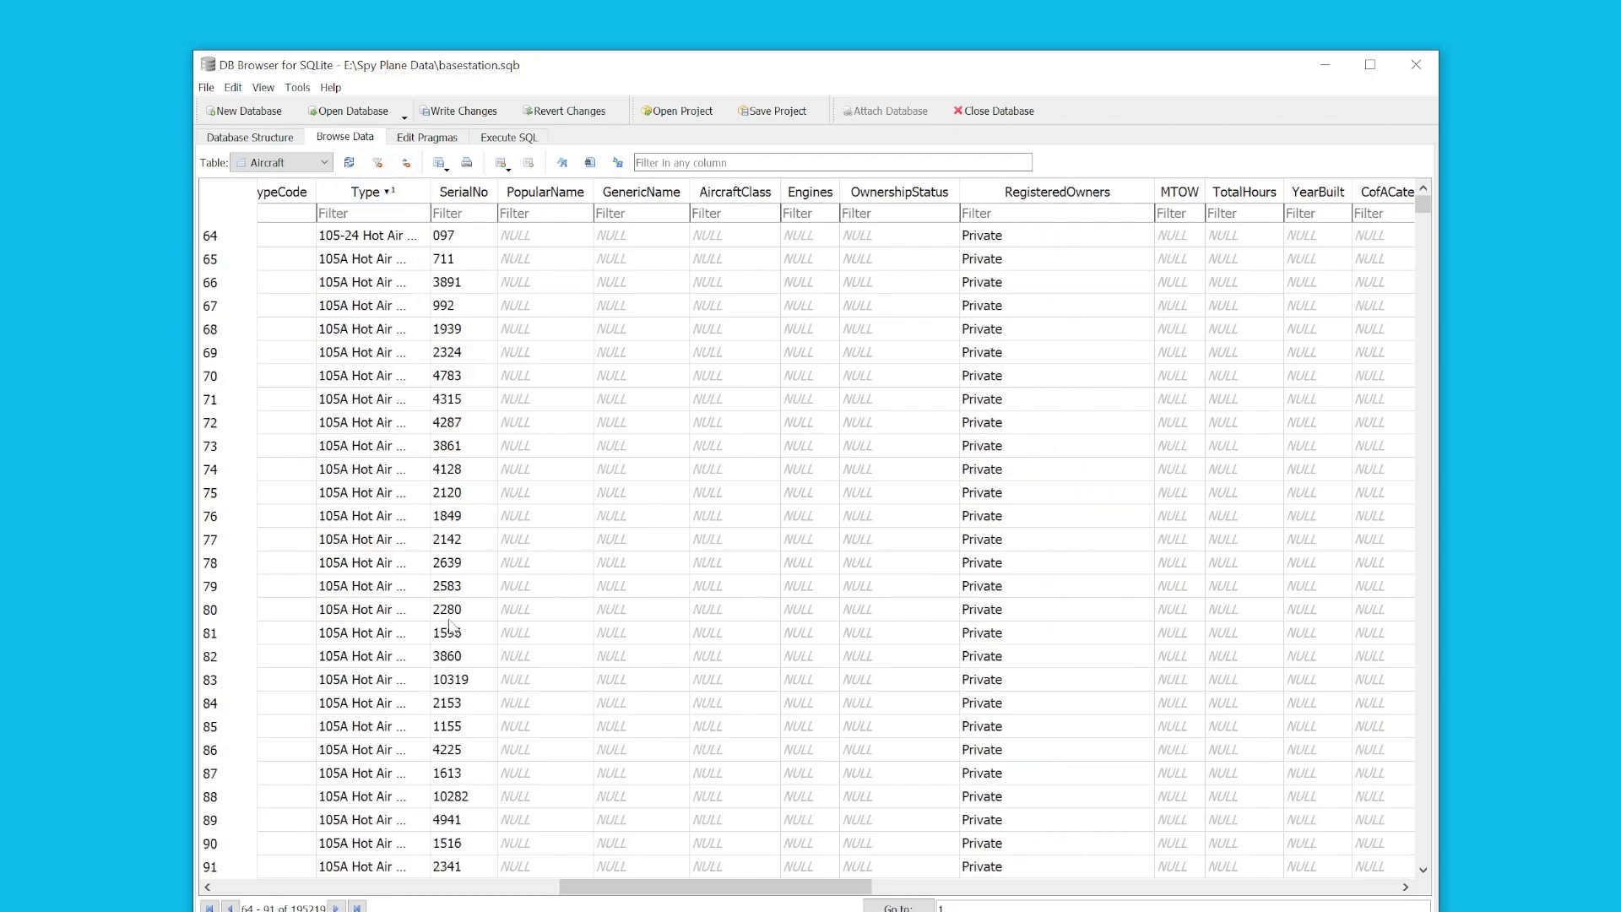
scroll(506, 642, "down", 20)
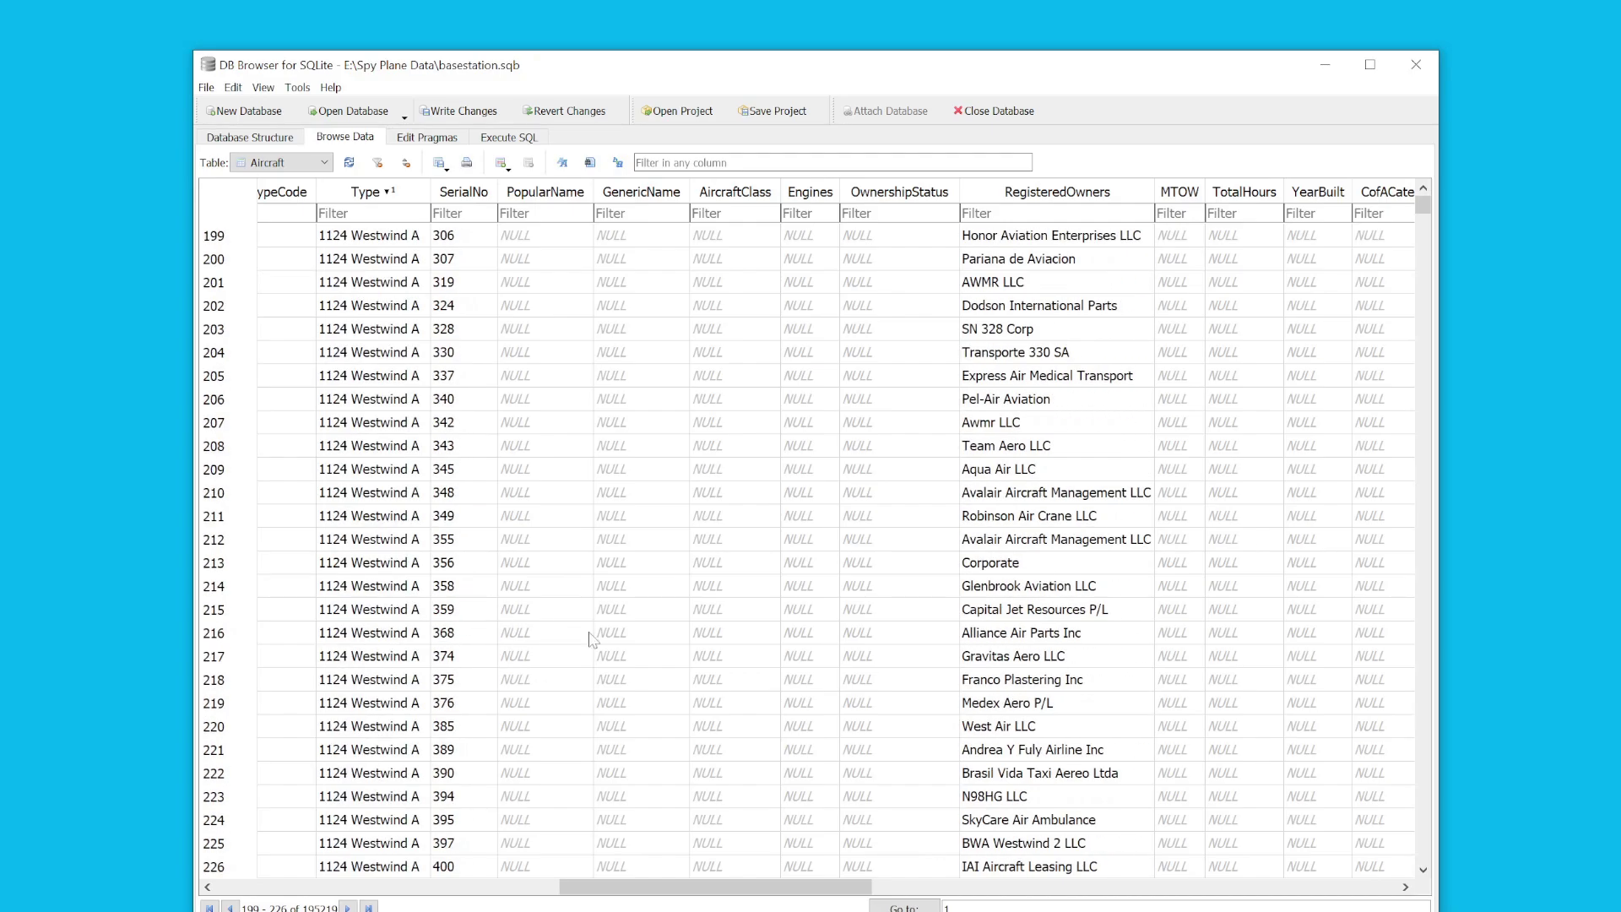
left_click_drag(1420, 214, 1421, 250)
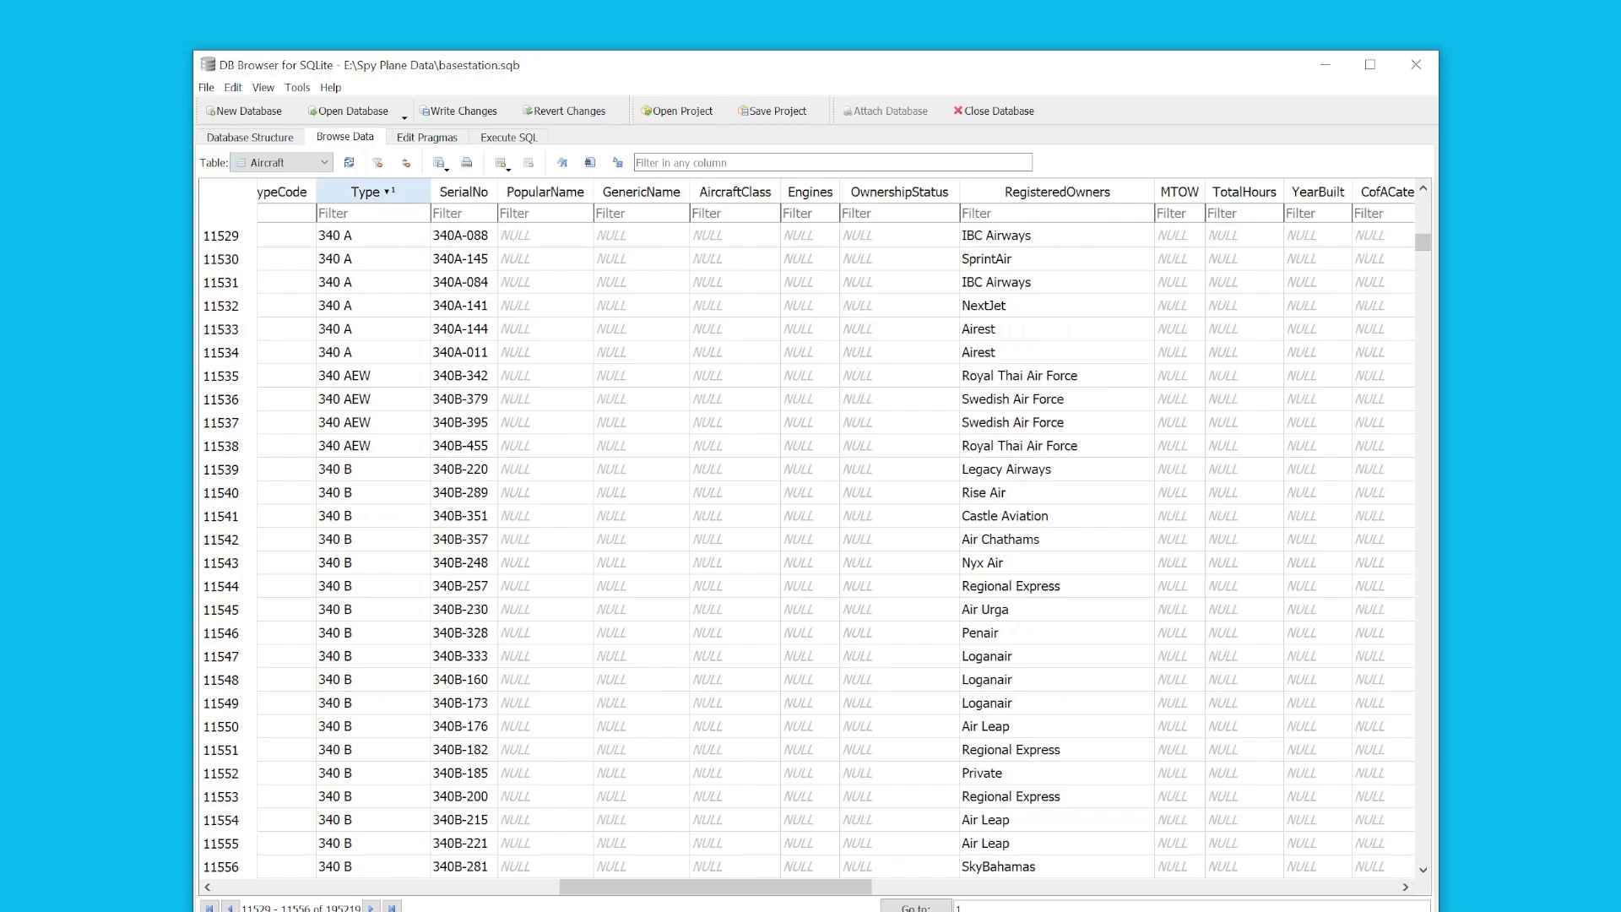
Filter the Type column by vc-25 and review the matching records' owners, Interested flags, user tags and type codes
scroll(498, 191, "left", 3)
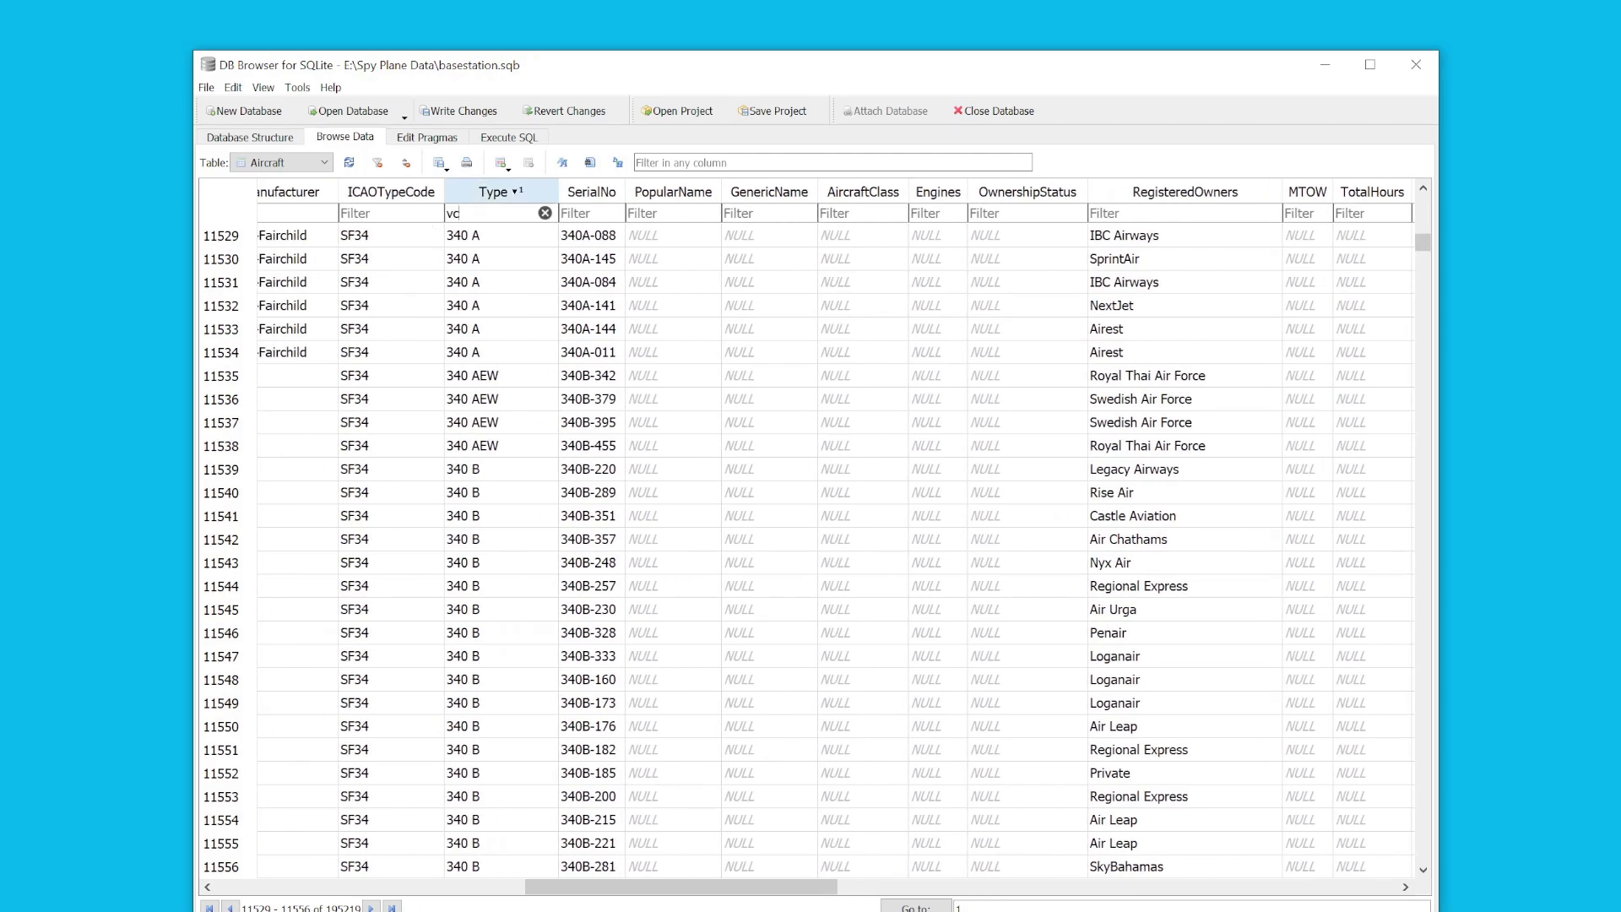
type("-25")
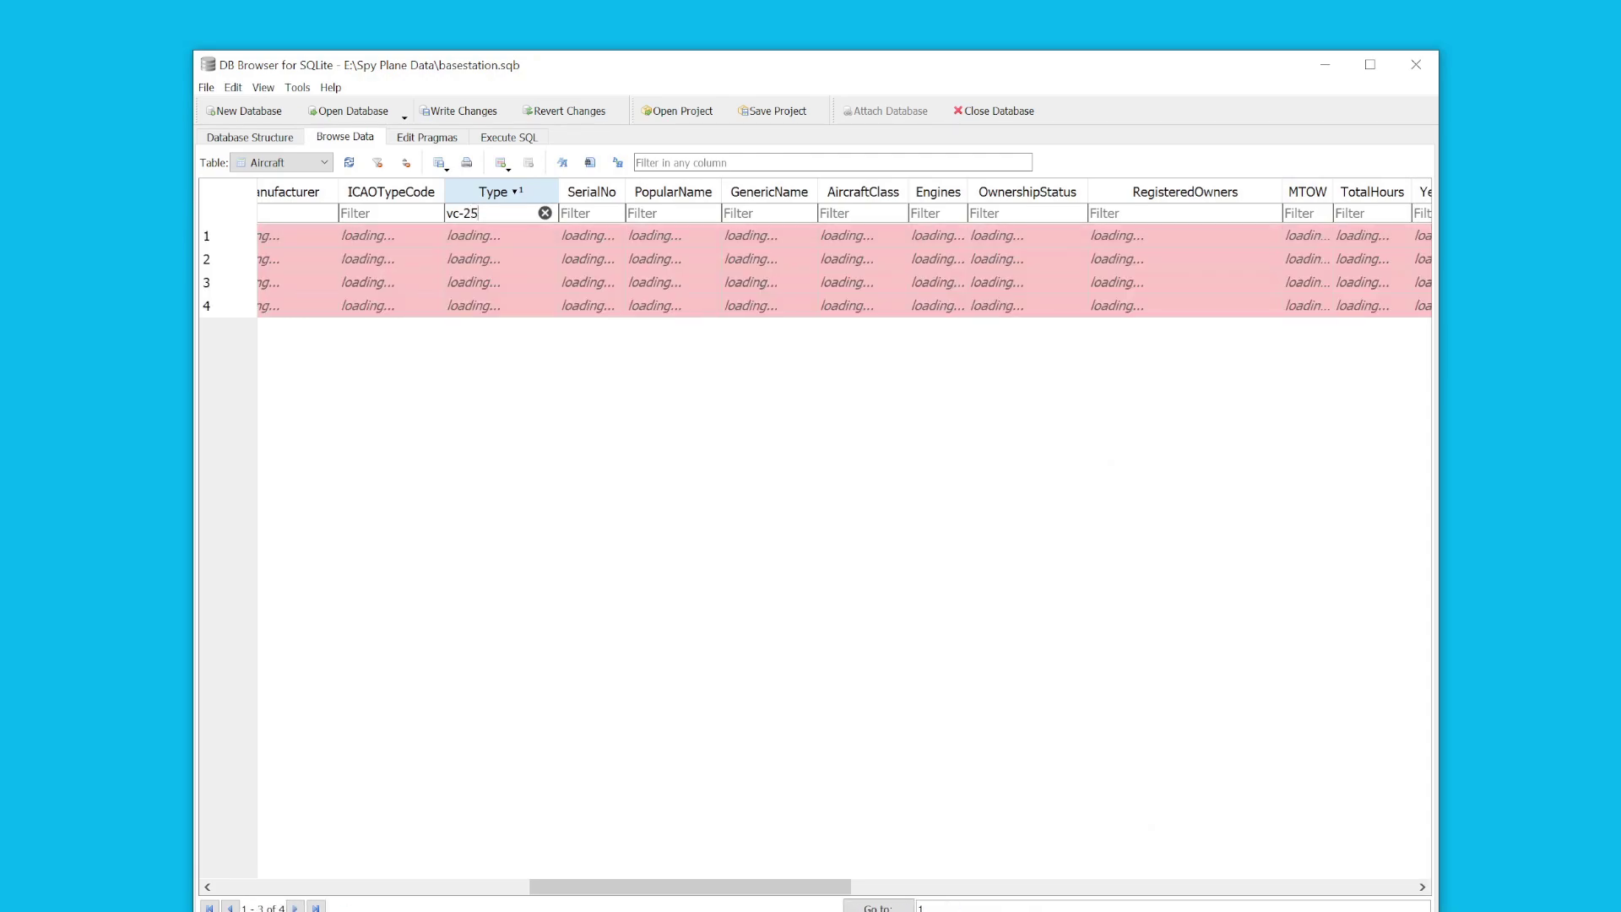
left_click_drag(714, 893, 868, 887)
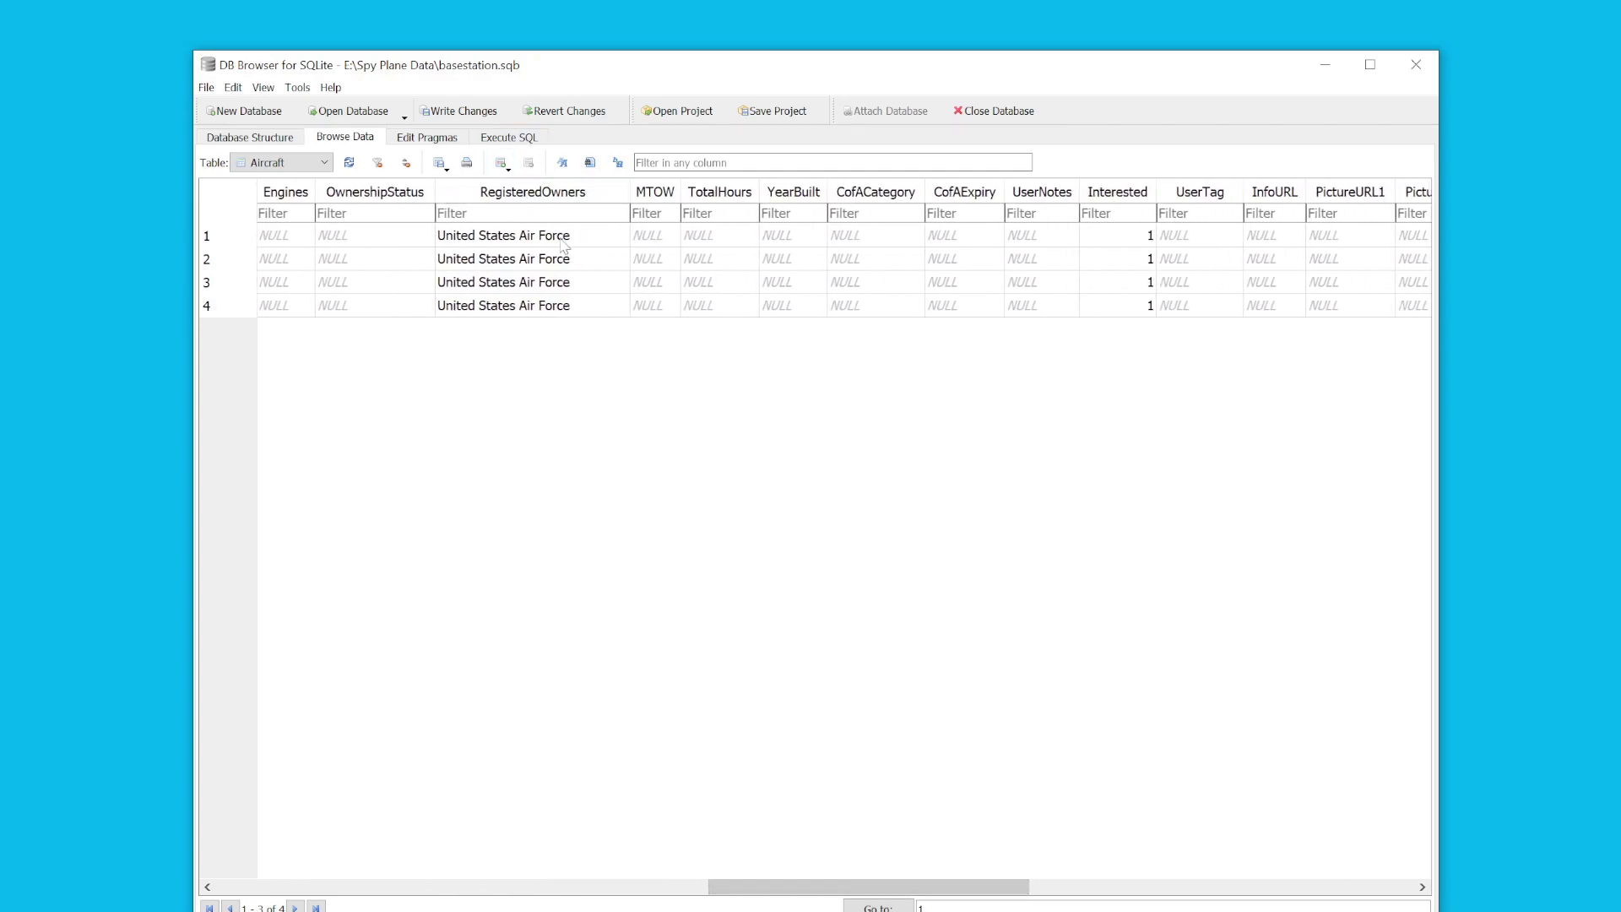
left_click_drag(911, 890, 748, 903)
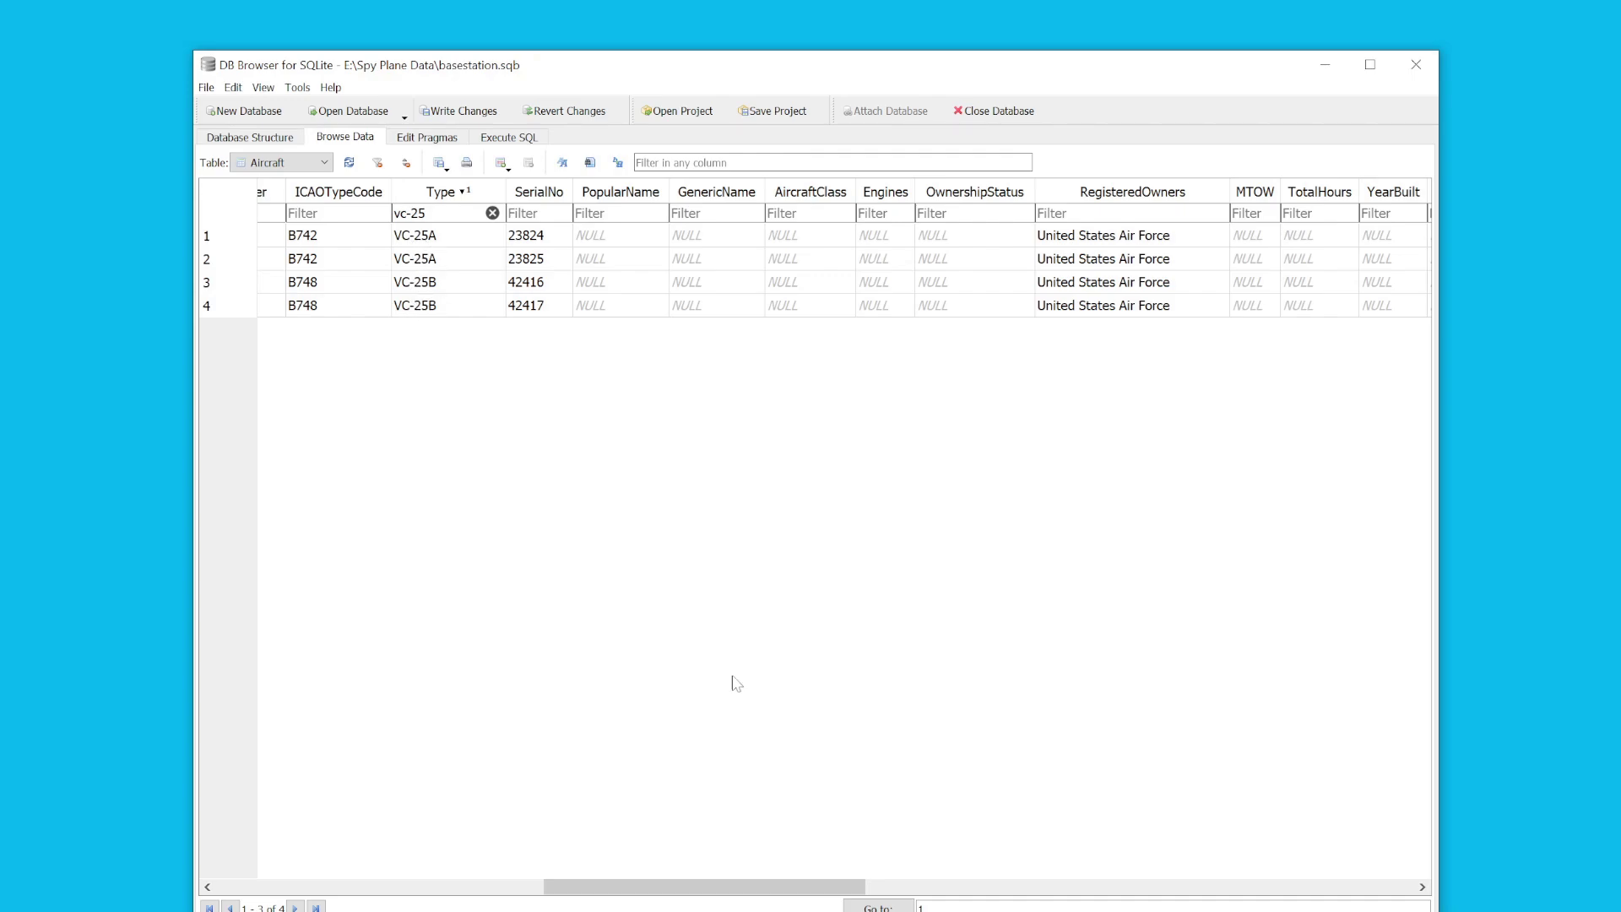
left_click_drag(854, 886, 731, 892)
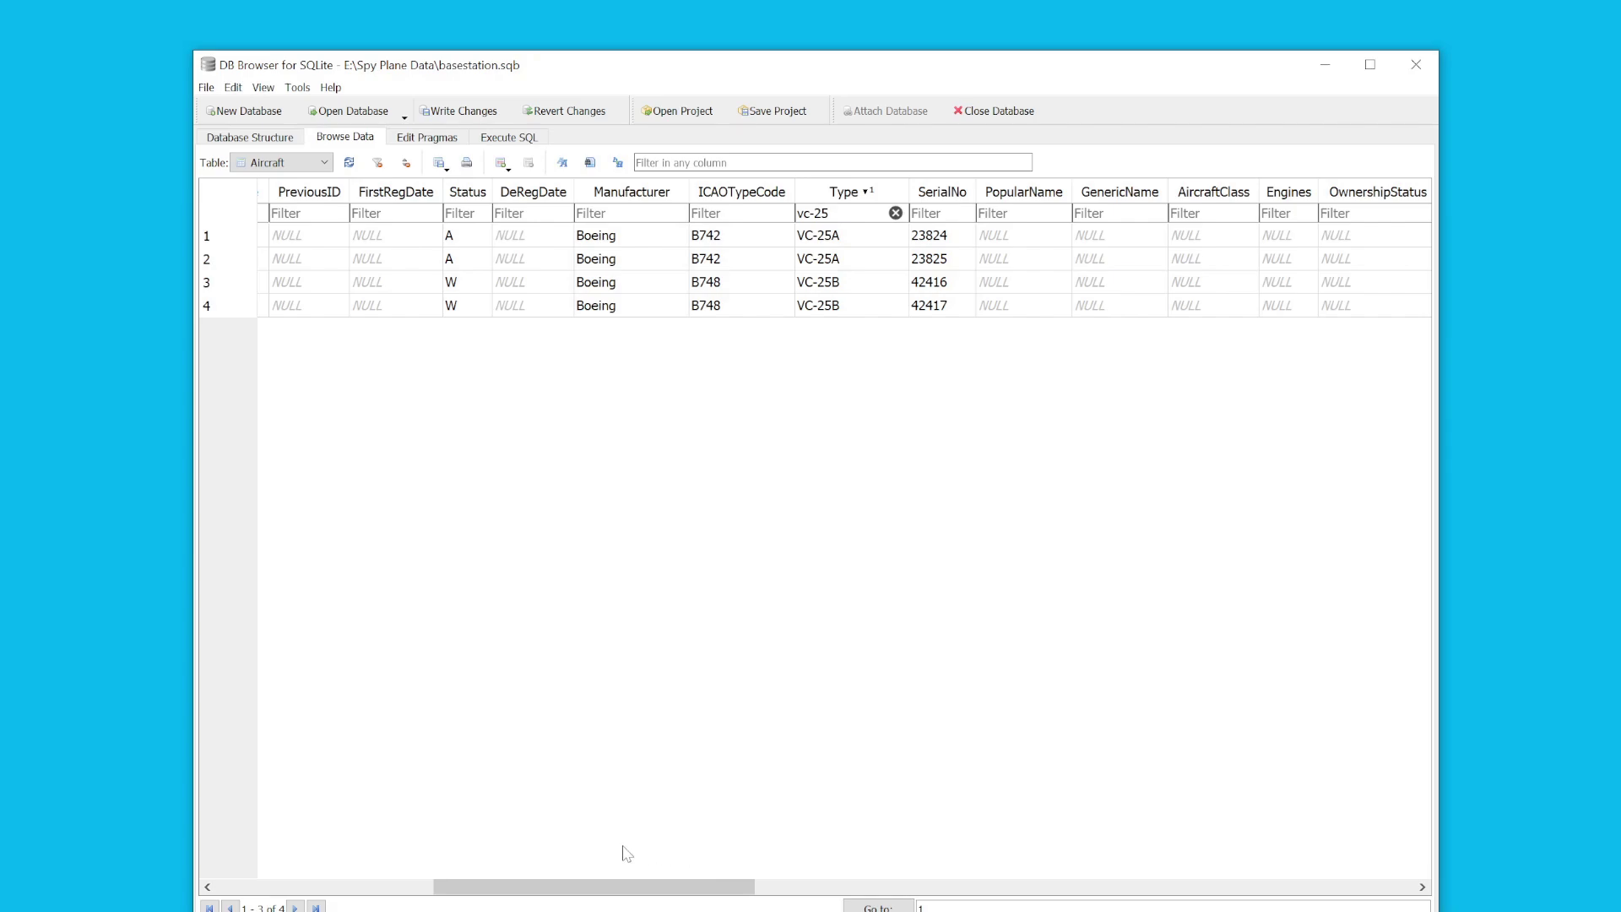
left_click_drag(613, 887, 664, 888)
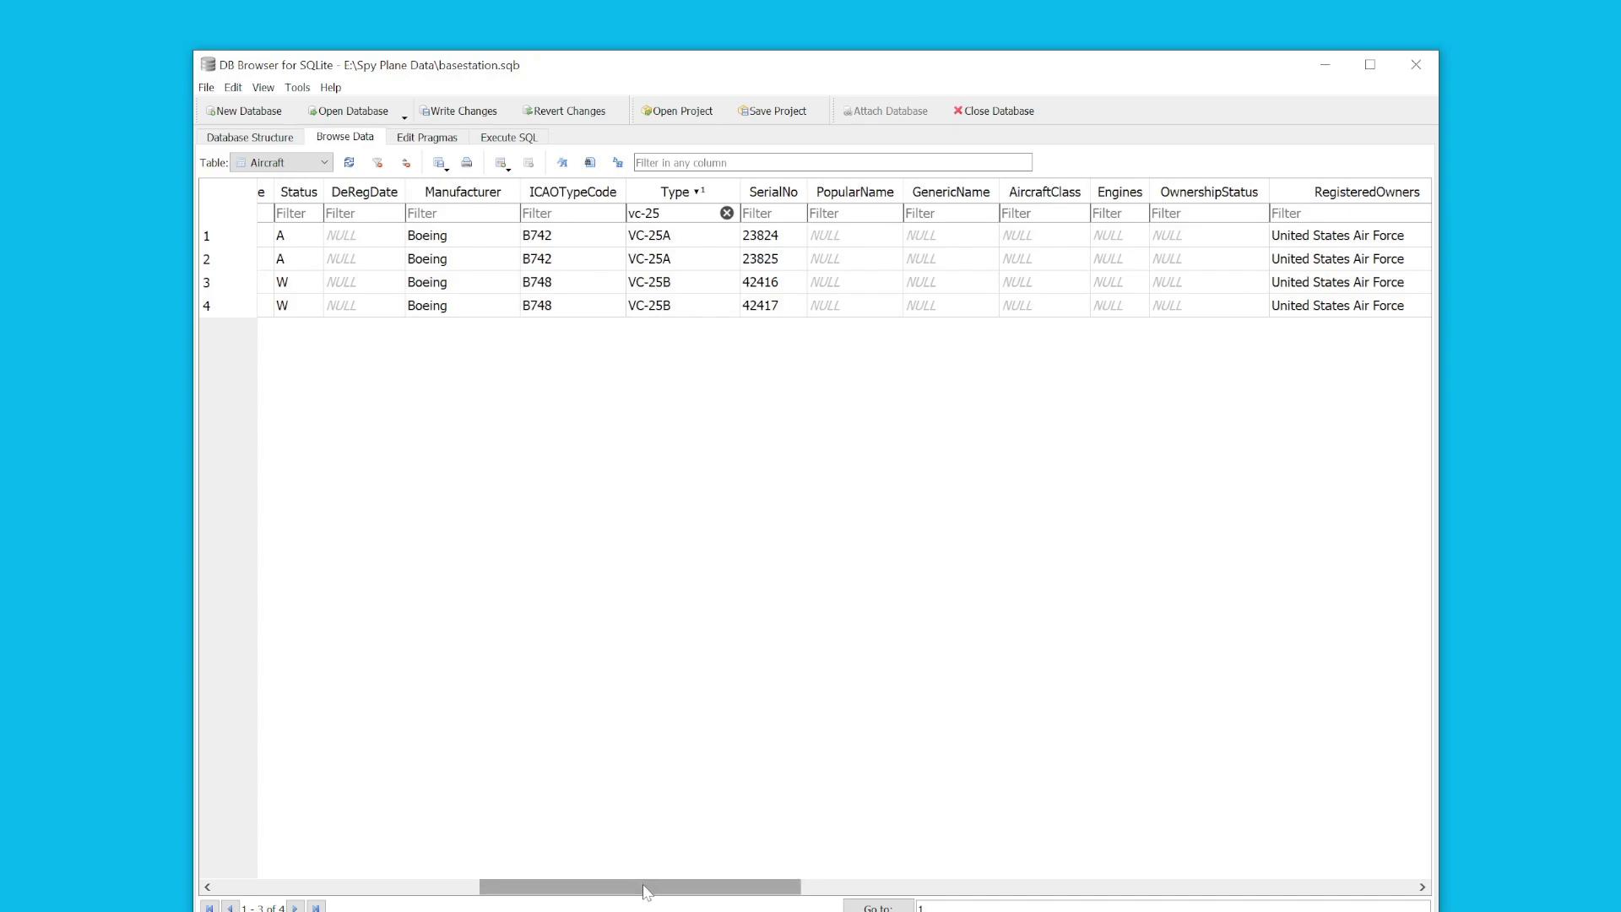
left_click_drag(646, 892, 652, 893)
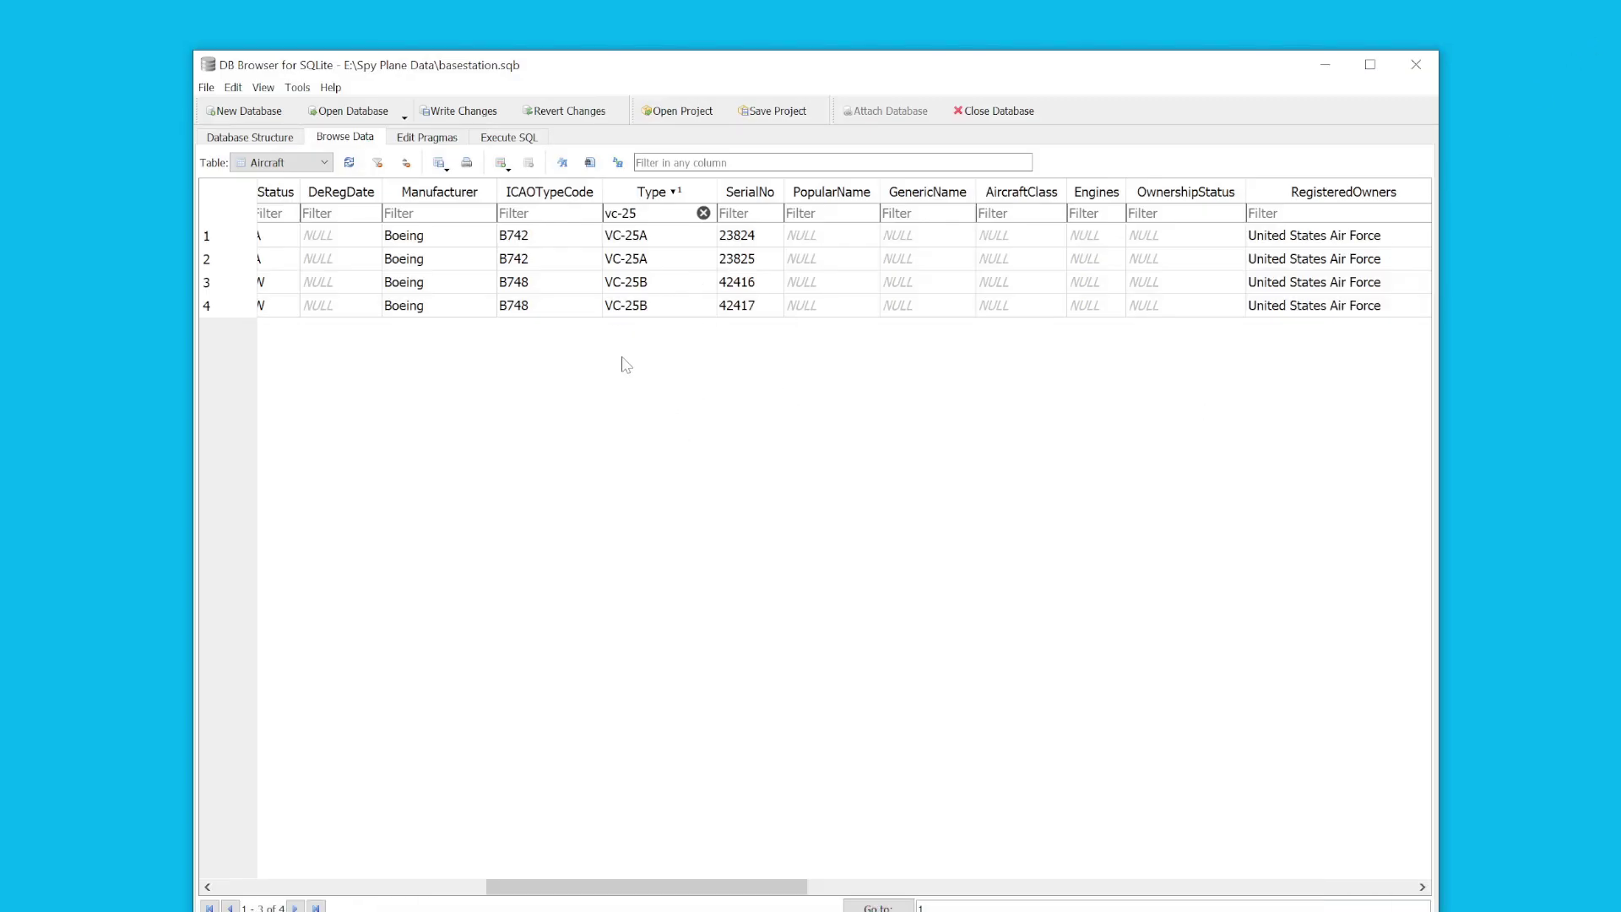
left_click_drag(706, 897, 800, 900)
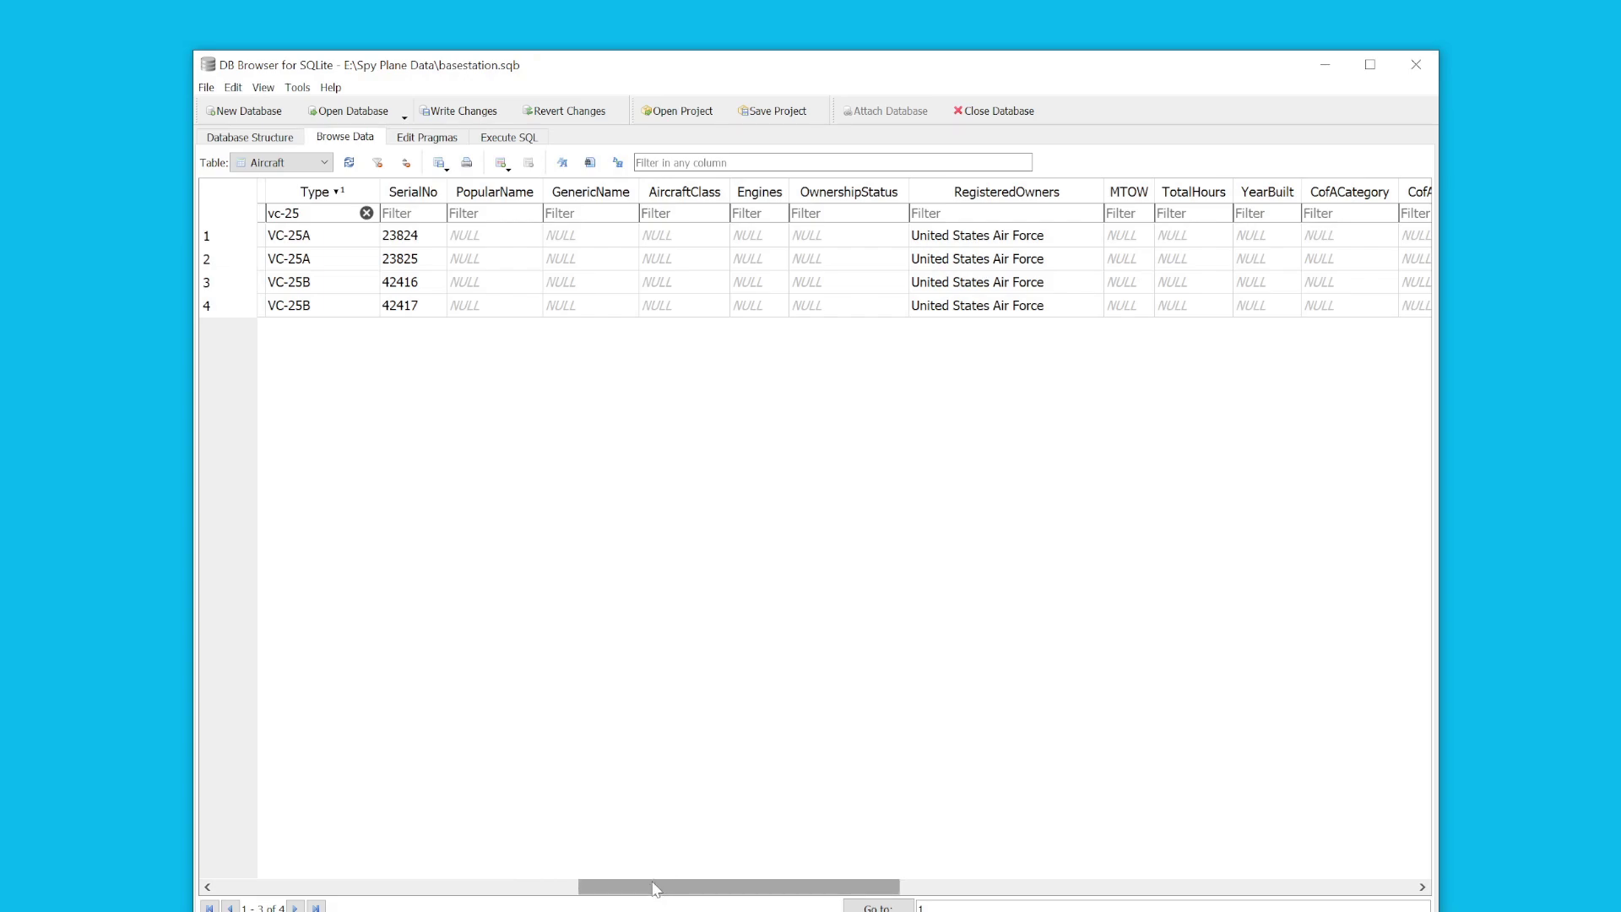
left_click_drag(655, 888, 639, 881)
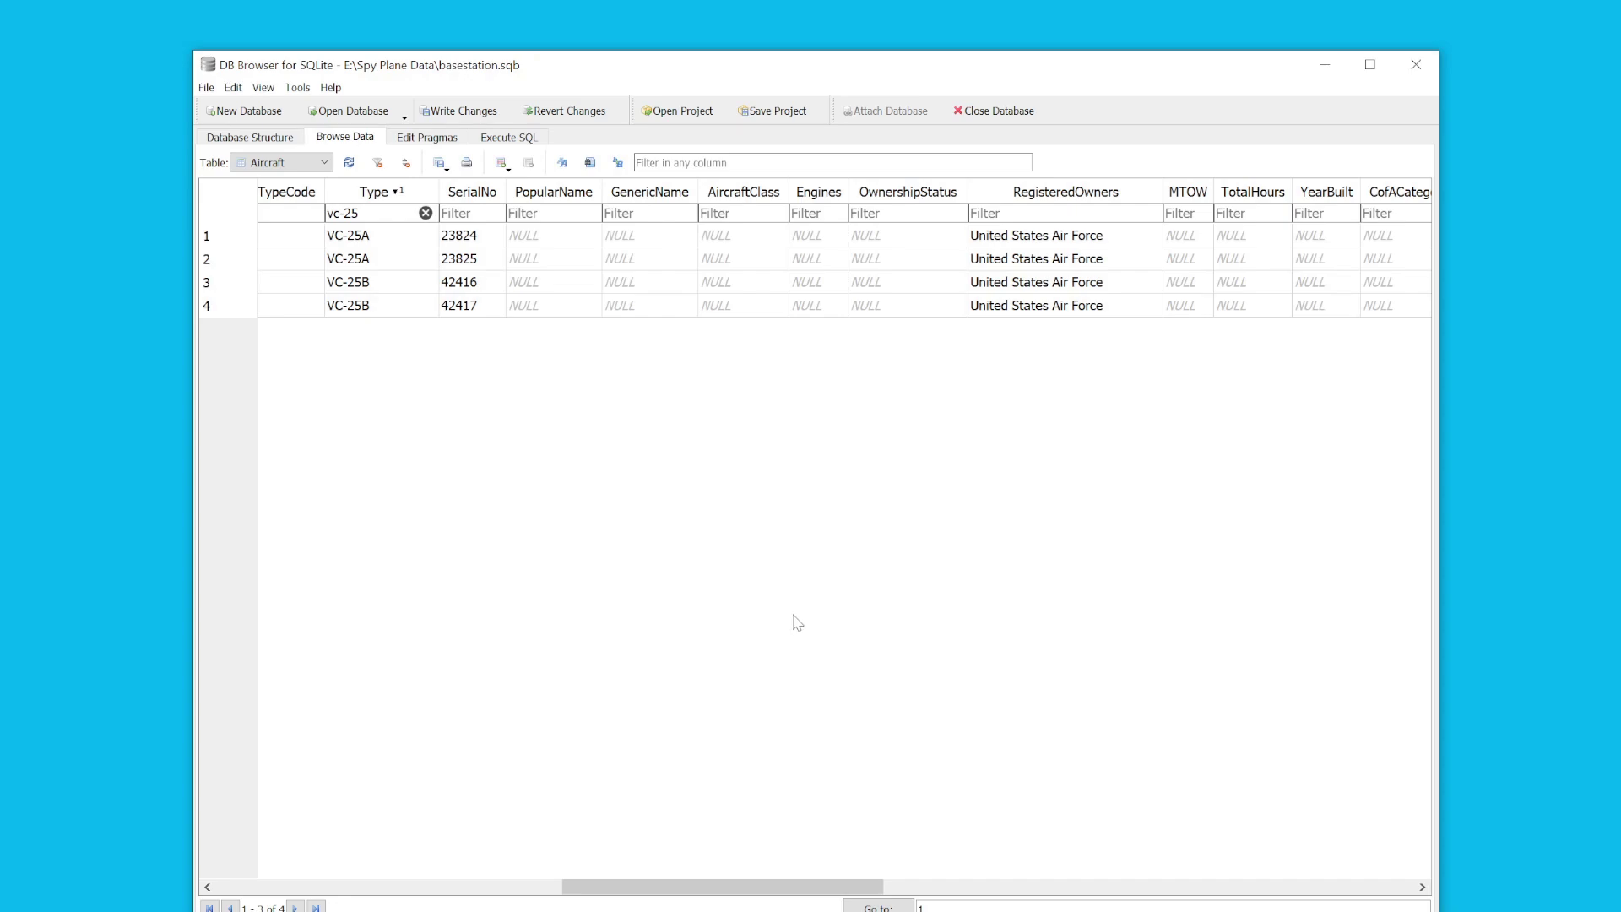
mouse_move(747, 887)
left_mouse_down()
mouse_move(723, 897)
mouse_move(757, 904)
left_mouse_up()
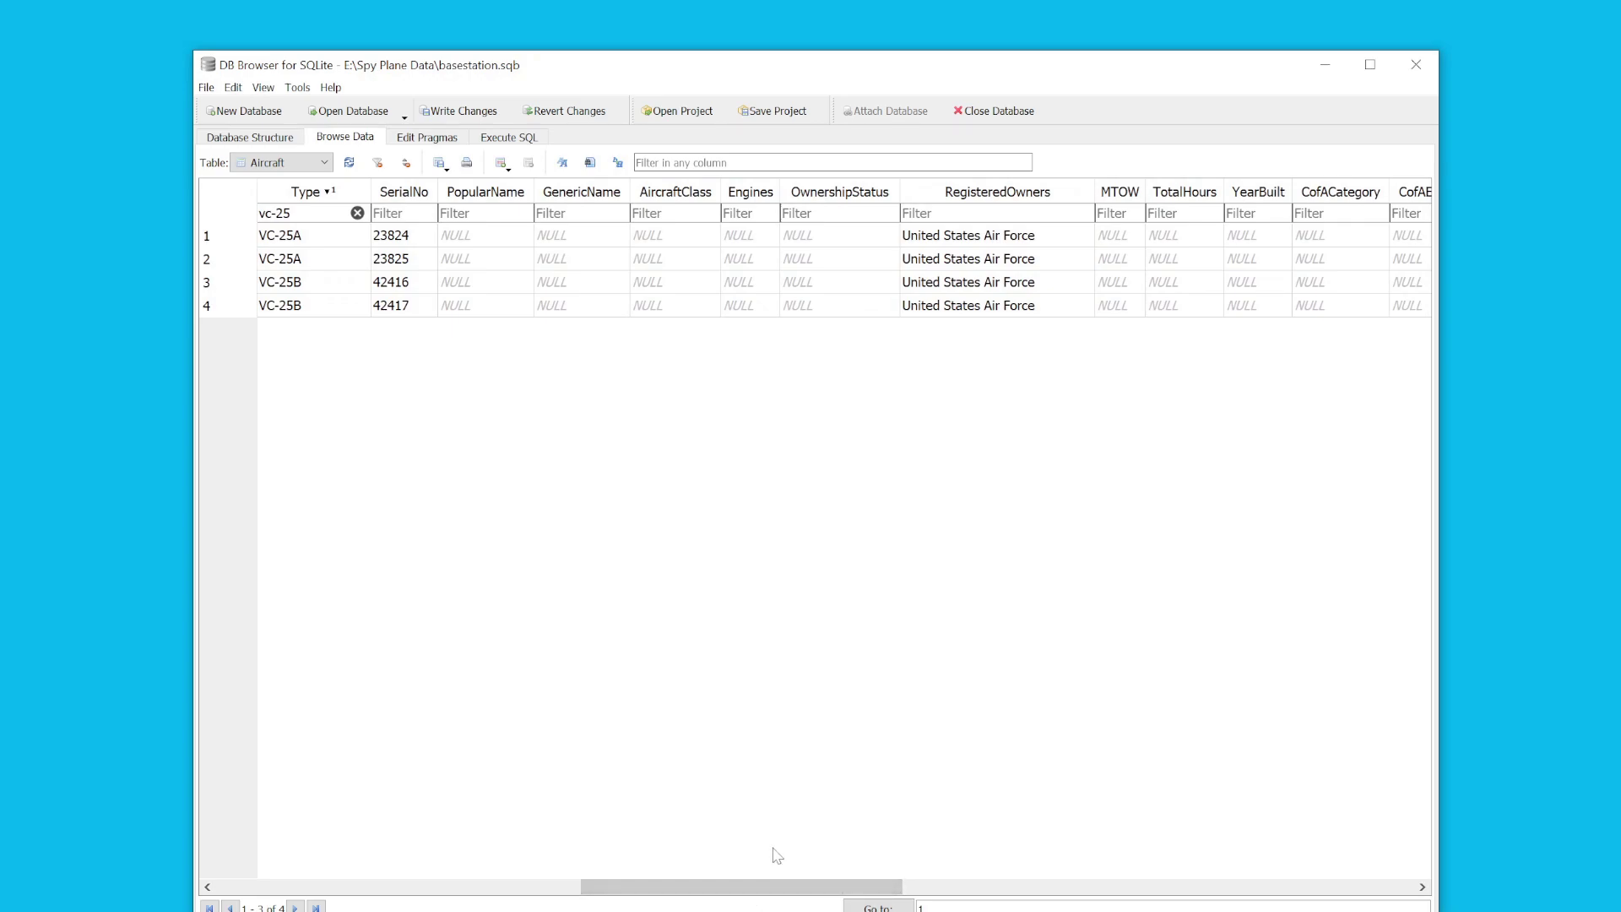
left_click_drag(764, 886, 748, 886)
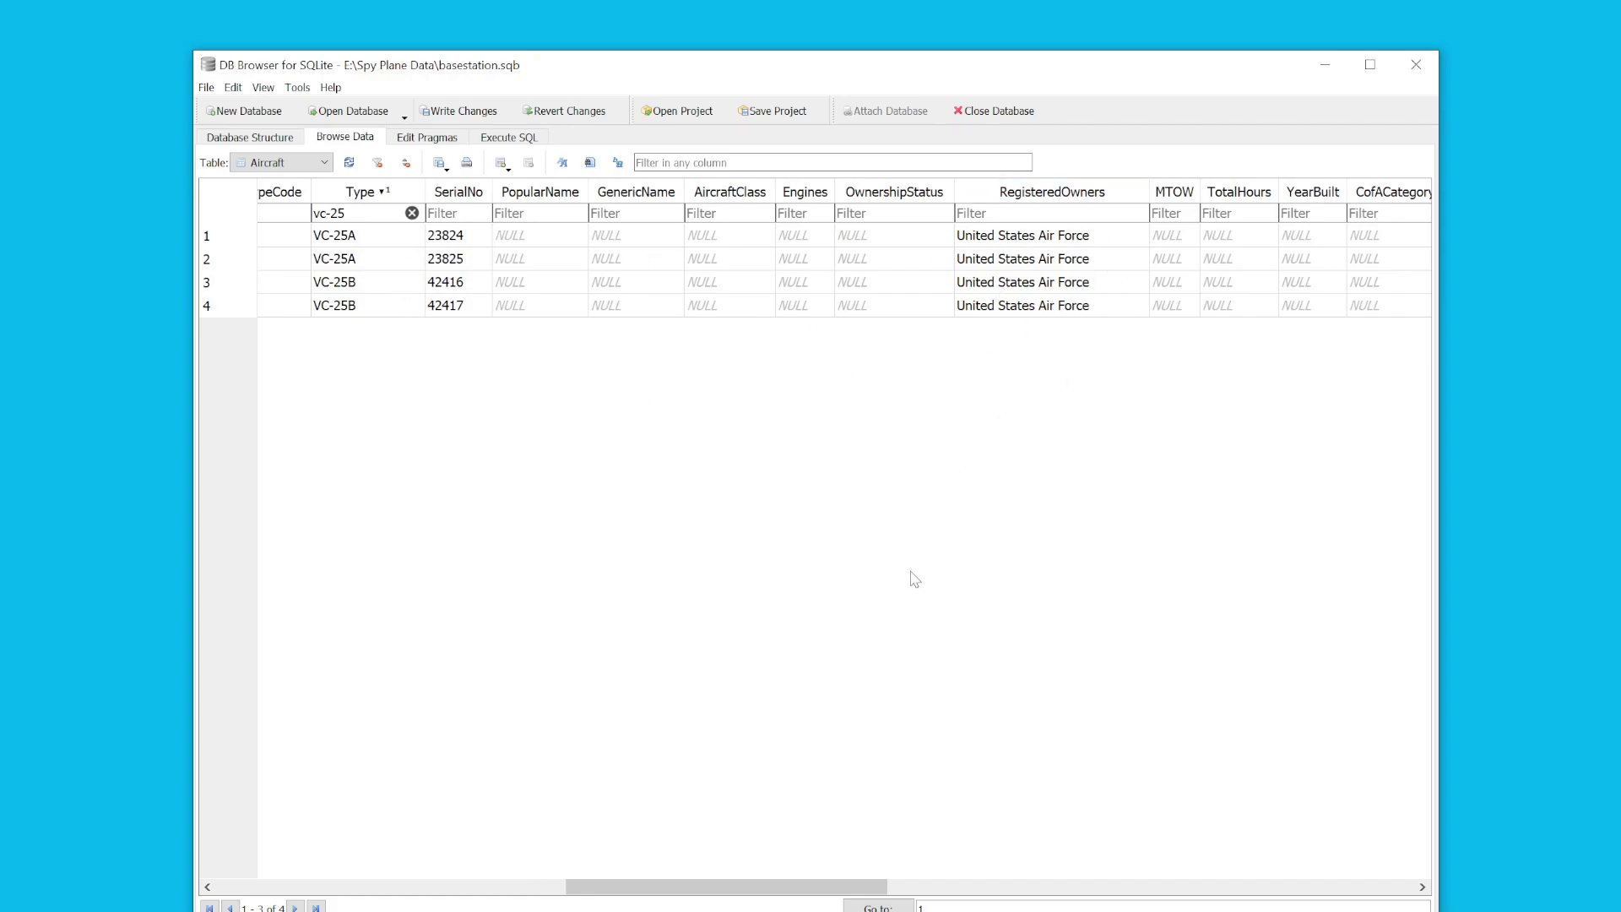
left_click_drag(785, 893, 766, 893)
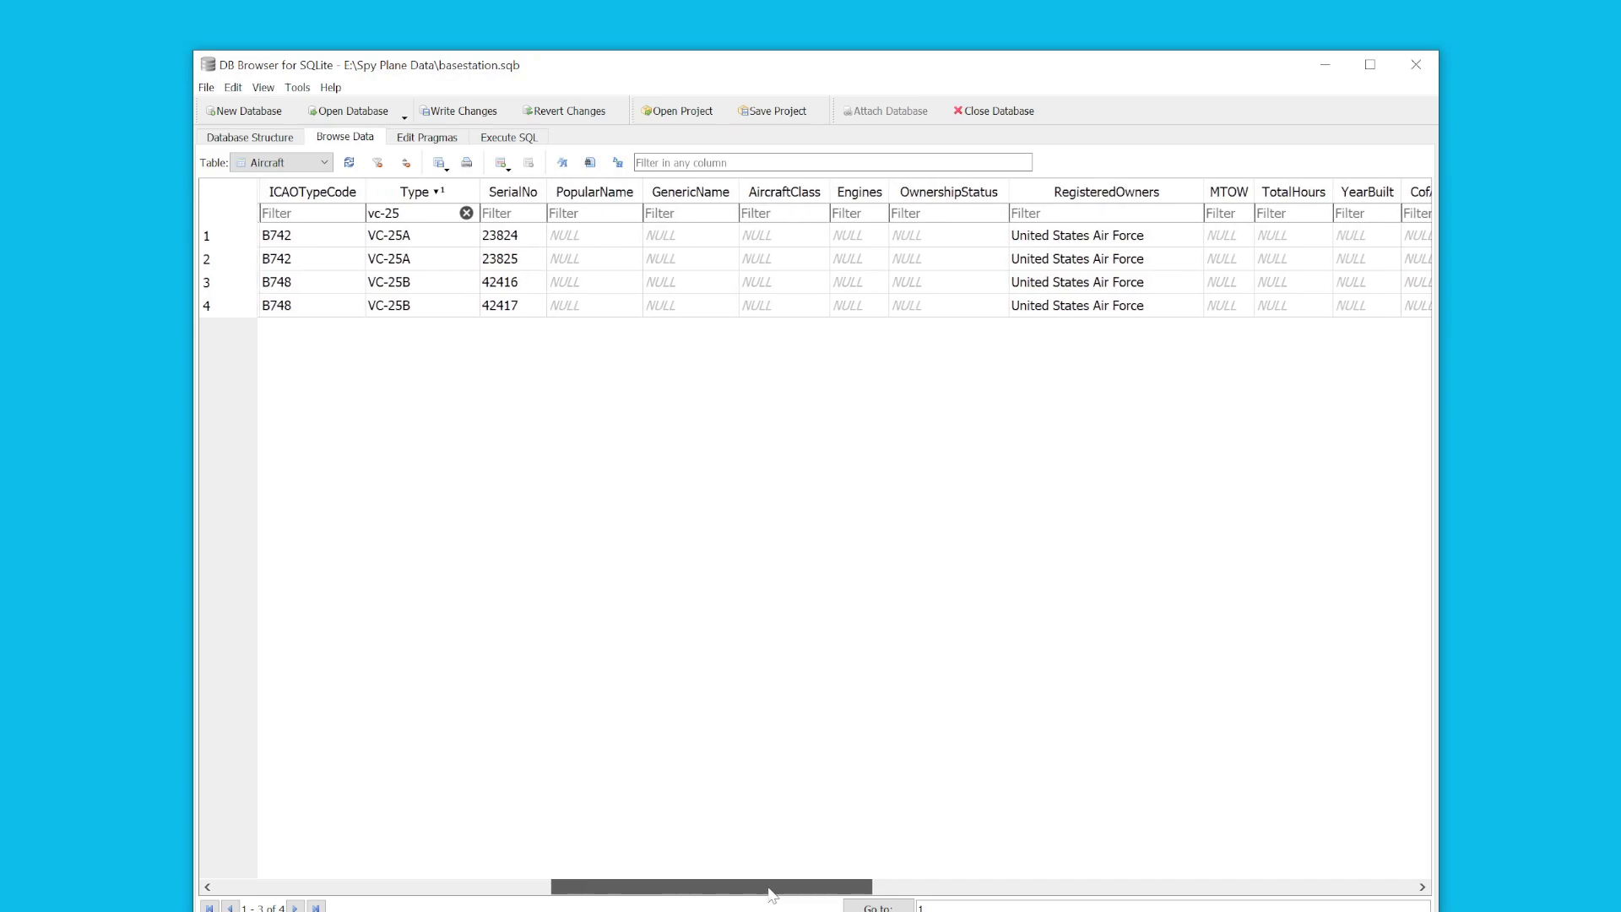
scroll(736, 892, "right", 1)
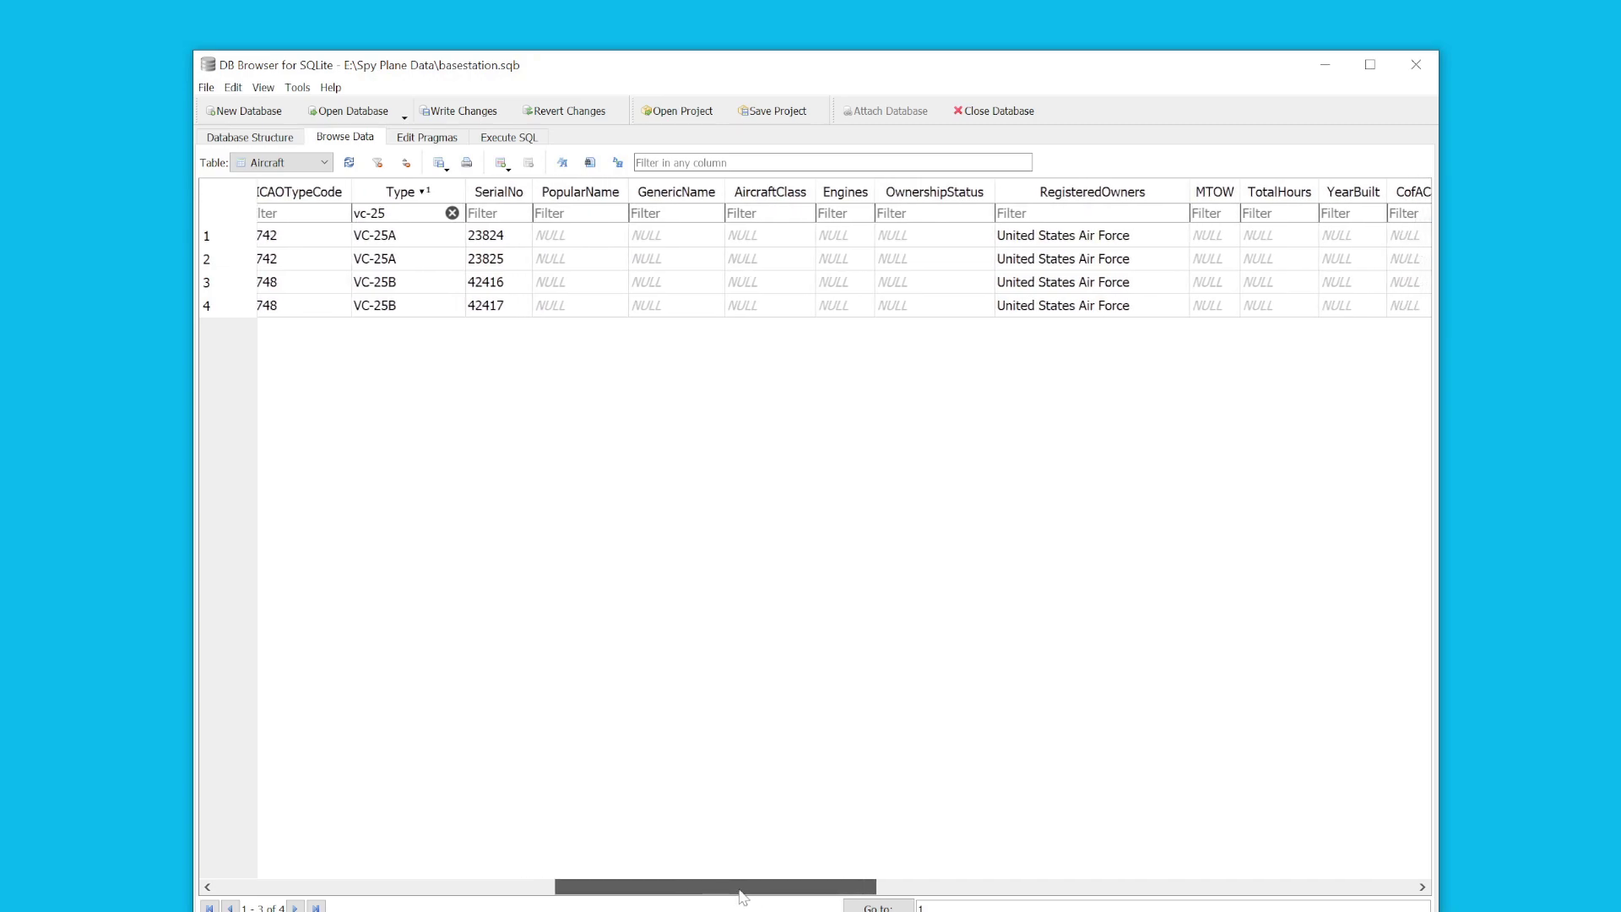
left_click_drag(736, 890, 741, 901)
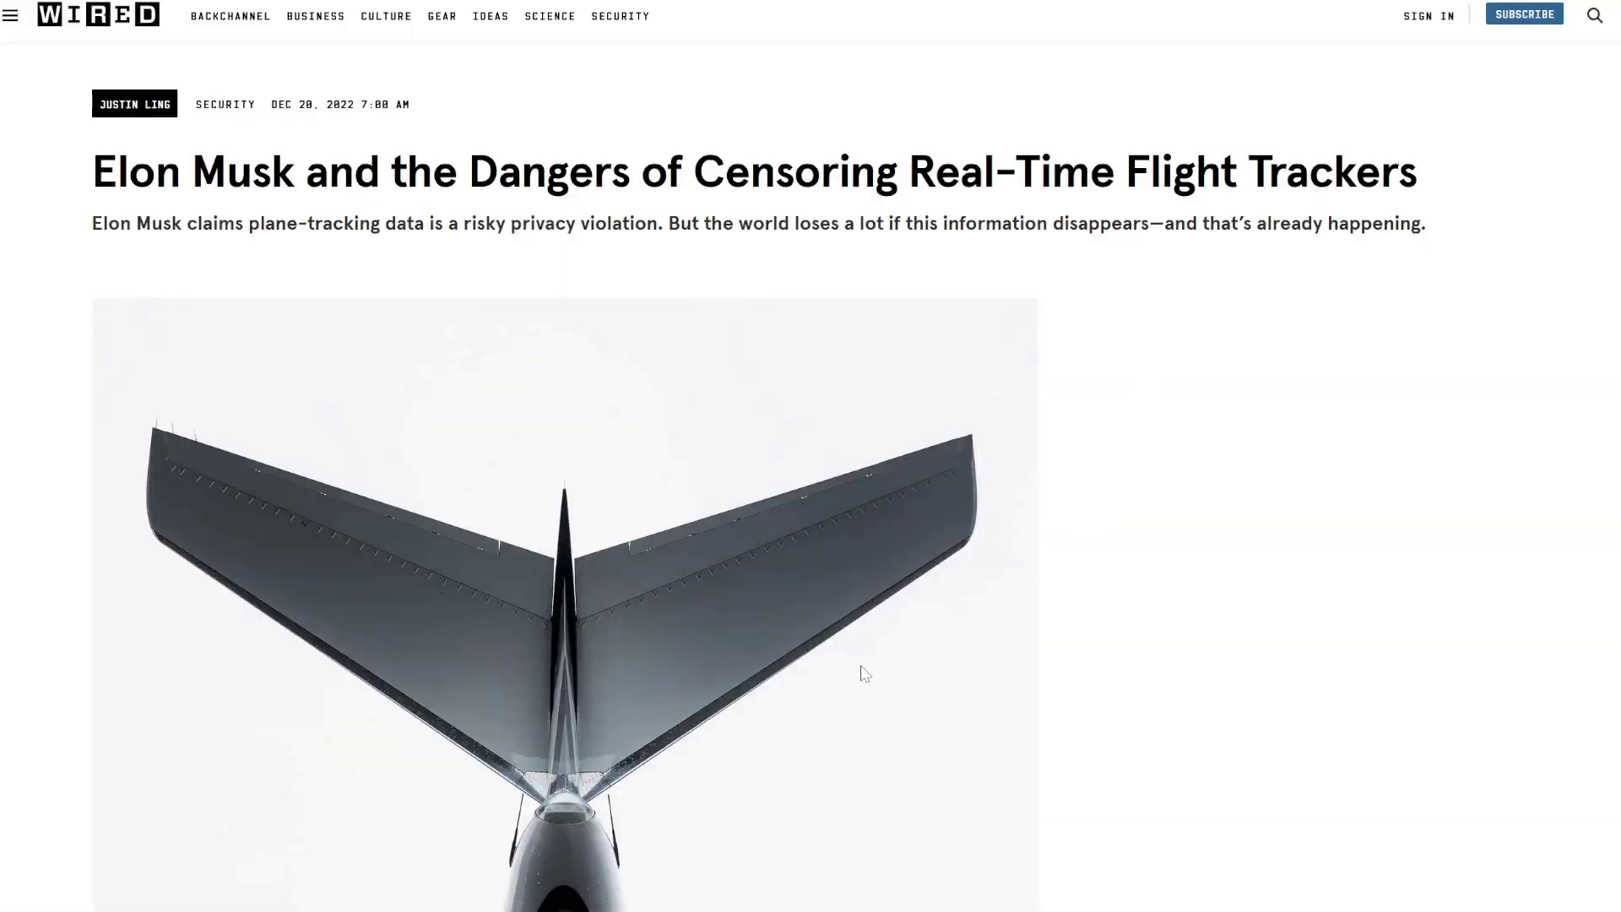
Switch to the WIRED article on censoring flight trackers and read the passages on Musk's jet data missing from FlightAware and FlightRadar24
scroll(737, 796, "down", 15)
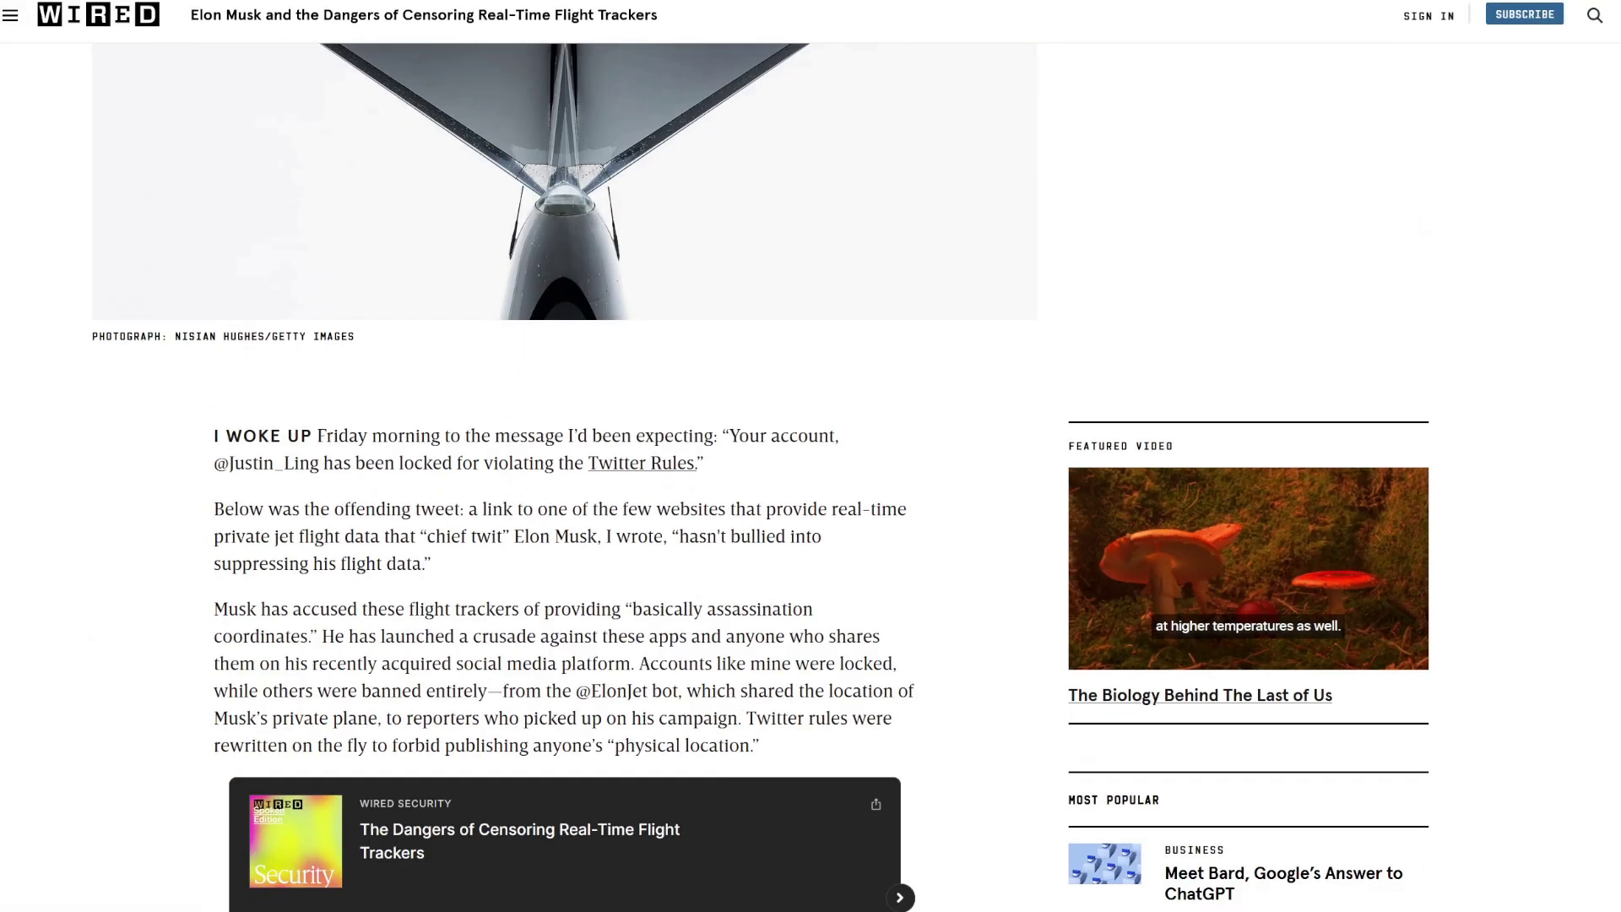
scroll(959, 613, "up", 15)
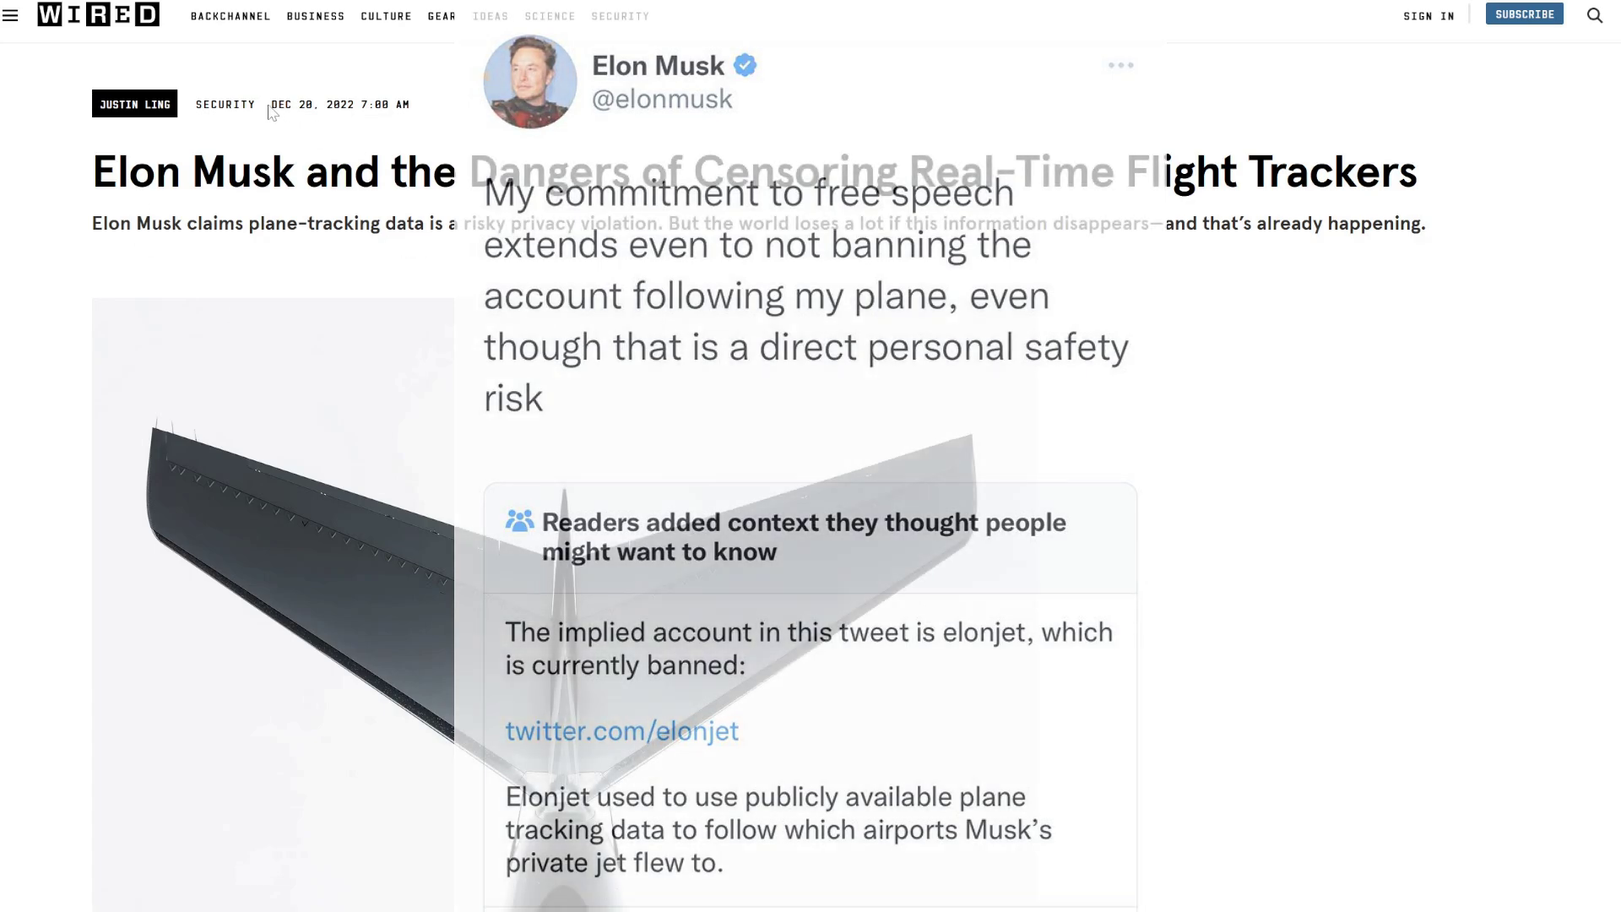
left_click_drag(272, 104, 355, 103)
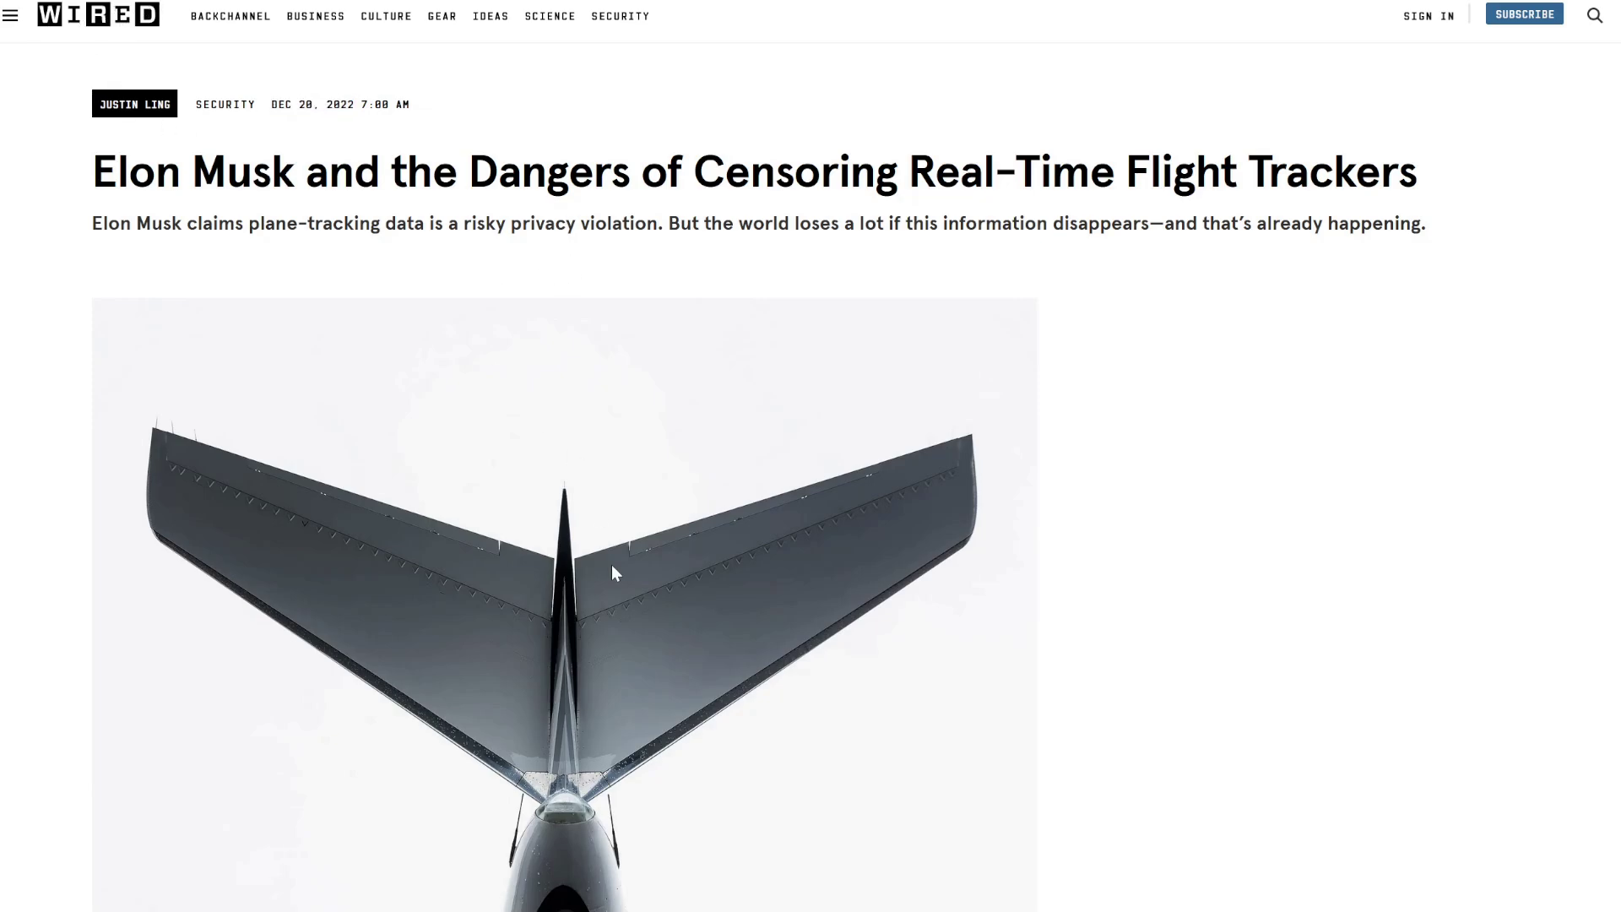
scroll(613, 558, "down", 7)
scroll(715, 477, "down", 15)
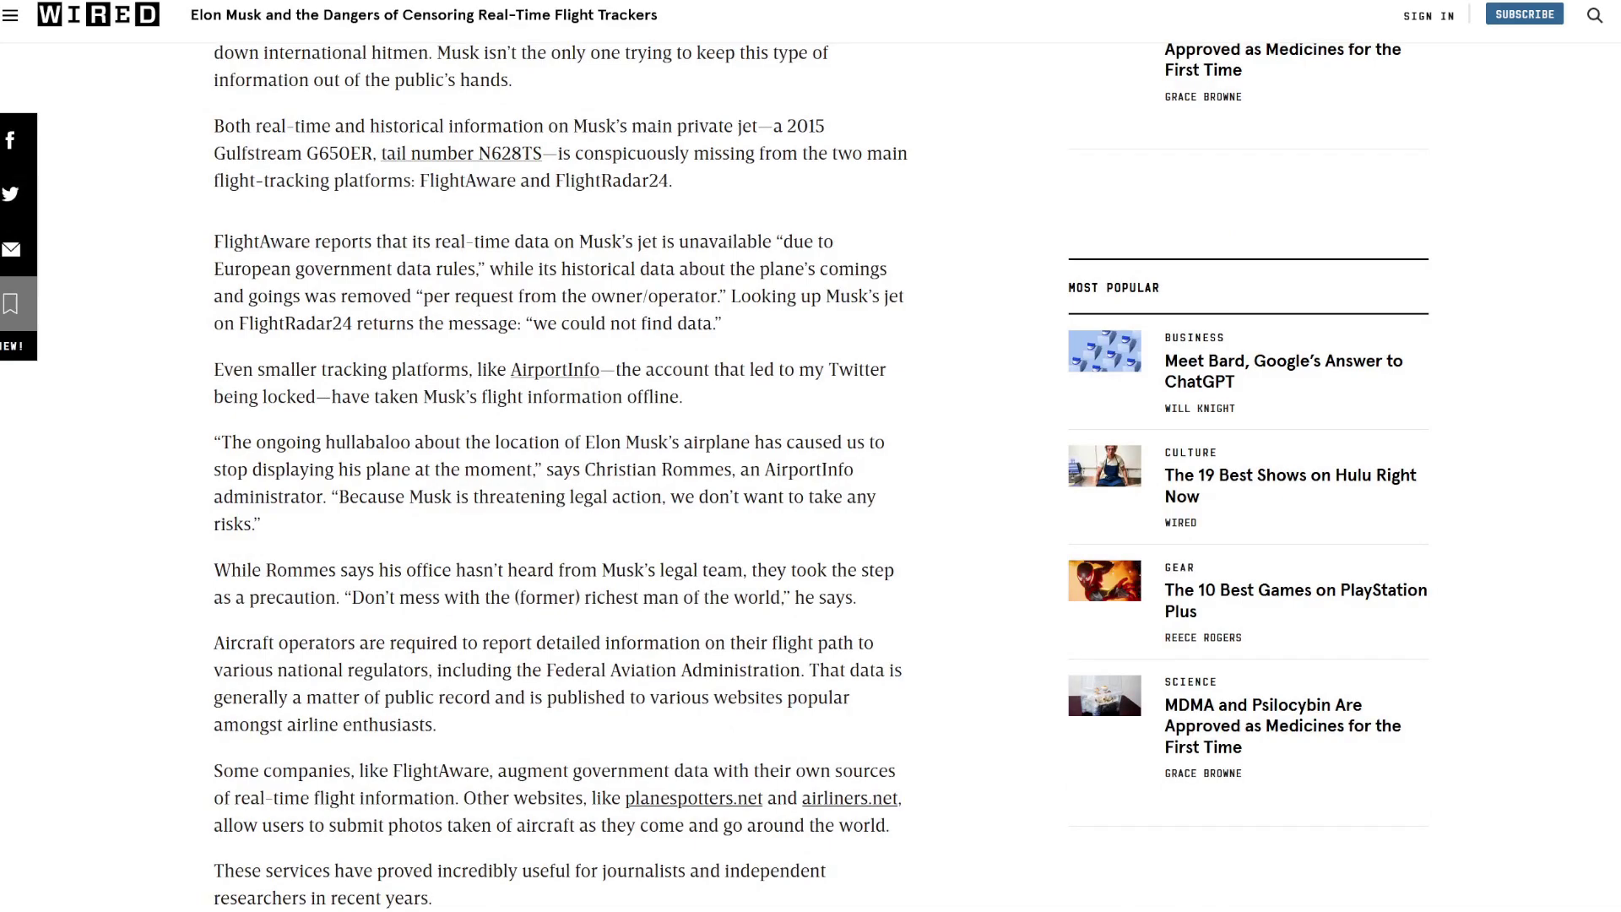
left_click_drag(575, 152, 673, 180)
left_click(415, 179)
left_click(726, 348)
left_click_drag(783, 242, 474, 269)
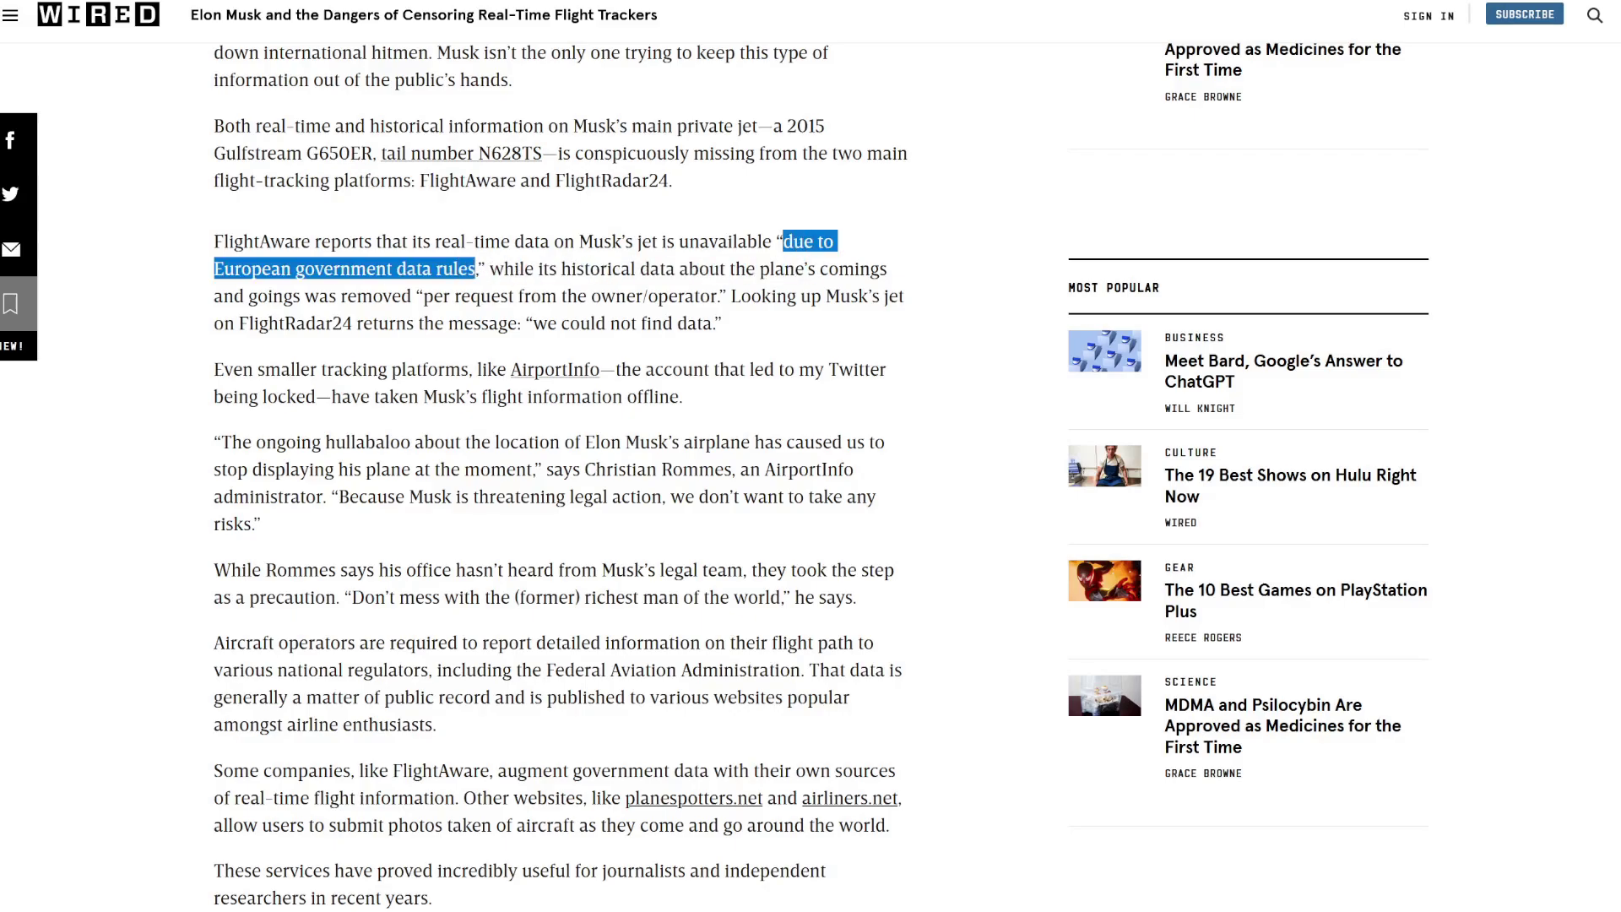
left_click(550, 387)
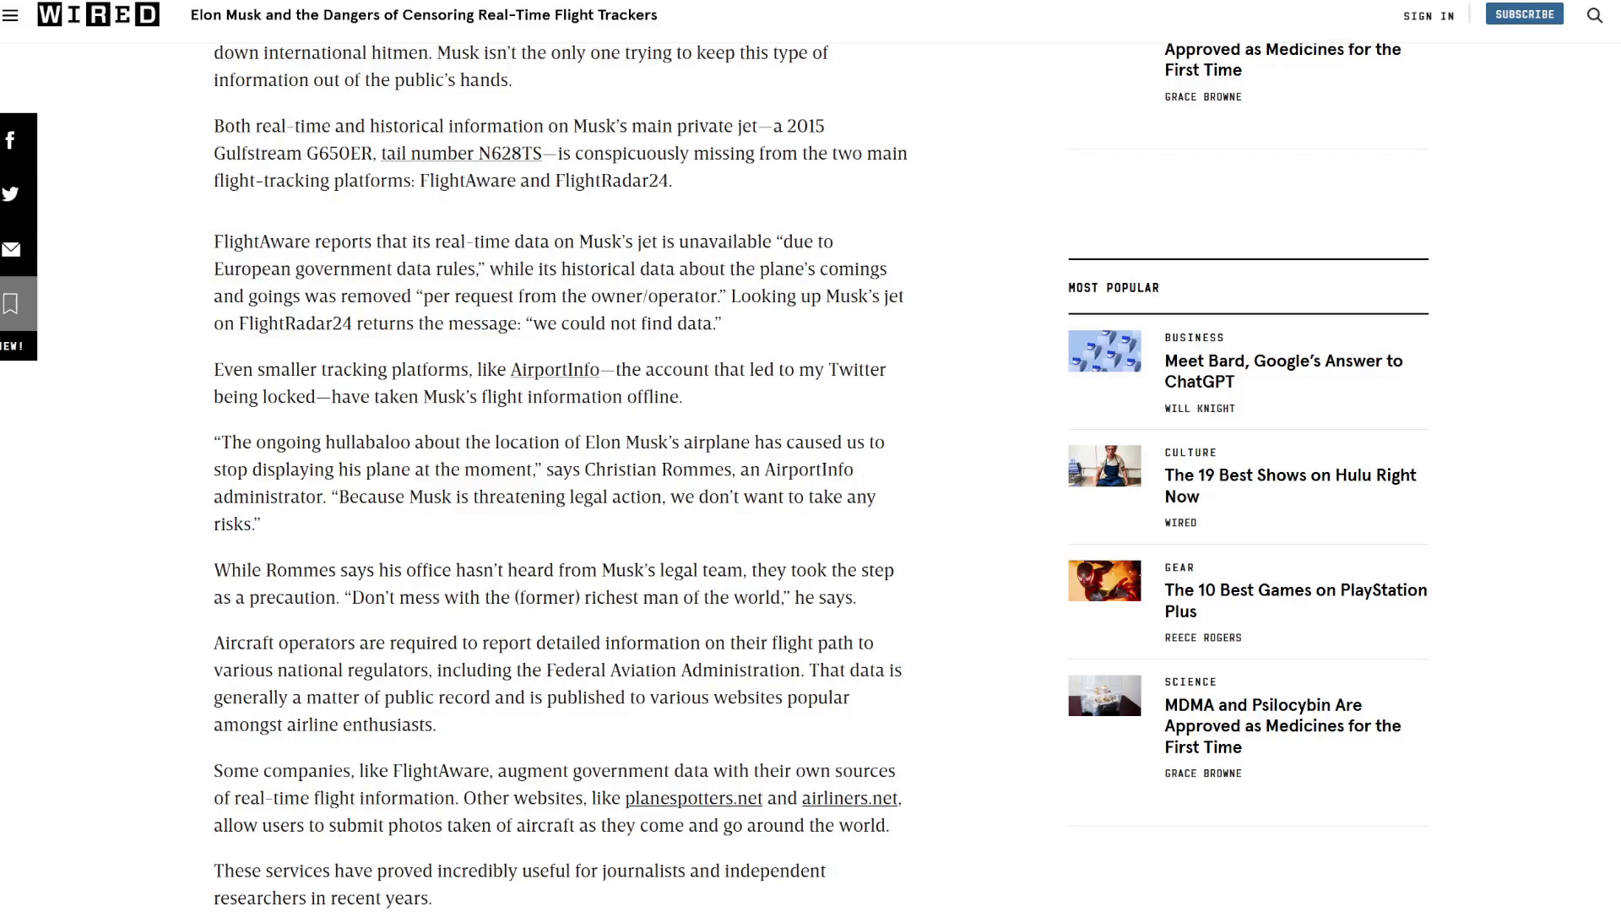
Copy the tail number N628TS from the article's paragraph about Musk's Gulfstream G650ER
scroll(854, 574, "up", 15)
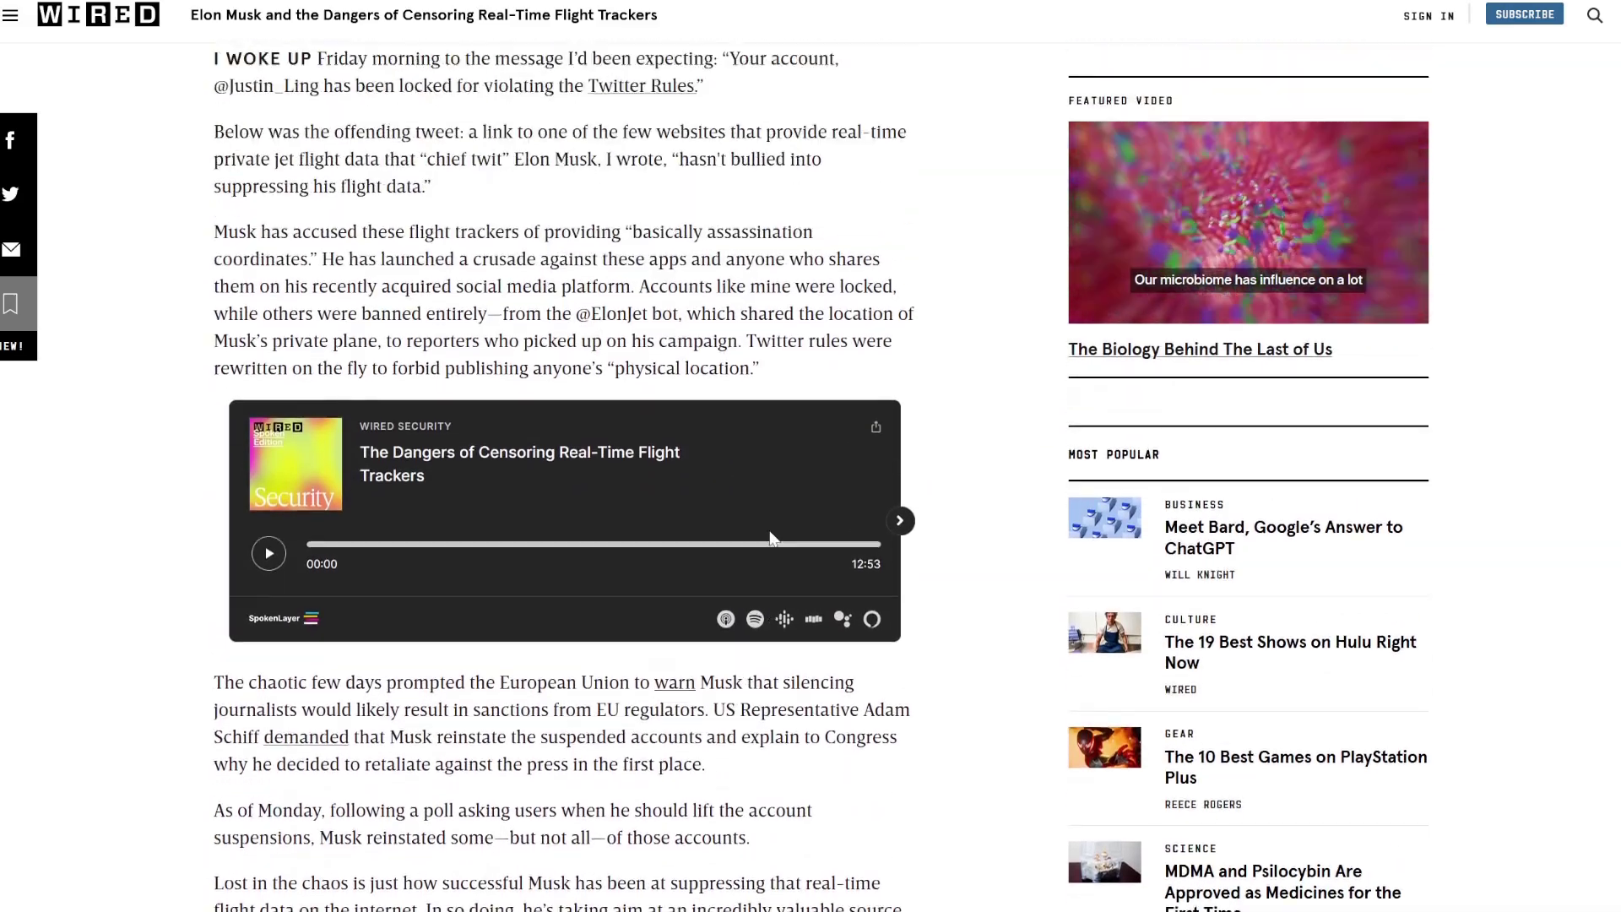
scroll(854, 574, "up", 6)
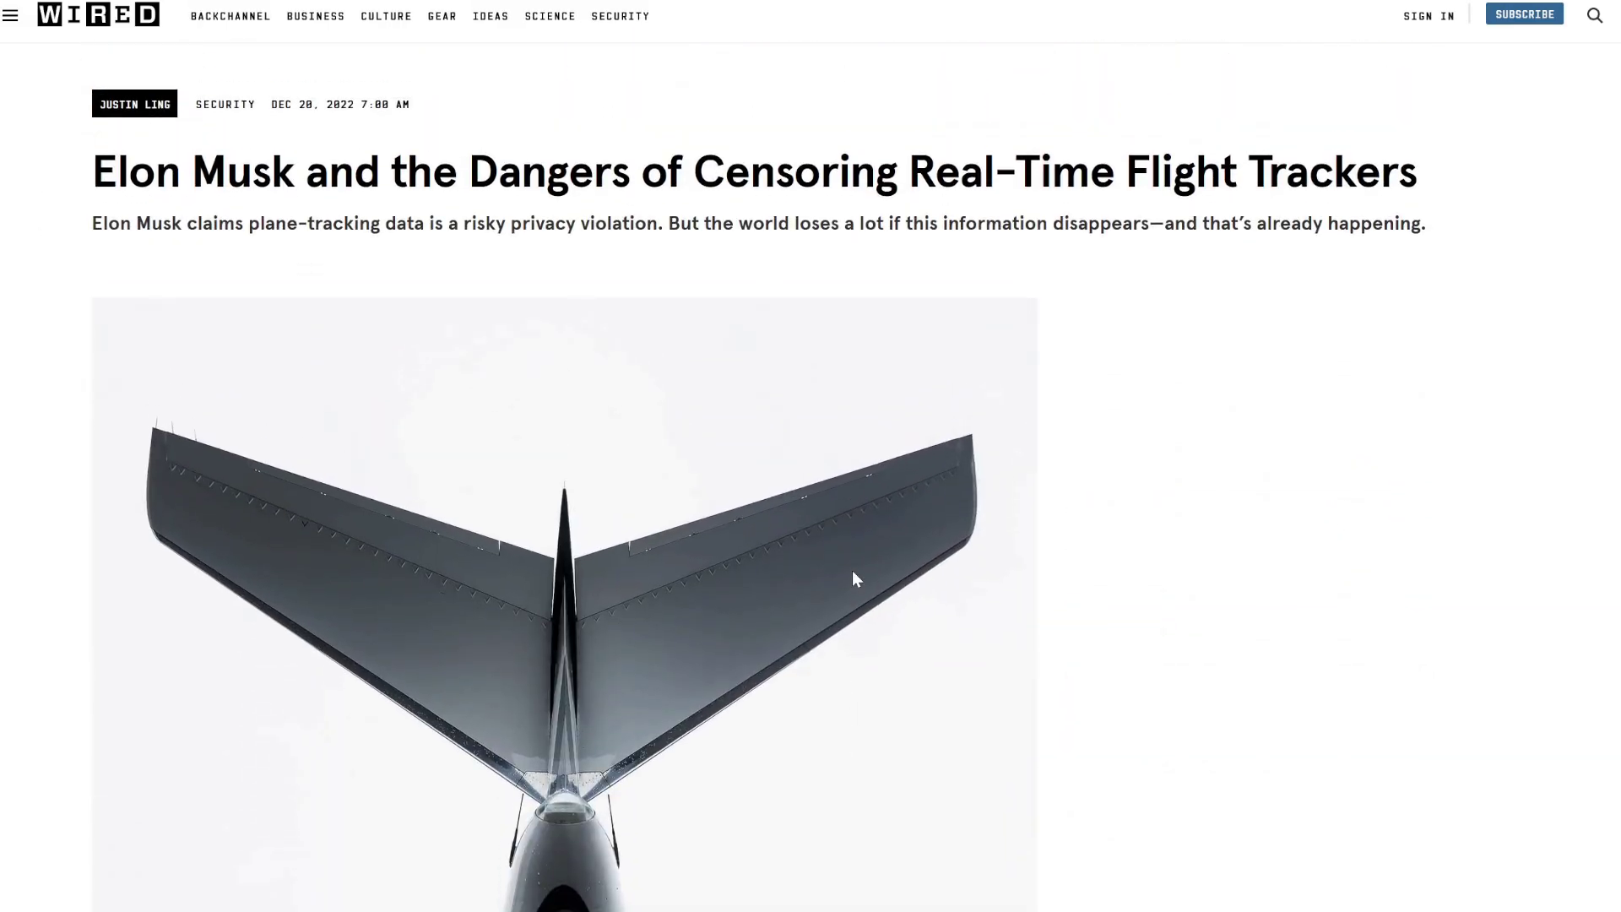
scroll(814, 676, "down", 15)
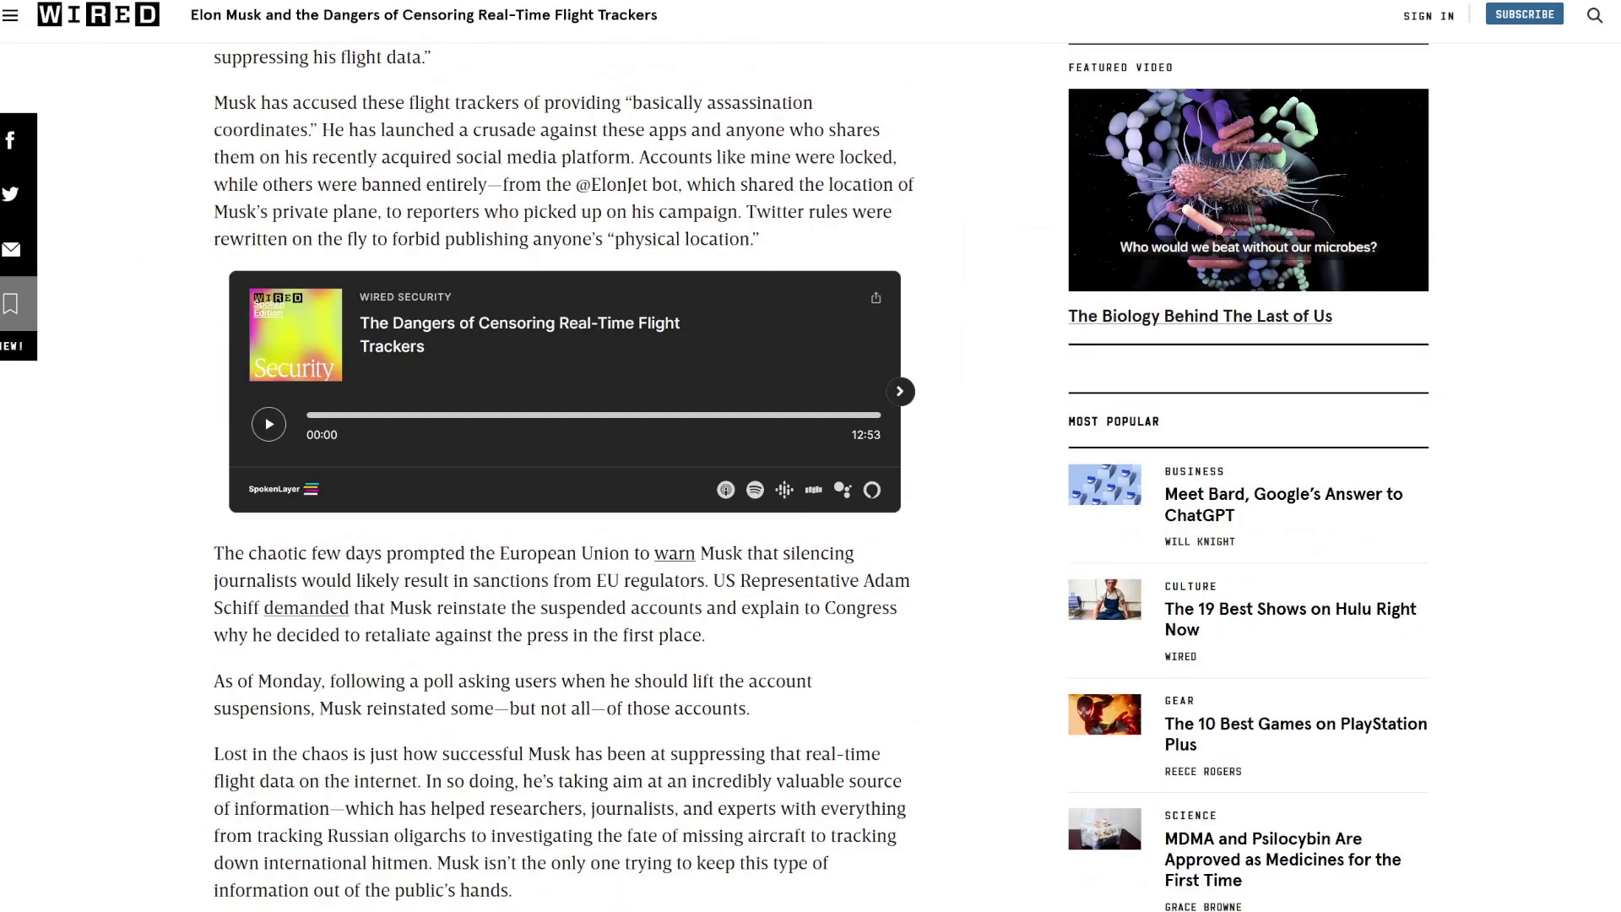
scroll(481, 680, "down", 3)
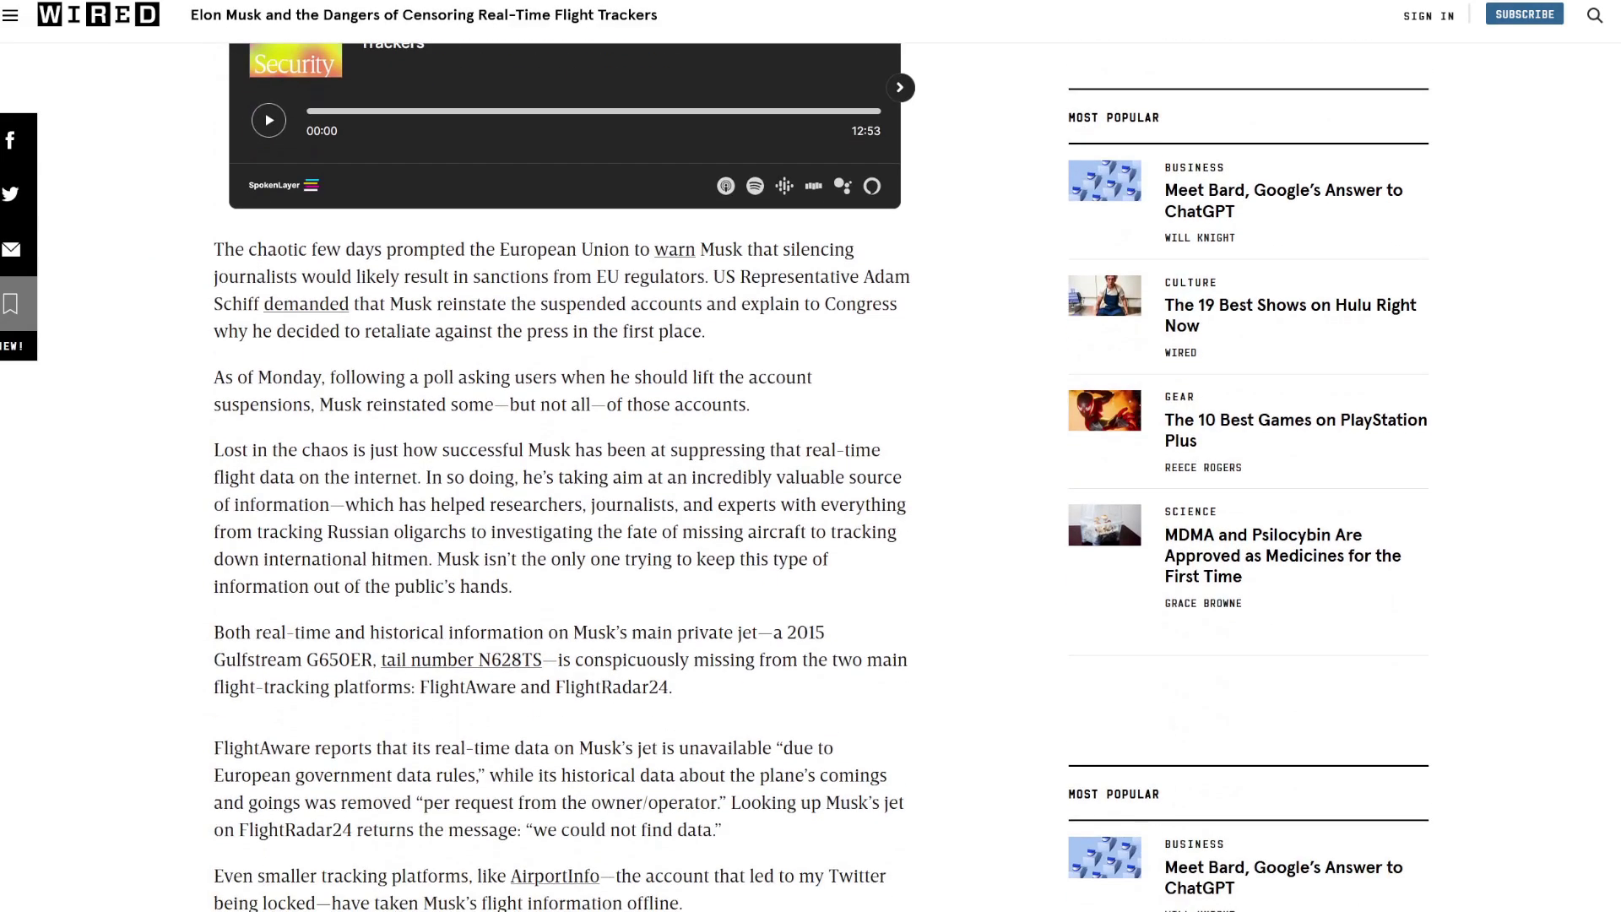
mouse_move(476, 686)
left_mouse_down()
mouse_move(500, 686)
mouse_move(517, 659)
mouse_move(478, 661)
left_mouse_up()
key("ctrl+c")
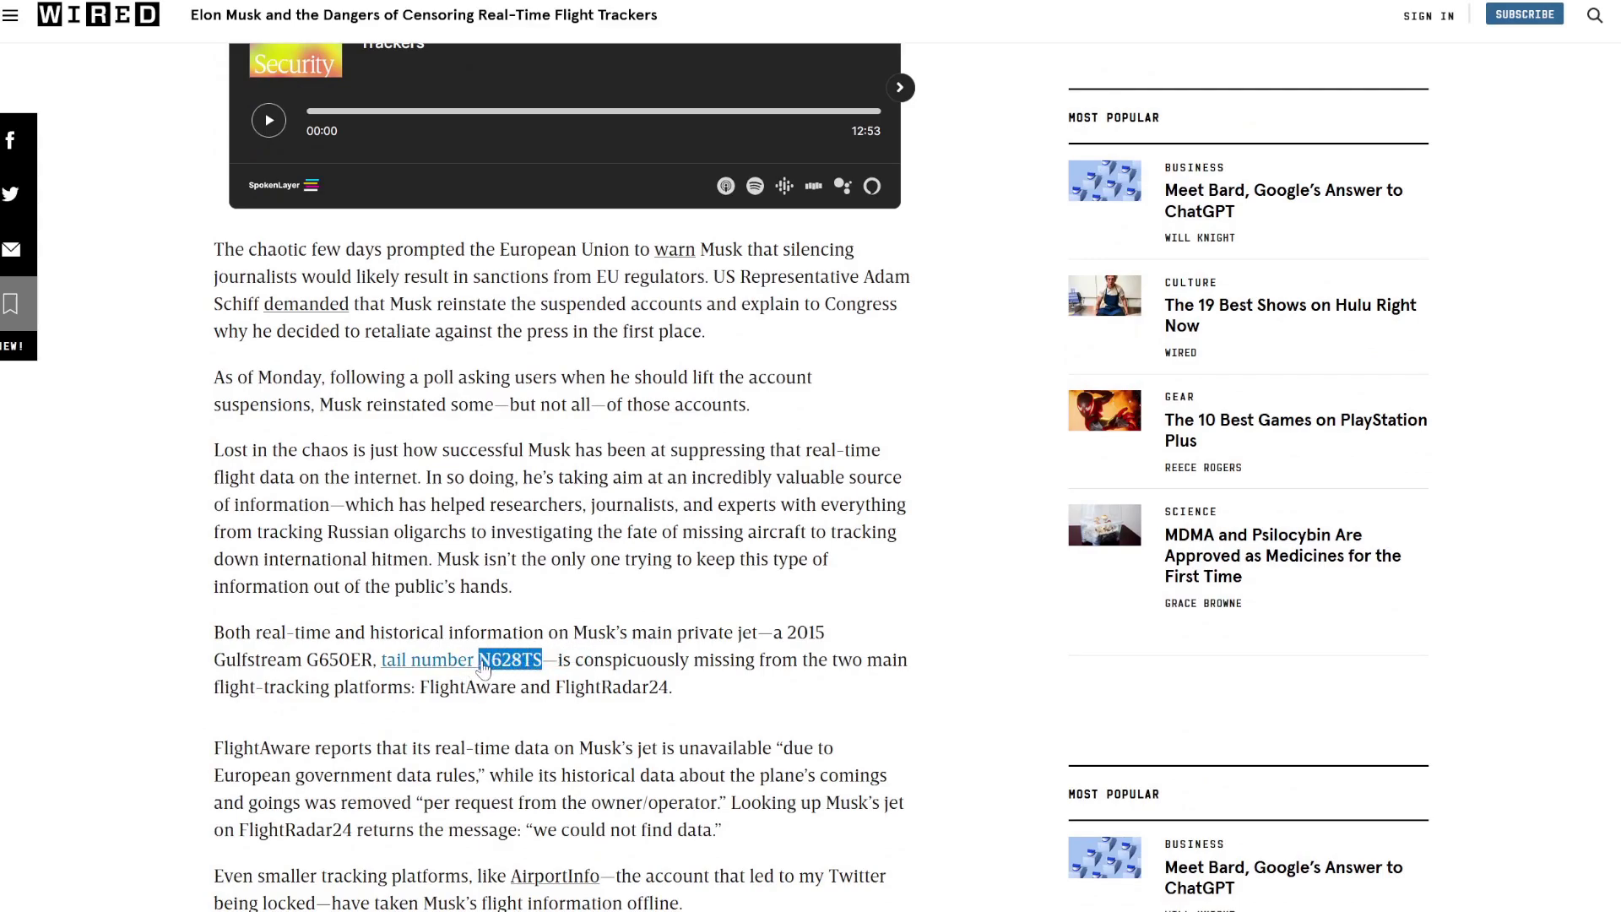
left_click(566, 699)
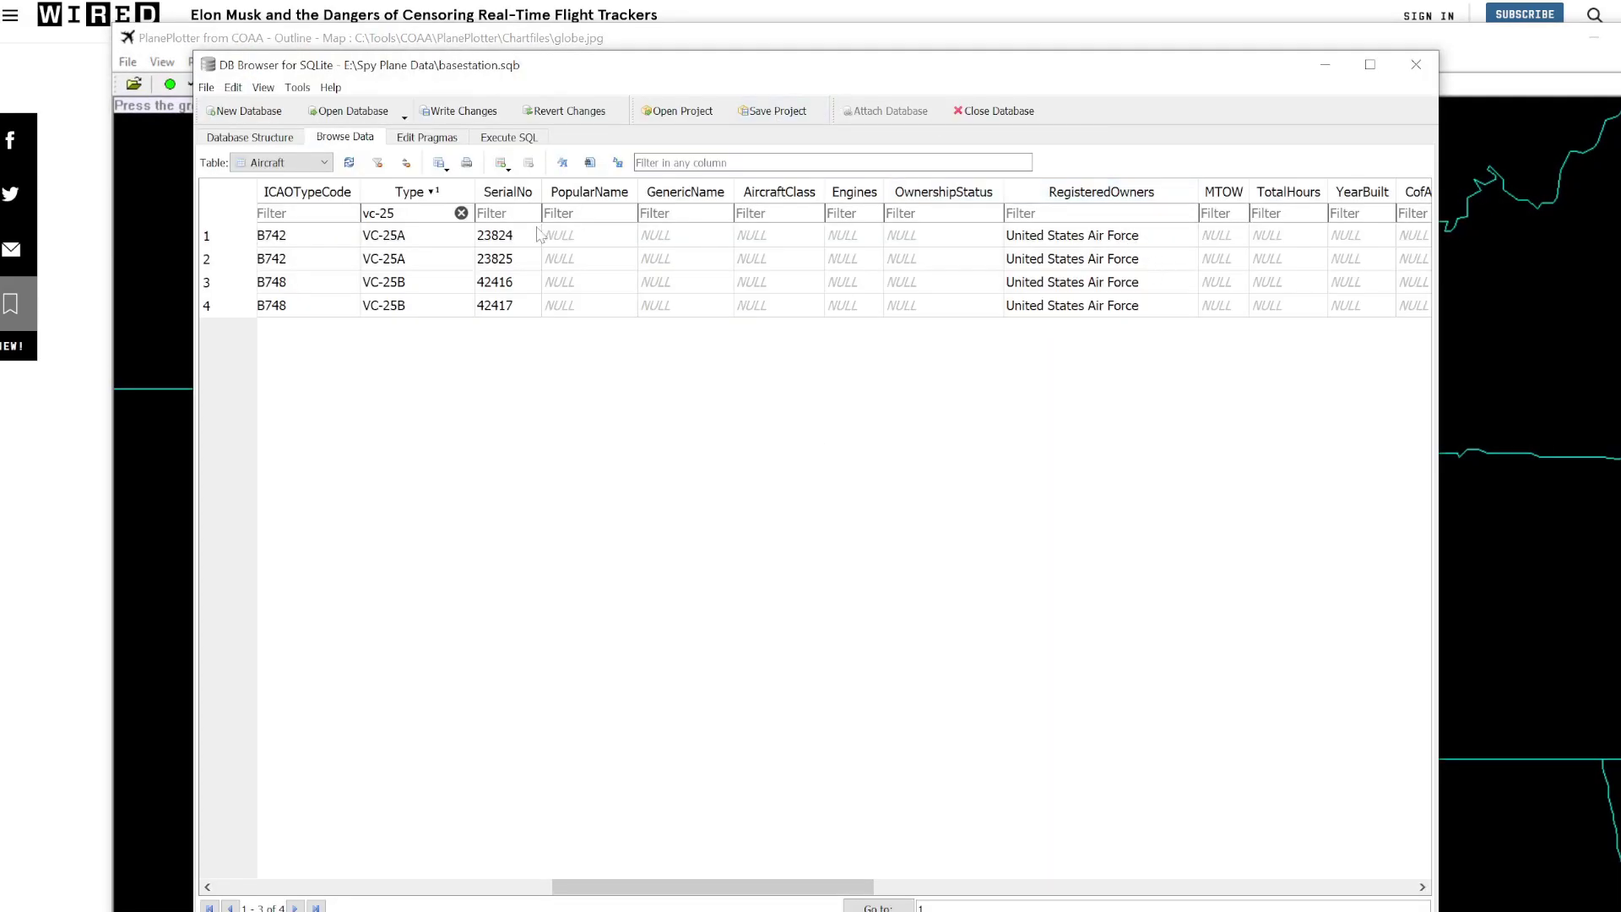
Switch to DB Browser for SQLite, clear the Type filter and filter the Registration column by N628TS
left_click(461, 213)
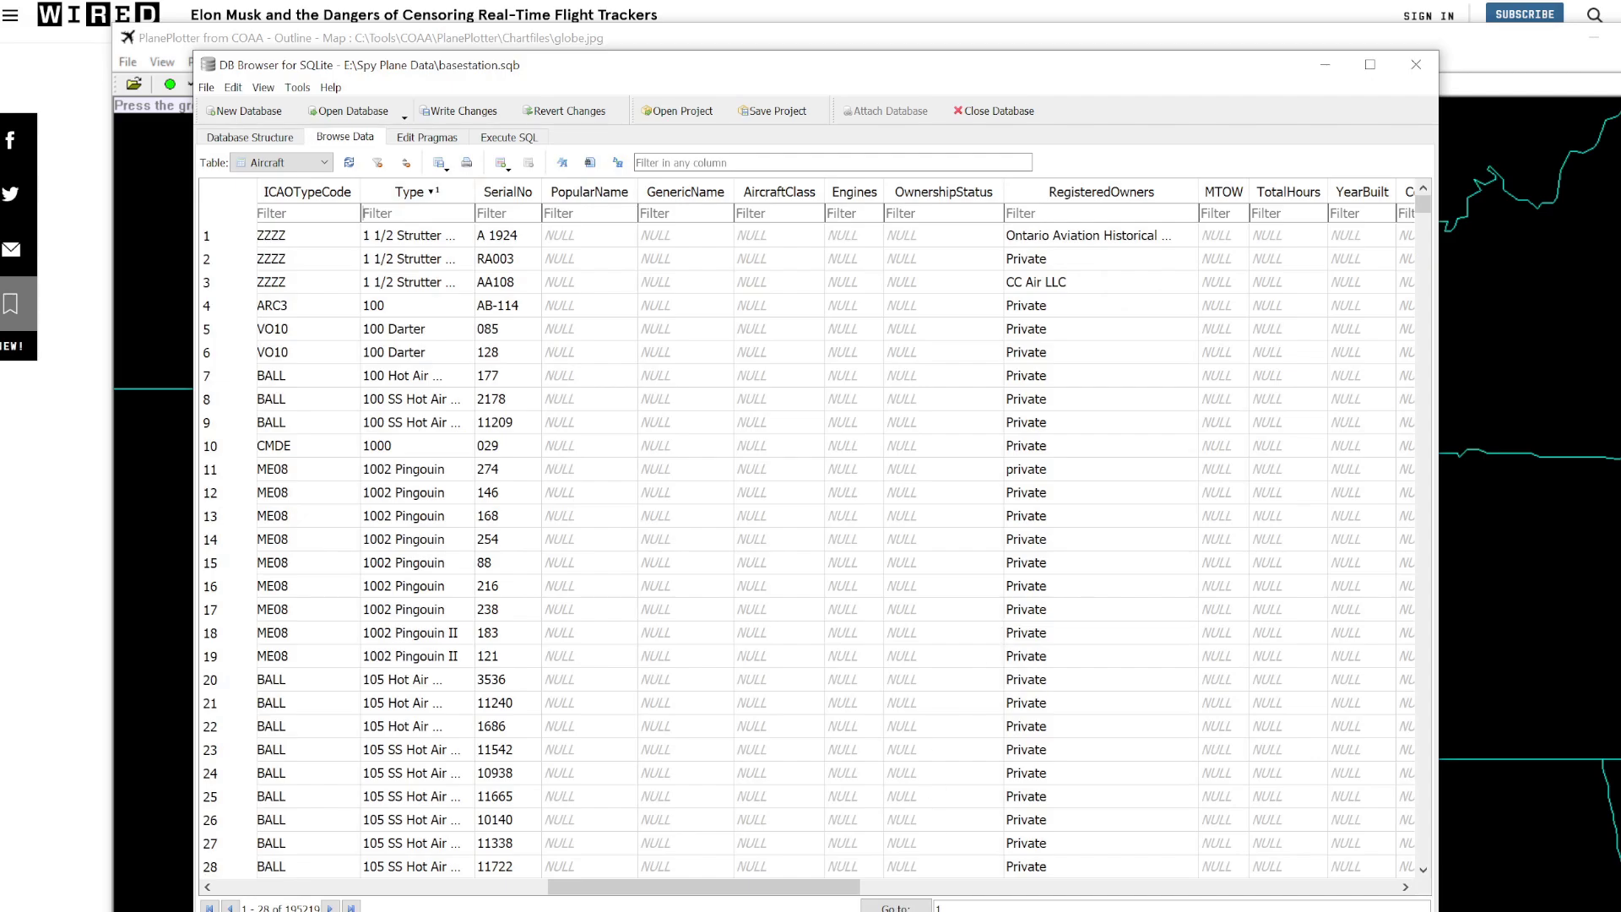
left_click_drag(722, 886, 532, 893)
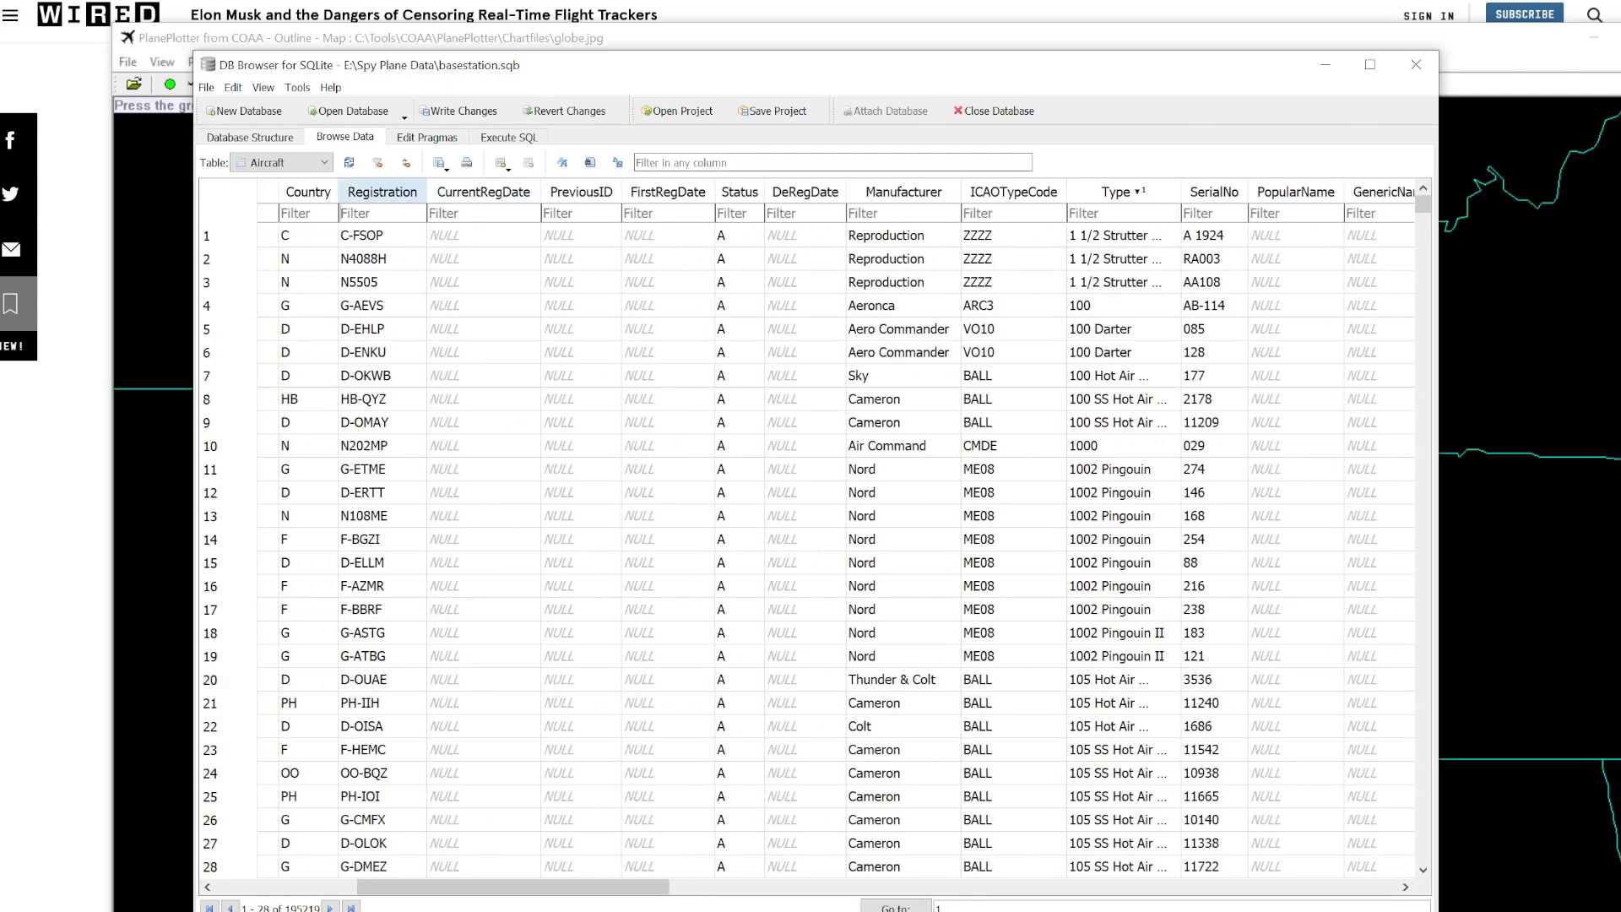
key("ctrl+v")
Examine the registered owner, Interested flag and user tag of the filtered N628TS record
left_click_drag(644, 883, 887, 885)
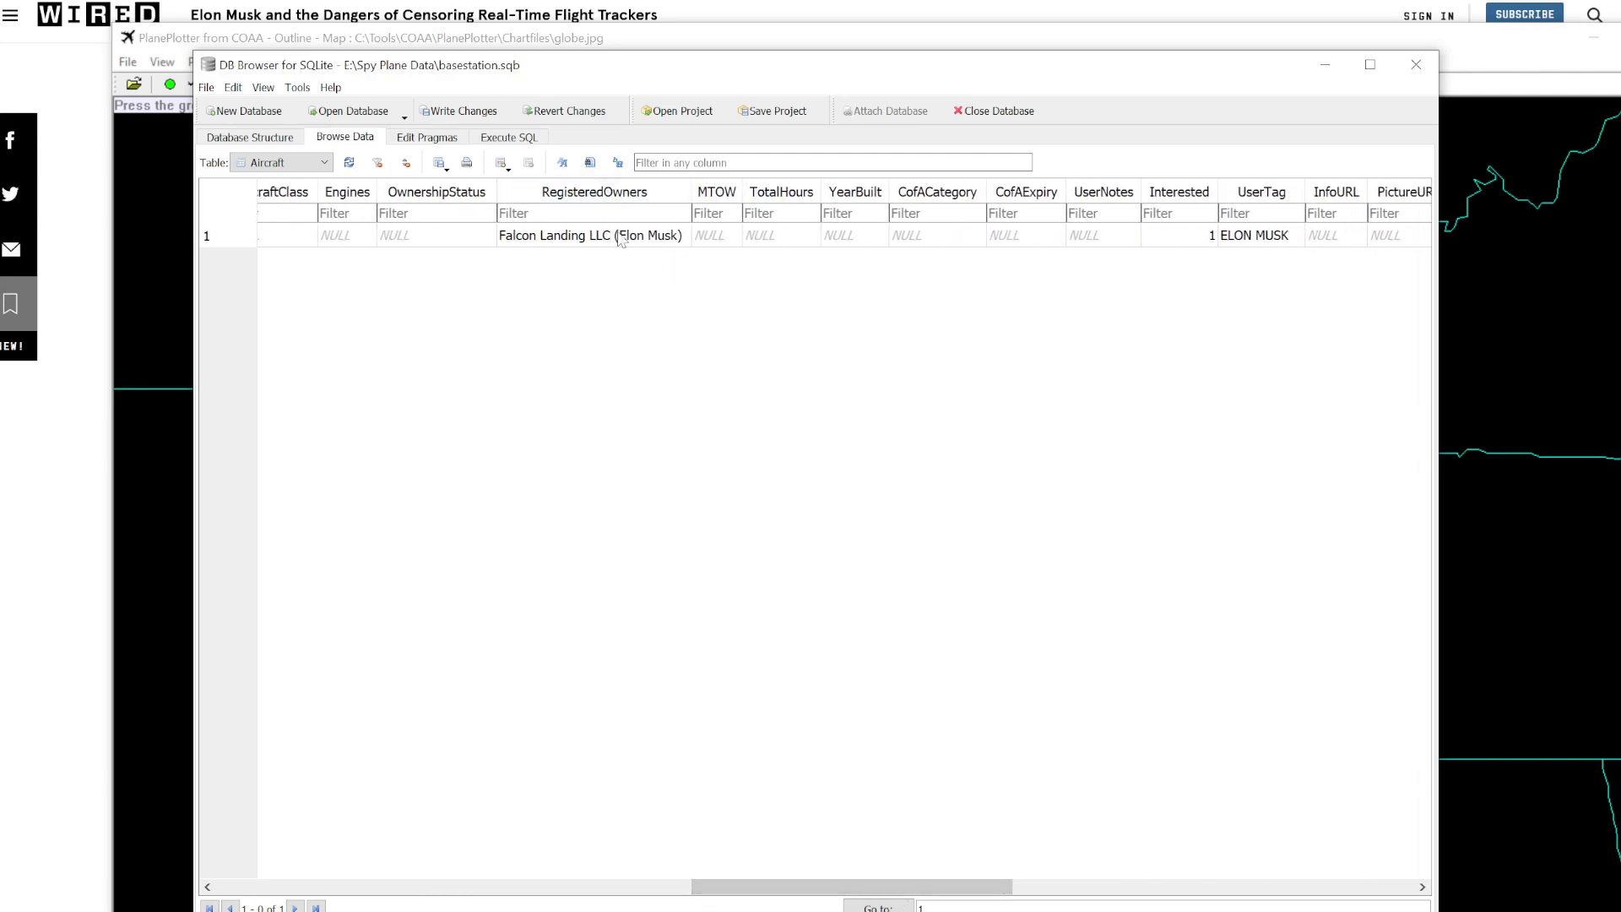
left_click(644, 244)
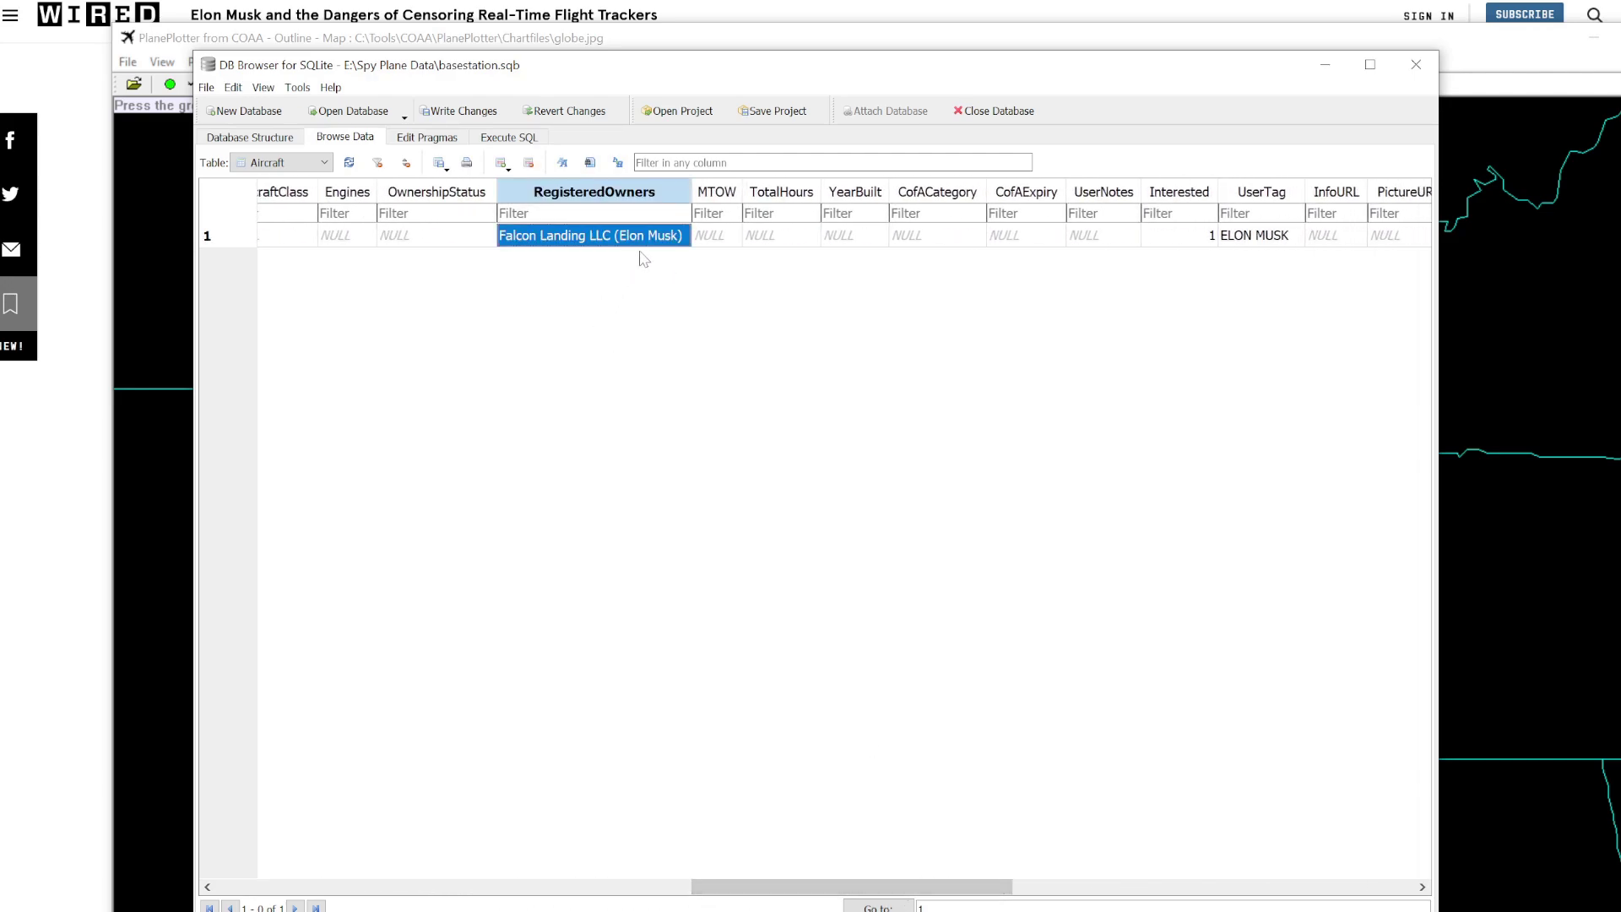
left_click_drag(845, 888, 942, 893)
left_click(905, 237)
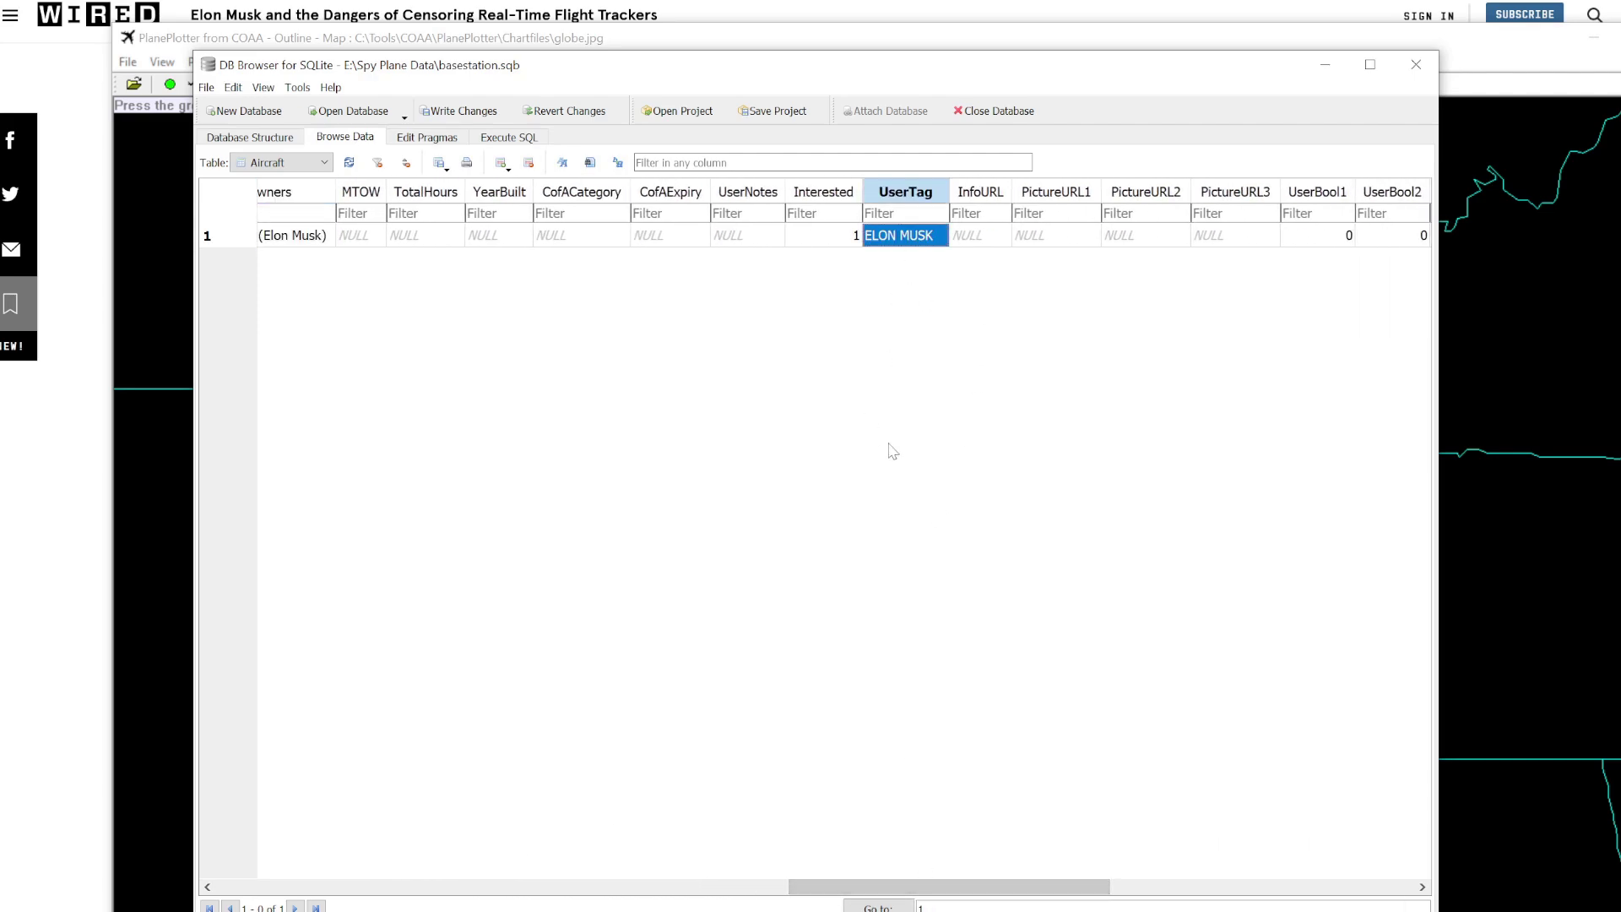
left_click(1000, 403)
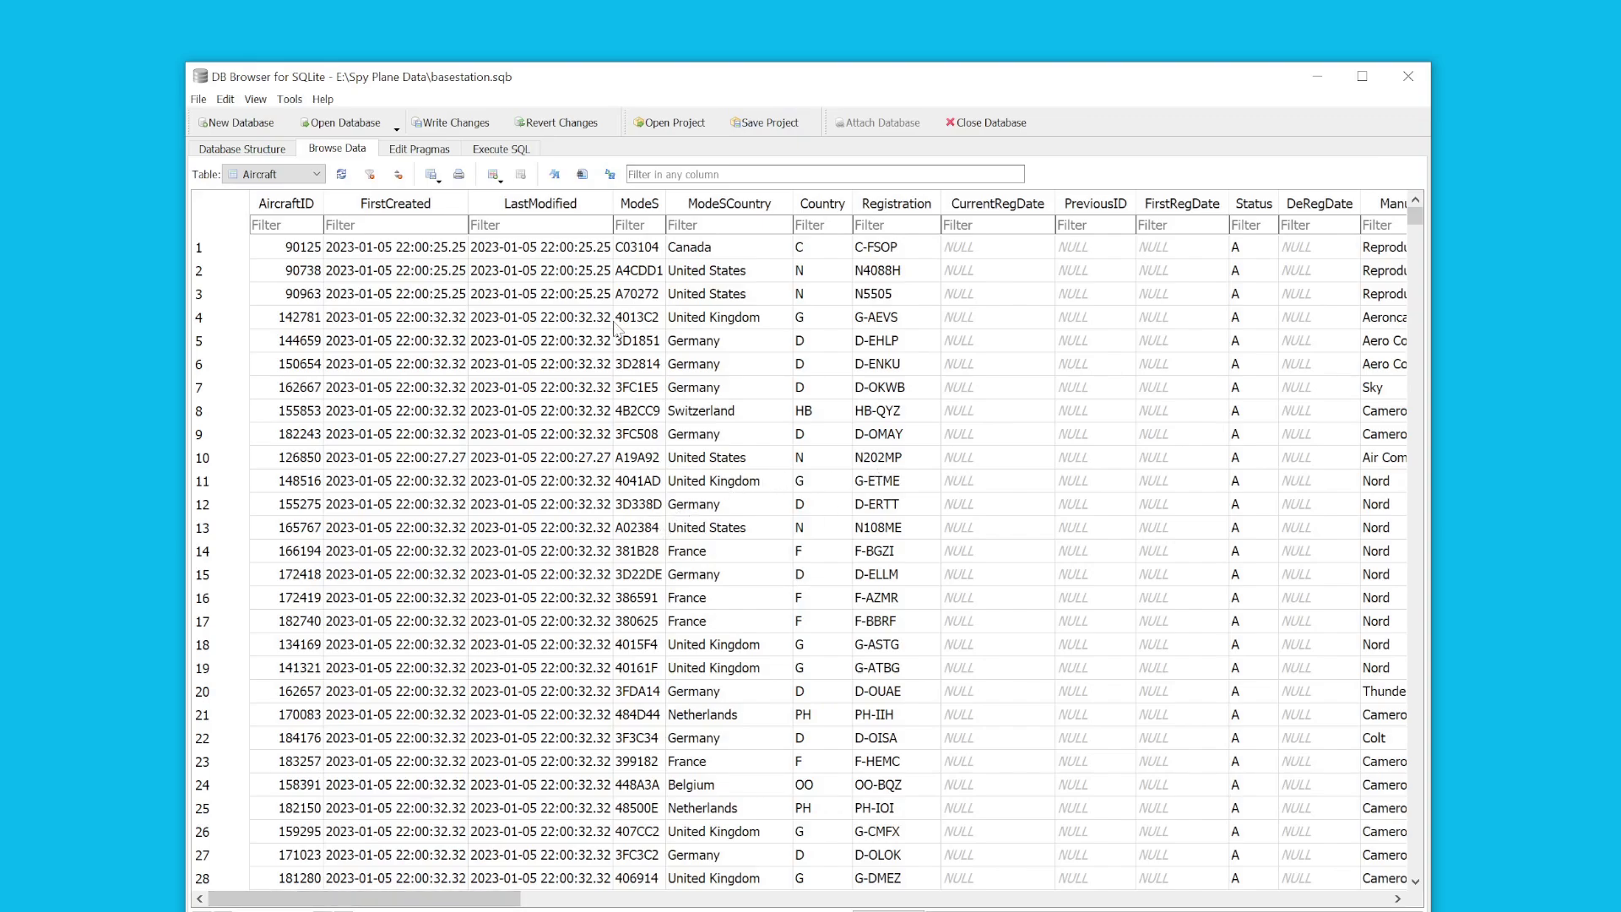
left_click_drag(652, 88, 651, 80)
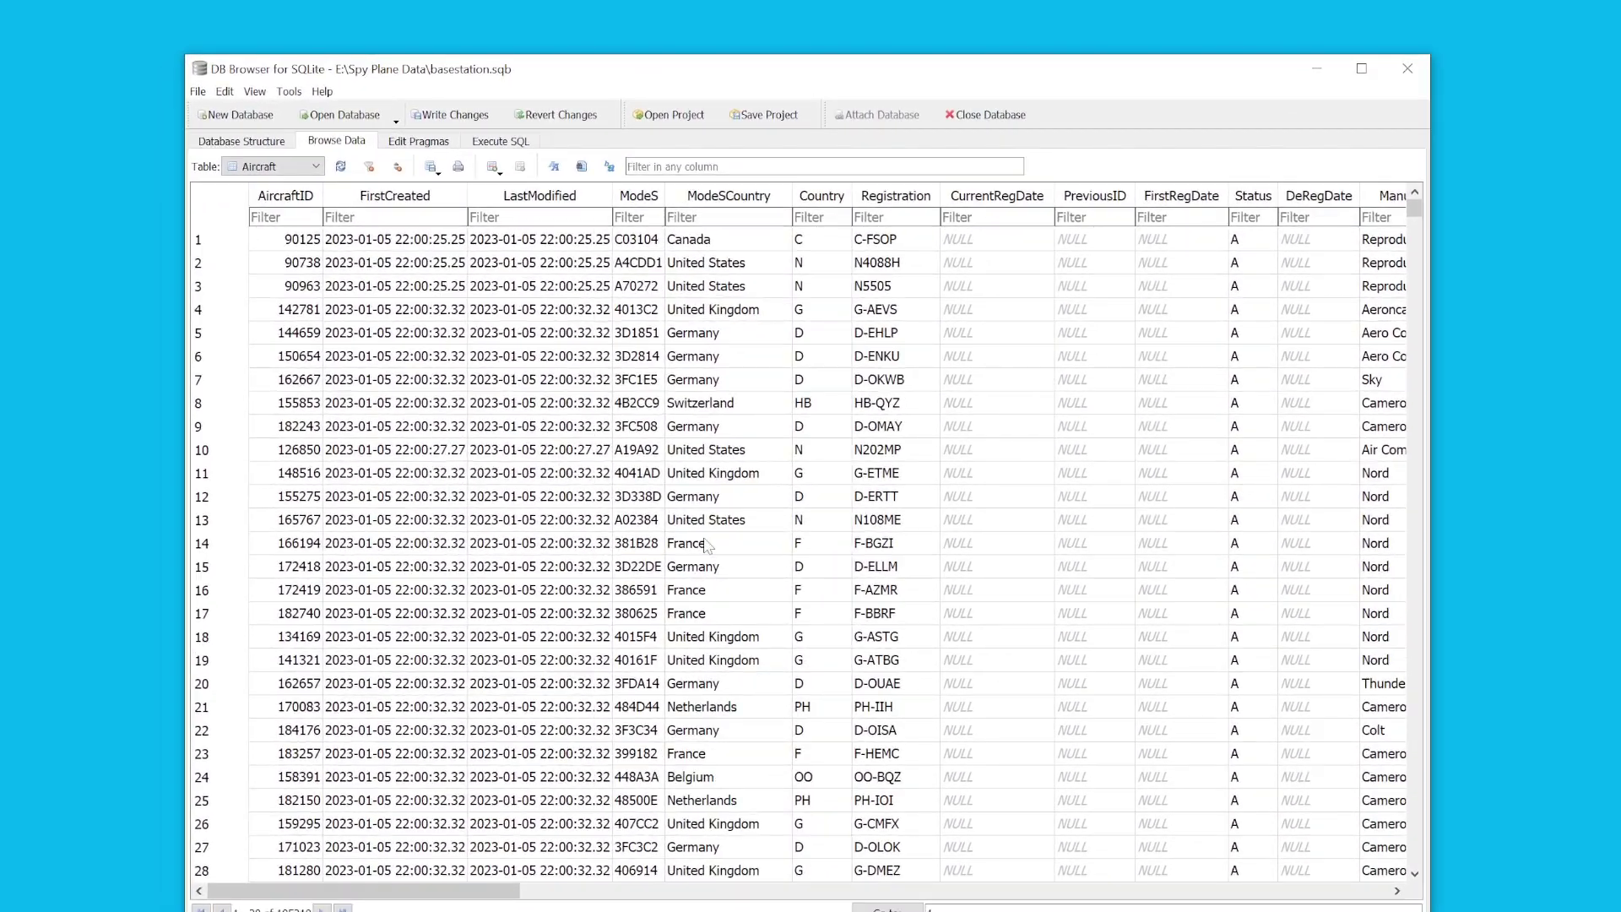